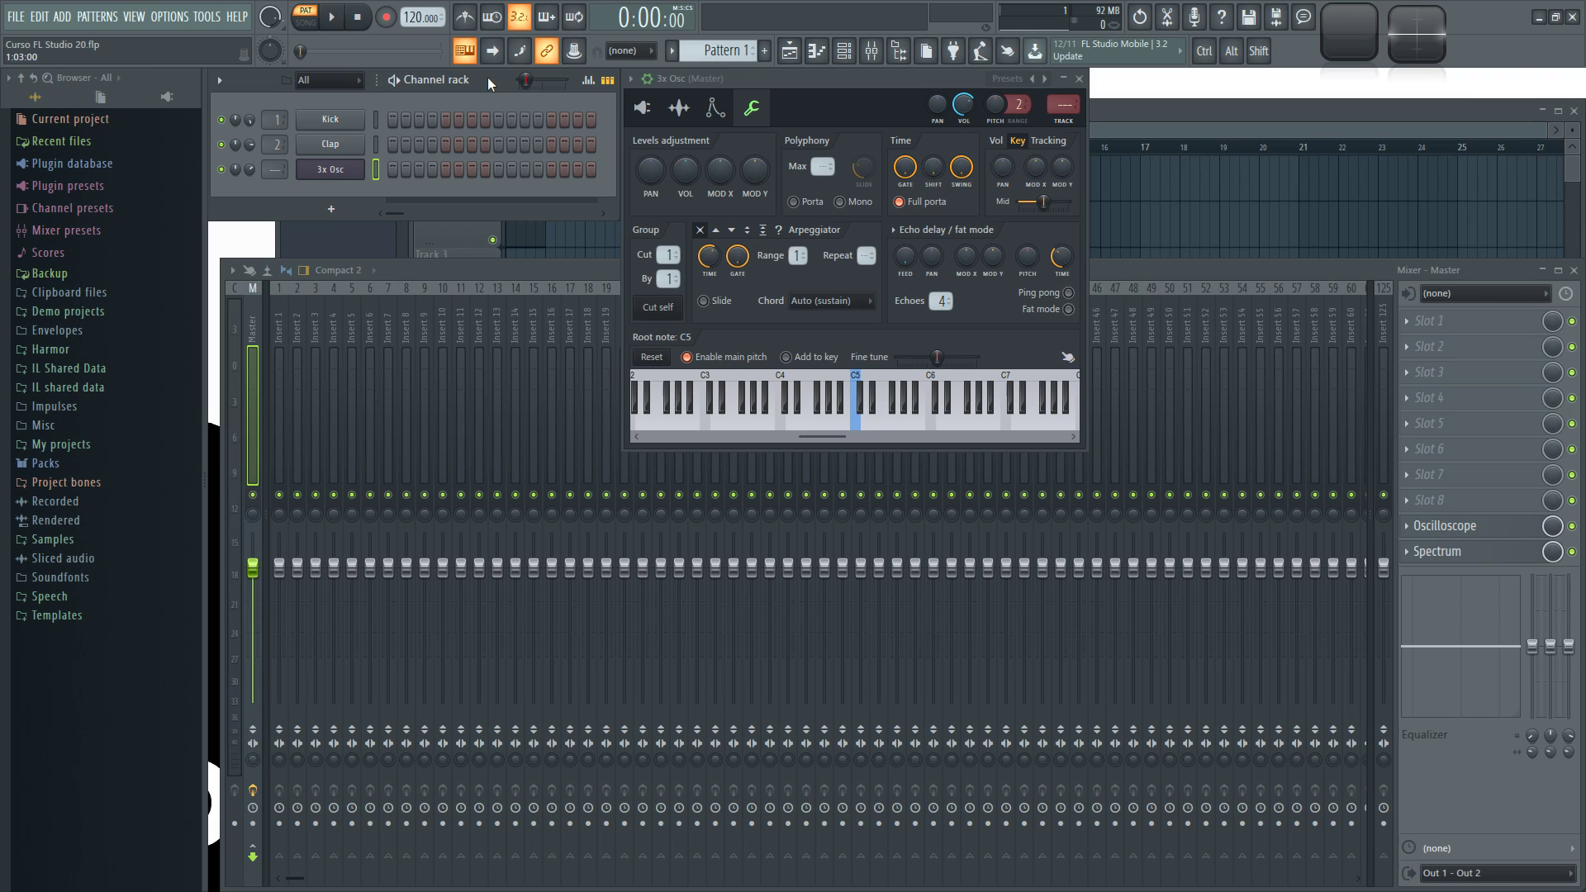
Step: Look through 3x Osc's panning, volume, Mod X, Mod Y and pitch envelopes, its sample settings and its miscellaneous functions
{"action": "left_click", "coordinate": [716, 108]}
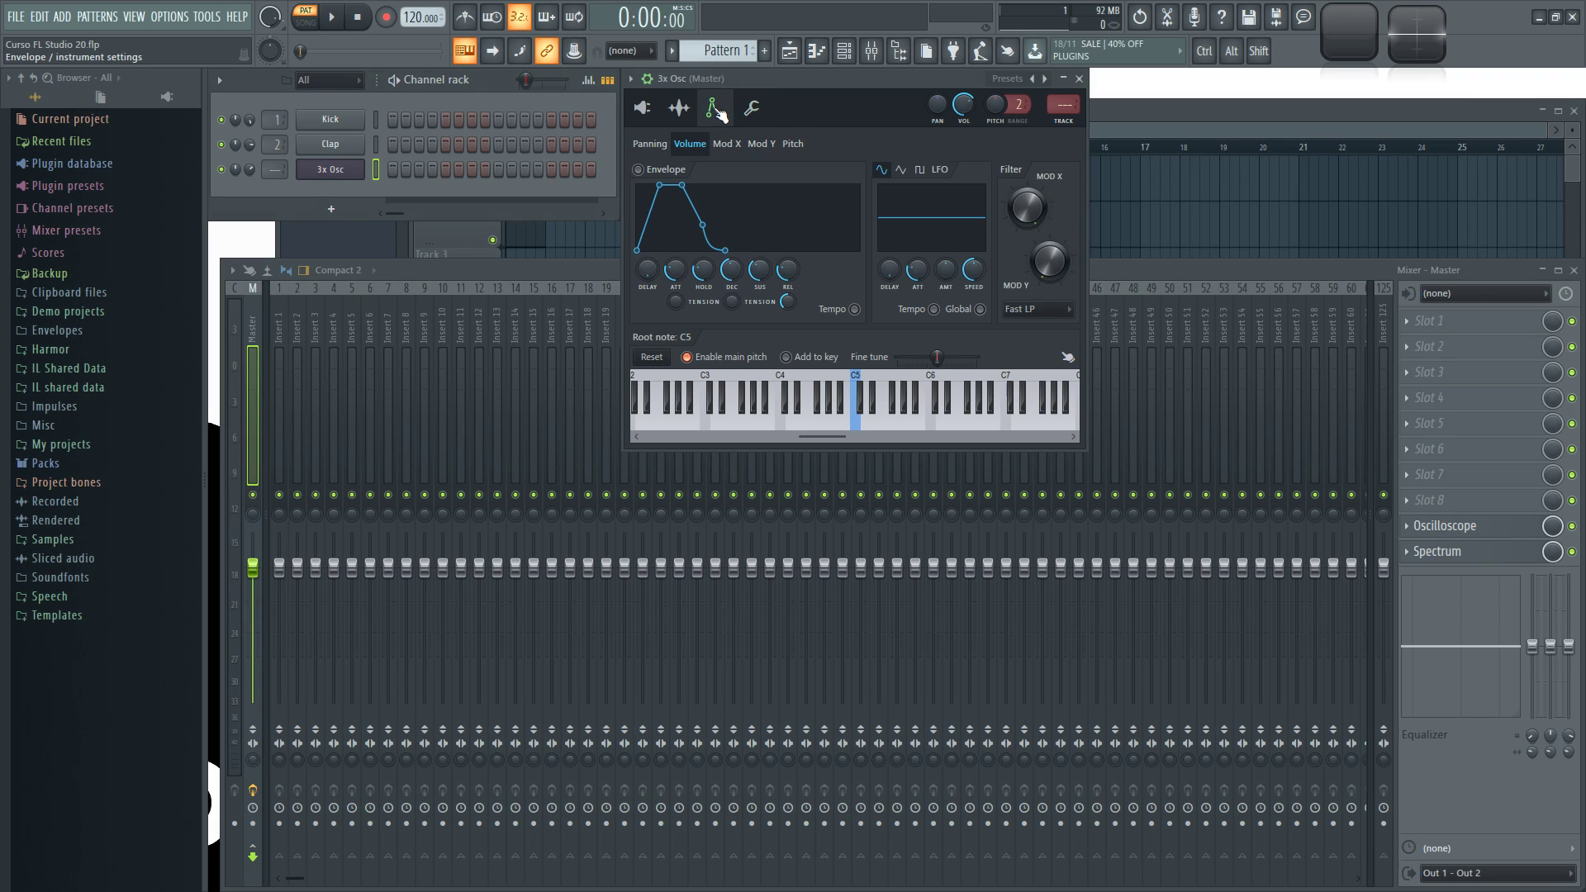
{"action": "left_click", "coordinate": [650, 145]}
{"action": "left_click", "coordinate": [691, 145]}
{"action": "left_click", "coordinate": [727, 145]}
{"action": "left_click", "coordinate": [760, 146]}
{"action": "left_click", "coordinate": [791, 146]}
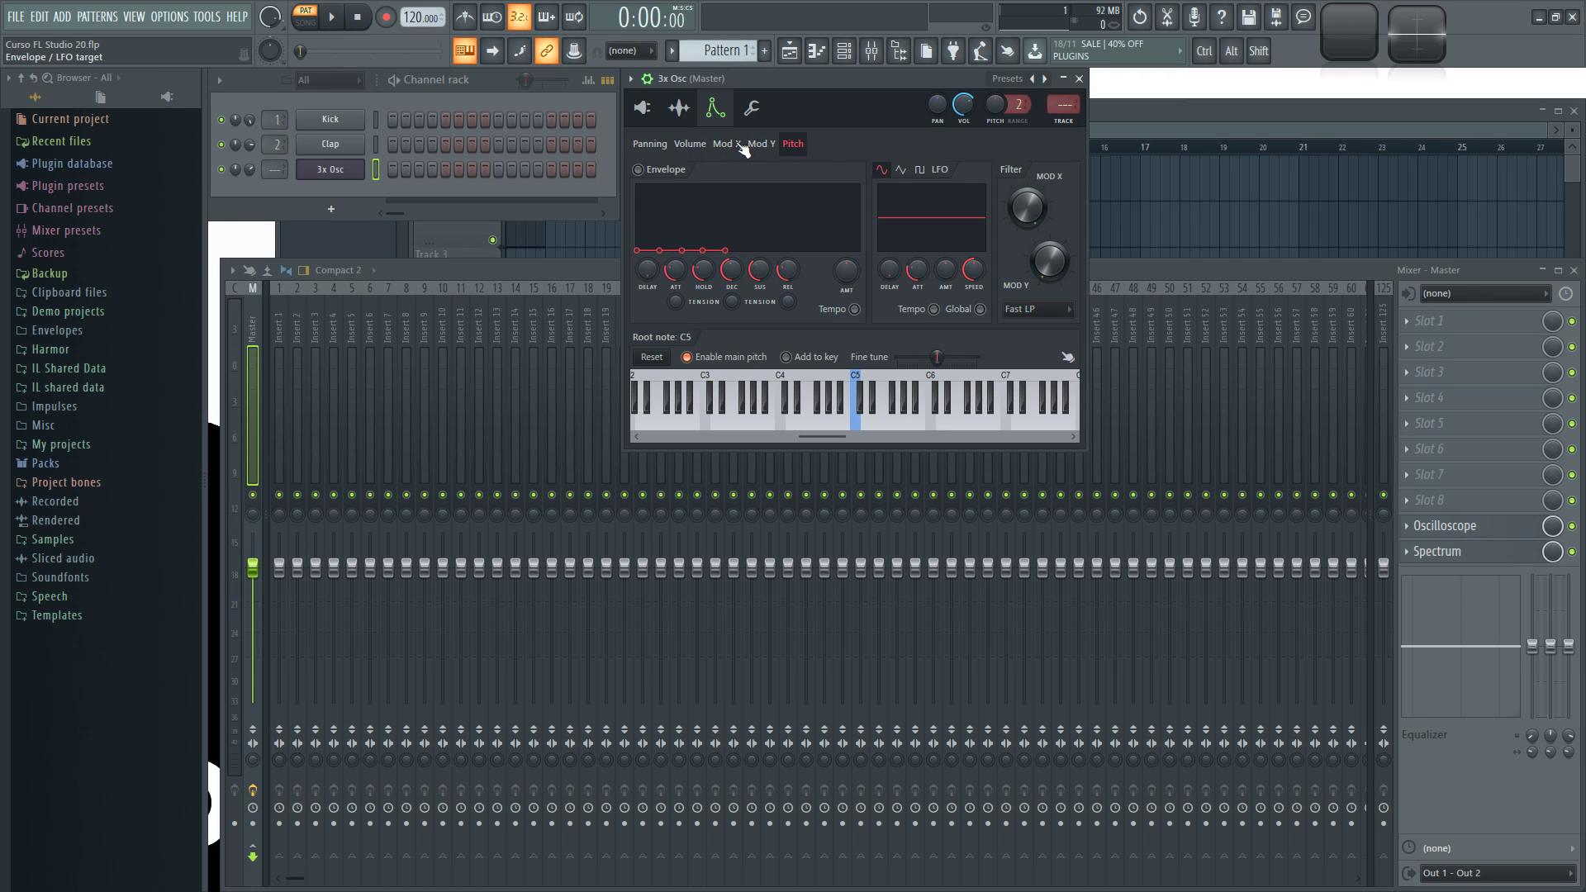
{"action": "left_click", "coordinate": [682, 112]}
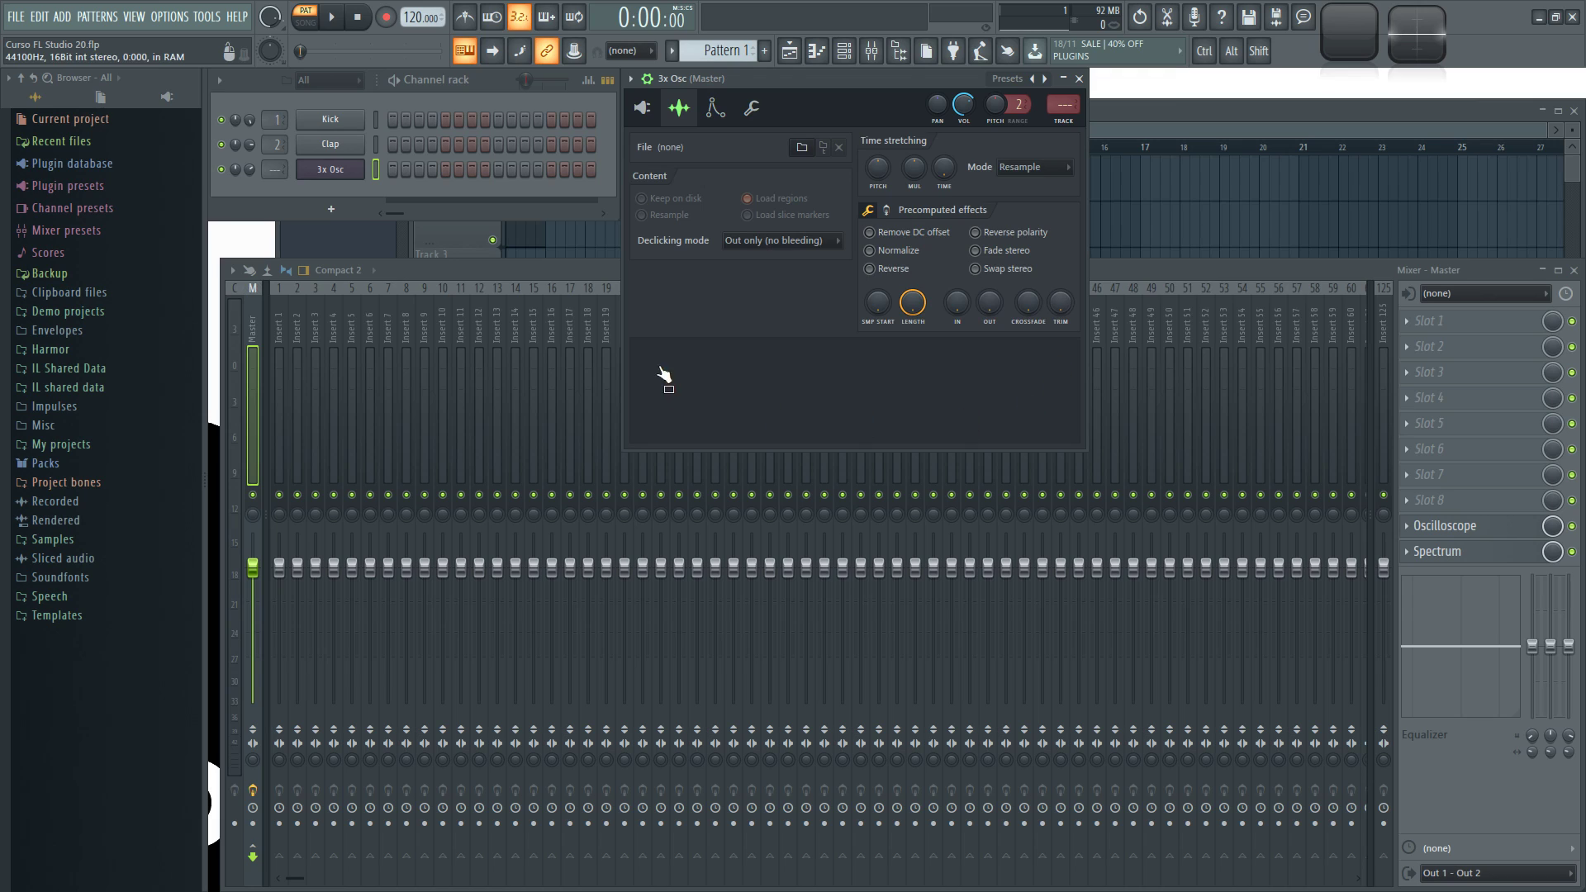
{"action": "left_click", "coordinate": [754, 109]}
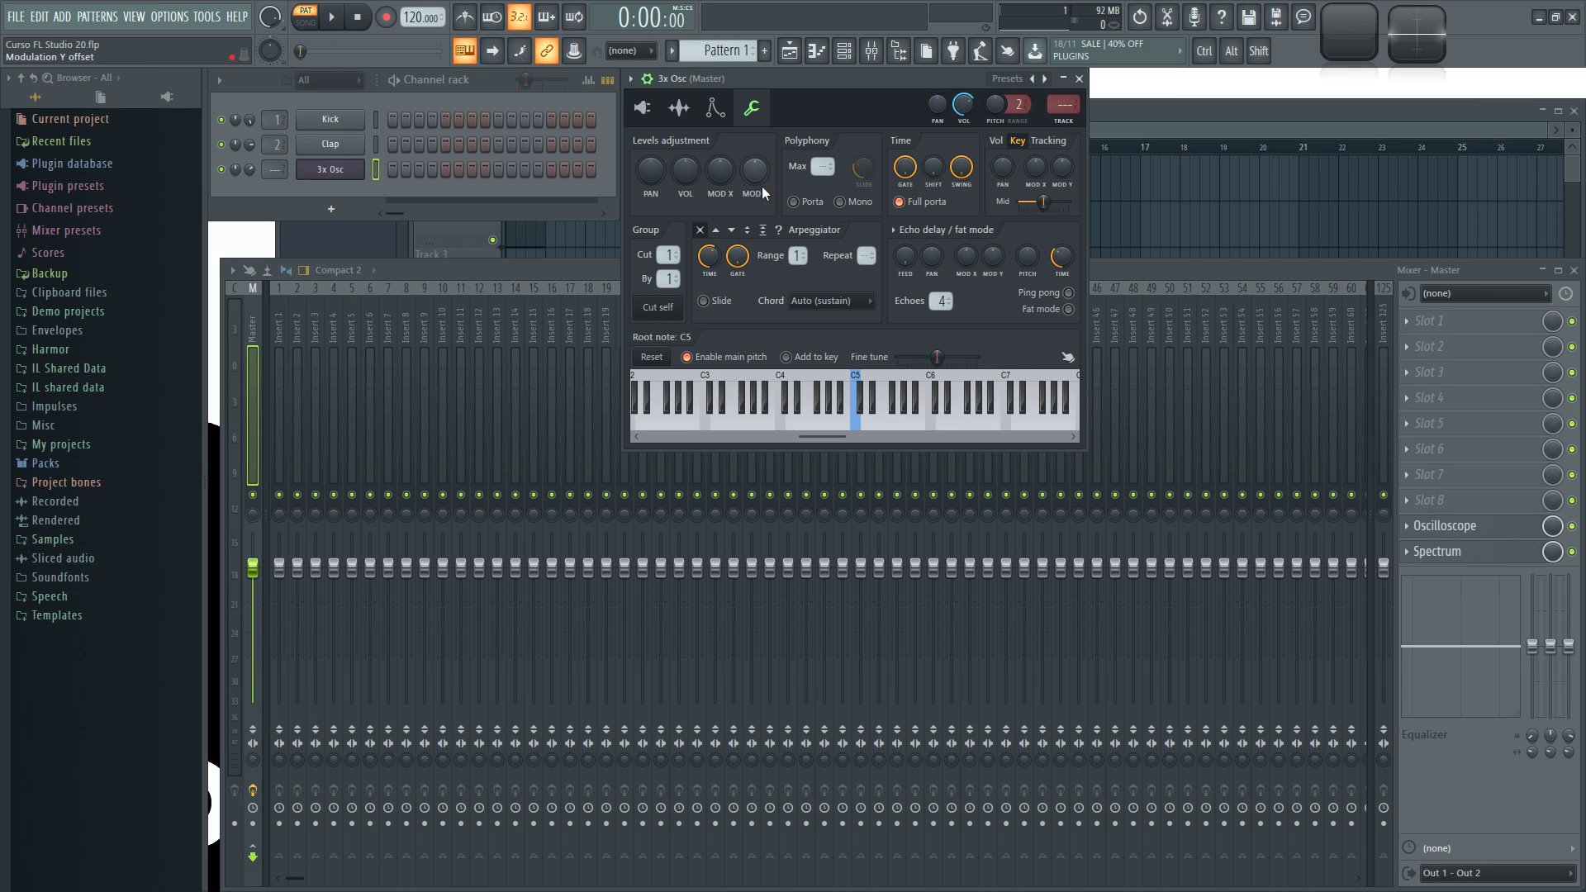
Step: Try the panning and volume level adjustments of 3x Osc against the channel's main panning and volume, restoring the defaults
{"action": "left_click", "coordinate": [651, 171]}
{"action": "left_click", "coordinate": [931, 110]}
{"action": "left_click", "coordinate": [640, 170]}
{"action": "left_click_drag", "start_coordinate": [235, 147], "coordinate": [234, 169]}
{"action": "left_click_drag", "start_coordinate": [937, 103], "coordinate": [937, 116]}
{"action": "left_click_drag", "start_coordinate": [662, 178], "coordinate": [663, 141]}
{"action": "left_click_drag", "start_coordinate": [938, 105], "coordinate": [939, 133]}
{"action": "mouse_move", "coordinate": [687, 170]}
{"action": "left_mouse_down"}
{"action": "mouse_move", "coordinate": [687, 149]}
{"action": "mouse_move", "coordinate": [687, 170]}
{"action": "left_mouse_up"}
{"action": "left_click", "coordinate": [970, 106]}
{"action": "left_click_drag", "start_coordinate": [969, 106], "coordinate": [970, 115]}
{"action": "left_click", "coordinate": [968, 105]}
Step: Examine the filter's Mod X and Mod Y controls and the available filter types, and return to 3x Osc's miscellaneous functions
{"action": "left_click", "coordinate": [716, 110]}
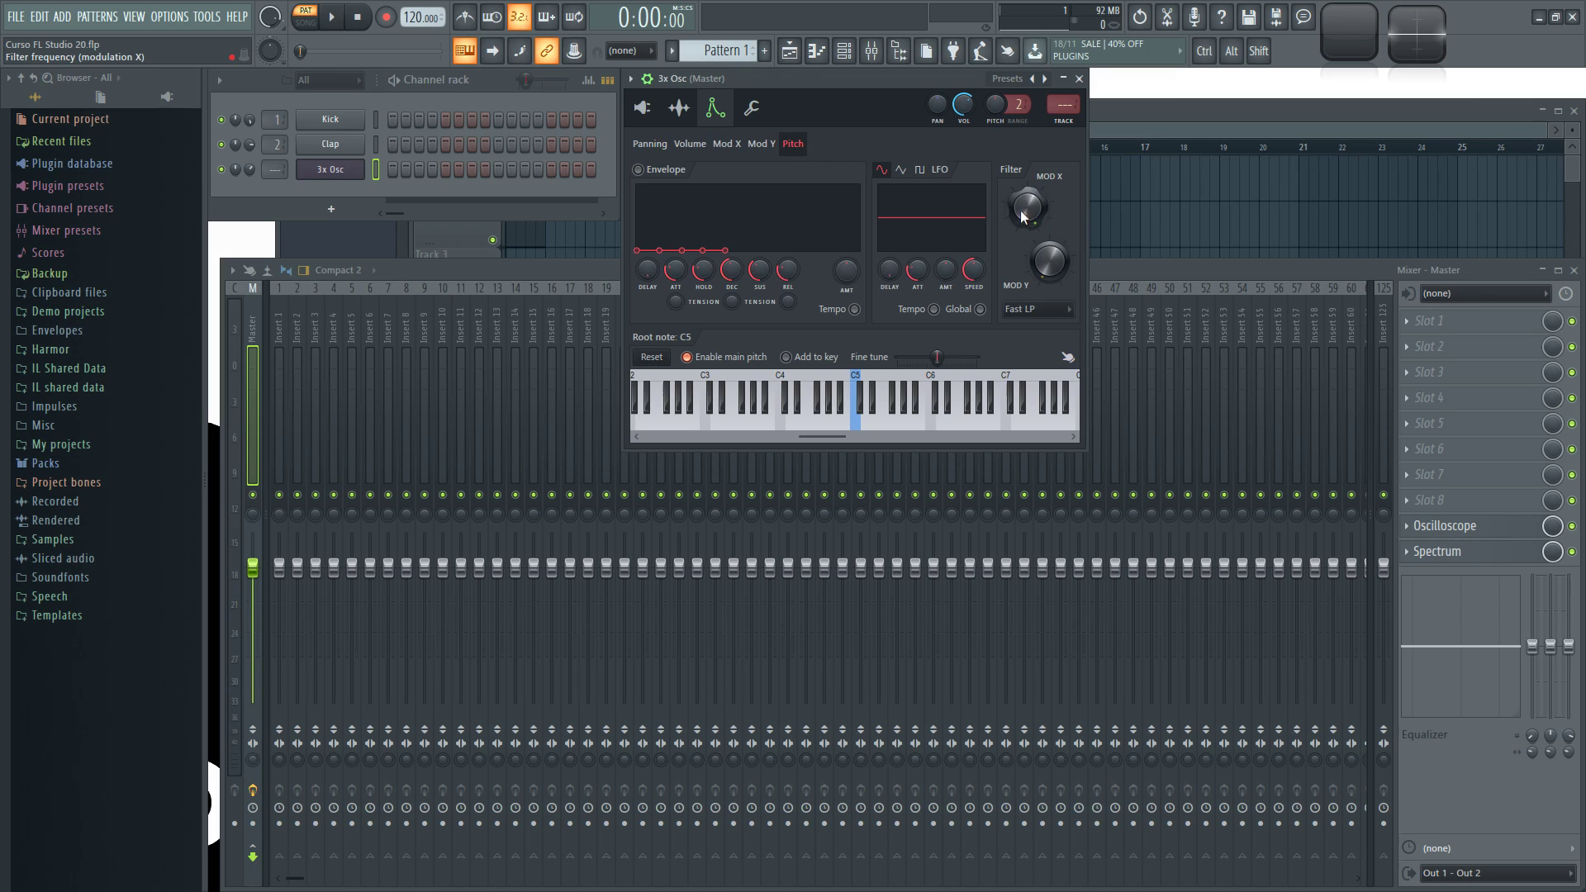
{"action": "left_click", "coordinate": [1048, 316]}
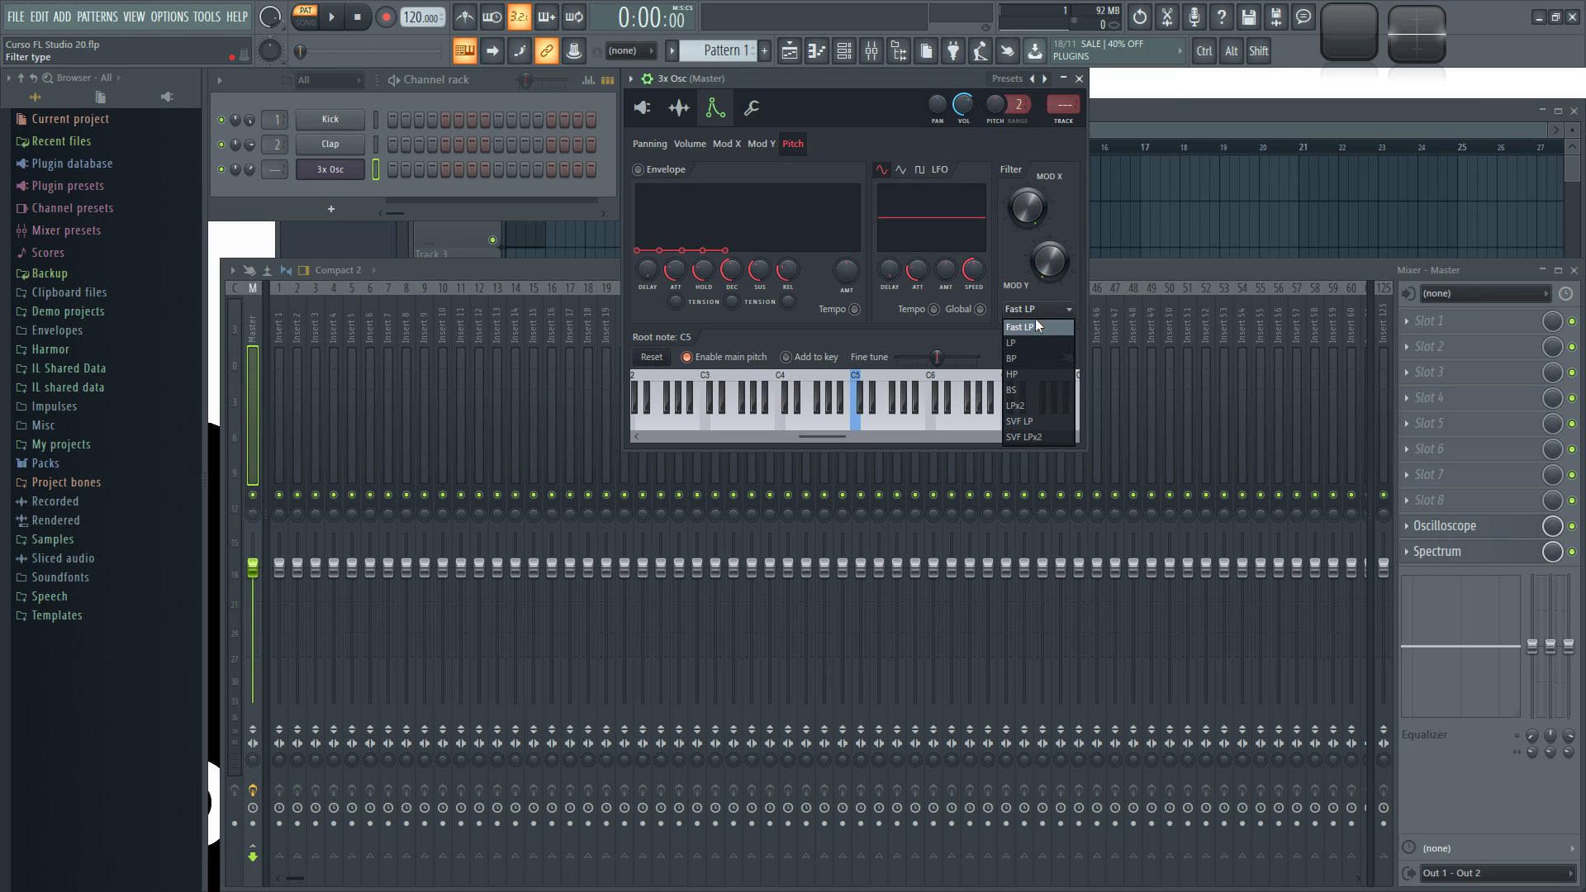
{"action": "left_click", "coordinate": [1045, 219]}
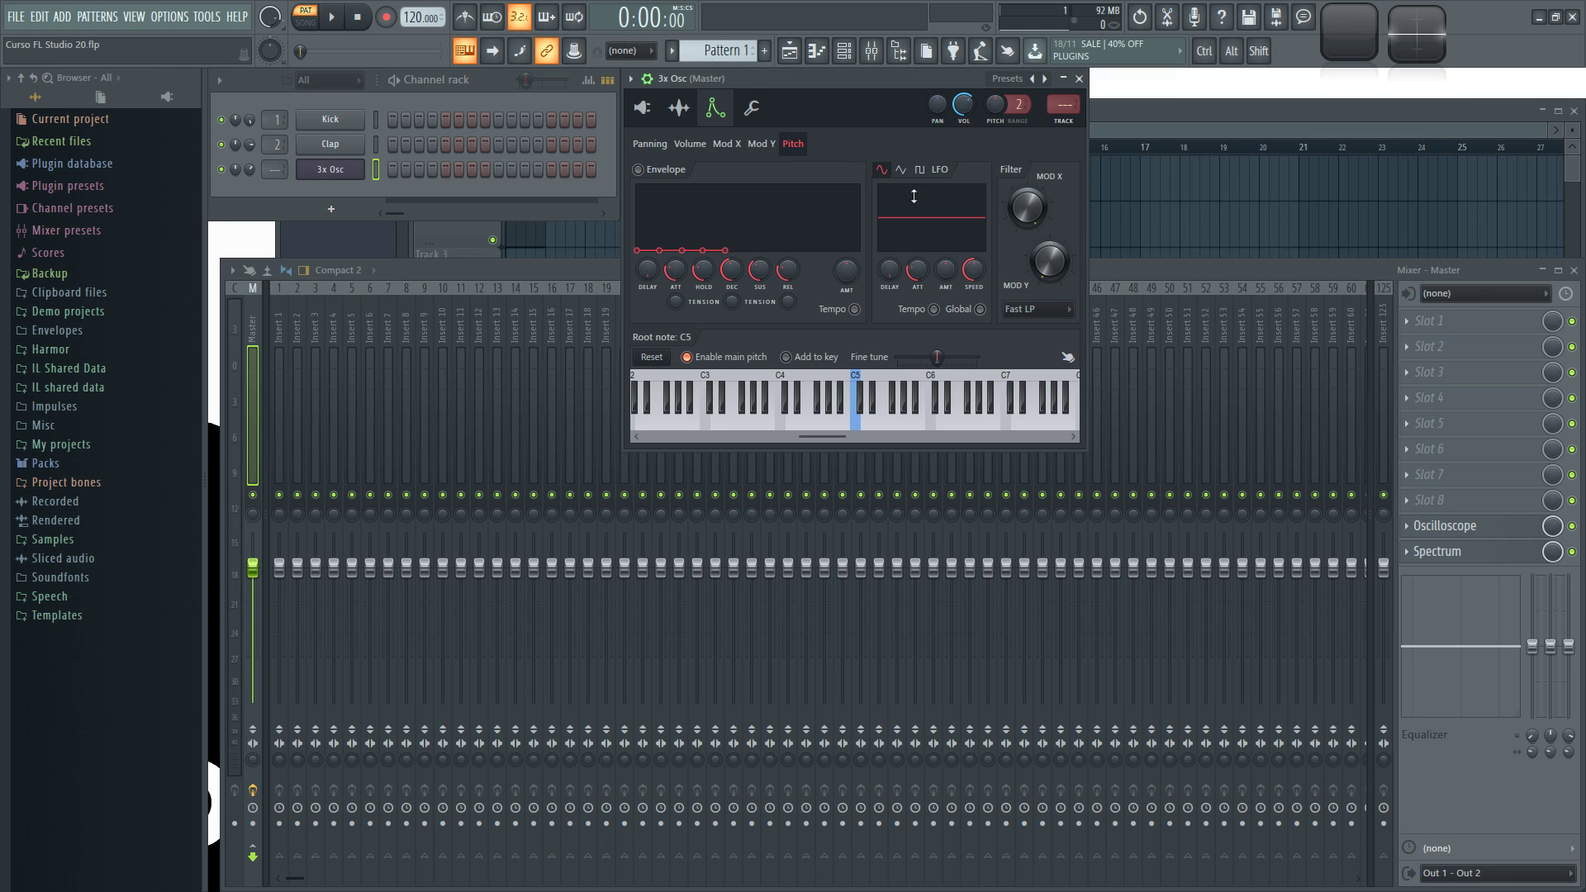
{"action": "left_click", "coordinate": [752, 109]}
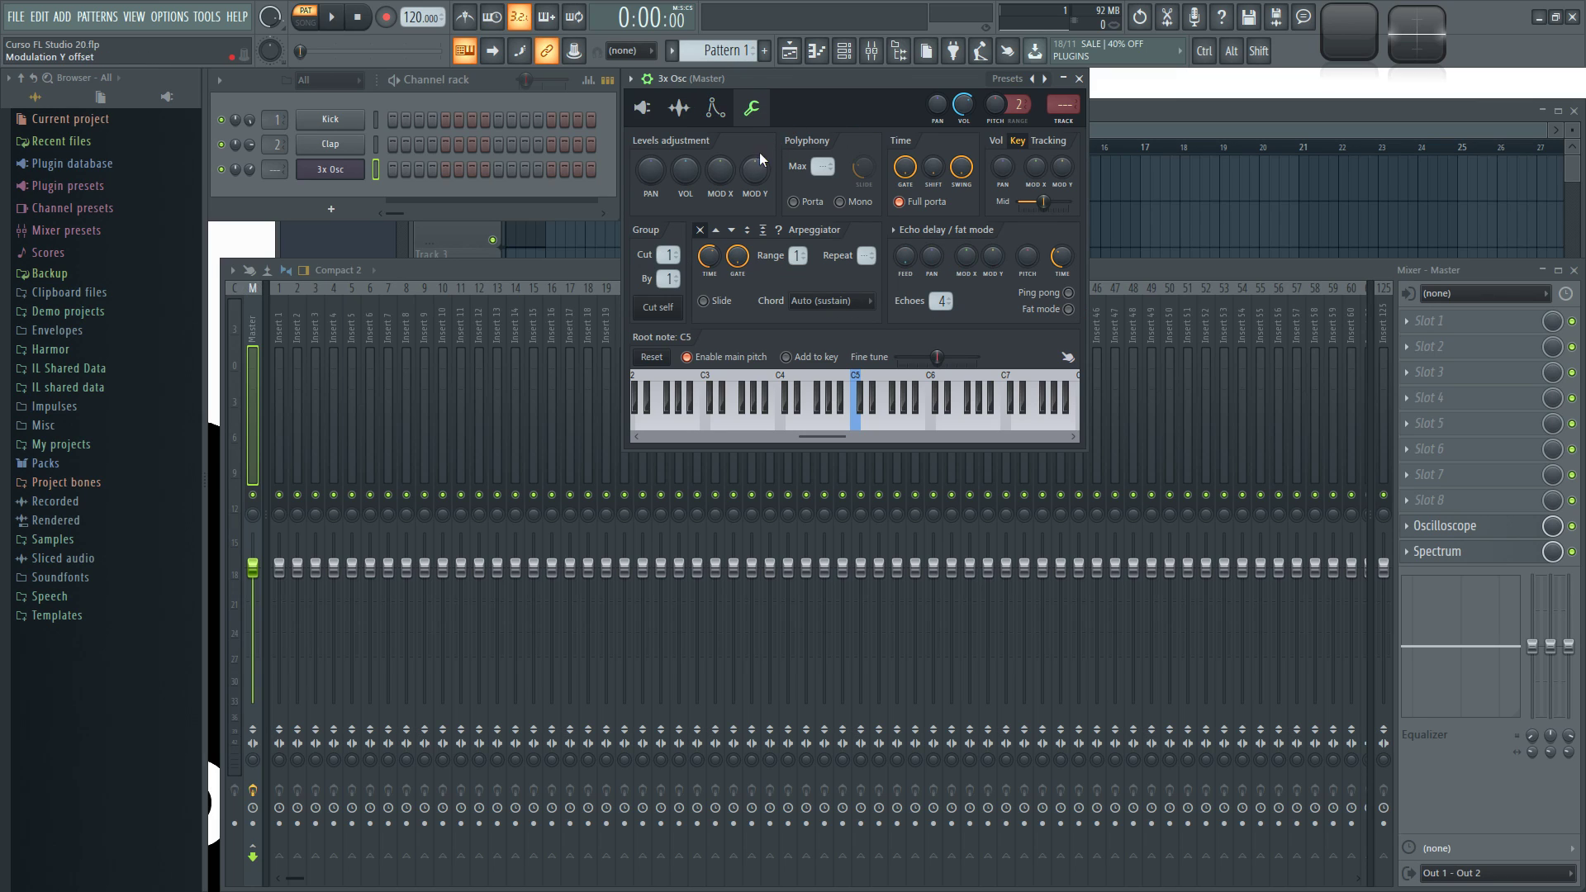
Step: Try lowering 3x Osc's Mod X level adjustment while repeatedly auditioning a note
{"action": "key", "text": "q"}
{"action": "left_click_drag", "start_coordinate": [724, 169], "coordinate": [720, 203]}
{"action": "key", "text": "q"}
{"action": "key", "text": "q"}
{"action": "key", "text": "q"}
{"action": "key", "text": "q"}
{"action": "key", "text": "q"}
{"action": "key", "text": "q"}
{"action": "key", "text": "q"}
{"action": "key", "text": "q"}
Step: Audition a note while viewing the Mod X filter frequency, and return to the miscellaneous functions
{"action": "left_click", "coordinate": [716, 107]}
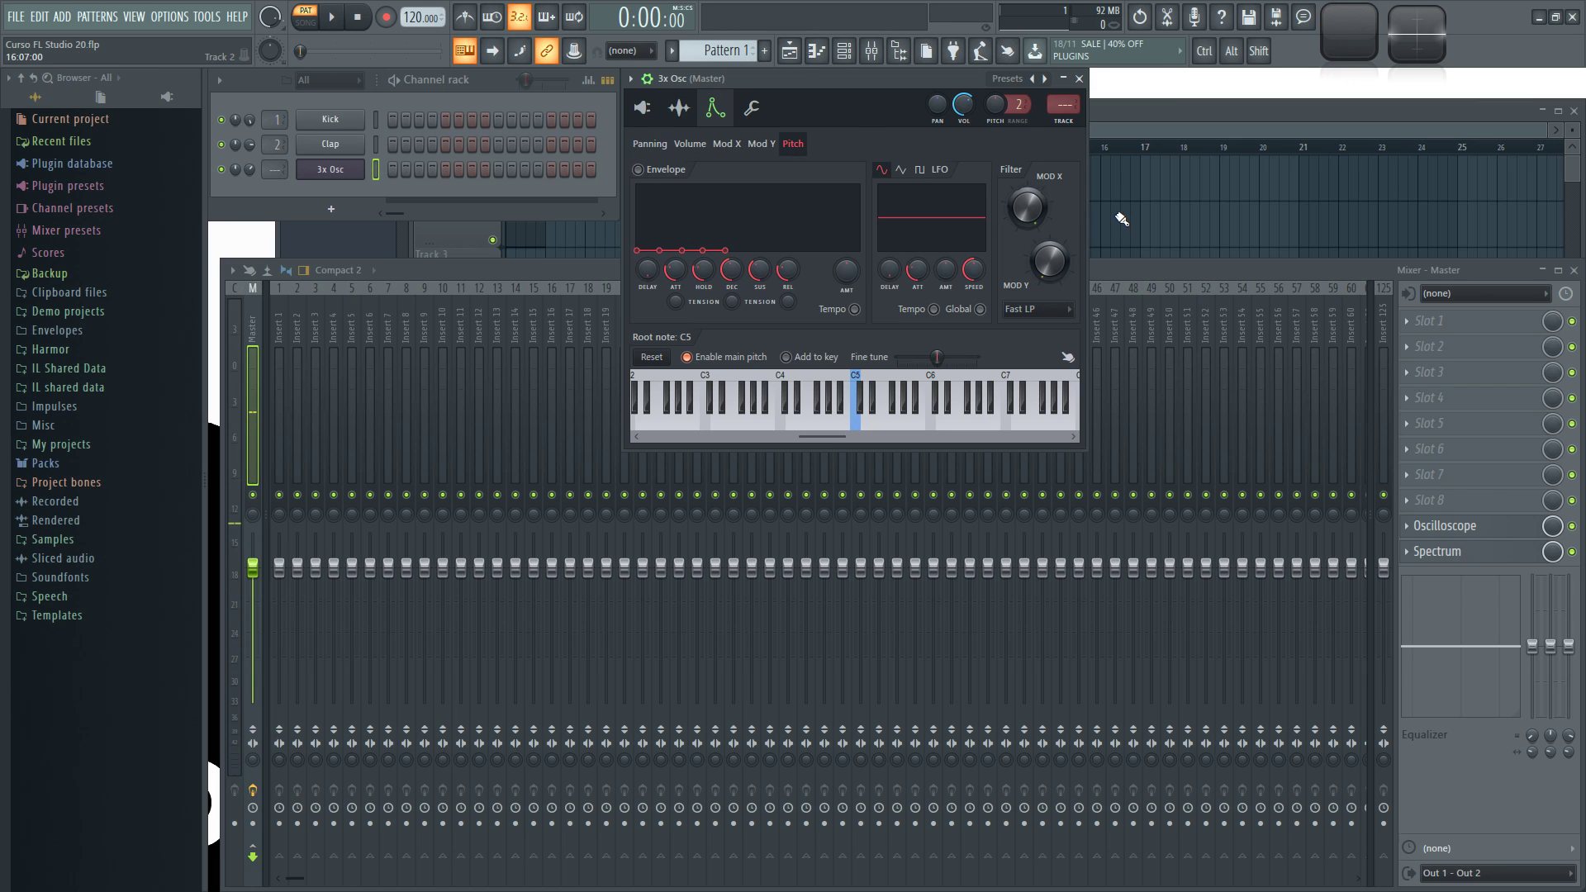
{"action": "key", "text": "q"}
{"action": "key", "text": "q"}
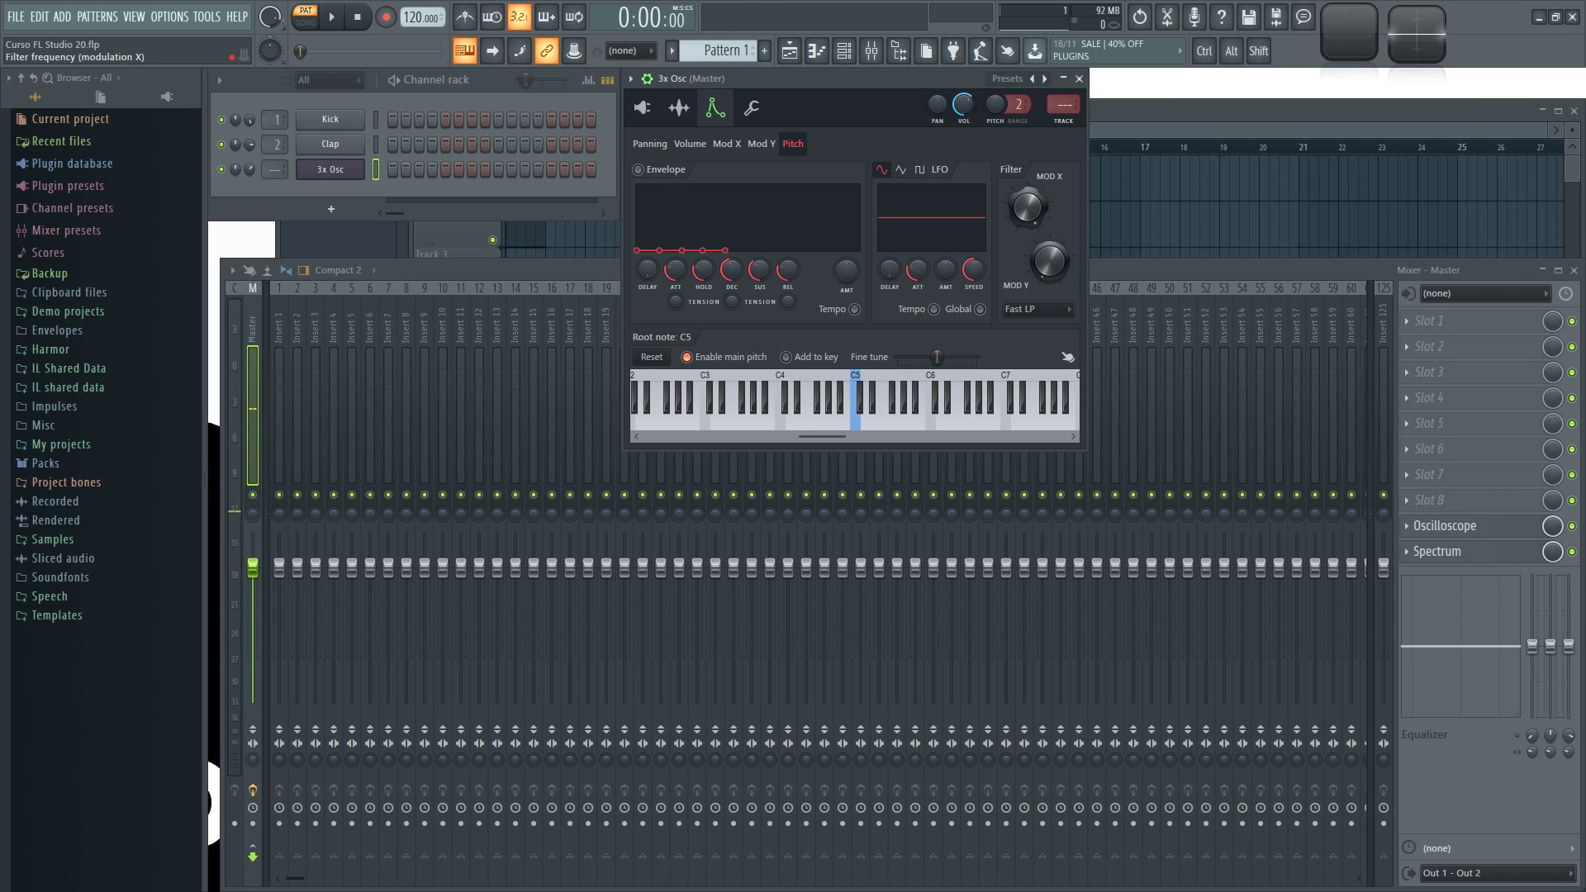
{"action": "left_click", "coordinate": [751, 108]}
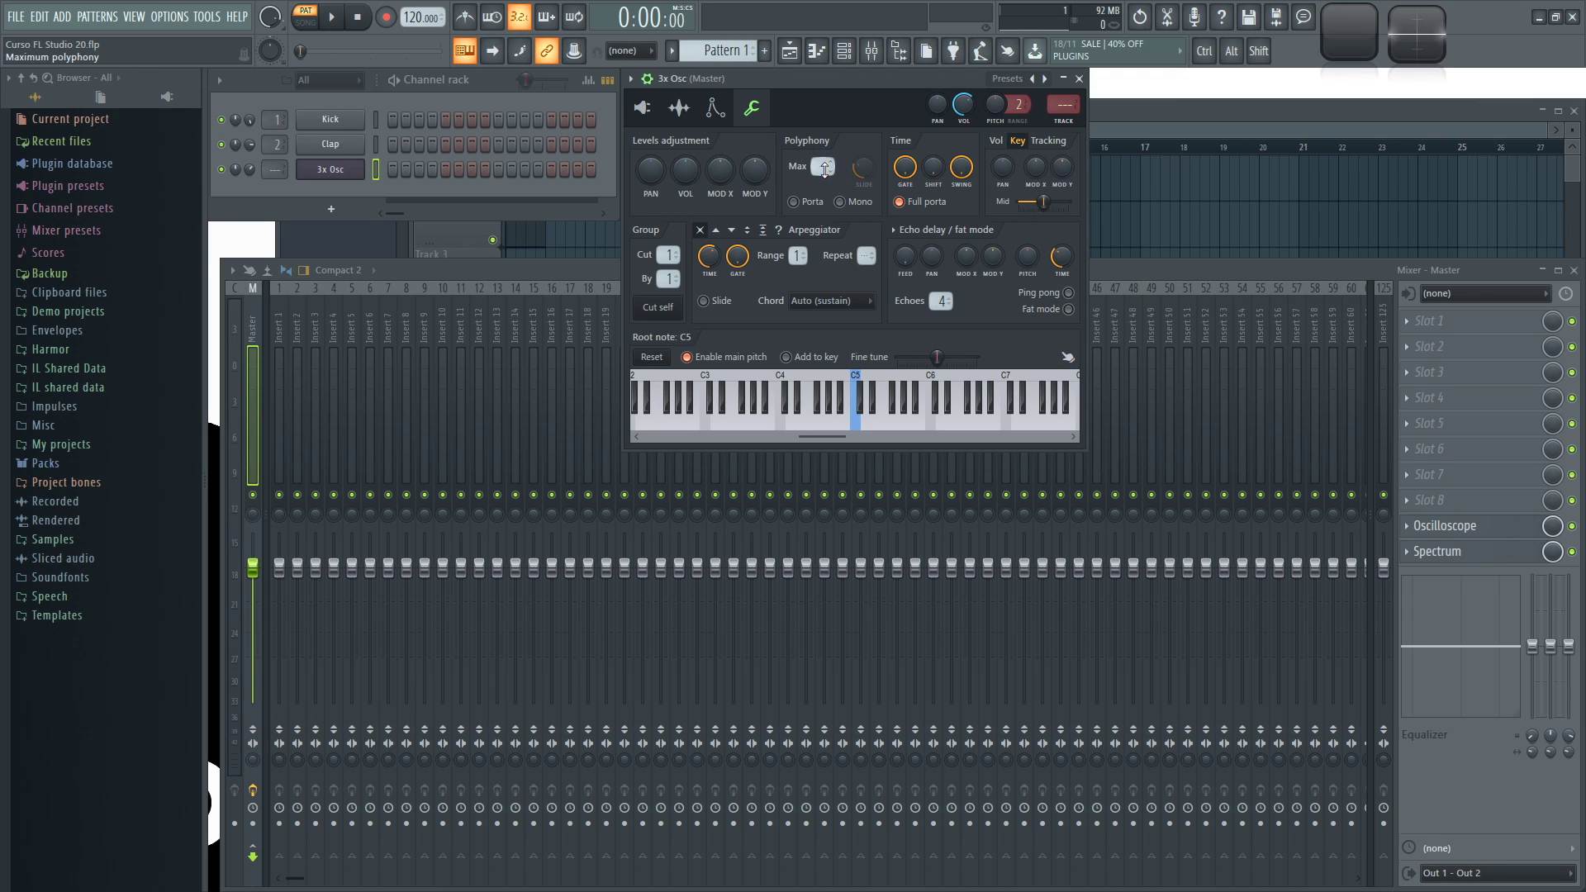
Step: Draw a C5, E5 and G5 chord two beats long at the start of 3x Osc's piano roll and play it
{"action": "left_click_drag", "start_coordinate": [825, 167], "coordinate": [824, 157]}
{"action": "right_click", "coordinate": [330, 170]}
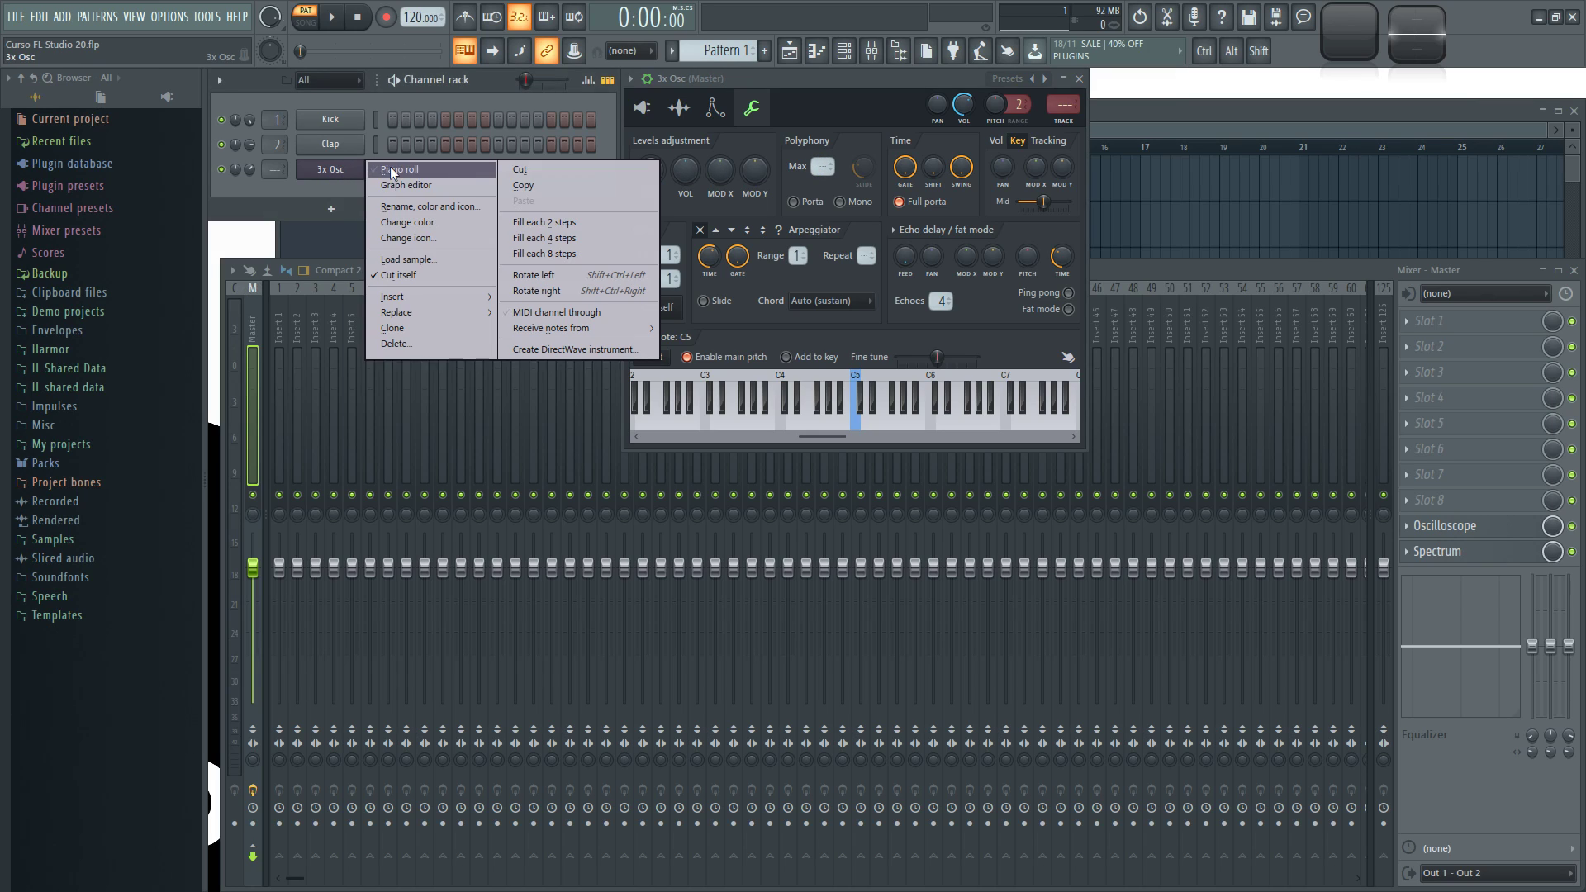
{"action": "left_click", "coordinate": [388, 168]}
{"action": "left_click", "coordinate": [375, 365]}
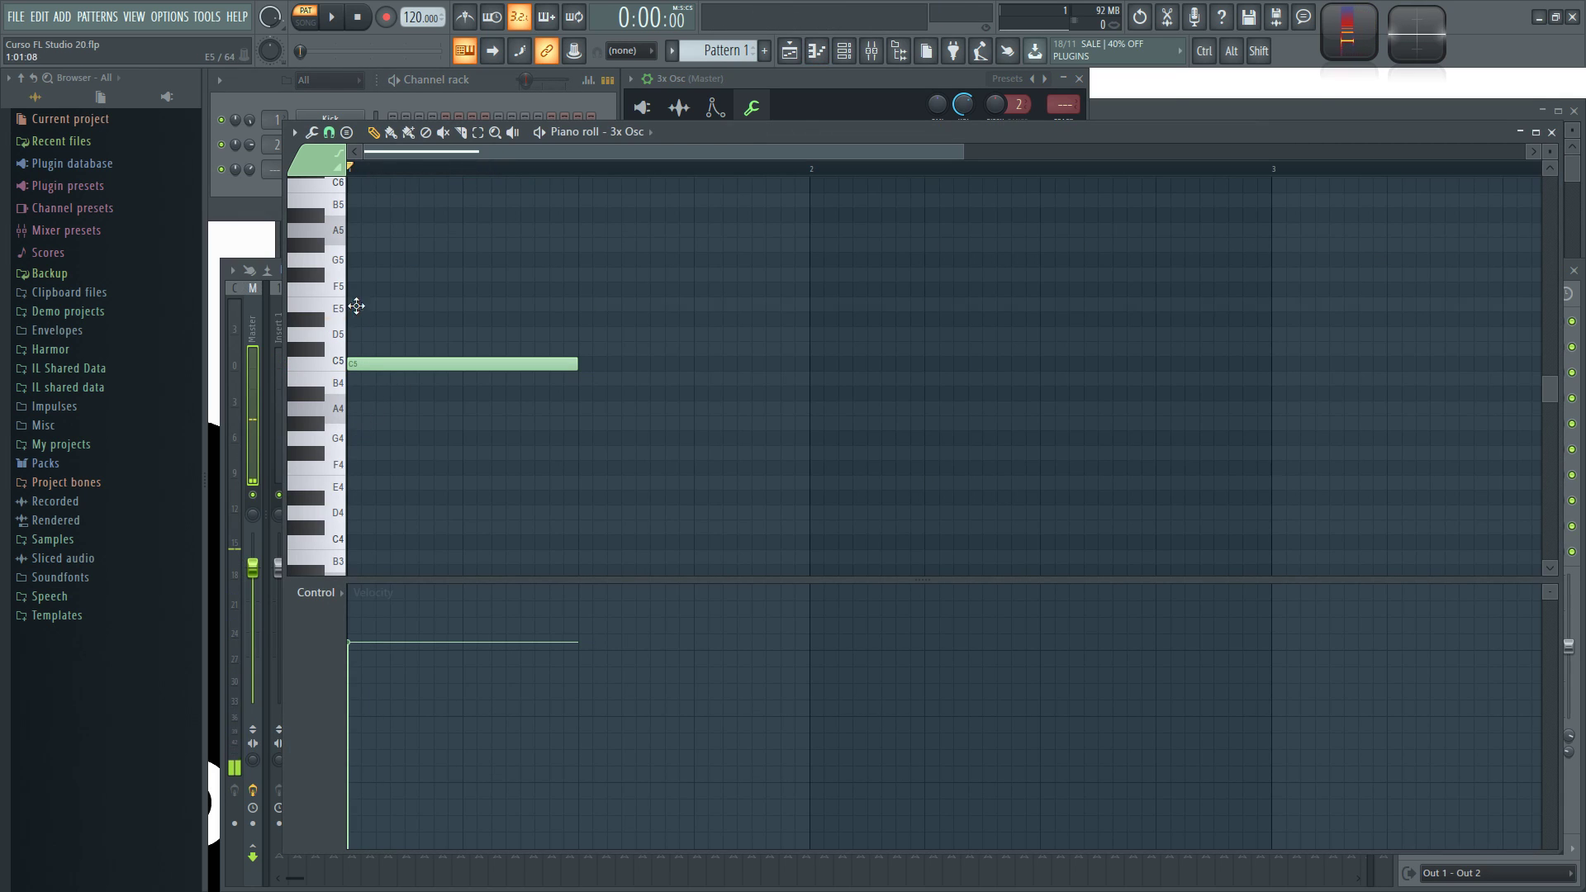
{"action": "left_click", "coordinate": [361, 305]}
{"action": "left_click", "coordinate": [368, 262]}
{"action": "key", "text": "space"}
{"action": "key", "text": "space"}
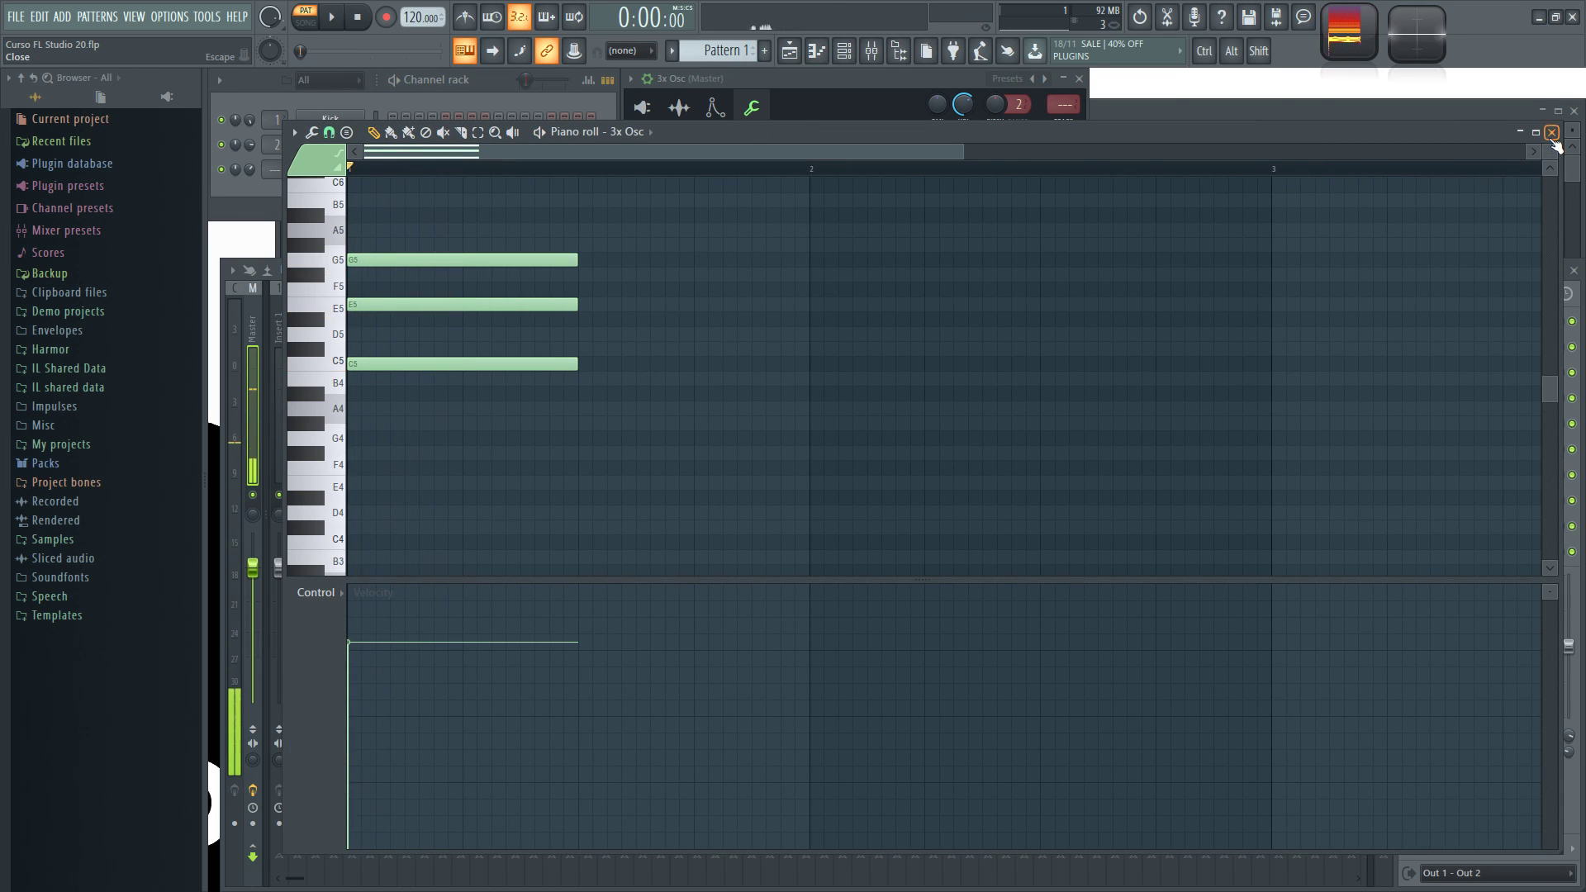
Step: Close the piano roll, set 3x Osc's maximum polyphony to 1, and play the chord before and after the change
{"action": "left_click", "coordinate": [1552, 132]}
{"action": "left_click", "coordinate": [866, 93]}
{"action": "key", "text": "space"}
{"action": "key", "text": "space"}
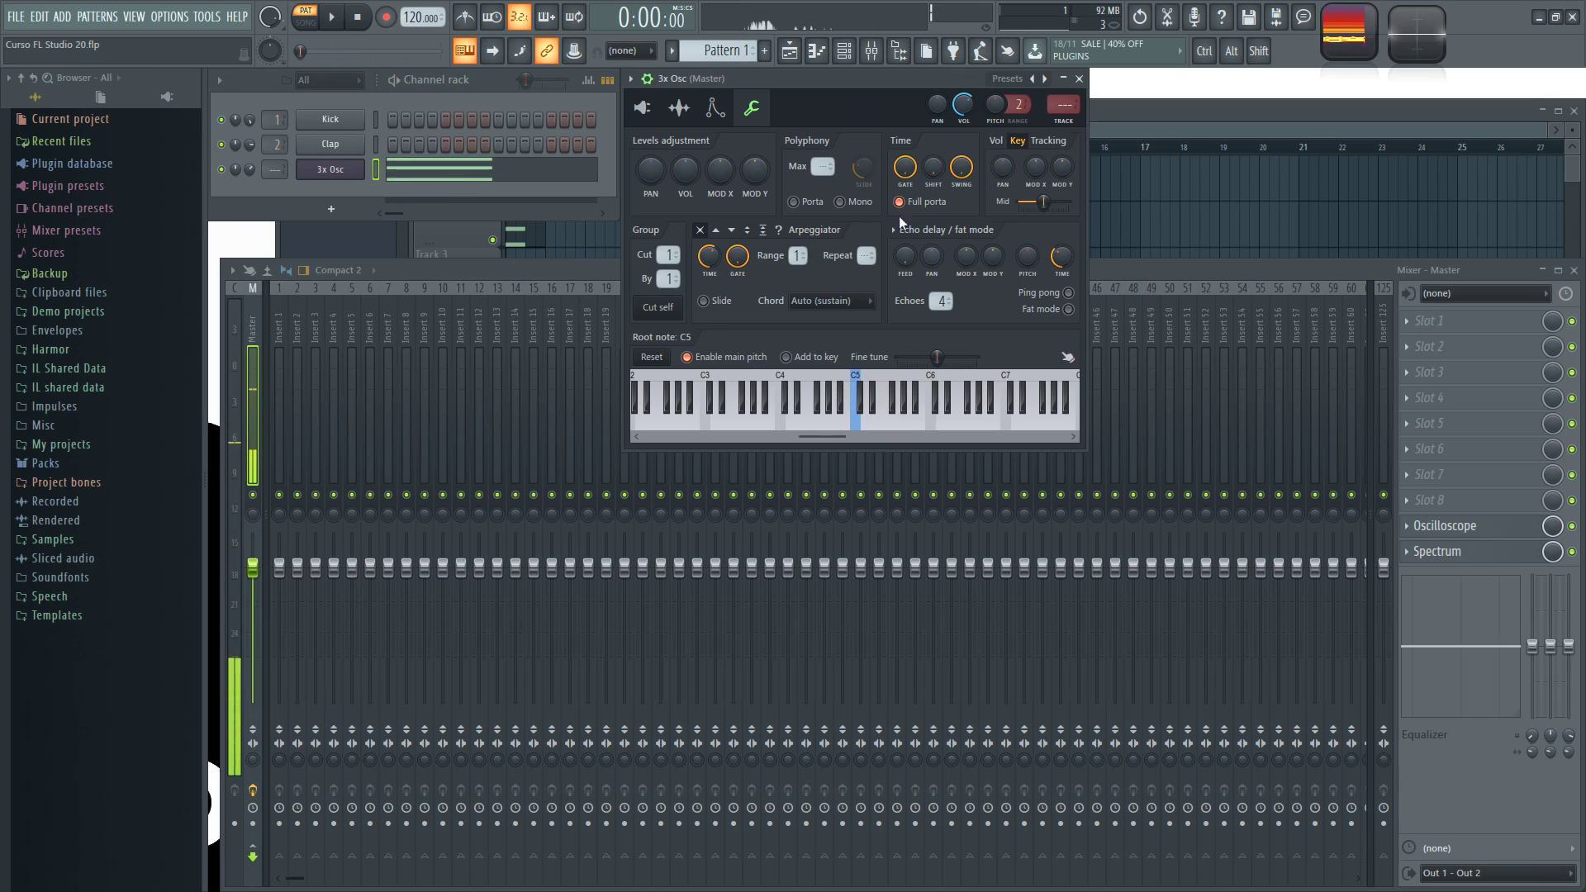
{"action": "left_click_drag", "start_coordinate": [819, 166], "coordinate": [819, 160]}
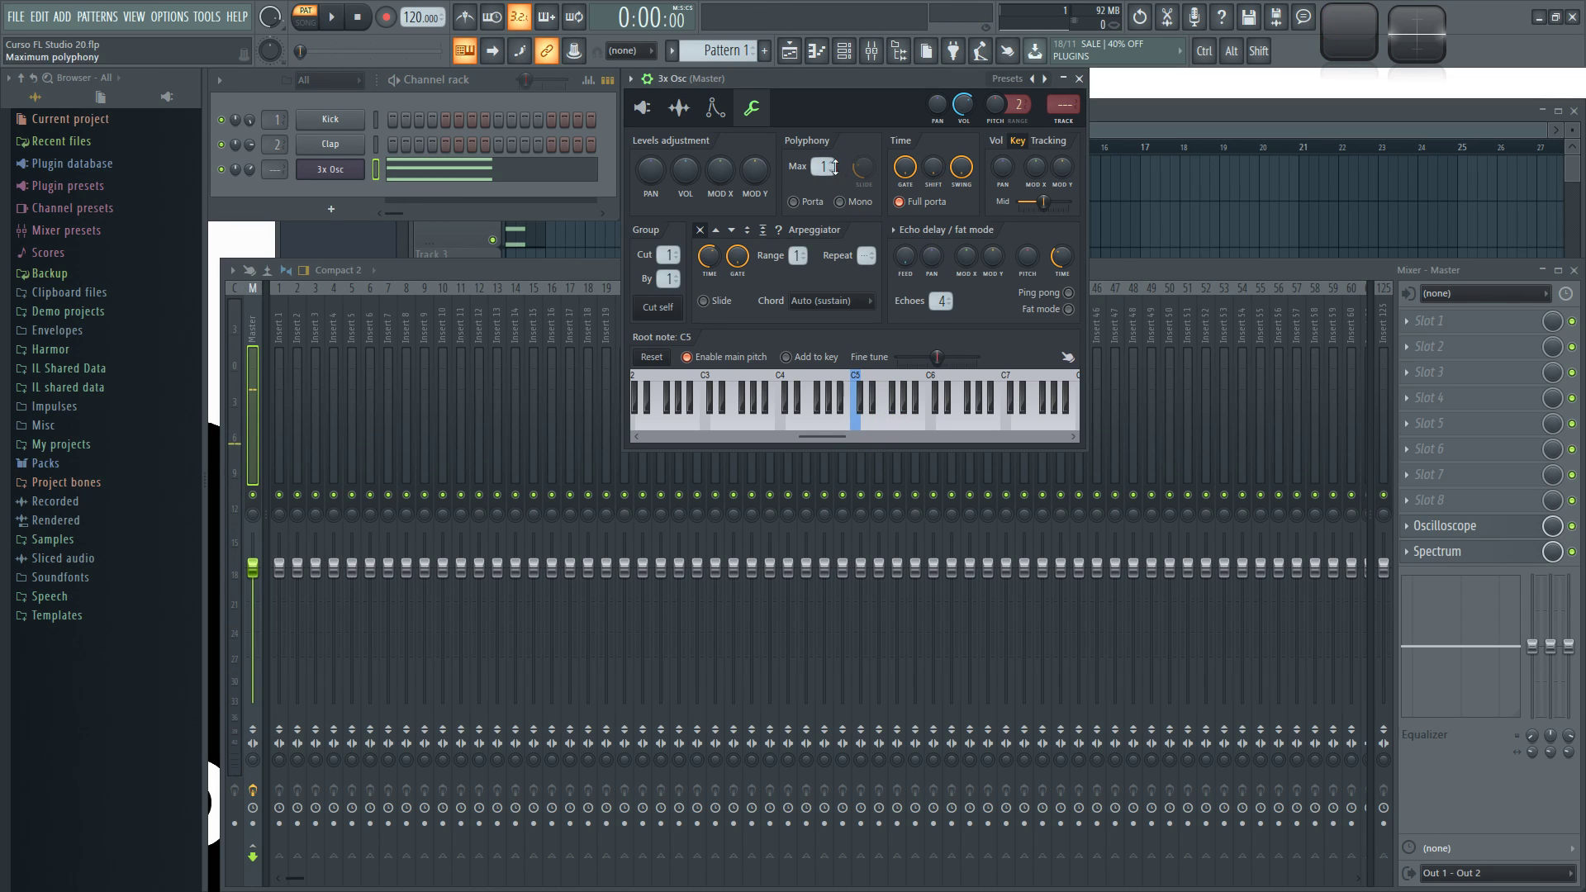
{"action": "key", "text": "space"}
{"action": "key", "text": "space"}
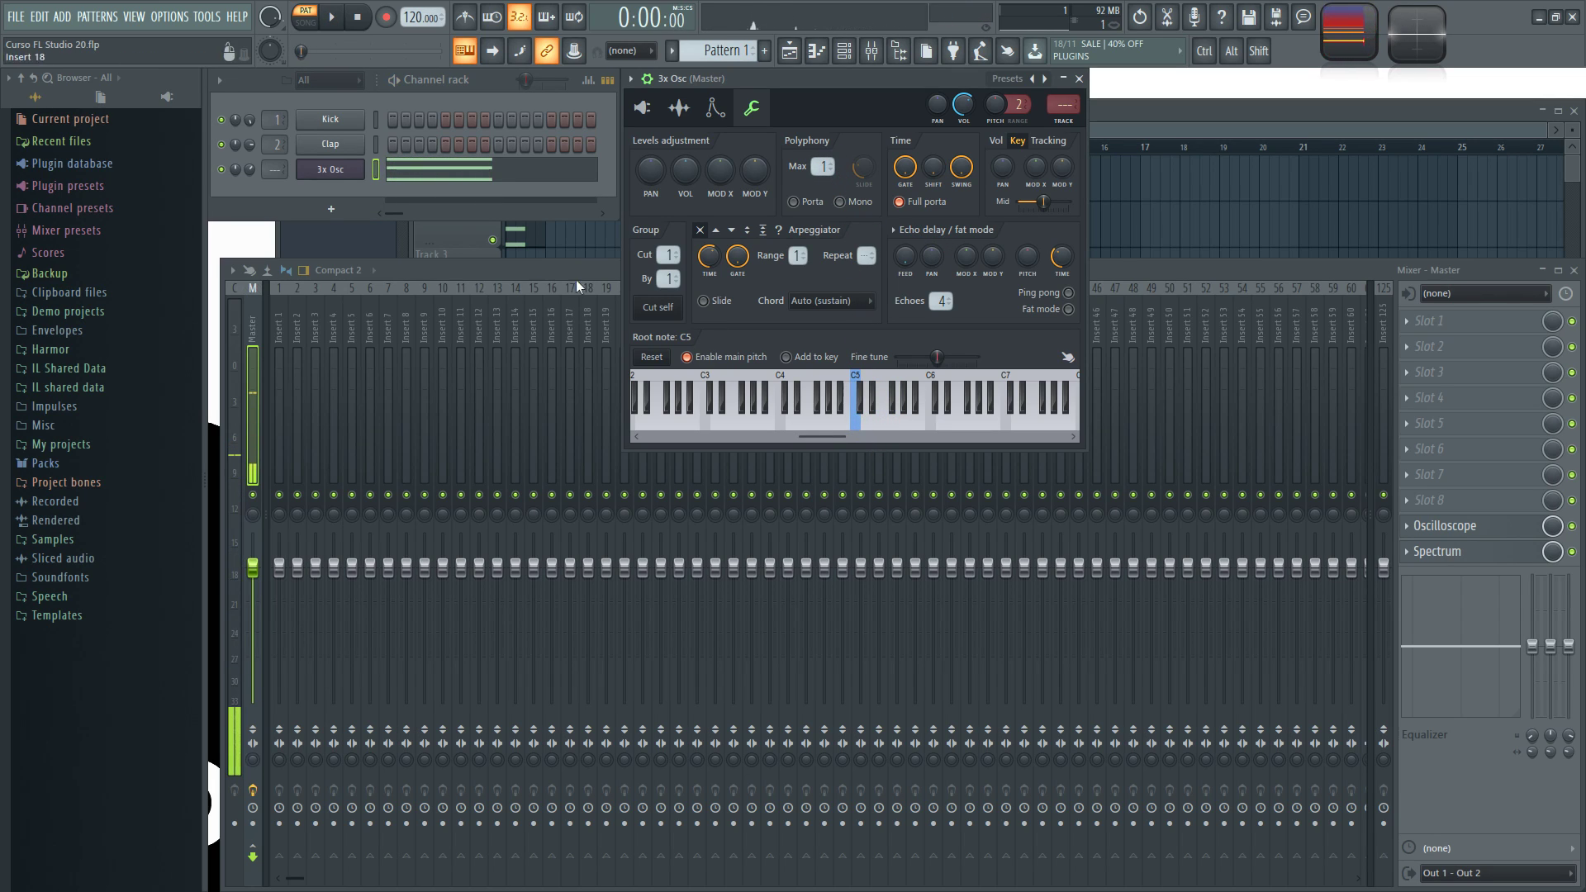
Step: Raise 3x Osc's maximum polyphony to 2 and to 3, playing the chord at each value
{"action": "key", "text": "space"}
{"action": "key", "text": "space"}
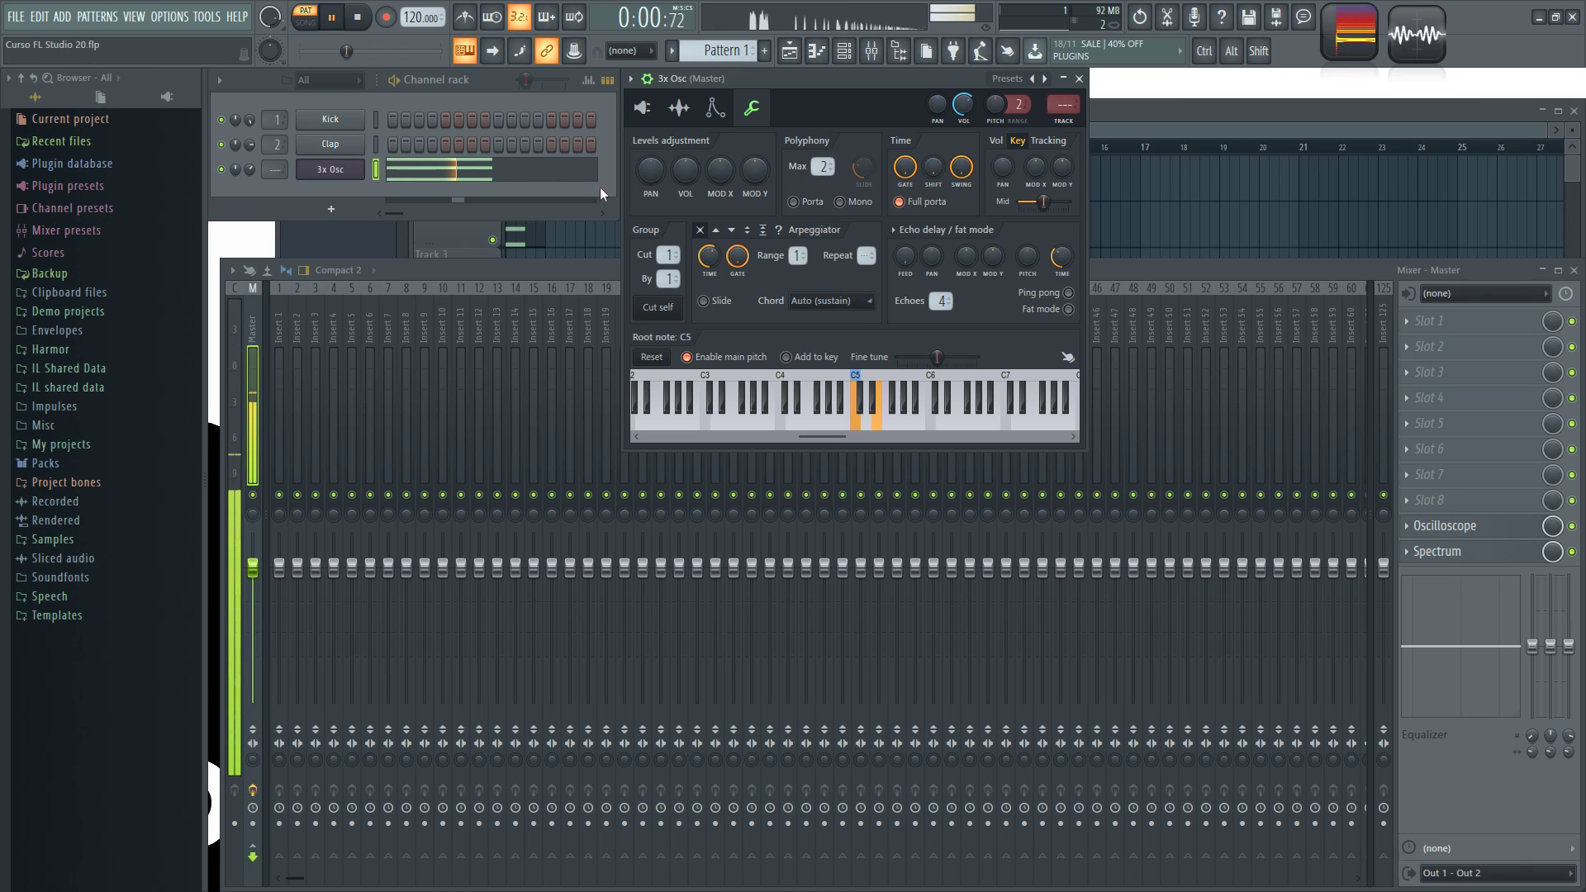
{"action": "key", "text": "F7"}
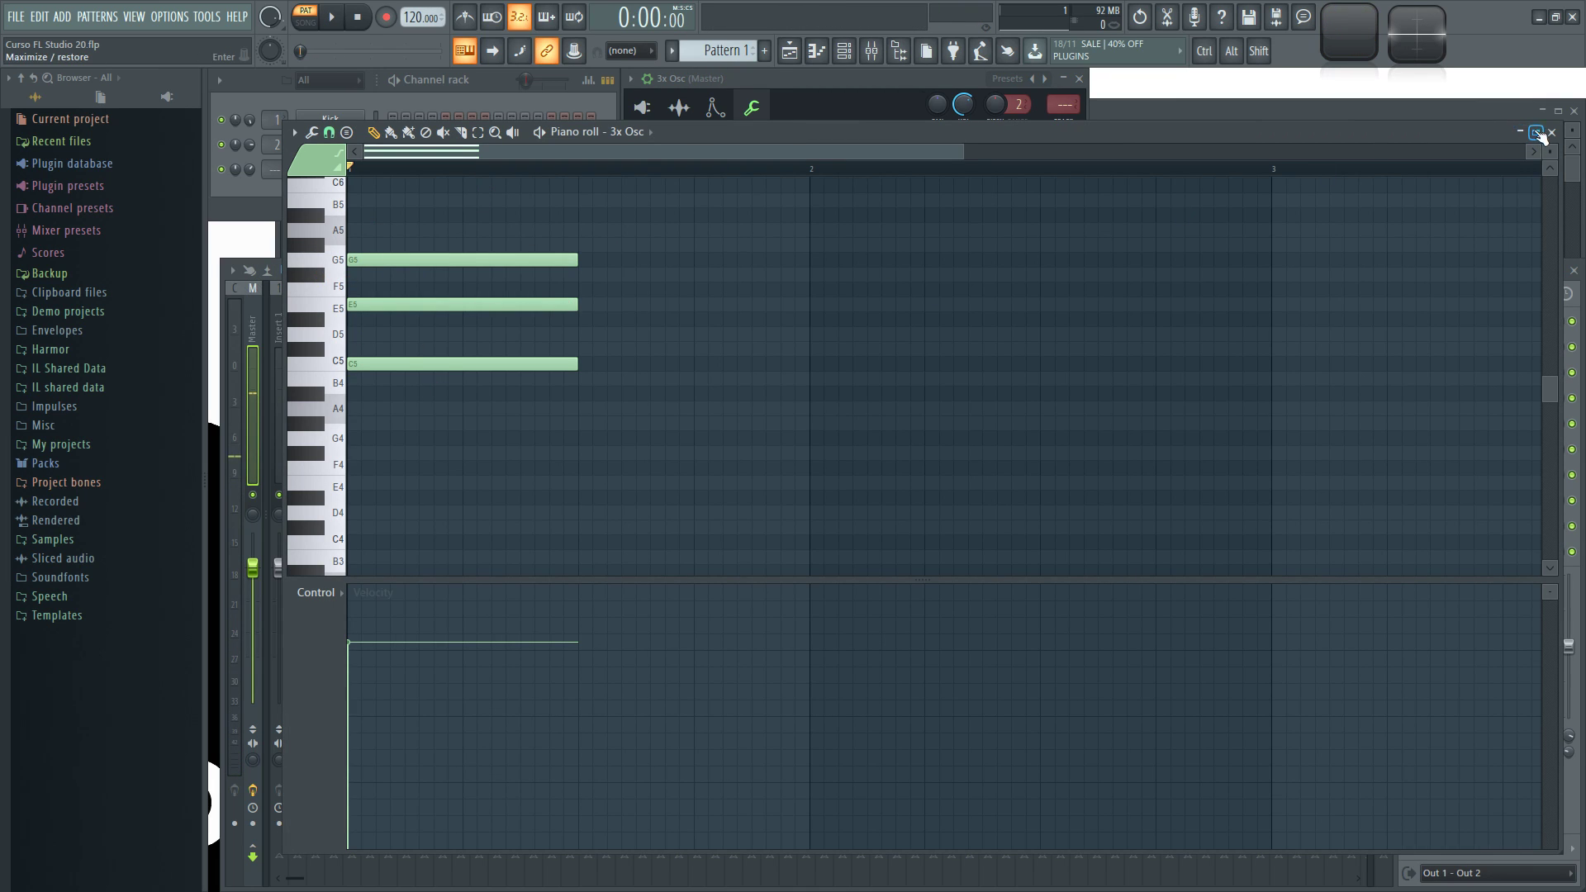
{"action": "left_click", "coordinate": [1551, 132]}
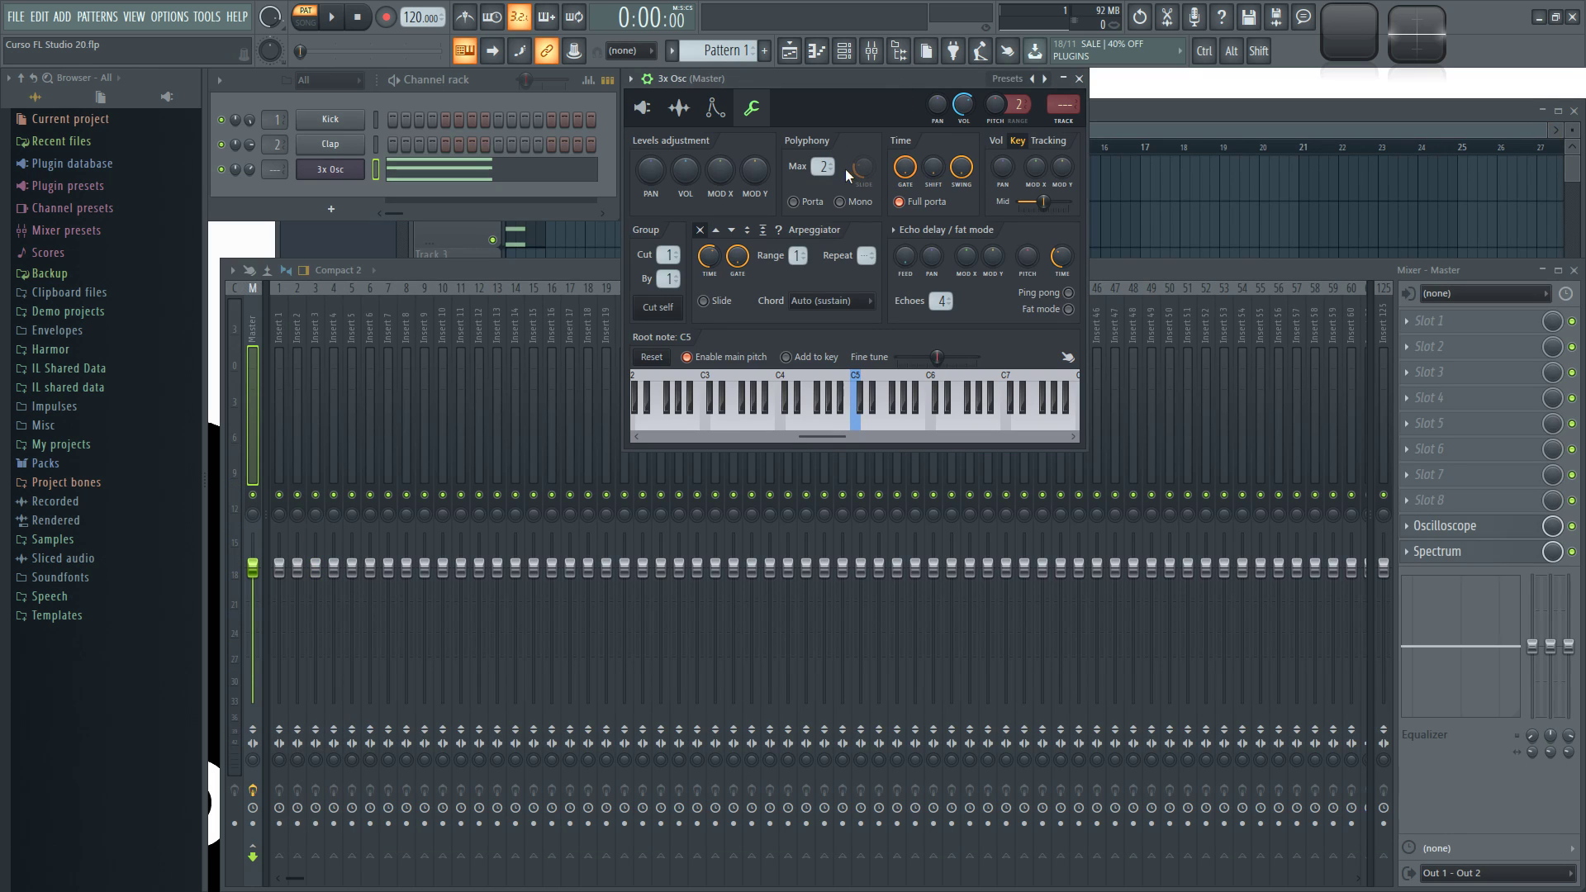
{"action": "left_click_drag", "start_coordinate": [816, 166], "coordinate": [815, 161]}
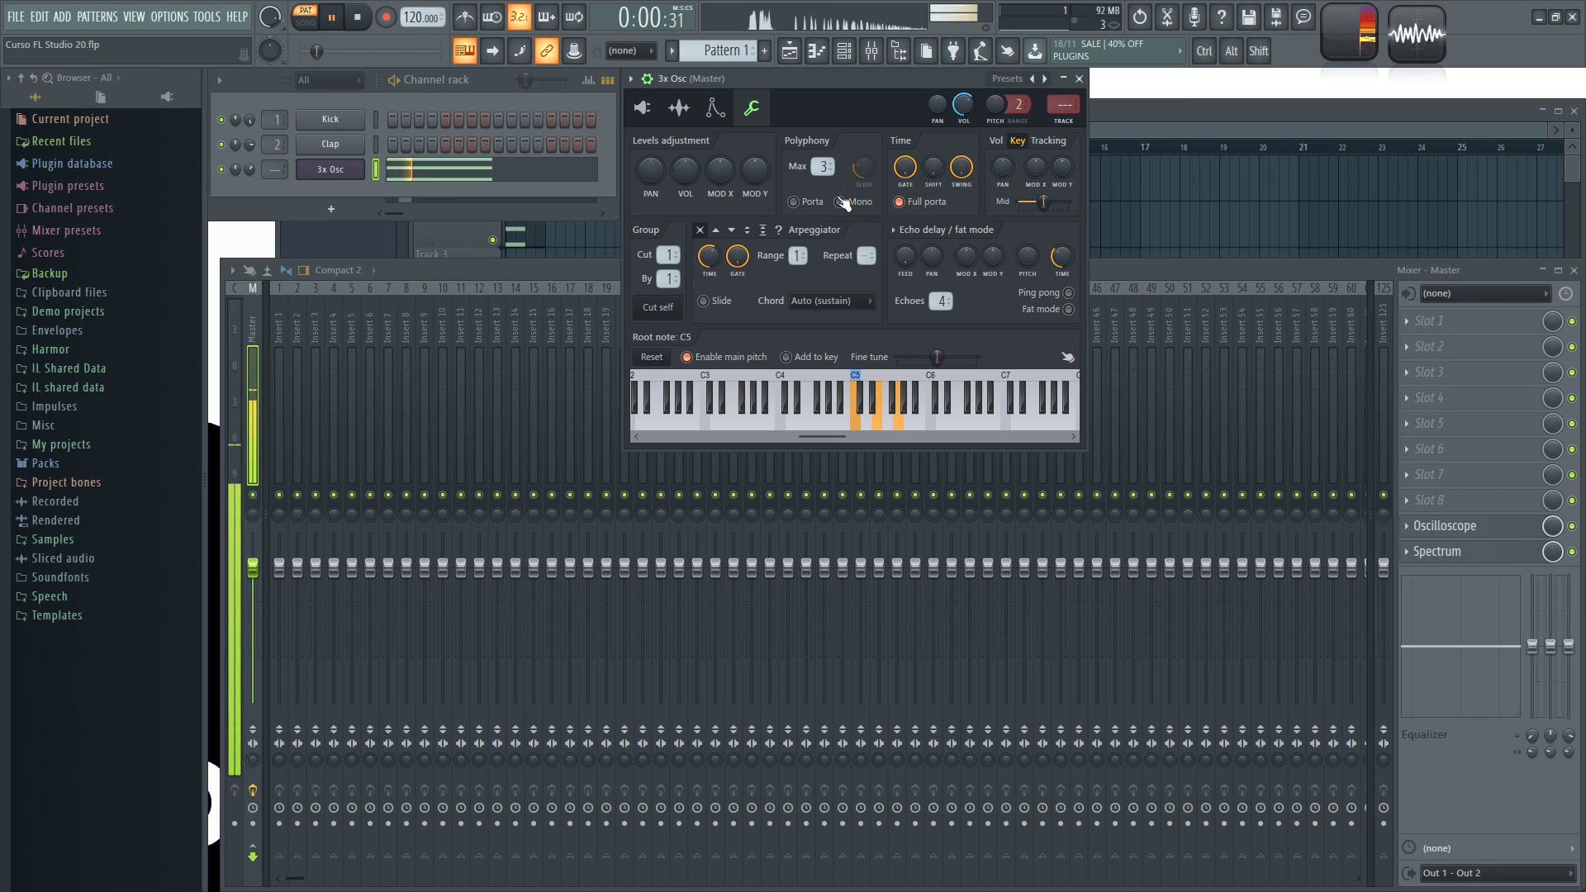
Step: Lengthen the C5, E5 and G5 notes to two bars and add a B5 note spanning the second bar
{"action": "left_click", "coordinate": [499, 189]}
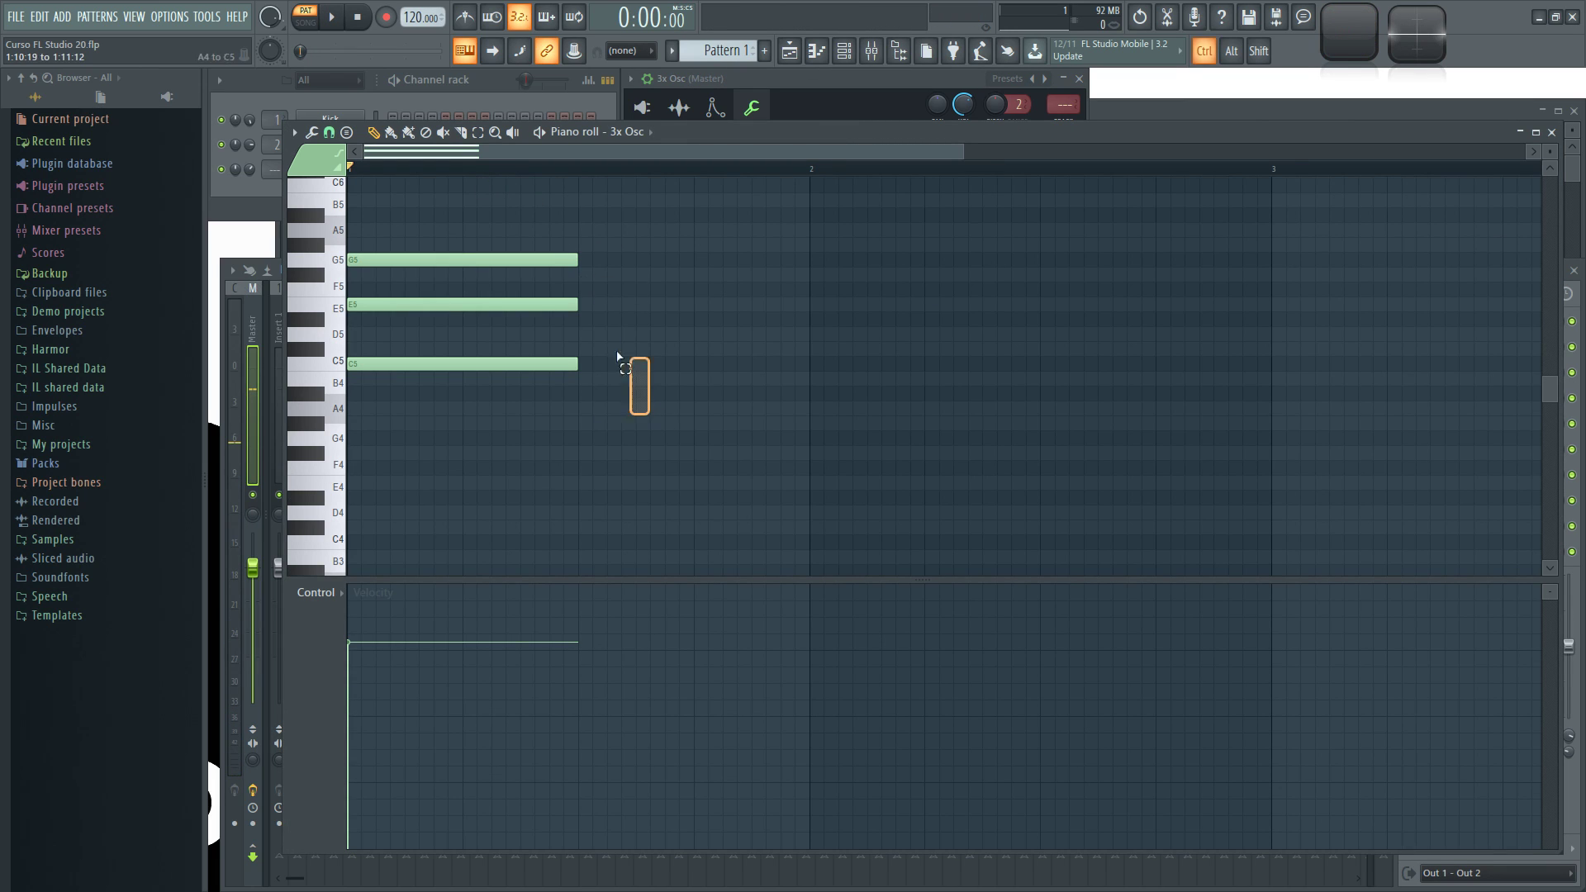
{"action": "key", "text": "ctrl+a"}
{"action": "left_click_drag", "start_coordinate": [575, 258], "coordinate": [1272, 258]}
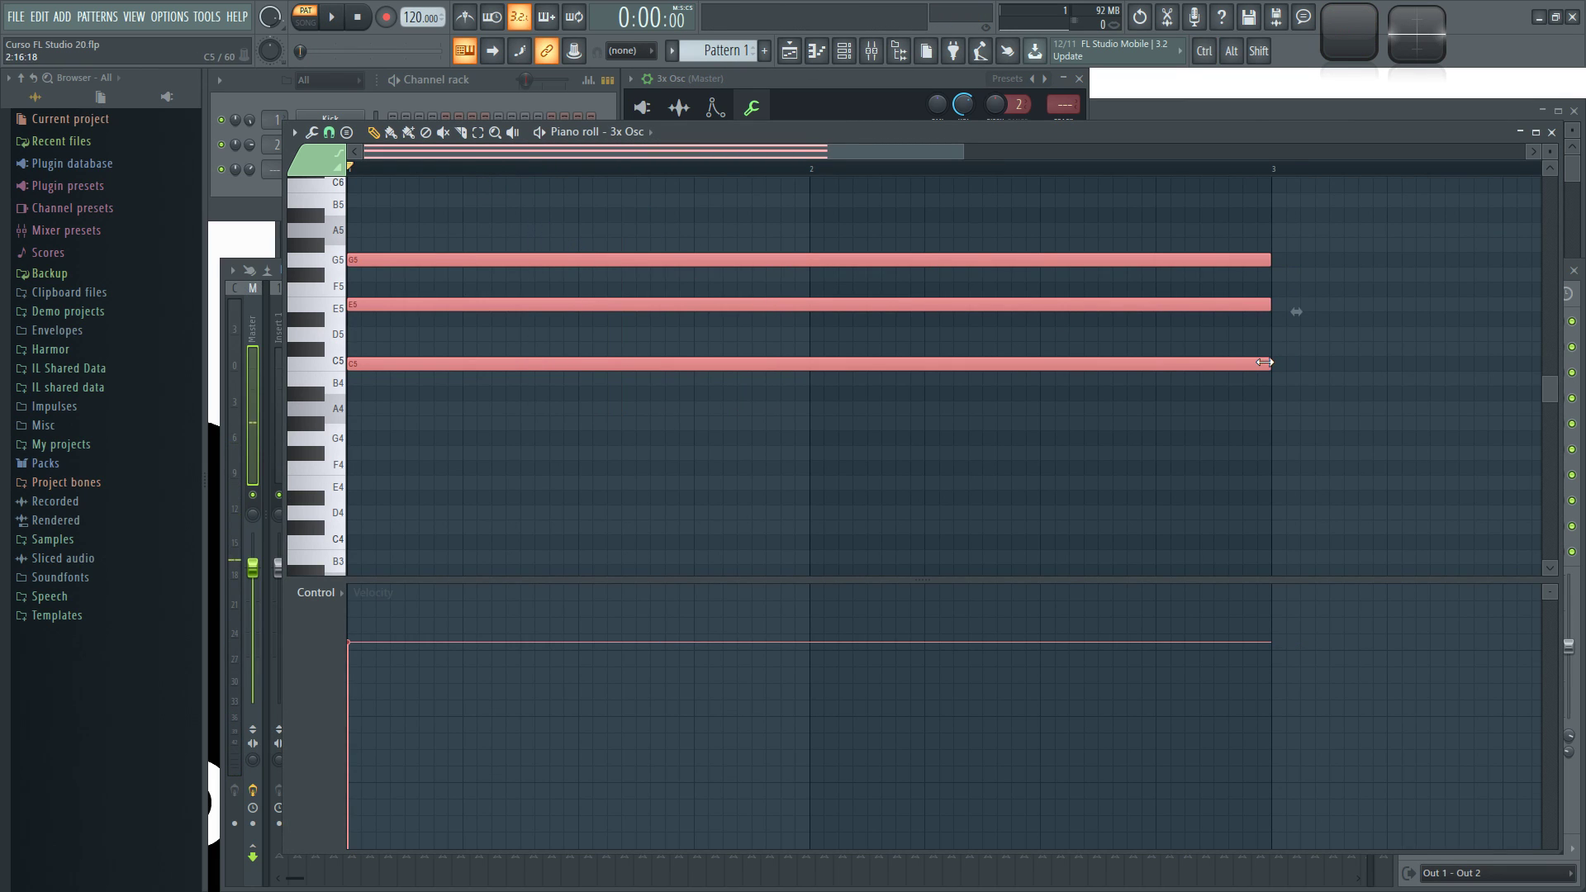
{"action": "left_click", "coordinate": [711, 467]}
{"action": "scroll", "coordinate": [796, 301], "scroll_direction": "up", "scroll_amount": 1}
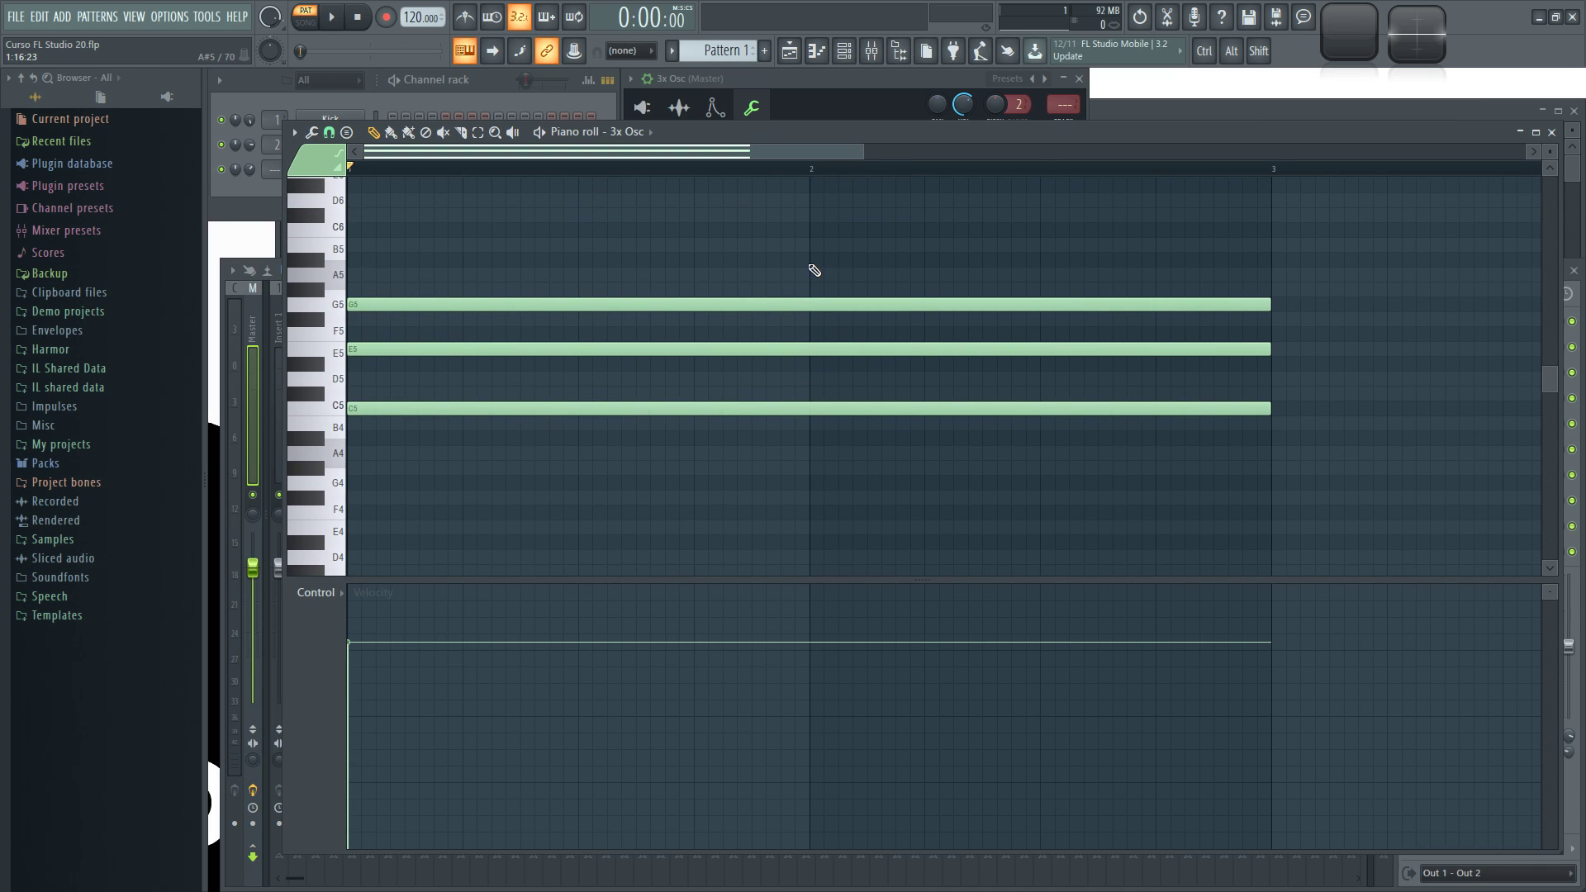
{"action": "left_click_drag", "start_coordinate": [815, 245], "coordinate": [1268, 289]}
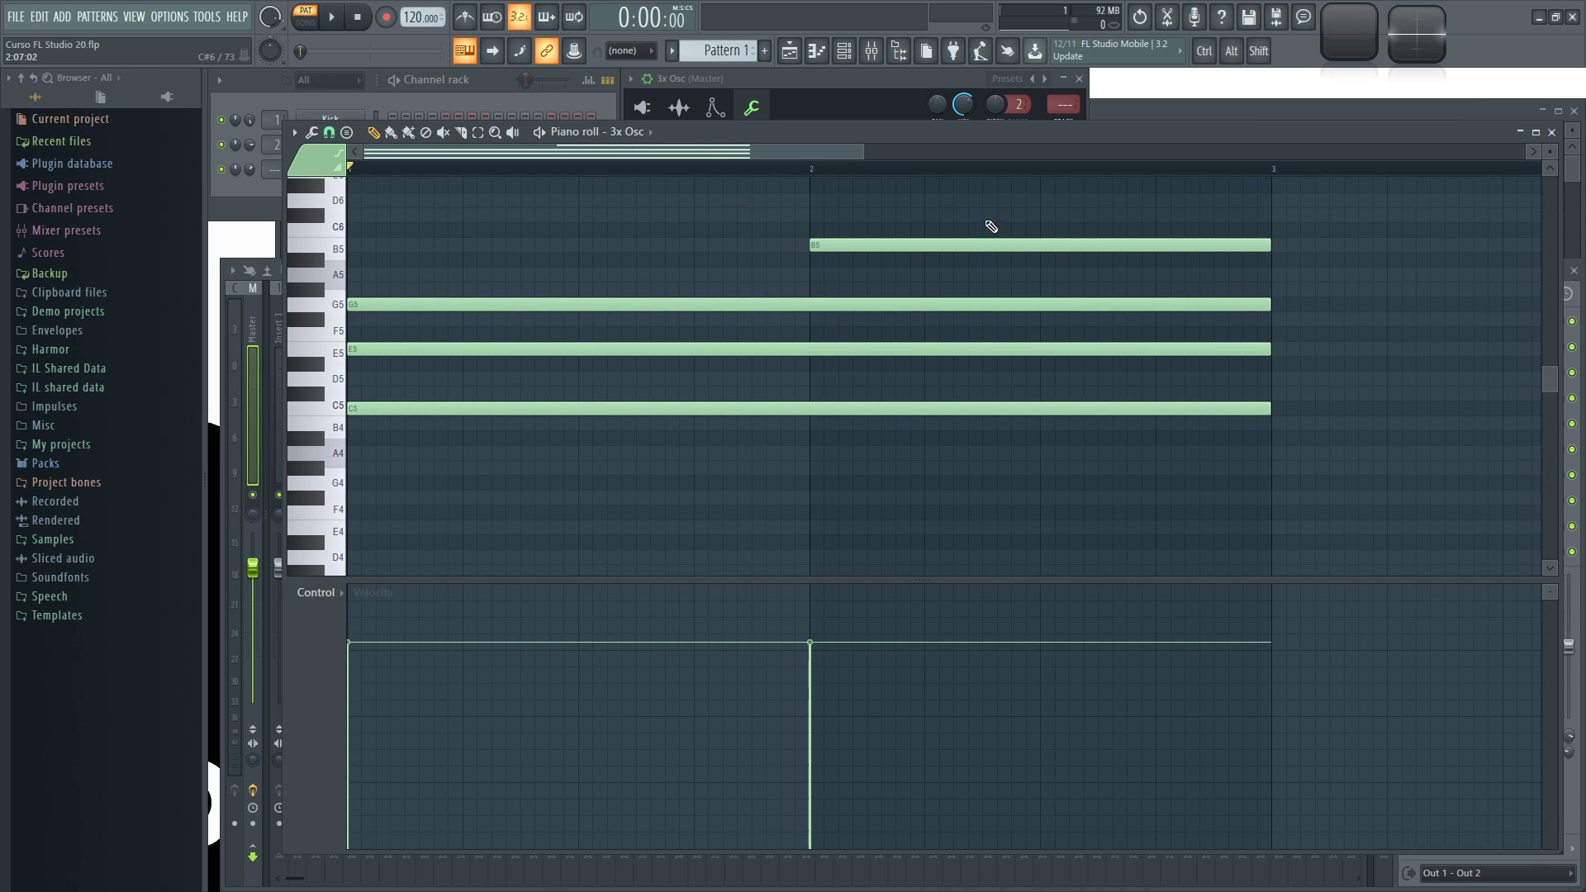
Step: Play the pattern twice to examine which notes sound when B5 enters under the three-voice limit
{"action": "key", "text": "space"}
{"action": "left_click", "coordinate": [915, 78]}
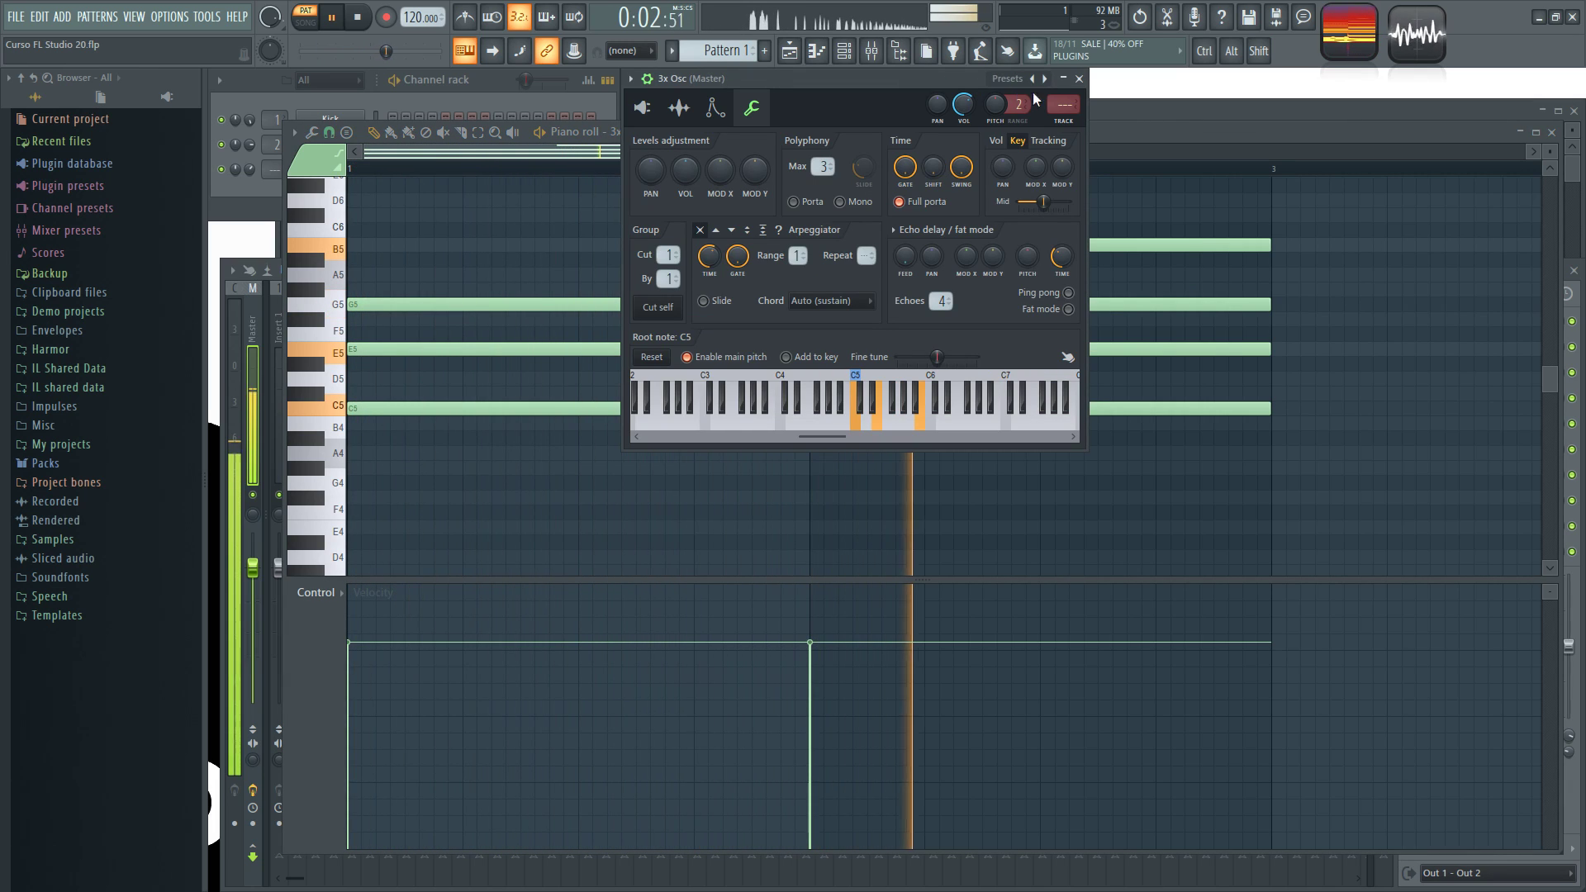
{"action": "left_click", "coordinate": [1124, 124]}
{"action": "key", "text": "space"}
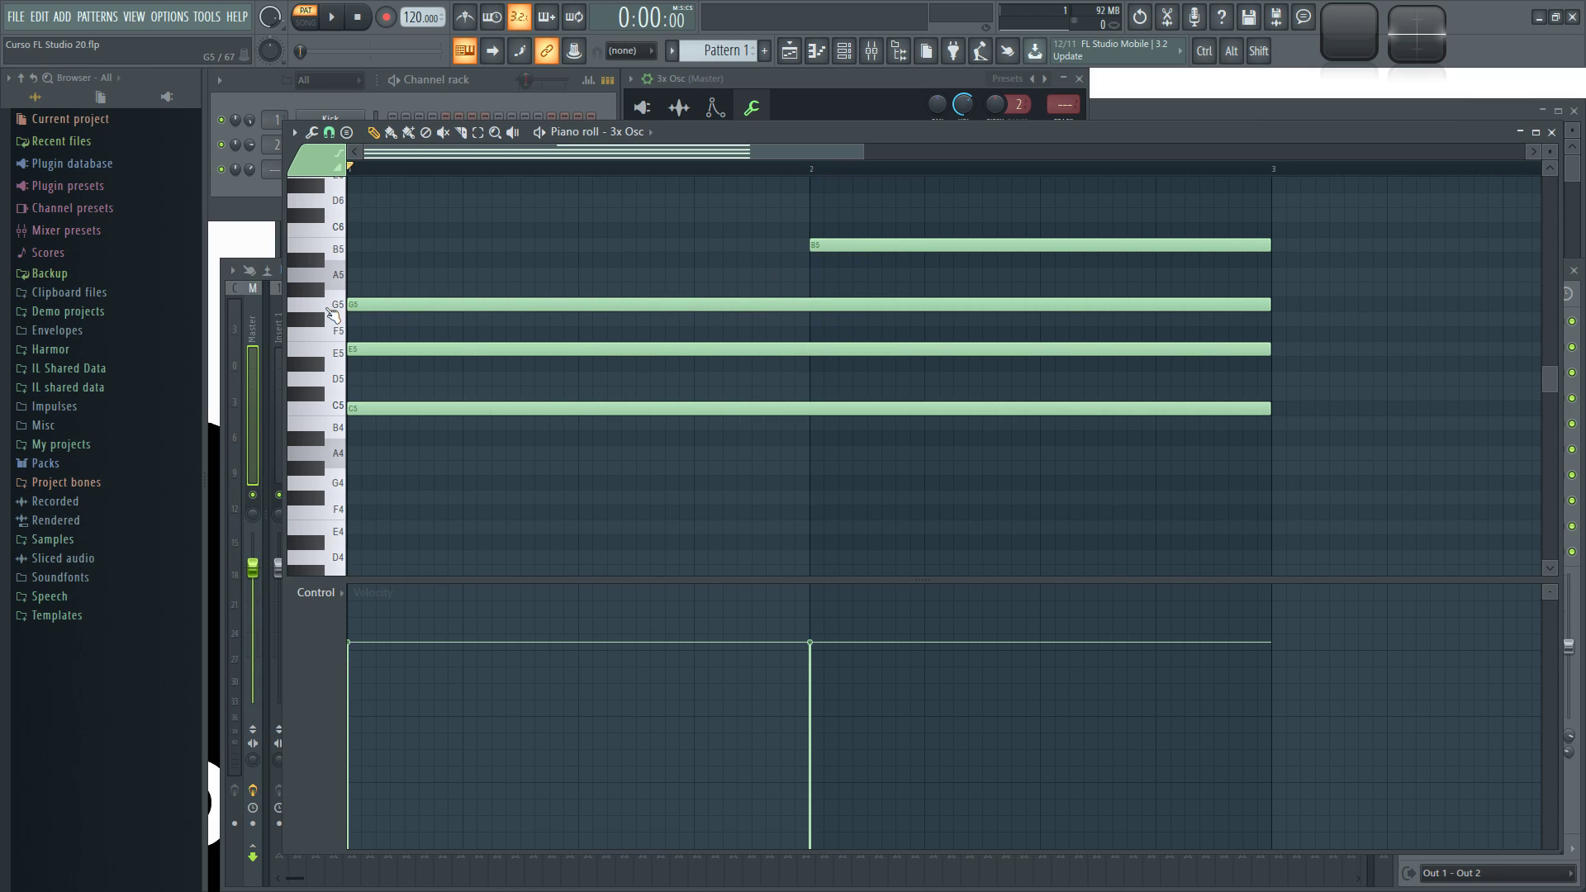
{"action": "key", "text": "space"}
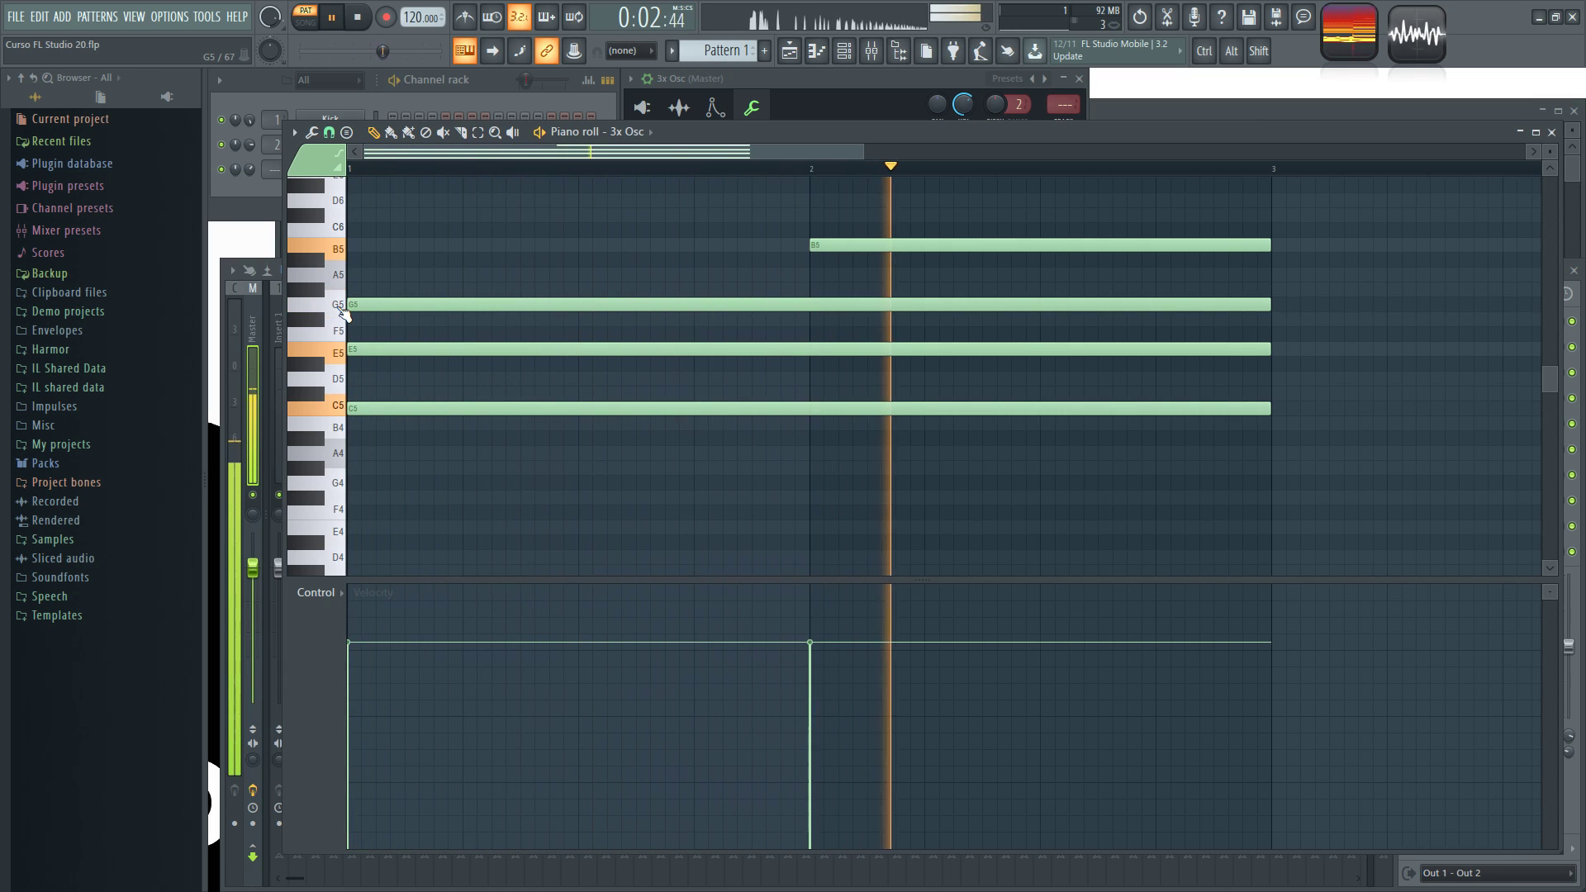
{"action": "key", "text": "space"}
Step: Remove 3x Osc's maximum polyphony limit and activate the Kick's first step in the channel rack
{"action": "left_click", "coordinate": [951, 77]}
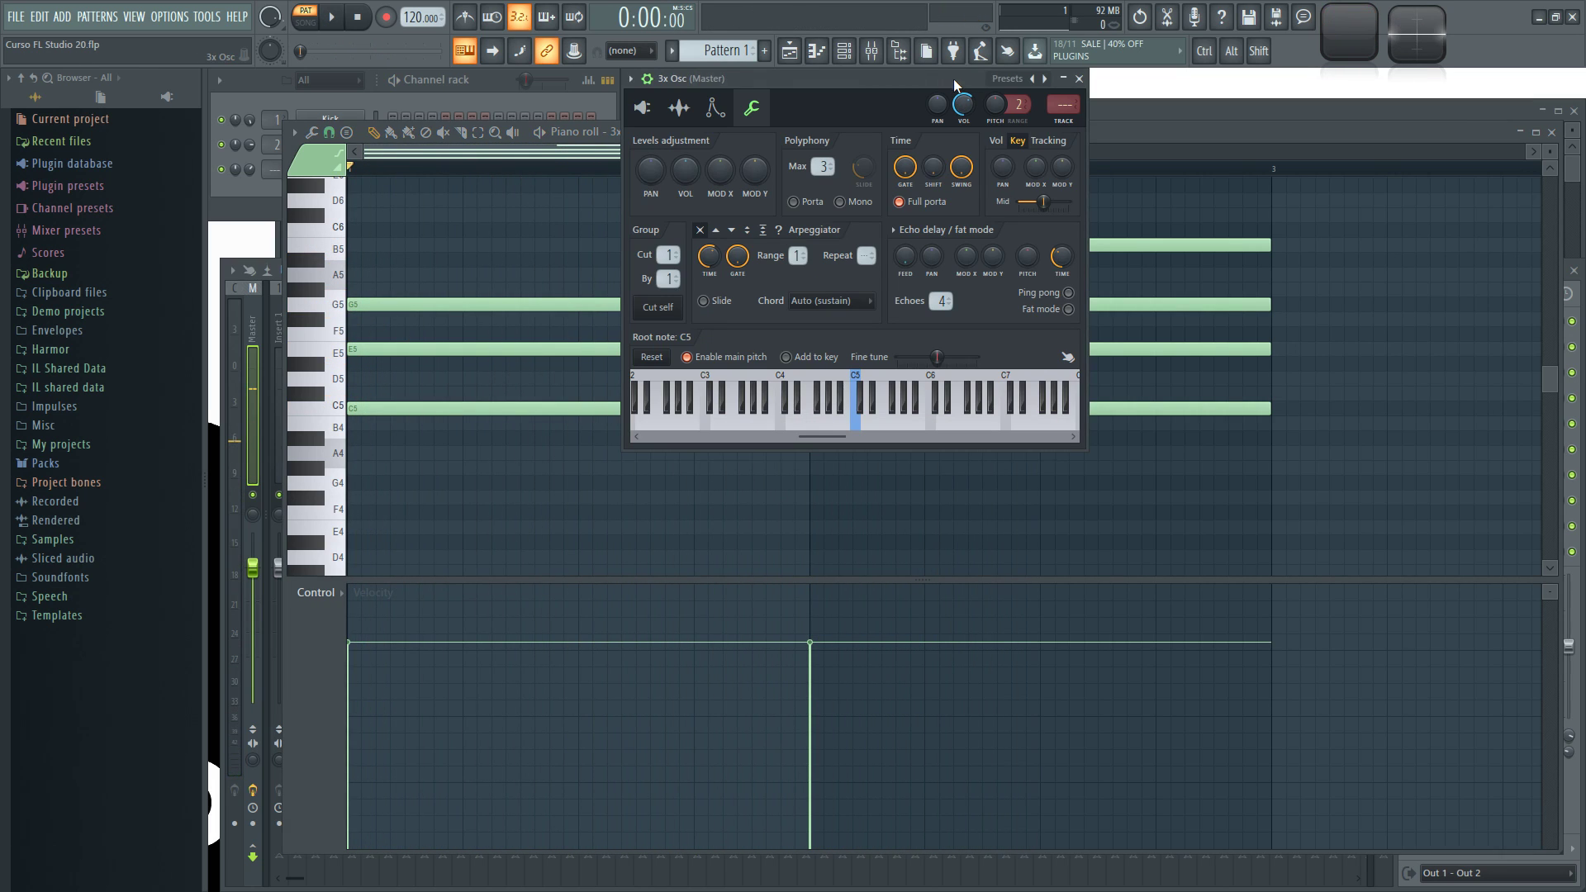
{"action": "scroll", "coordinate": [822, 167], "scroll_direction": "down", "scroll_amount": 3}
{"action": "left_click", "coordinate": [493, 81]}
{"action": "key", "text": "space"}
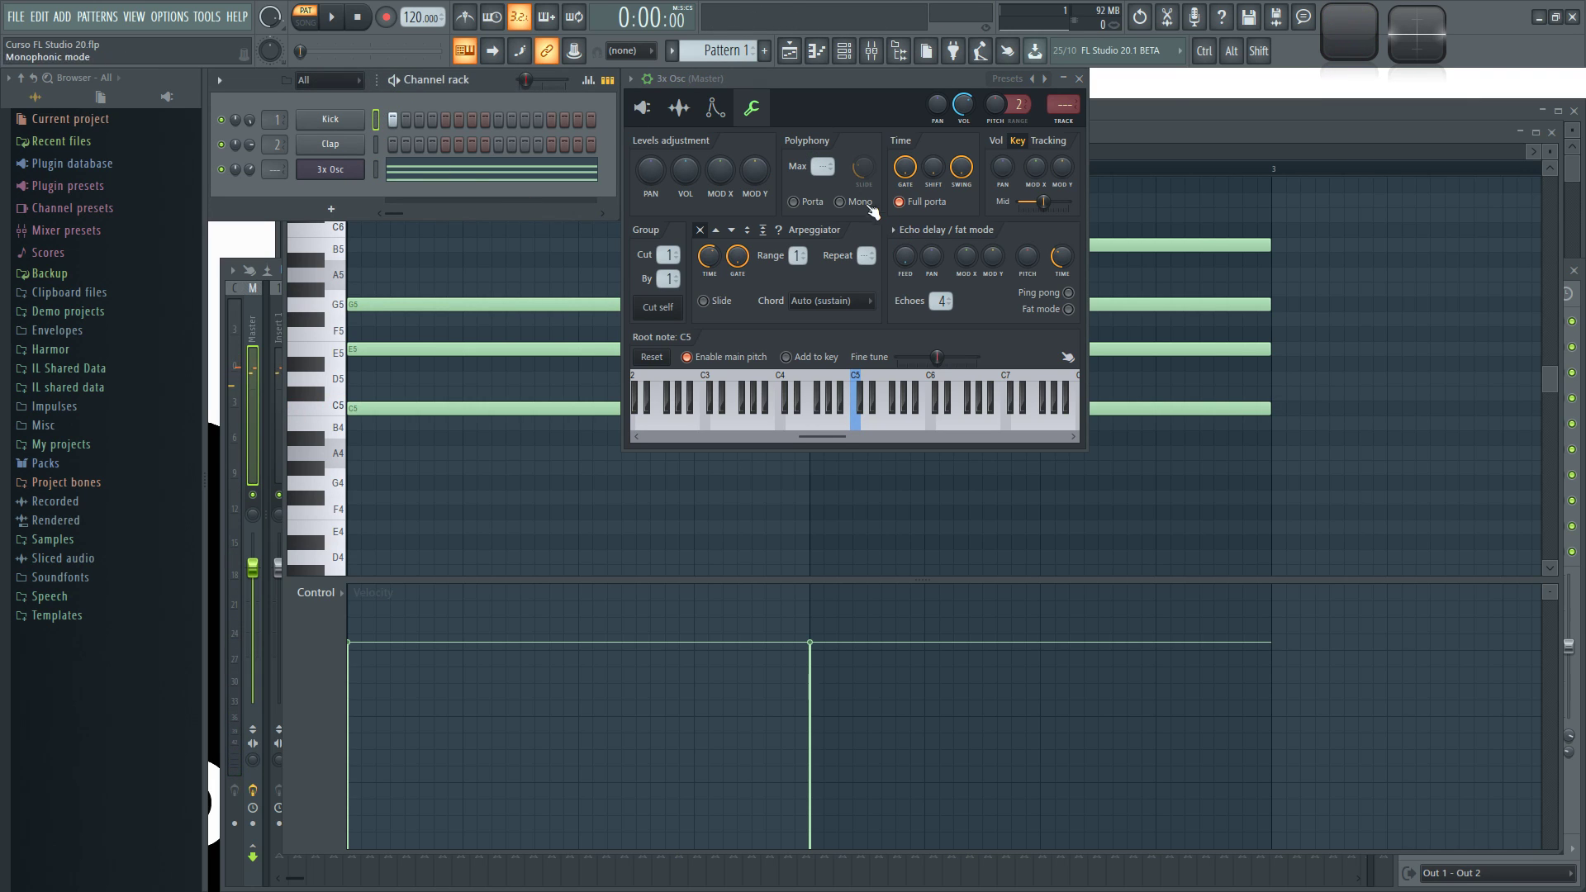
Step: Set the Kick channel's maximum polyphony to 1, audition it on different notes, and return to 3x Osc's settings
{"action": "left_click", "coordinate": [330, 120]}
{"action": "left_click", "coordinate": [715, 108]}
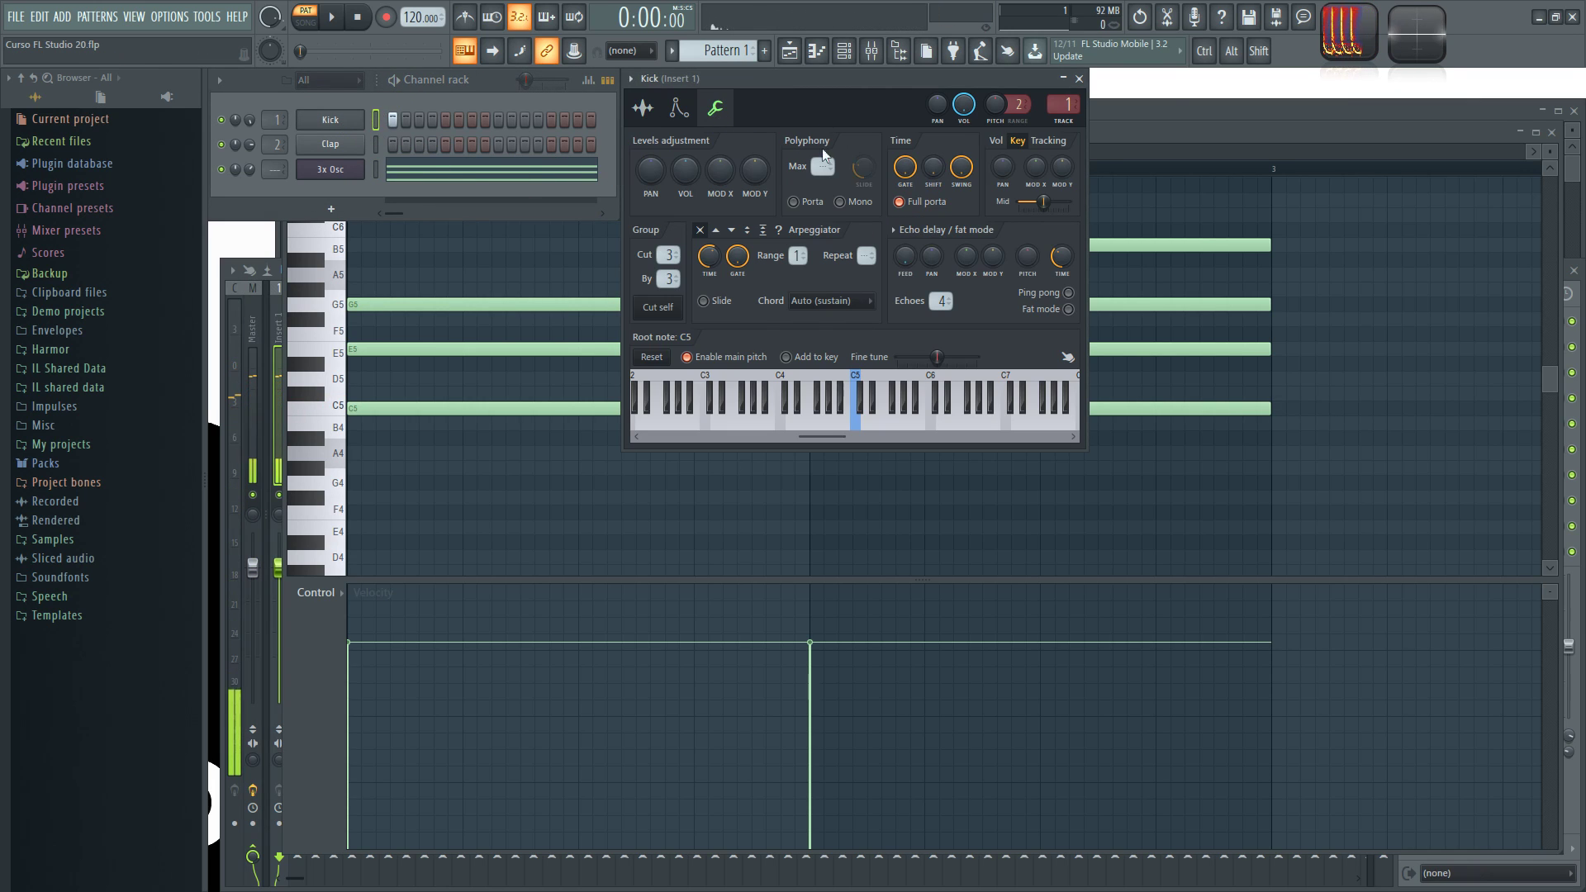
{"action": "left_click", "coordinate": [821, 166]}
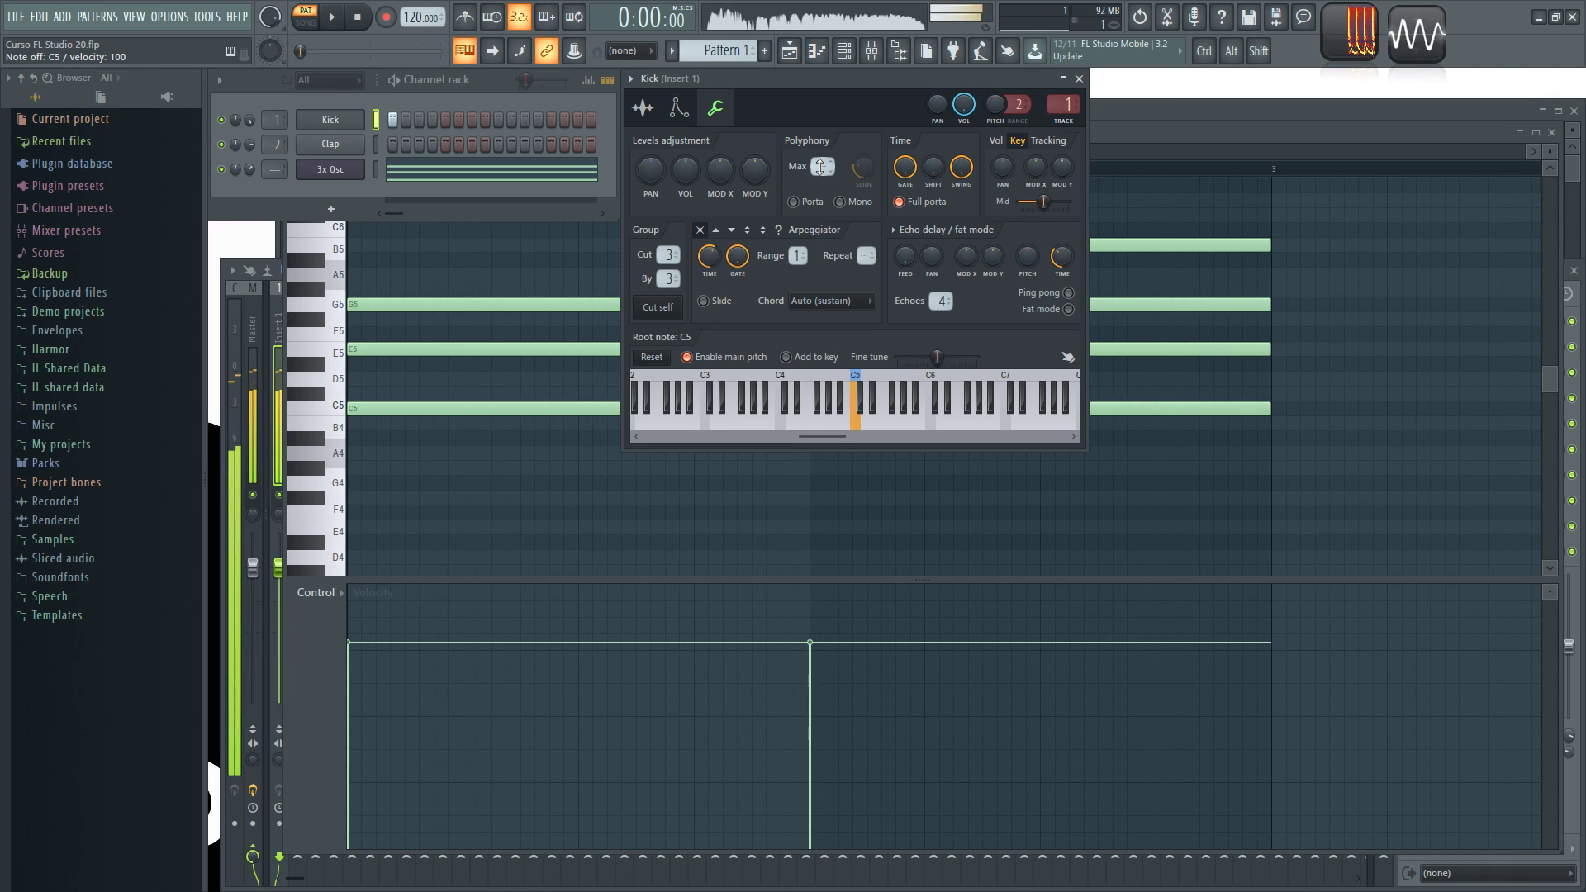
{"action": "left_click_drag", "start_coordinate": [821, 166], "coordinate": [818, 170]}
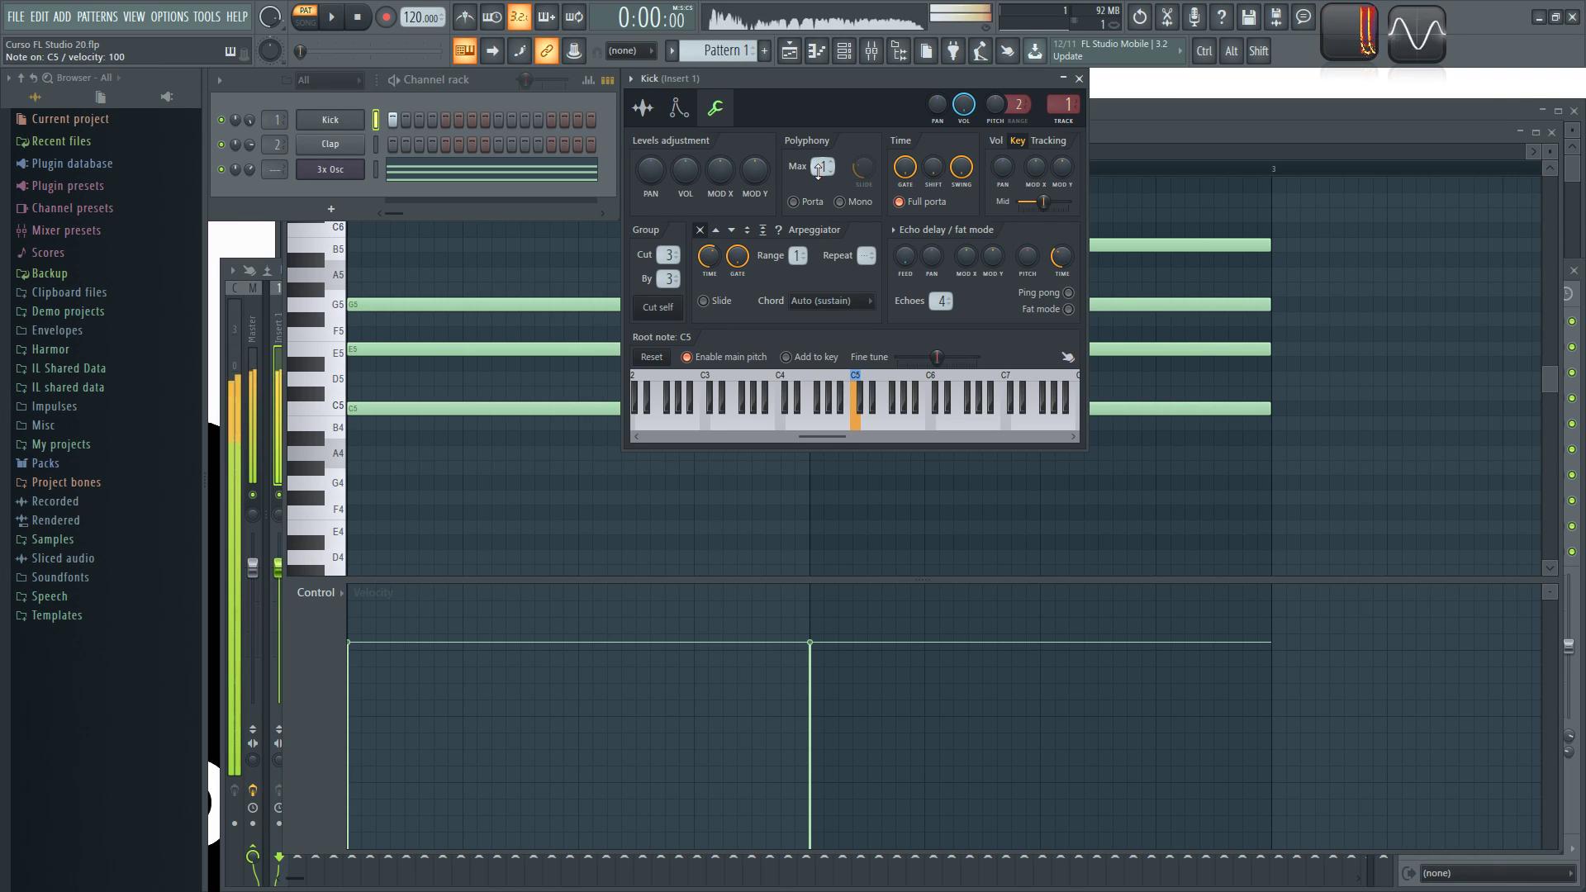
{"action": "key", "text": "q"}
{"action": "key", "text": "w"}
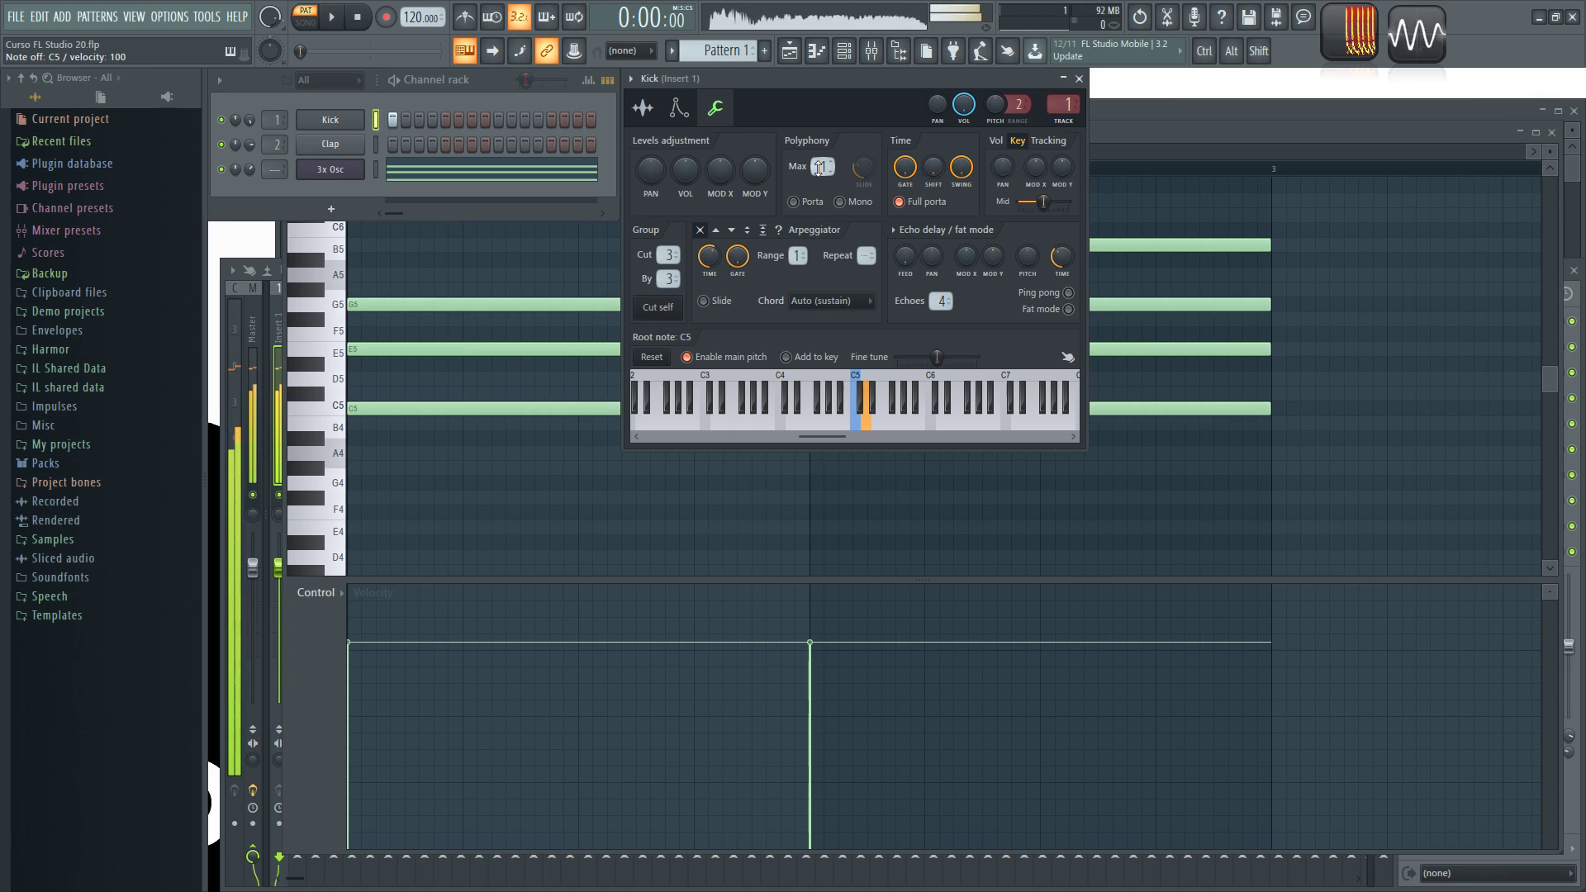
{"action": "left_click", "coordinate": [330, 169]}
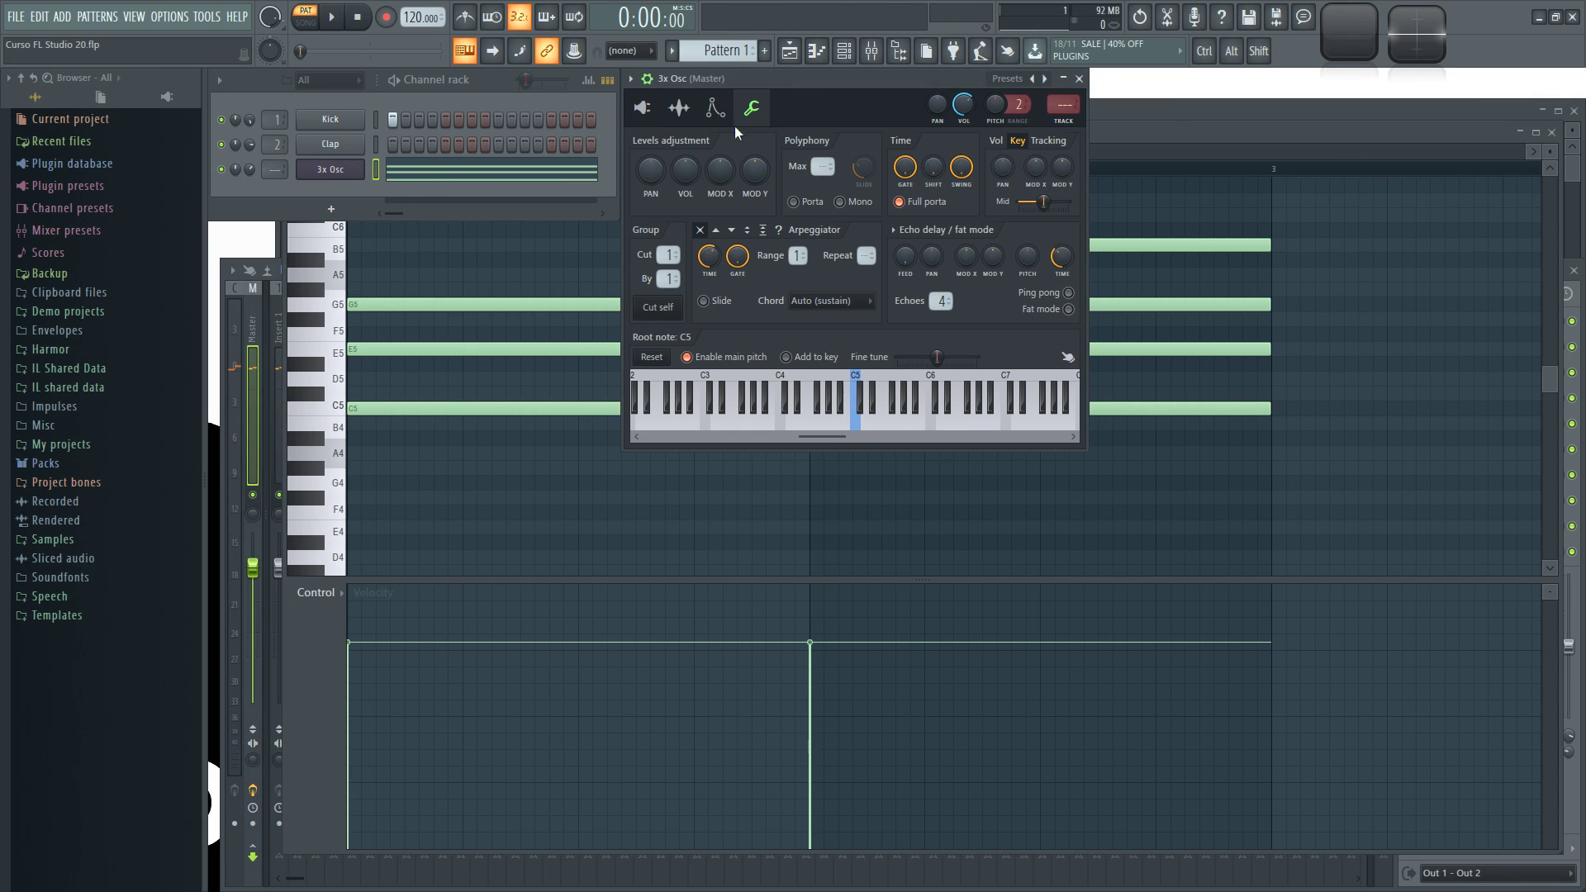
Step: Enable portamento on the 3x Osc channel and audition C5 and several higher notes on its preview keyboard
{"action": "left_click", "coordinate": [330, 170]}
{"action": "left_click", "coordinate": [331, 169]}
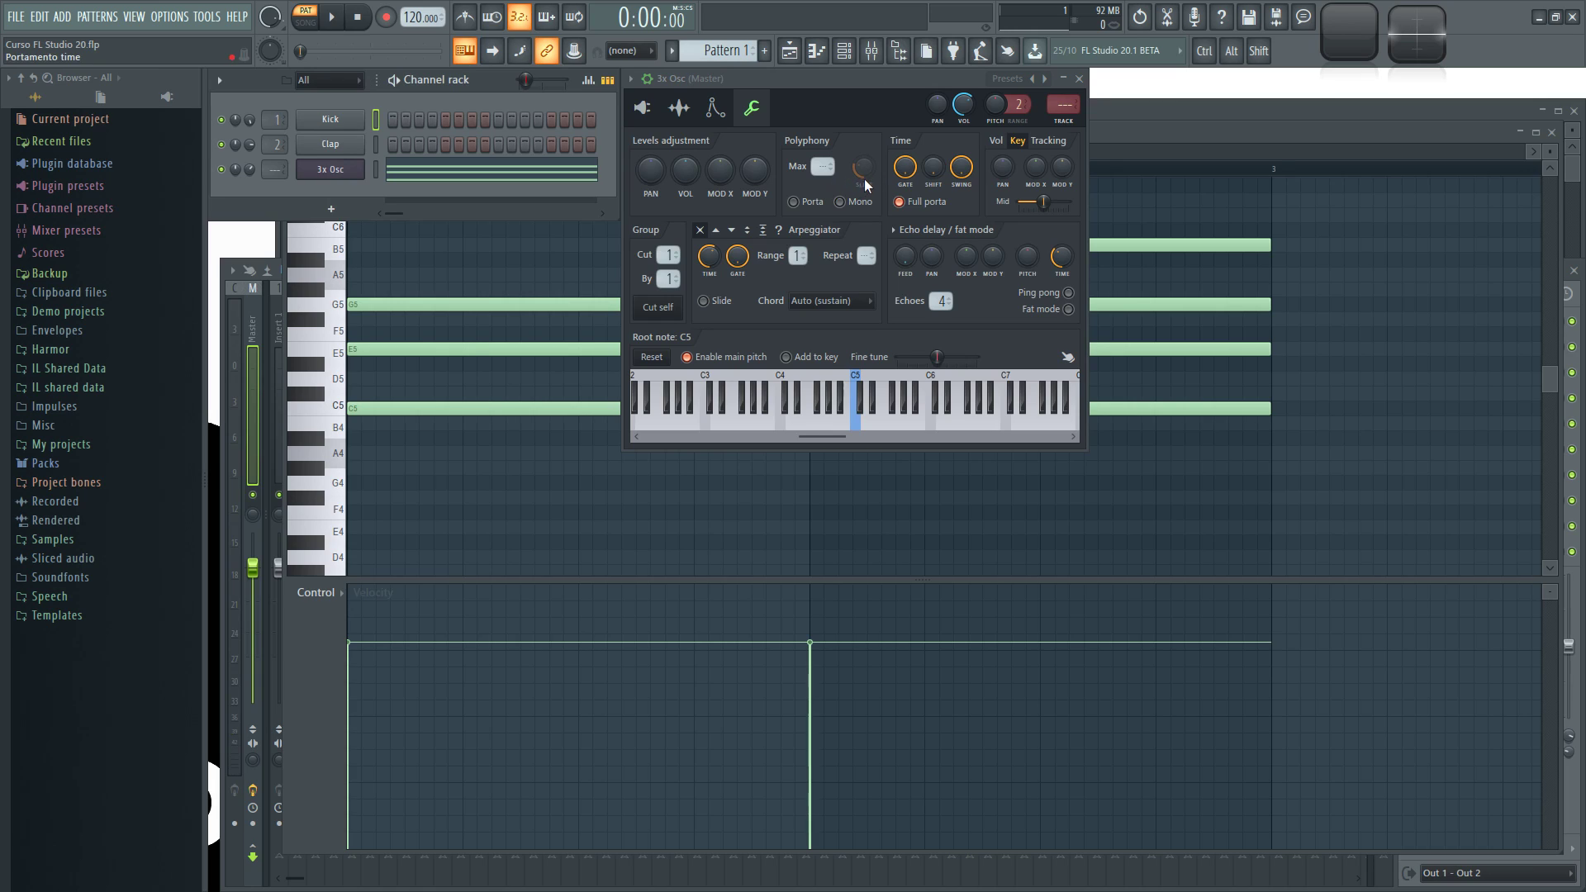
{"action": "left_click", "coordinate": [813, 203]}
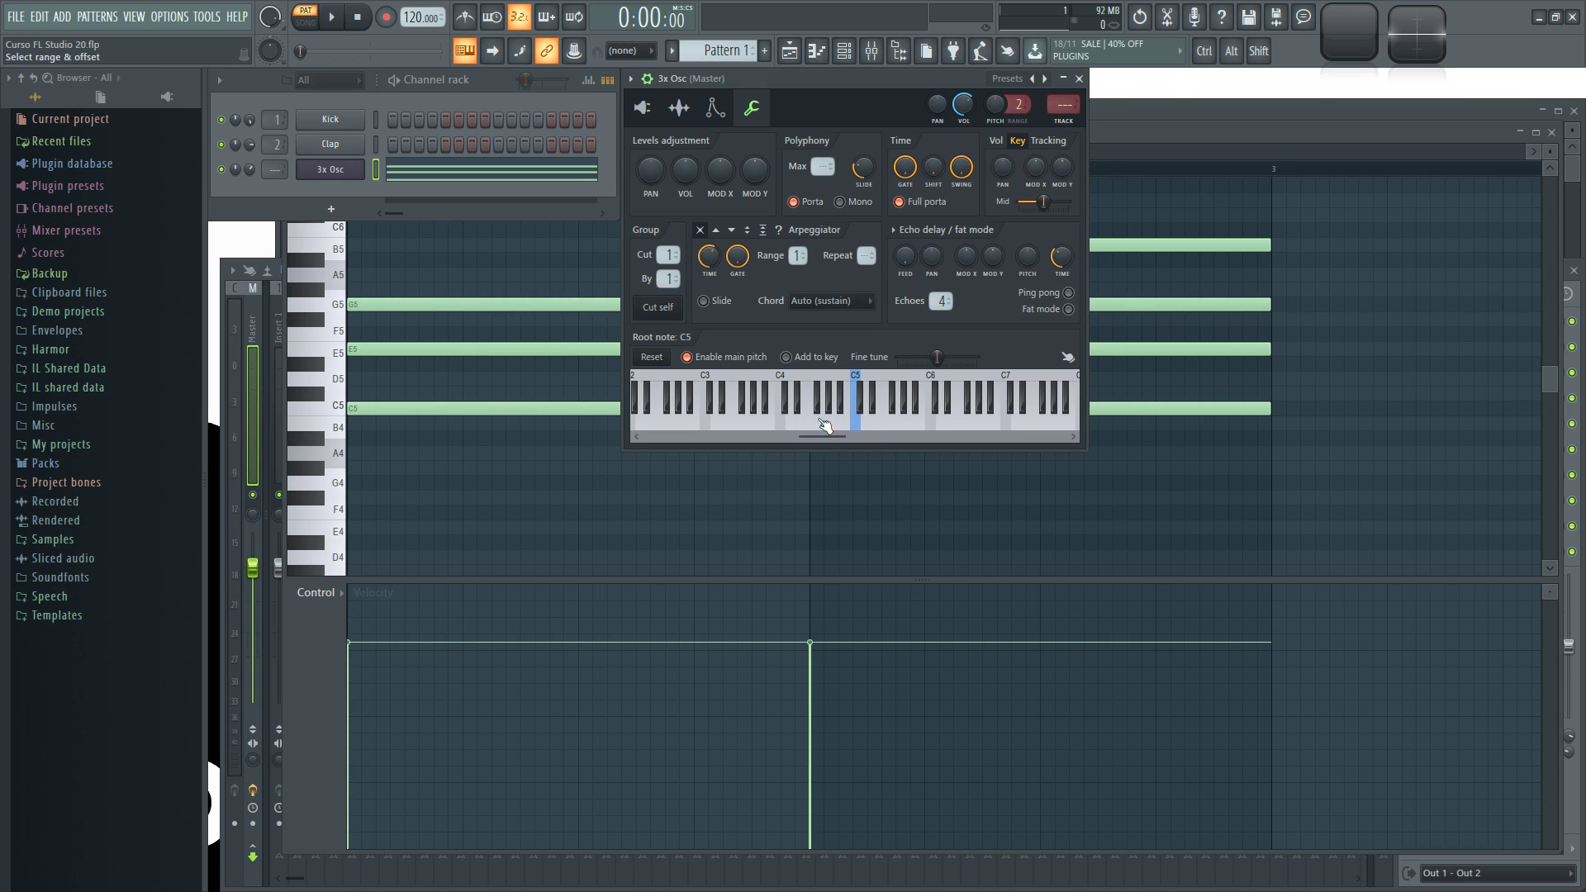
{"action": "left_click", "coordinate": [860, 428]}
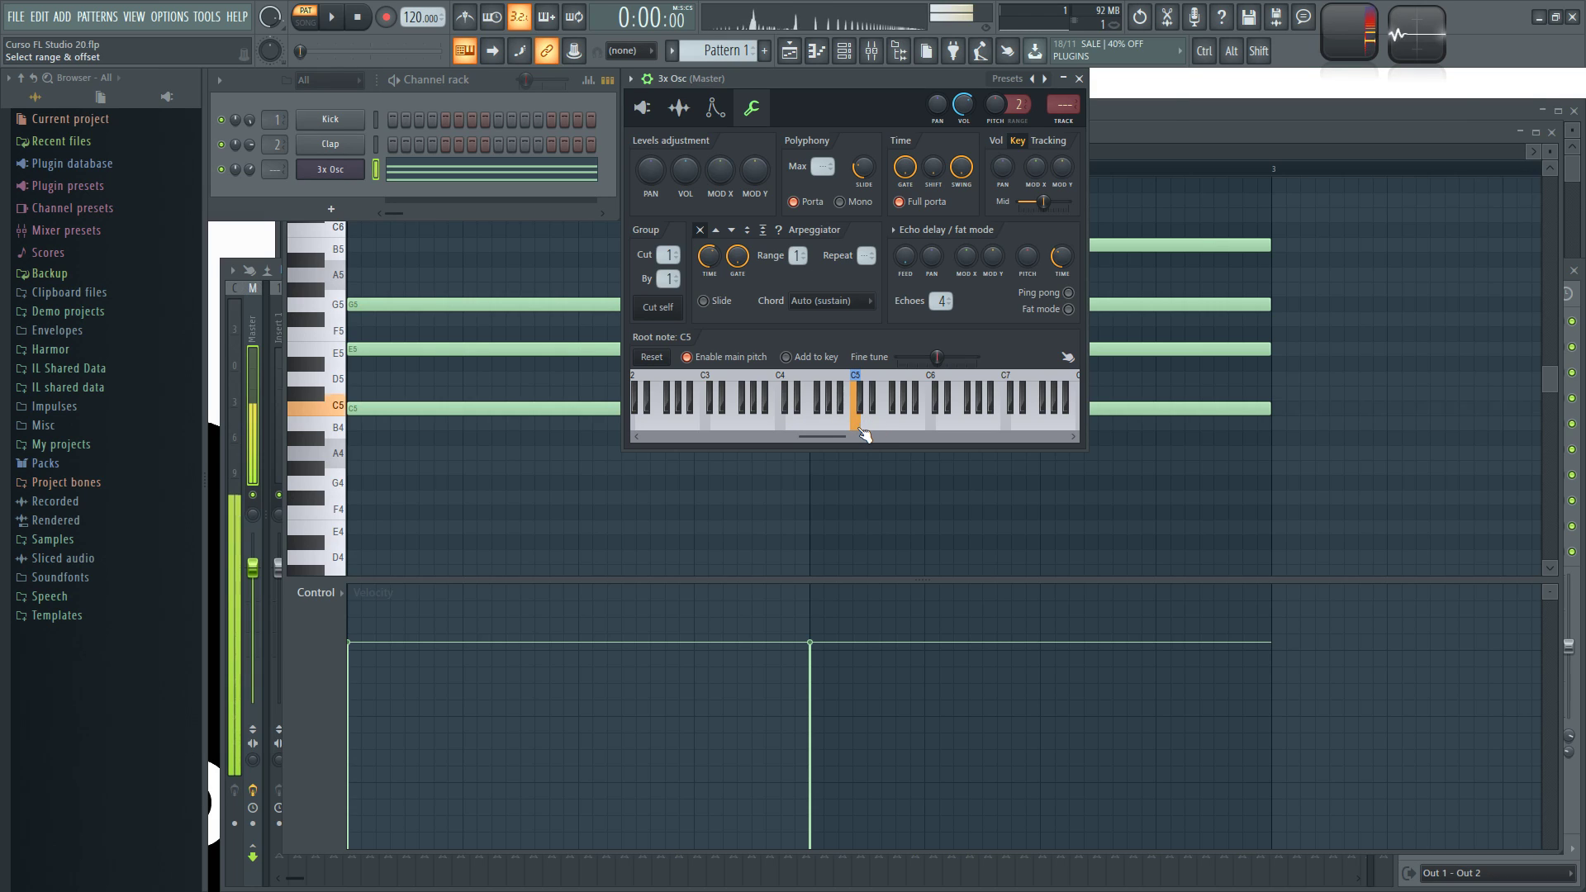
{"action": "left_click", "coordinate": [857, 424]}
{"action": "left_click", "coordinate": [914, 425]}
{"action": "left_click", "coordinate": [953, 423]}
{"action": "left_click", "coordinate": [1018, 423]}
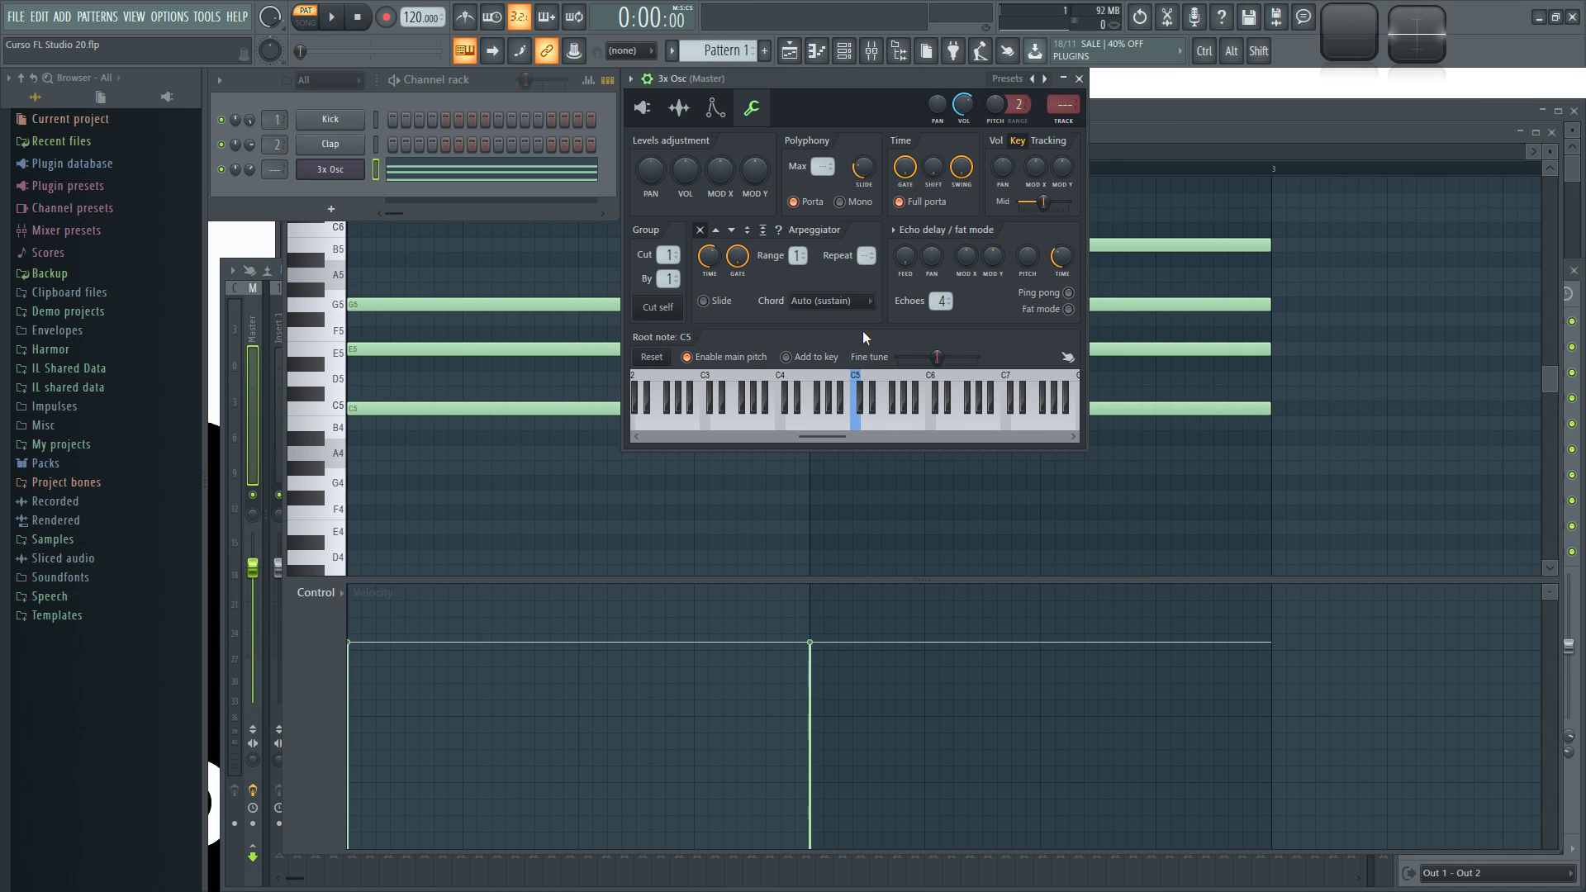
Step: Compare notes with portamento off and on, finishing with it on and auditioning E4 and several higher keys
{"action": "left_click", "coordinate": [814, 203]}
{"action": "left_click", "coordinate": [813, 202]}
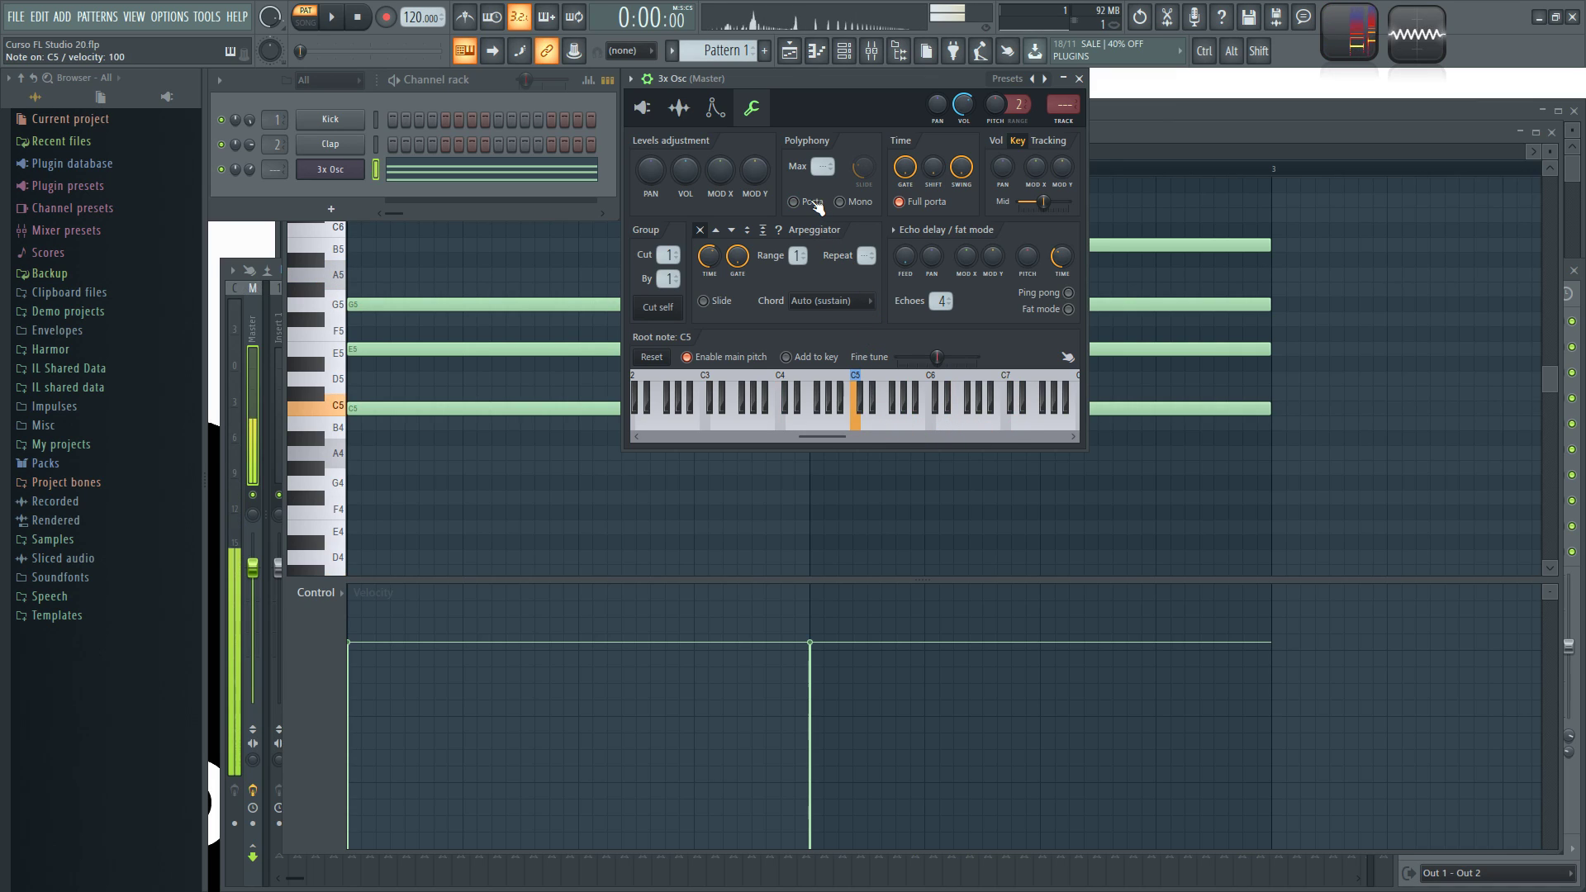
{"action": "key", "text": "z"}
{"action": "key", "text": "q"}
{"action": "key", "text": "q"}
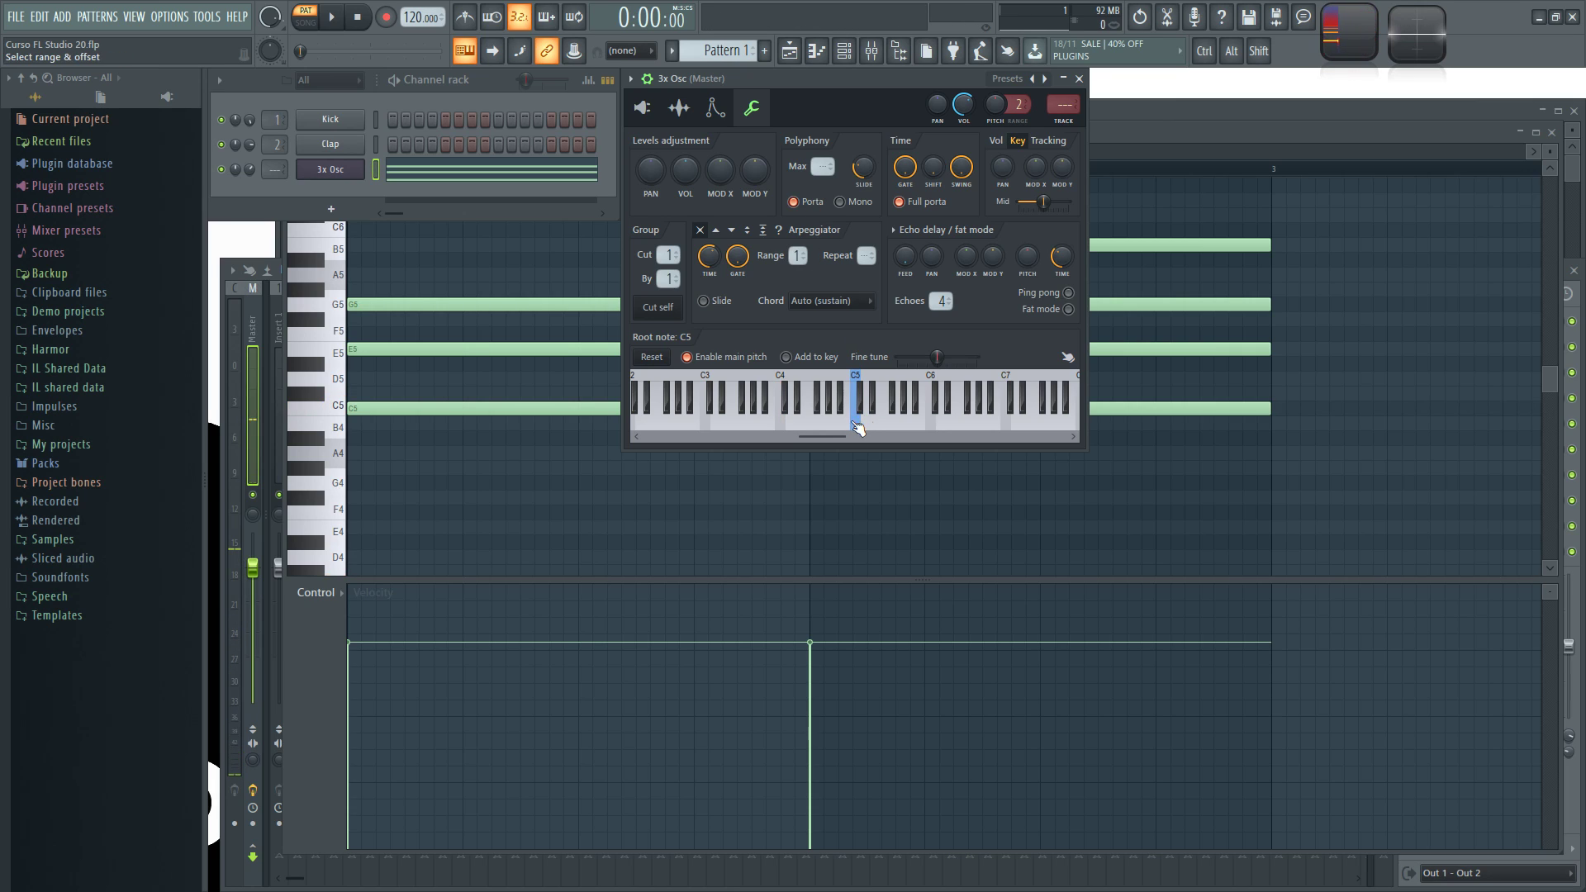
{"action": "left_click", "coordinate": [805, 425]}
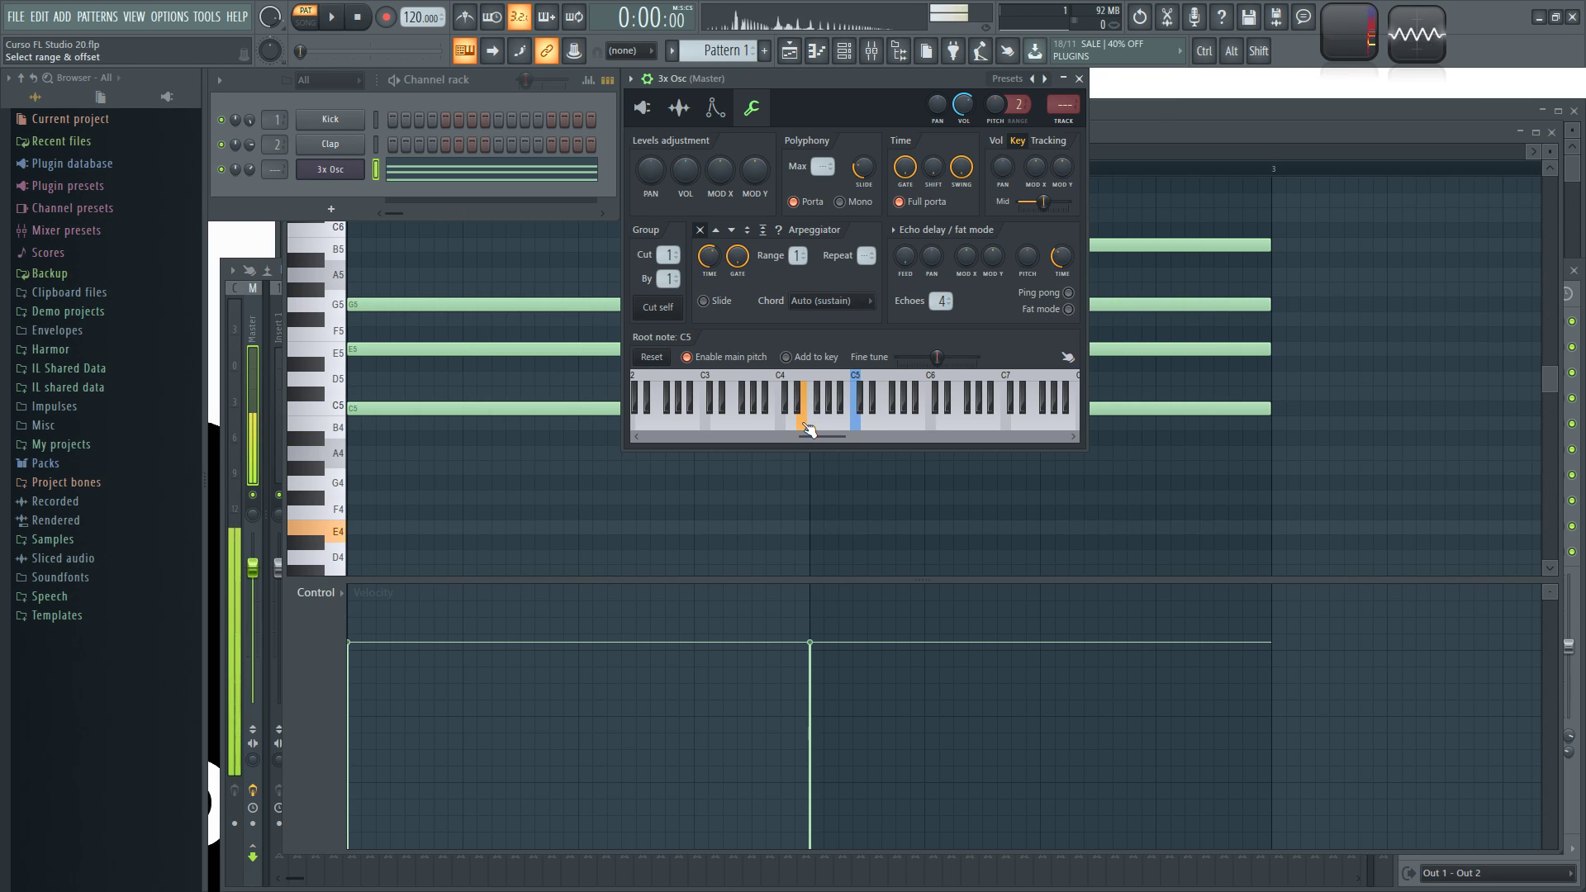
{"action": "left_click", "coordinate": [901, 428]}
{"action": "left_click", "coordinate": [949, 428]}
{"action": "left_click", "coordinate": [1000, 428]}
Step: Raise the portamento slide time to its maximum and audition glides between widely spaced notes
{"action": "left_click_drag", "start_coordinate": [864, 169], "coordinate": [863, 147]}
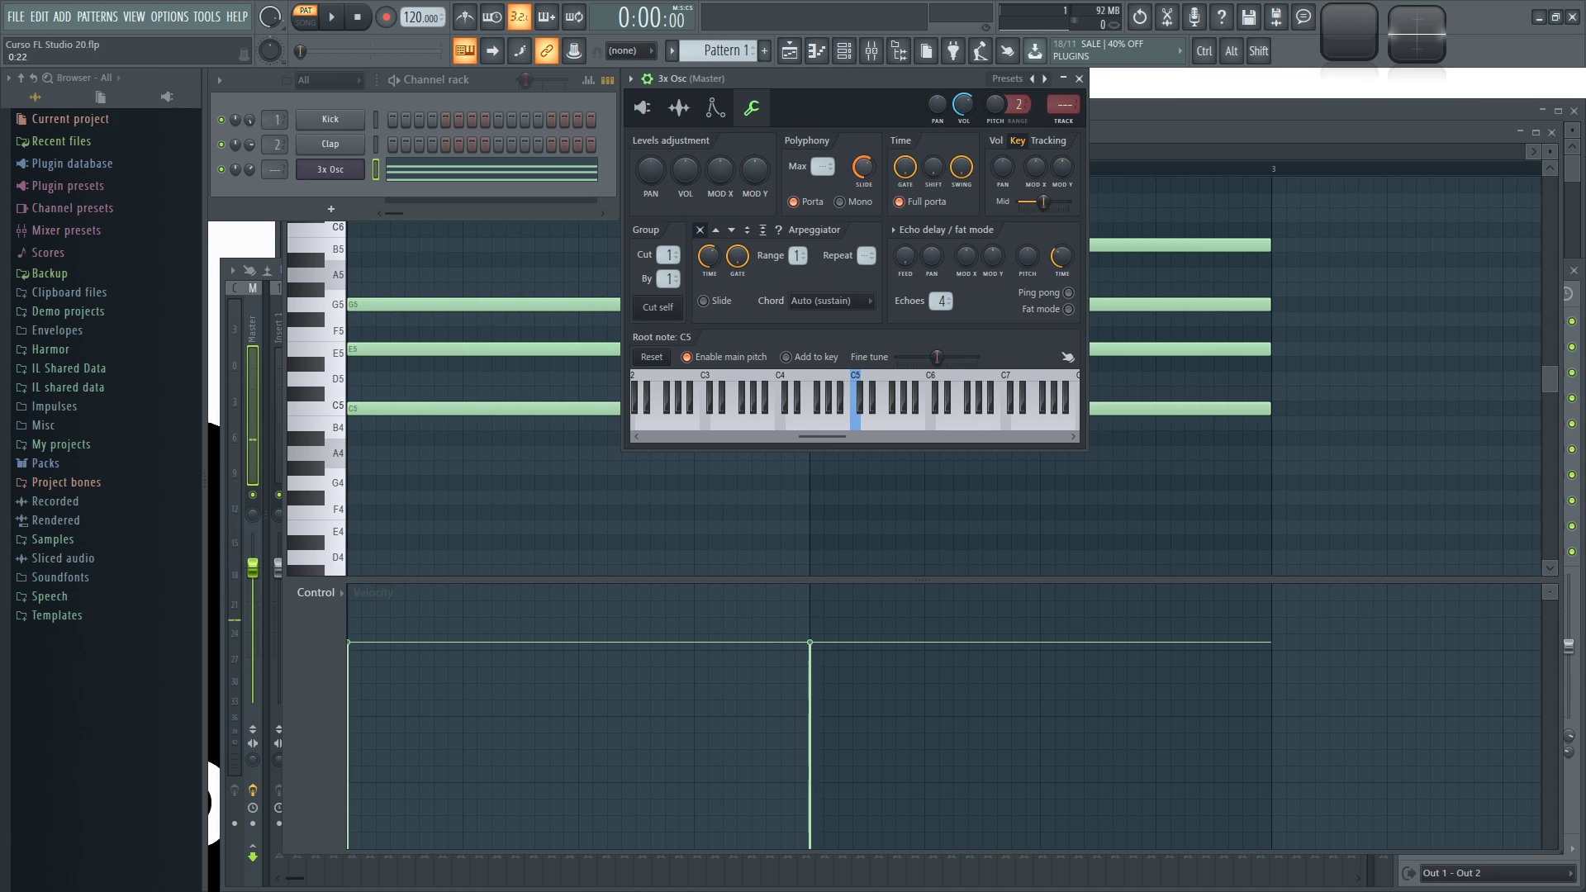
{"action": "left_click", "coordinate": [844, 417]}
{"action": "left_click", "coordinate": [922, 422]}
{"action": "left_click_drag", "start_coordinate": [927, 430], "coordinate": [876, 417]}
{"action": "left_click", "coordinate": [986, 423]}
{"action": "left_click", "coordinate": [913, 421]}
{"action": "left_click", "coordinate": [996, 425]}
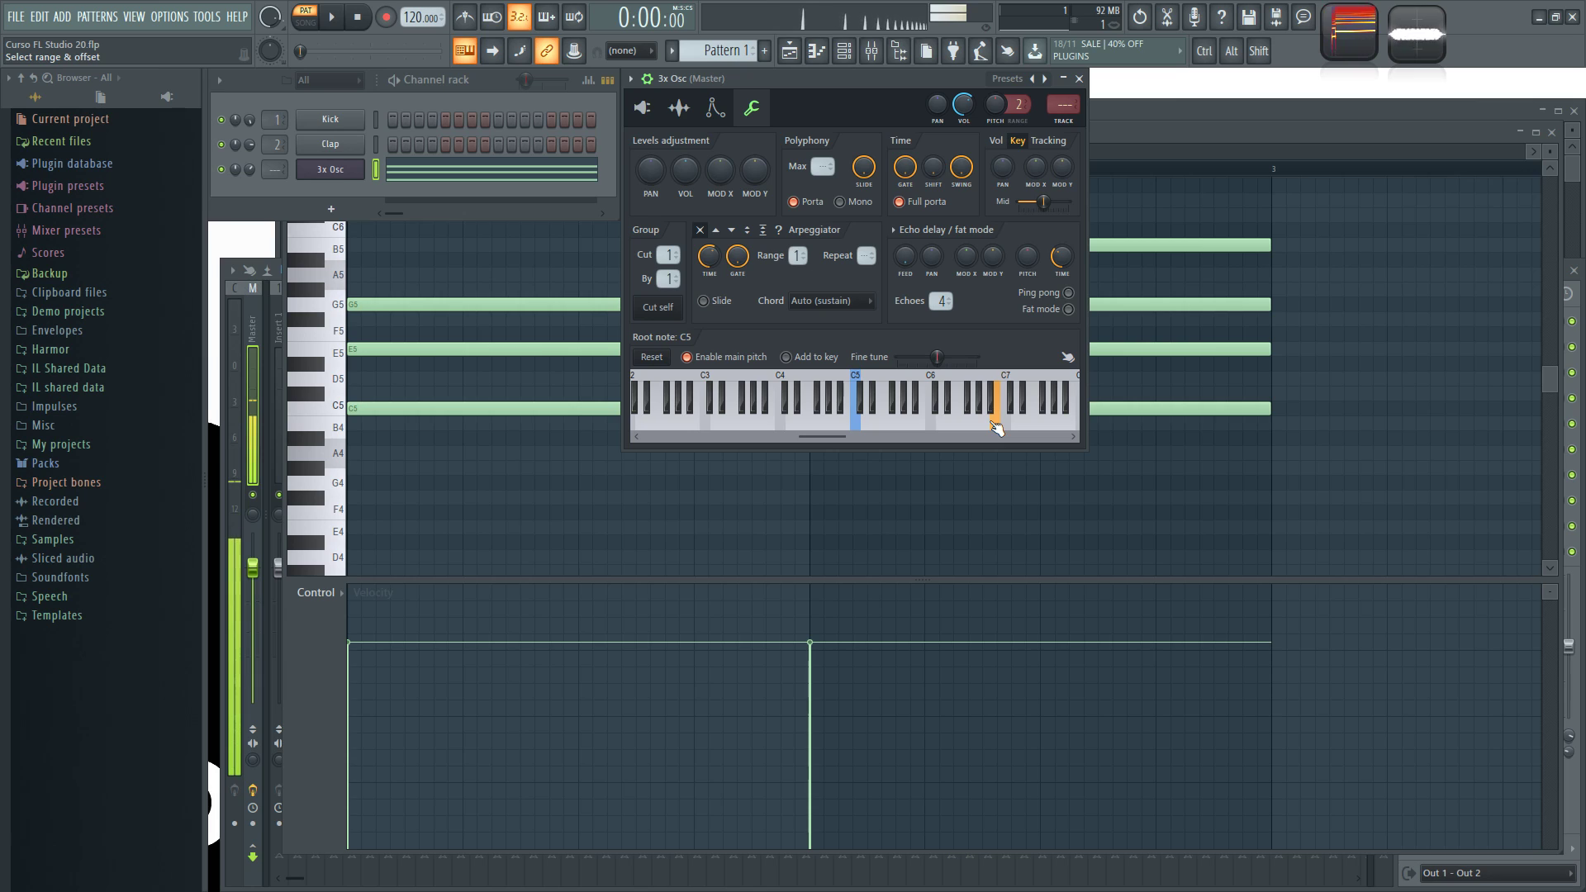
{"action": "left_click", "coordinate": [914, 417]}
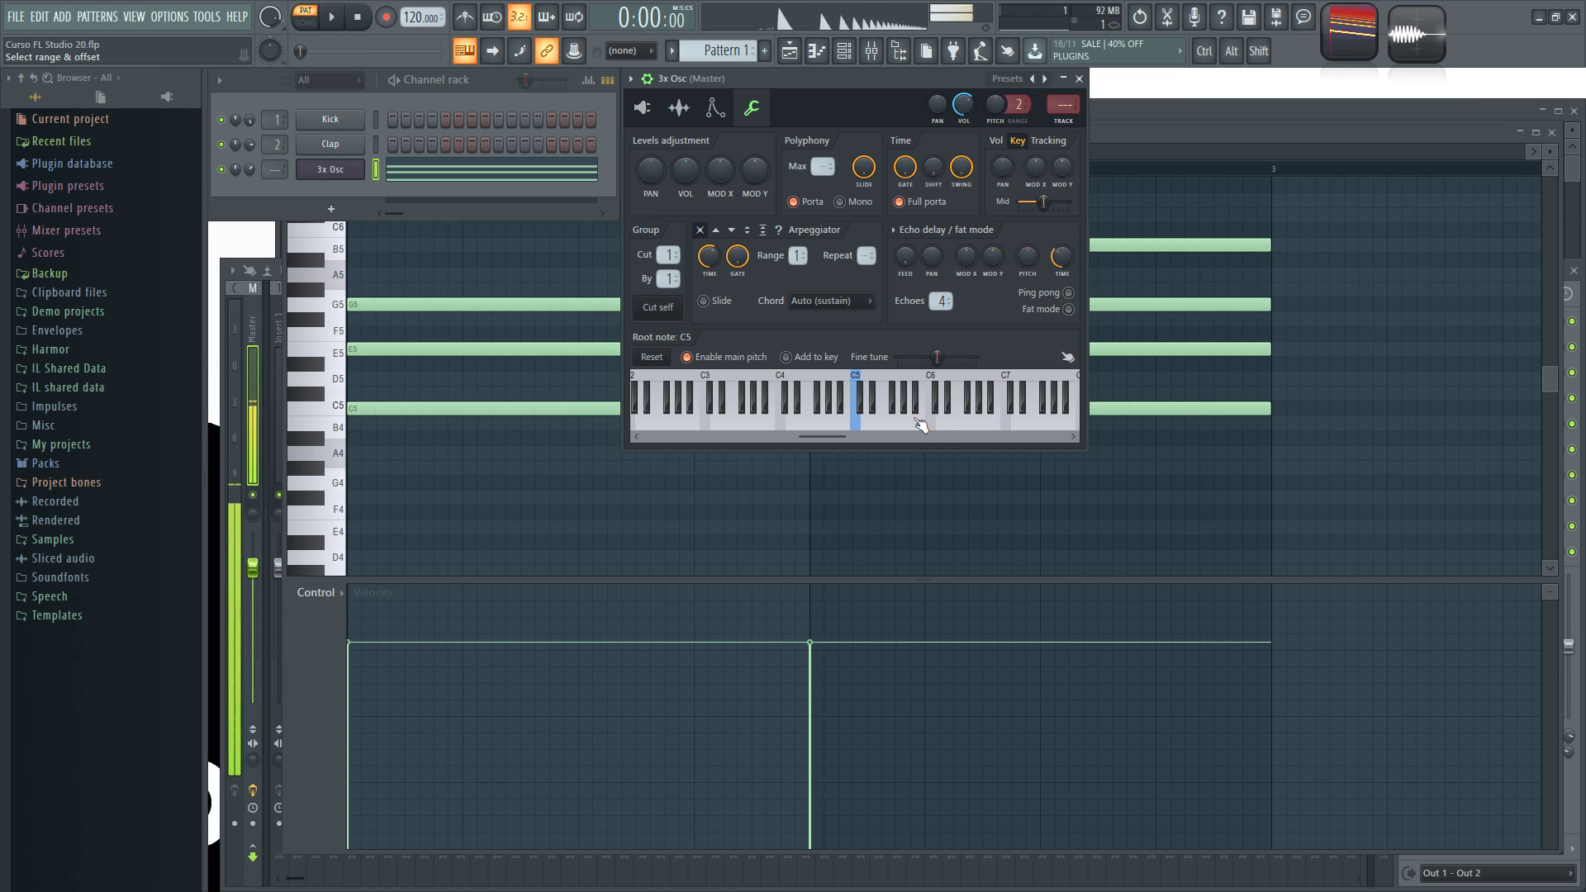
Step: Lower the portamento slide time and audition glides between the higher keys
{"action": "left_click_drag", "start_coordinate": [864, 168], "coordinate": [864, 289]}
{"action": "left_click", "coordinate": [906, 422]}
{"action": "left_click", "coordinate": [976, 424]}
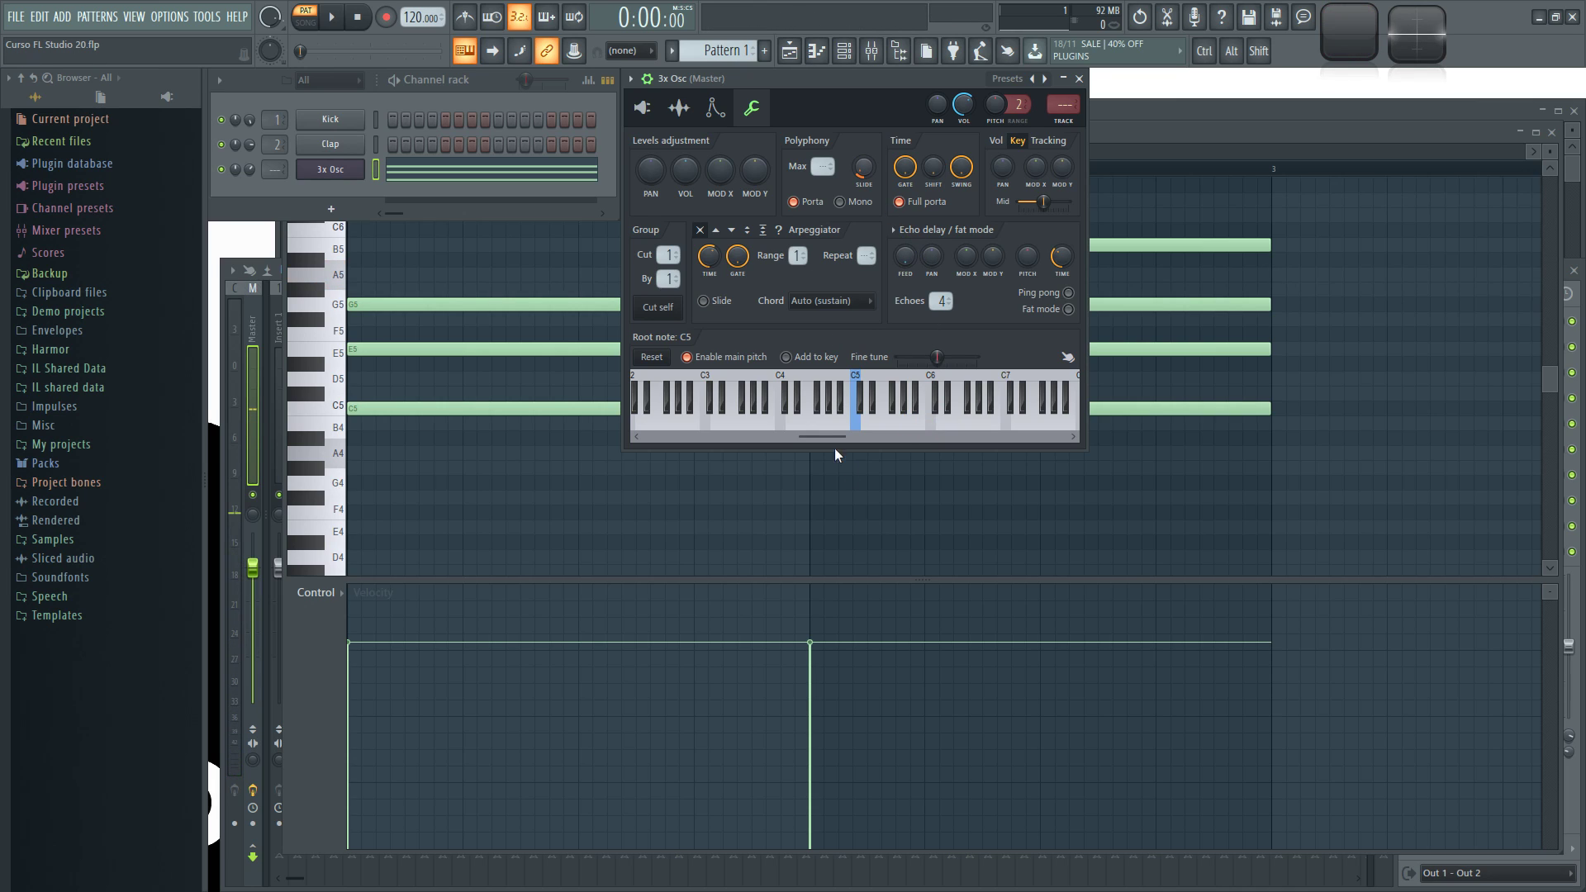
{"action": "left_click", "coordinate": [910, 423]}
{"action": "left_click", "coordinate": [952, 420]}
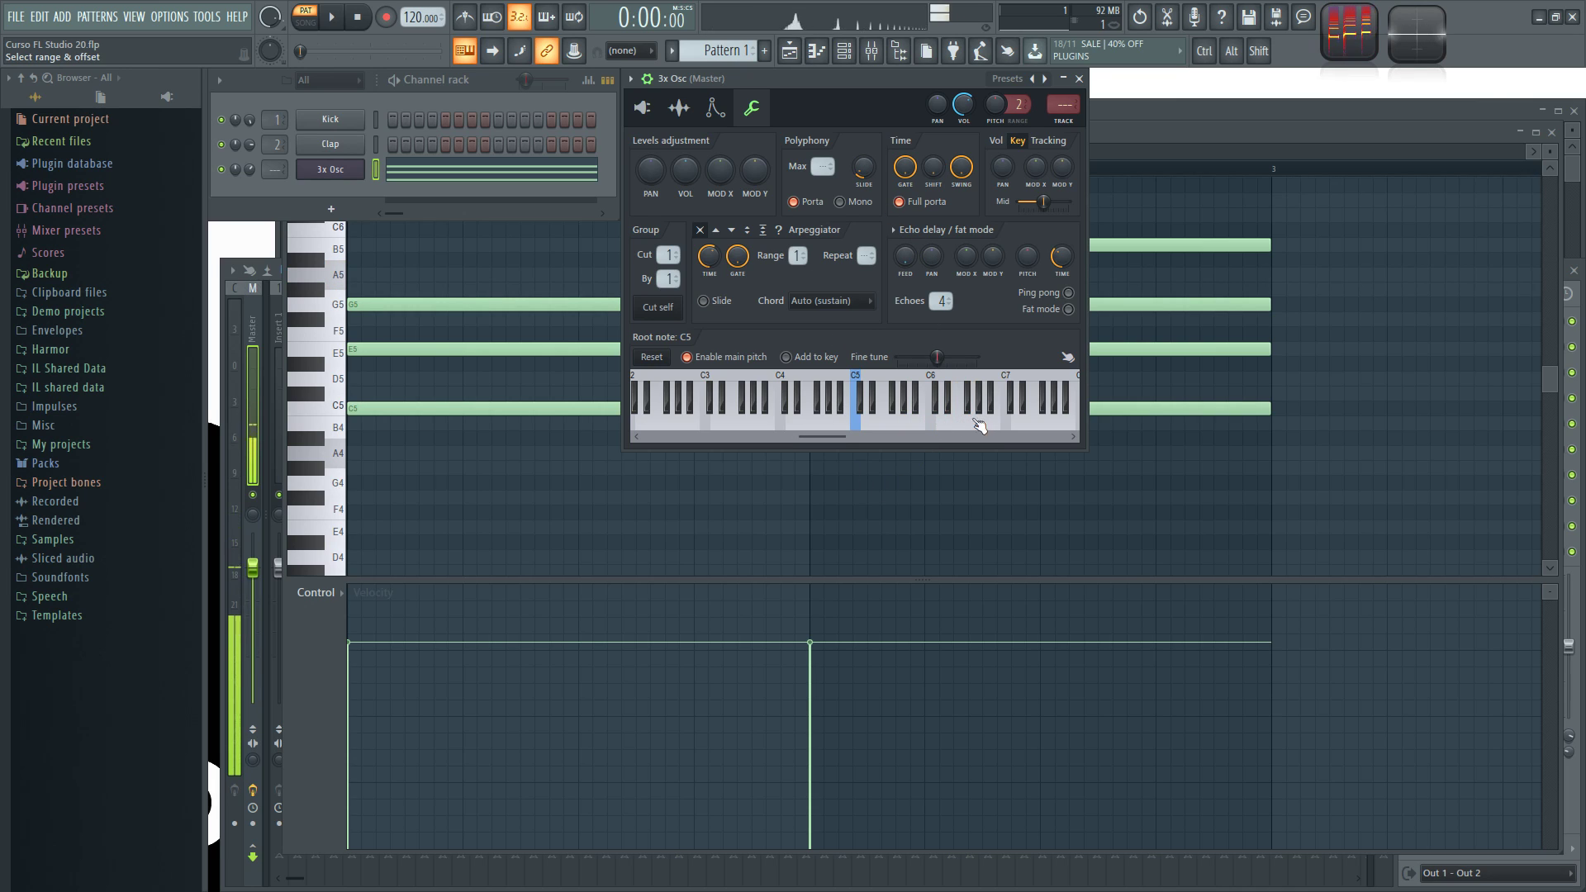
{"action": "left_click", "coordinate": [919, 422]}
Step: Turn off portamento, limit maximum polyphony to 1 and alternate between low and high notes
{"action": "left_click", "coordinate": [808, 201]}
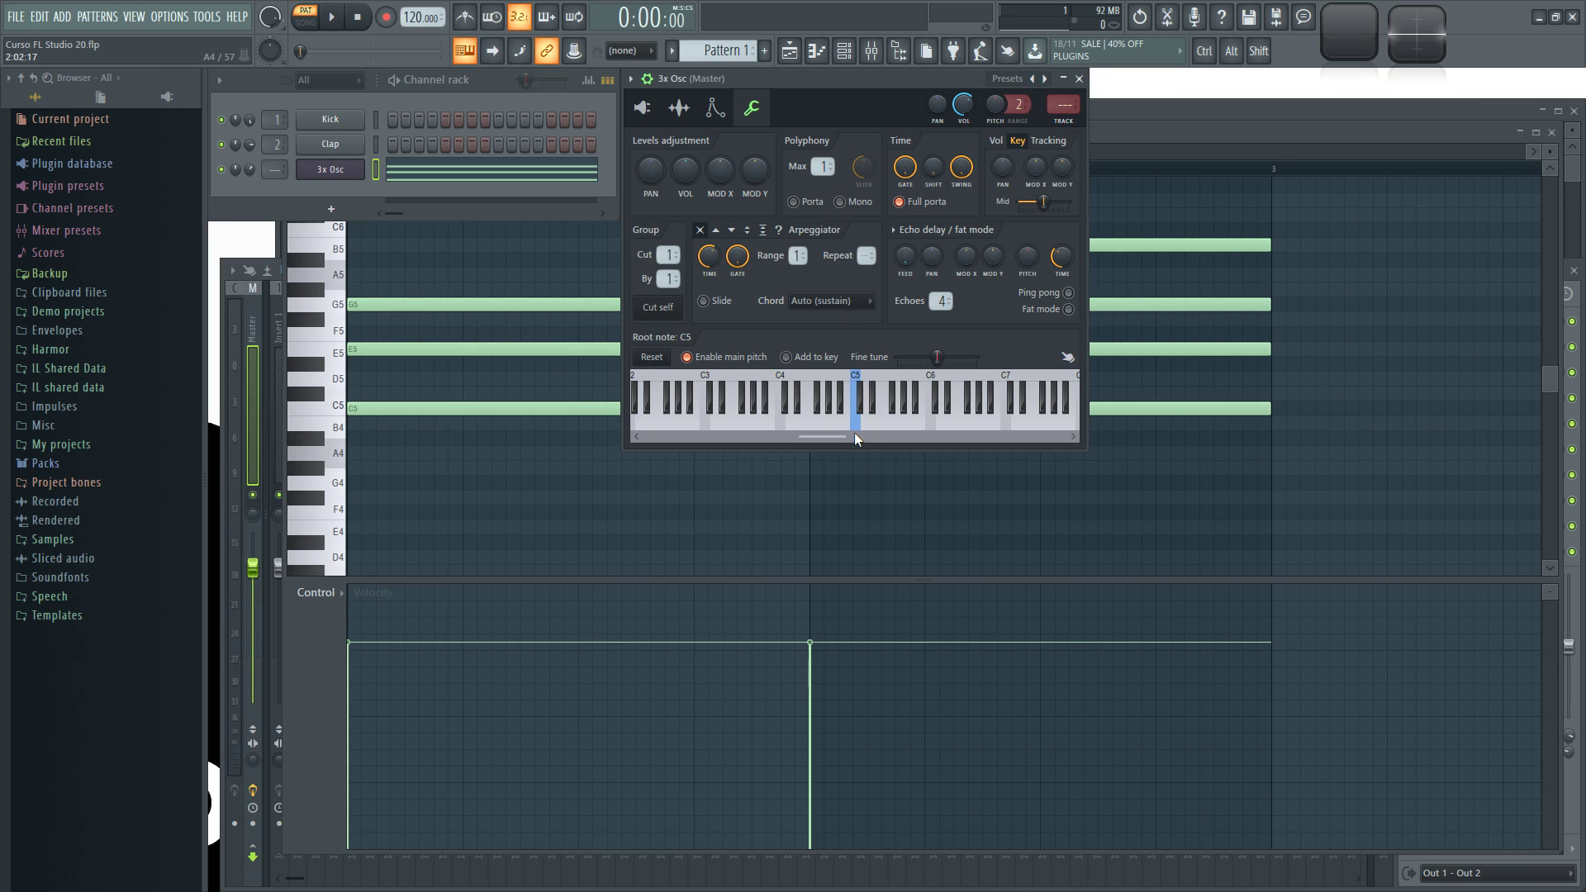
{"action": "key", "text": "z"}
{"action": "key", "text": "q"}
{"action": "key", "text": "z"}
{"action": "key", "text": "q"}
{"action": "left_click", "coordinate": [791, 430]}
{"action": "left_click", "coordinate": [858, 423]}
Step: Enable Mono mode with maximum polyphony at 1 and play alternating low and high notes
{"action": "left_click", "coordinate": [840, 202]}
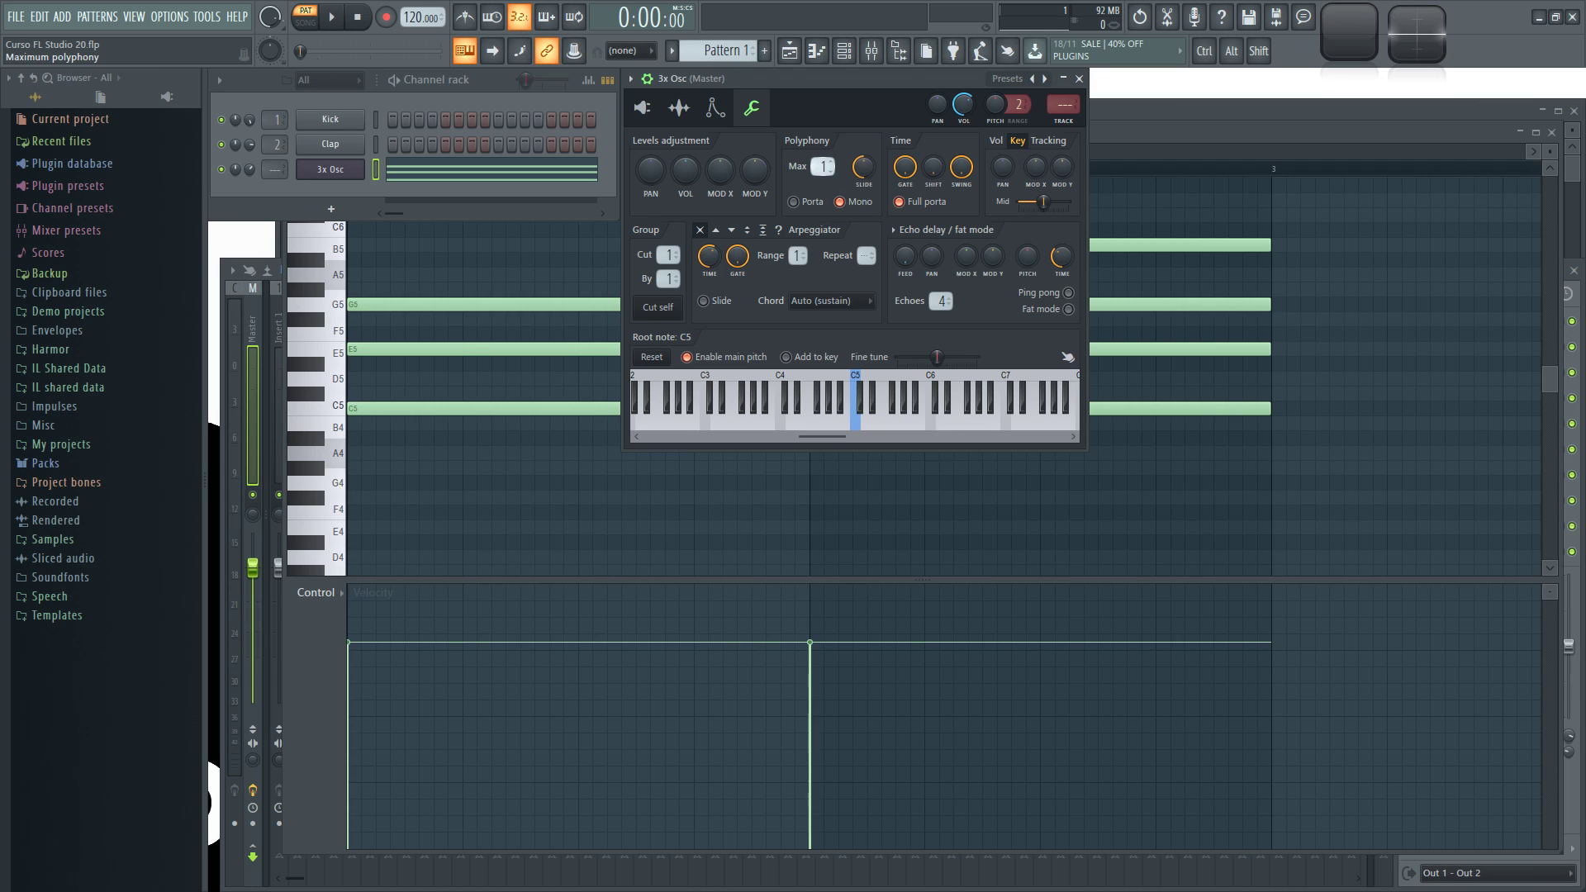
{"action": "left_click", "coordinate": [858, 426]}
{"action": "key", "text": "x"}
{"action": "key", "text": "q"}
{"action": "key", "text": "x"}
{"action": "key", "text": "q"}
{"action": "key", "text": "x"}
{"action": "key", "text": "q"}
{"action": "key", "text": "x"}
{"action": "key", "text": "q"}
{"action": "key", "text": "w"}
{"action": "key", "text": "x"}
{"action": "key", "text": "q"}
{"action": "key", "text": "w"}
Step: Turn off Mono mode and play the same run of notes for comparison
{"action": "left_click", "coordinate": [847, 204]}
{"action": "key", "text": "x"}
{"action": "key", "text": "w"}
{"action": "key", "text": "e"}
{"action": "key", "text": "q"}
{"action": "key", "text": "w"}
{"action": "key", "text": "e"}
Step: Raise the maximum polyphony above one voice and play several notes with Mono mode off
{"action": "left_click_drag", "start_coordinate": [824, 168], "coordinate": [824, 161]}
{"action": "key", "text": "x"}
{"action": "key", "text": "e"}
{"action": "key", "text": "q"}
{"action": "key", "text": "w"}
{"action": "key", "text": "x"}
{"action": "key", "text": "w"}
{"action": "key", "text": "x"}
Step: Re-enable Mono mode and play several notes under the raised polyphony limit
{"action": "left_click", "coordinate": [840, 202]}
{"action": "key", "text": "q"}
{"action": "key", "text": "w"}
{"action": "key", "text": "e"}
{"action": "key", "text": "q"}
{"action": "key", "text": "w"}
{"action": "key", "text": "e"}
{"action": "key", "text": "q"}
{"action": "key", "text": "x"}
{"action": "key", "text": "q"}
Step: Switch Mono mode off, play repeated runs of notes and remove the maximum polyphony limit
{"action": "left_click", "coordinate": [840, 203]}
{"action": "key", "text": "w"}
{"action": "key", "text": "e"}
{"action": "key", "text": "x"}
{"action": "key", "text": "q"}
{"action": "key", "text": "w"}
{"action": "key", "text": "e"}
{"action": "key", "text": "x"}
{"action": "key", "text": "q"}
{"action": "key", "text": "w"}
{"action": "key", "text": "e"}
{"action": "key", "text": "x"}
{"action": "key", "text": "q"}
{"action": "key", "text": "w"}
{"action": "key", "text": "e"}
{"action": "key", "text": "x"}
{"action": "left_click_drag", "start_coordinate": [822, 169], "coordinate": [823, 175]}
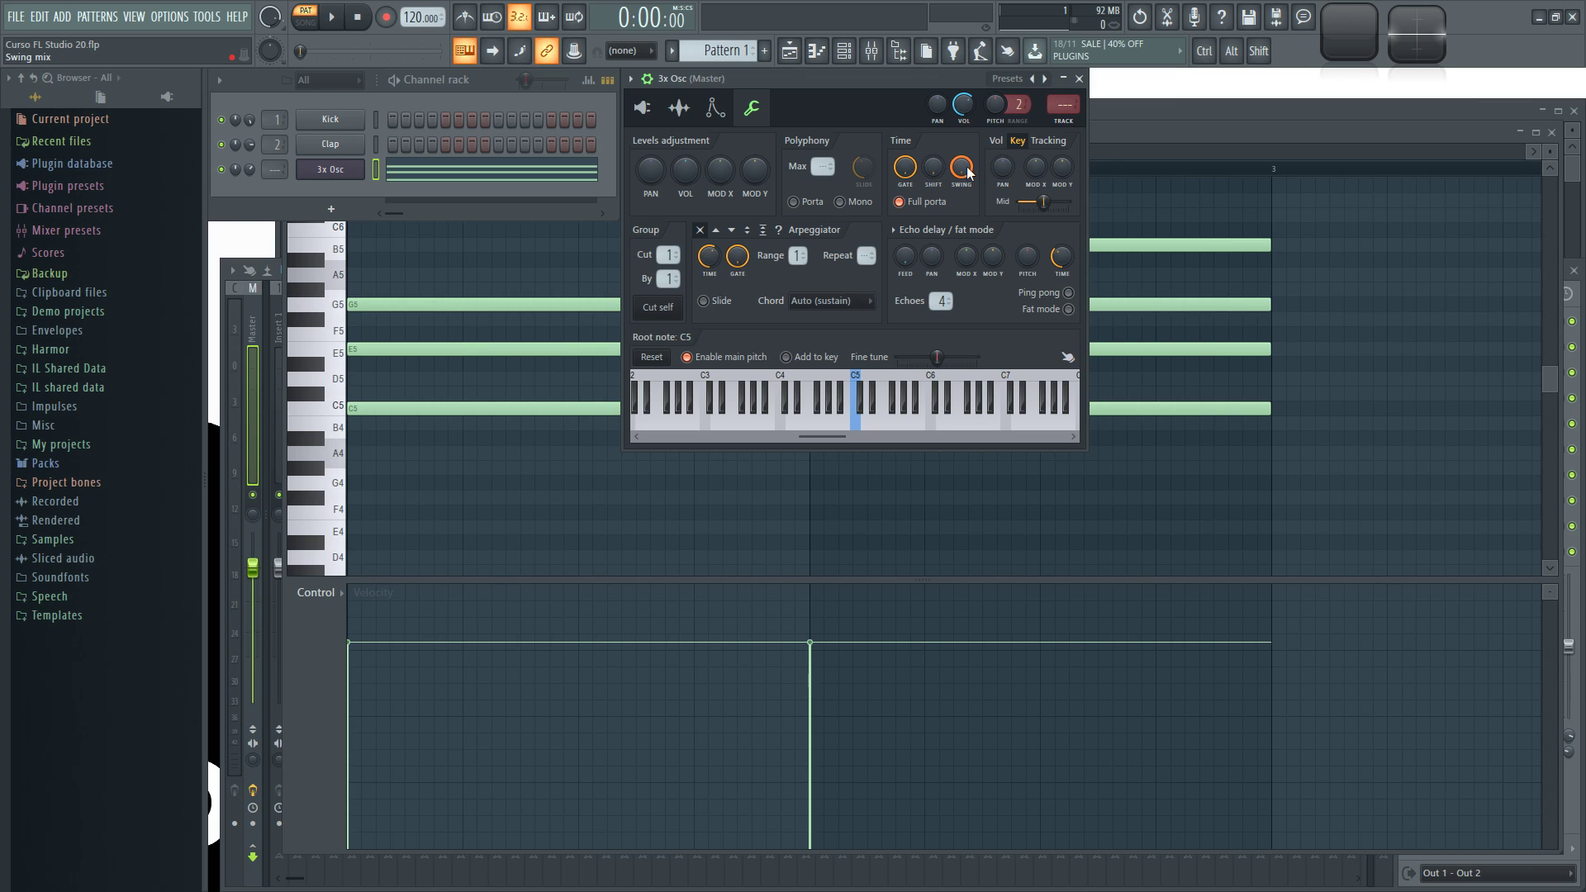
Step: Return the channel rack's main swing to its minimum, audition C5 and raise 3x Osc's gate time to maximum
{"action": "key", "text": "q"}
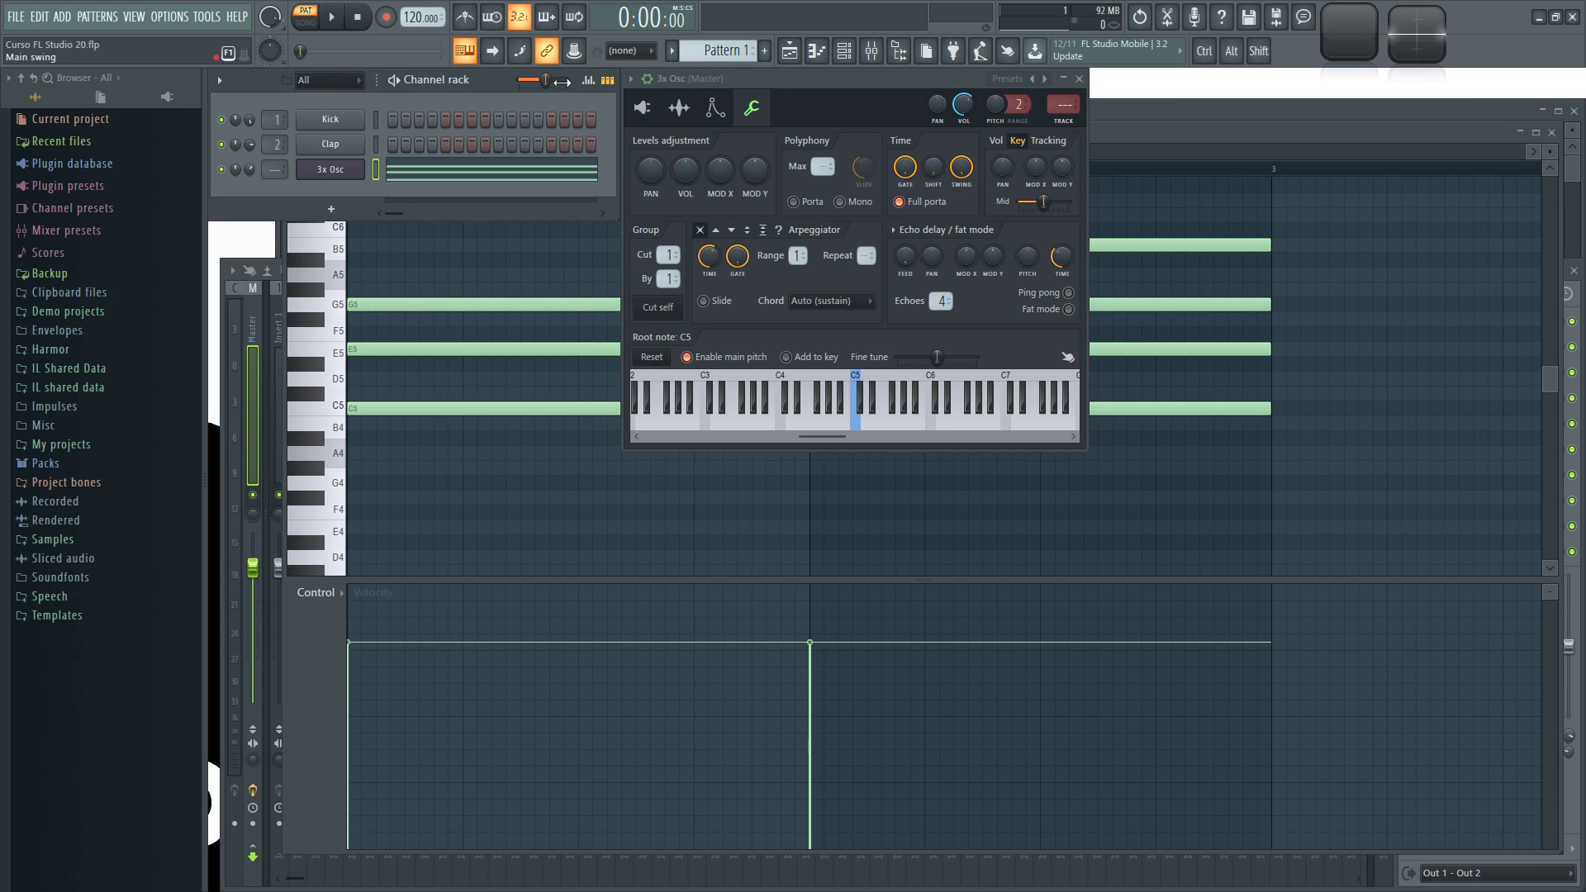
{"action": "left_click", "coordinate": [931, 81]}
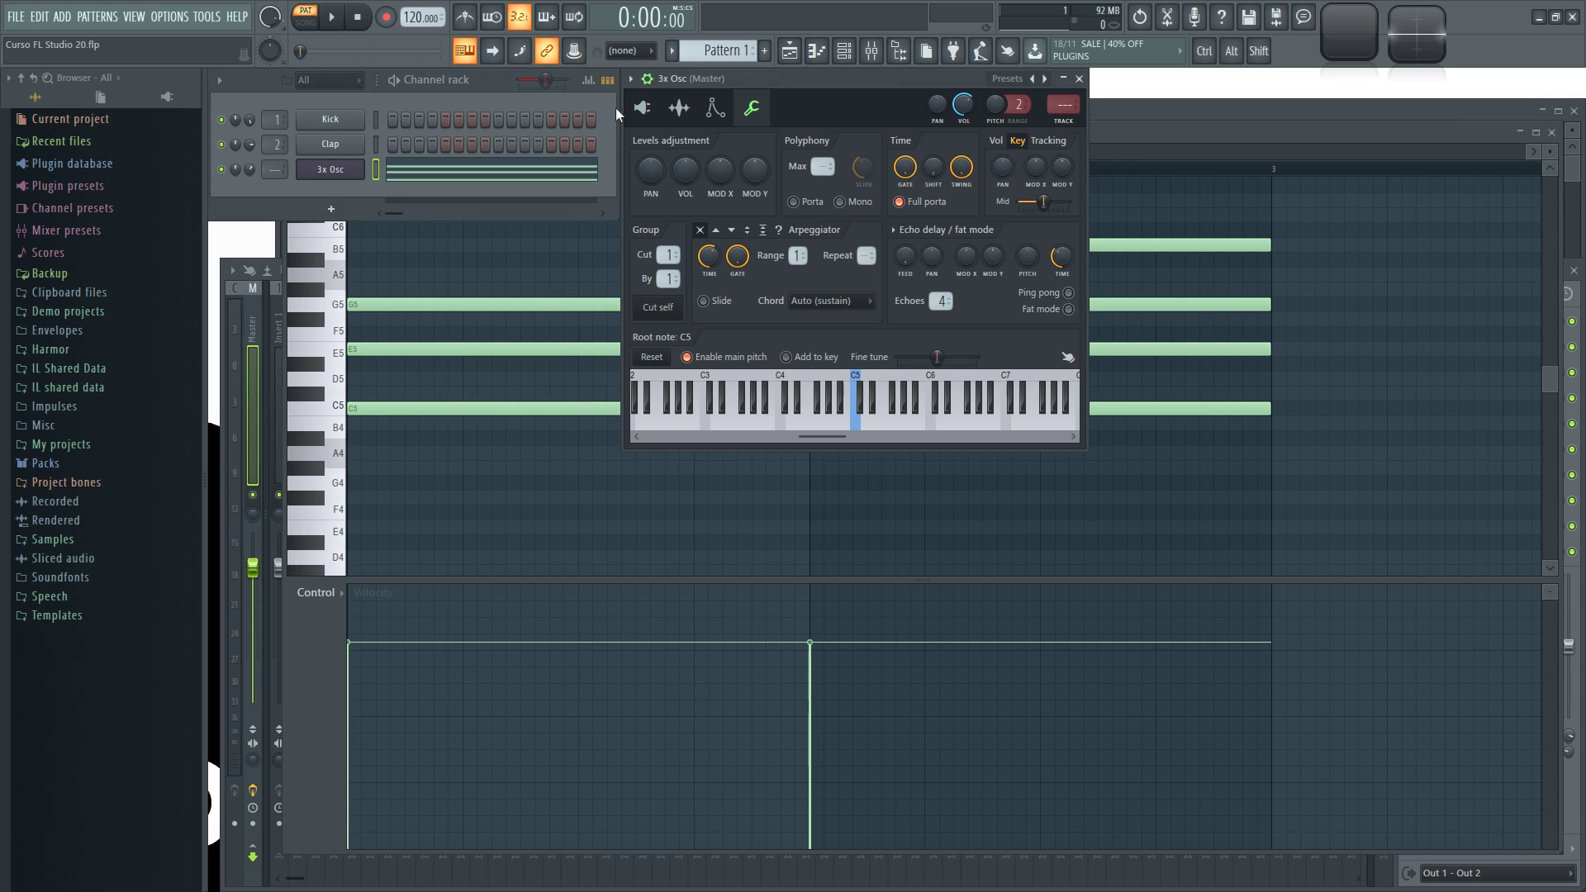
{"action": "left_click_drag", "start_coordinate": [548, 84], "coordinate": [514, 84]}
{"action": "key", "text": "q"}
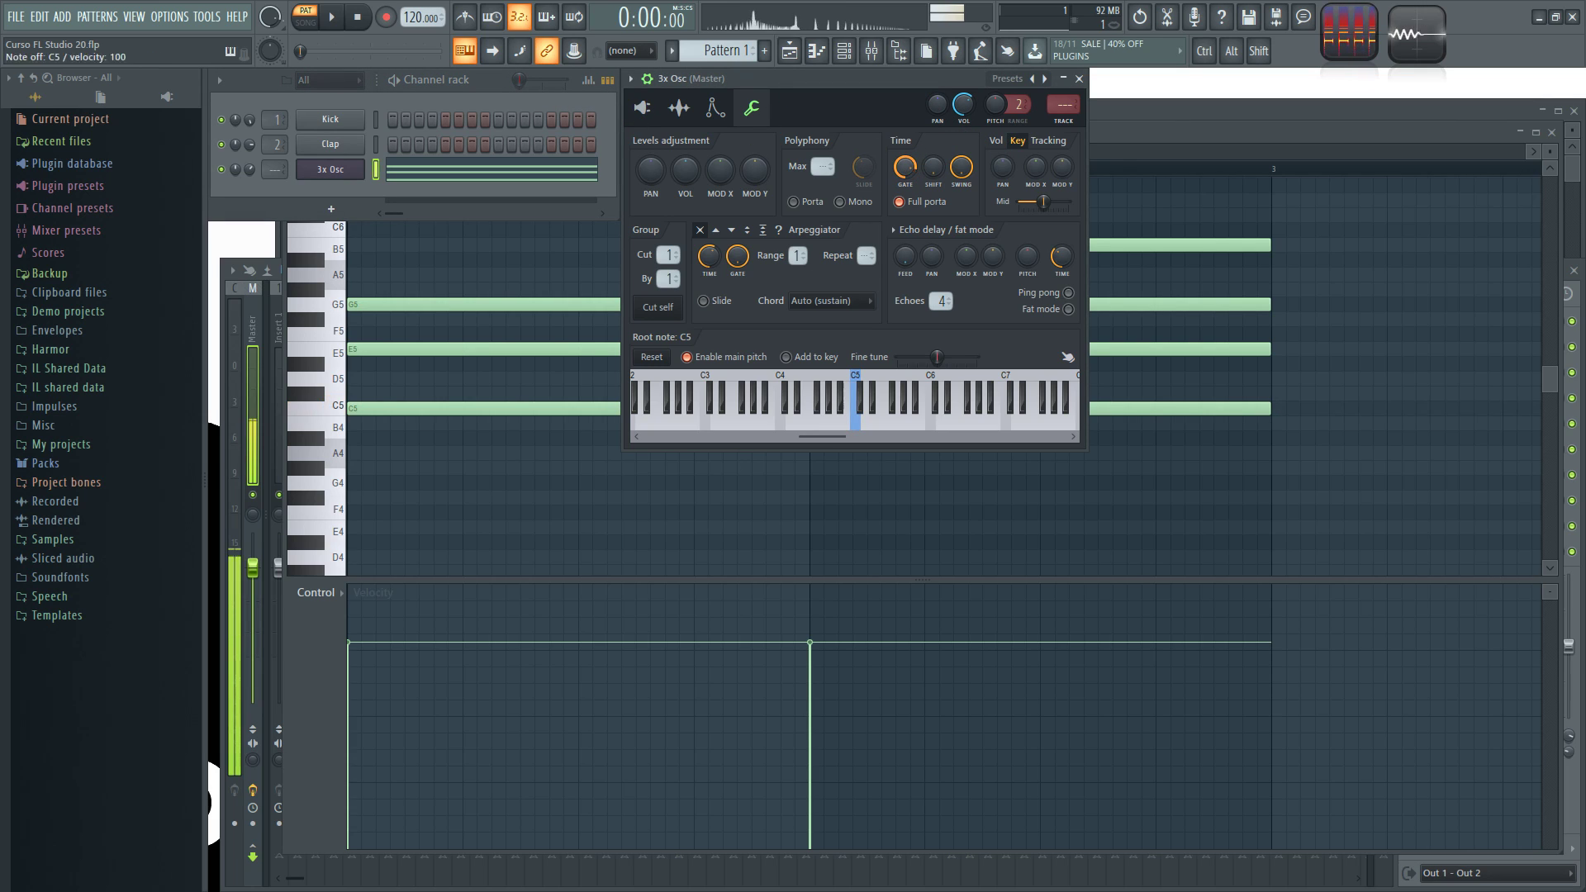
{"action": "left_click_drag", "start_coordinate": [905, 168], "coordinate": [906, 132]}
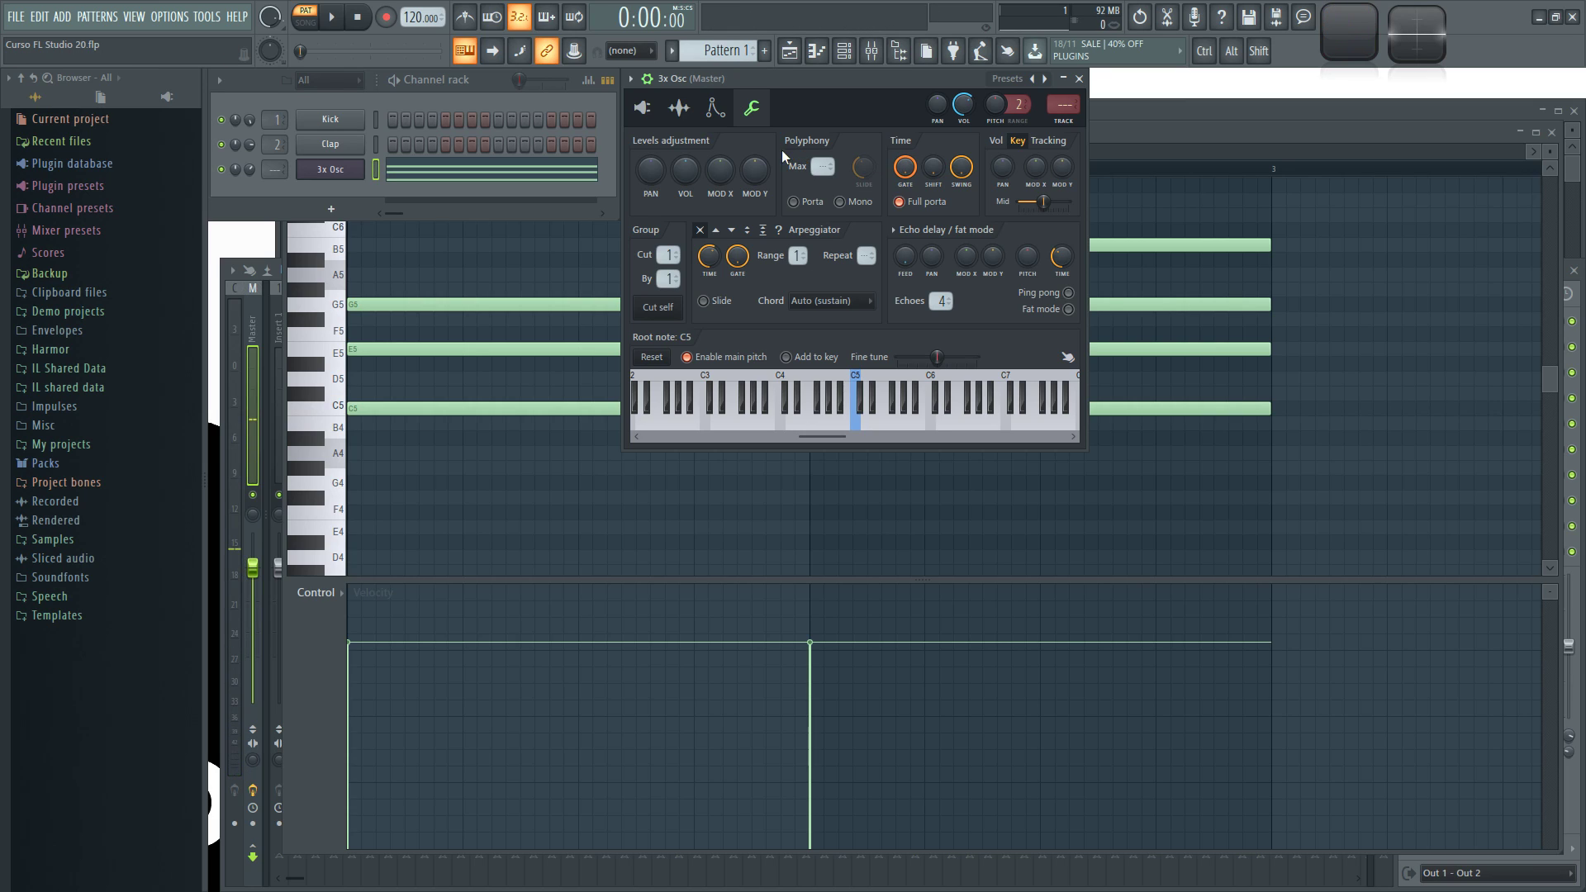
Step: Enable 3x Osc's volume envelope and reduce its attack to zero
{"action": "left_click", "coordinate": [716, 108]}
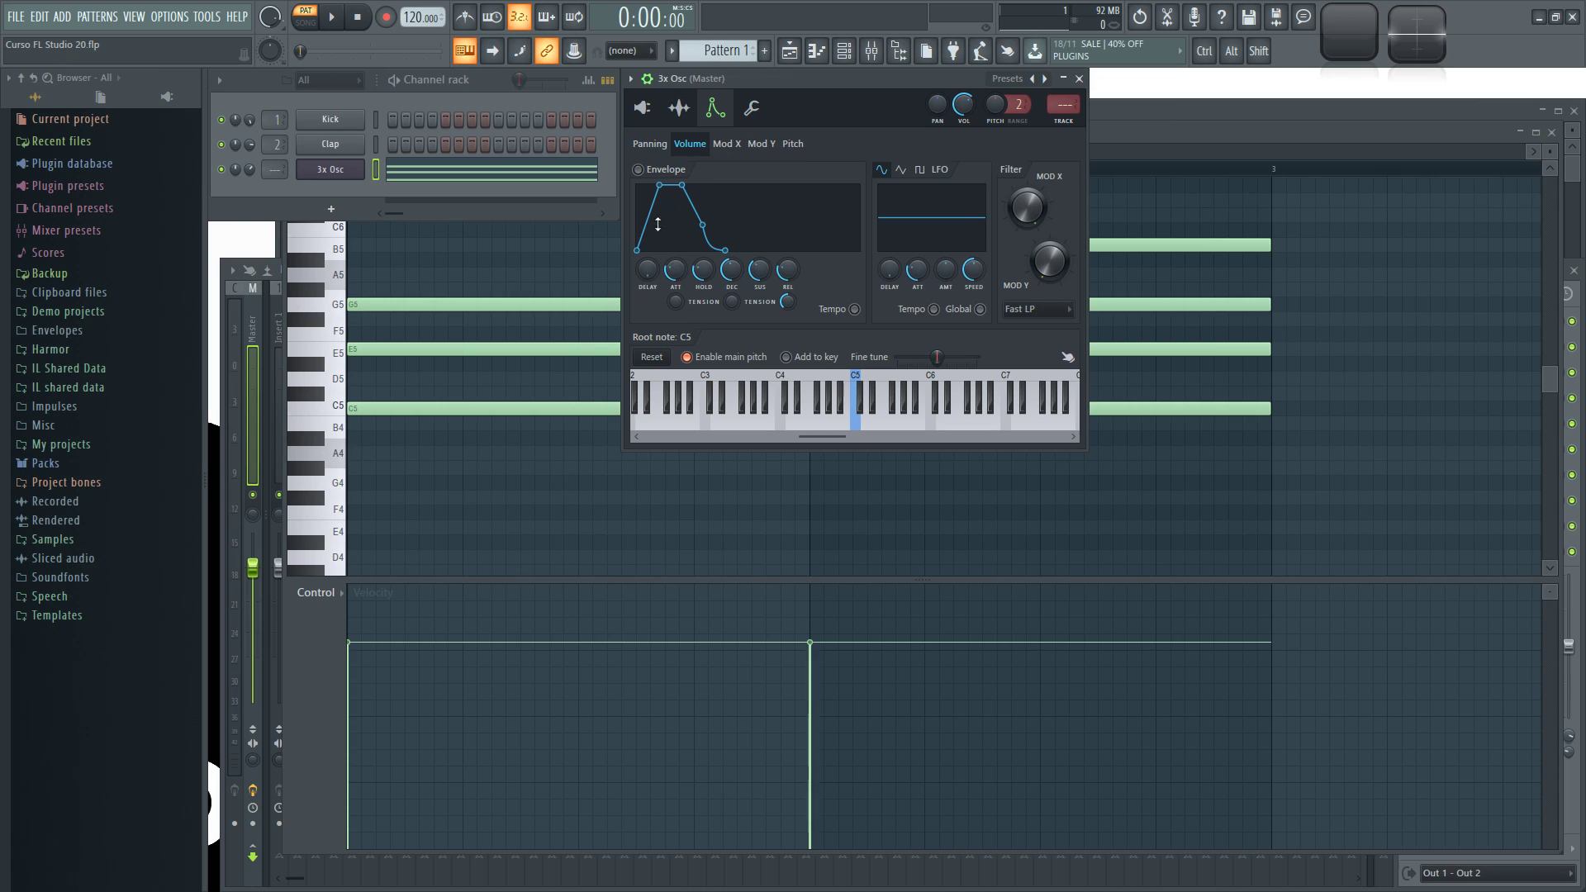
{"action": "left_click", "coordinate": [638, 169]}
{"action": "left_click_drag", "start_coordinate": [675, 269], "coordinate": [708, 287]}
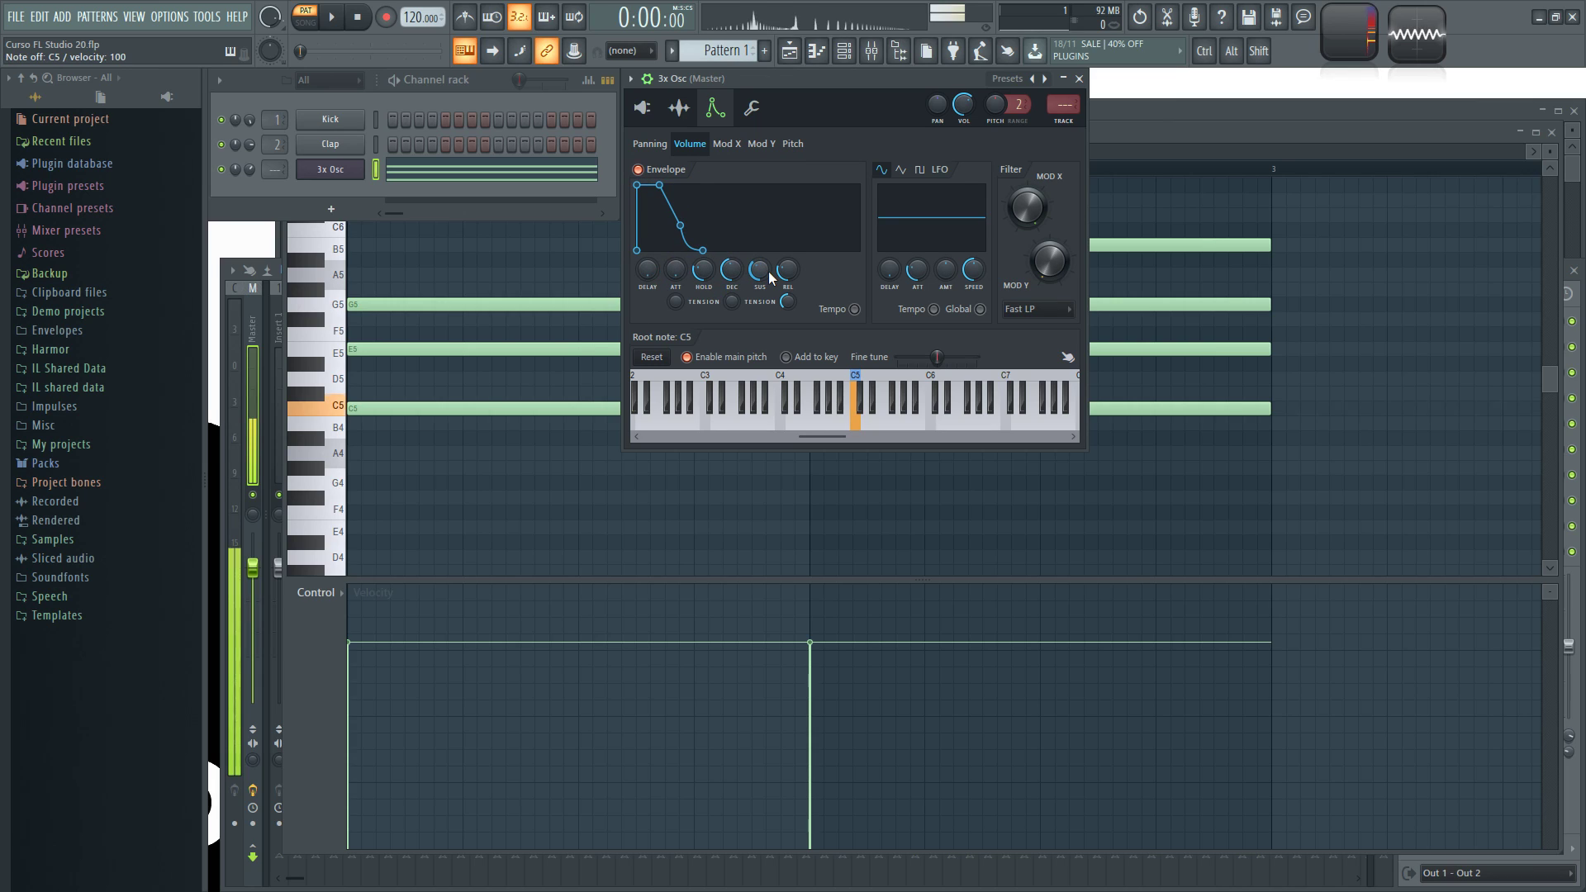
Step: Play C5 repeatedly with the gate time at minimum and at maximum, checking the volume envelope in between
{"action": "left_click", "coordinate": [751, 108]}
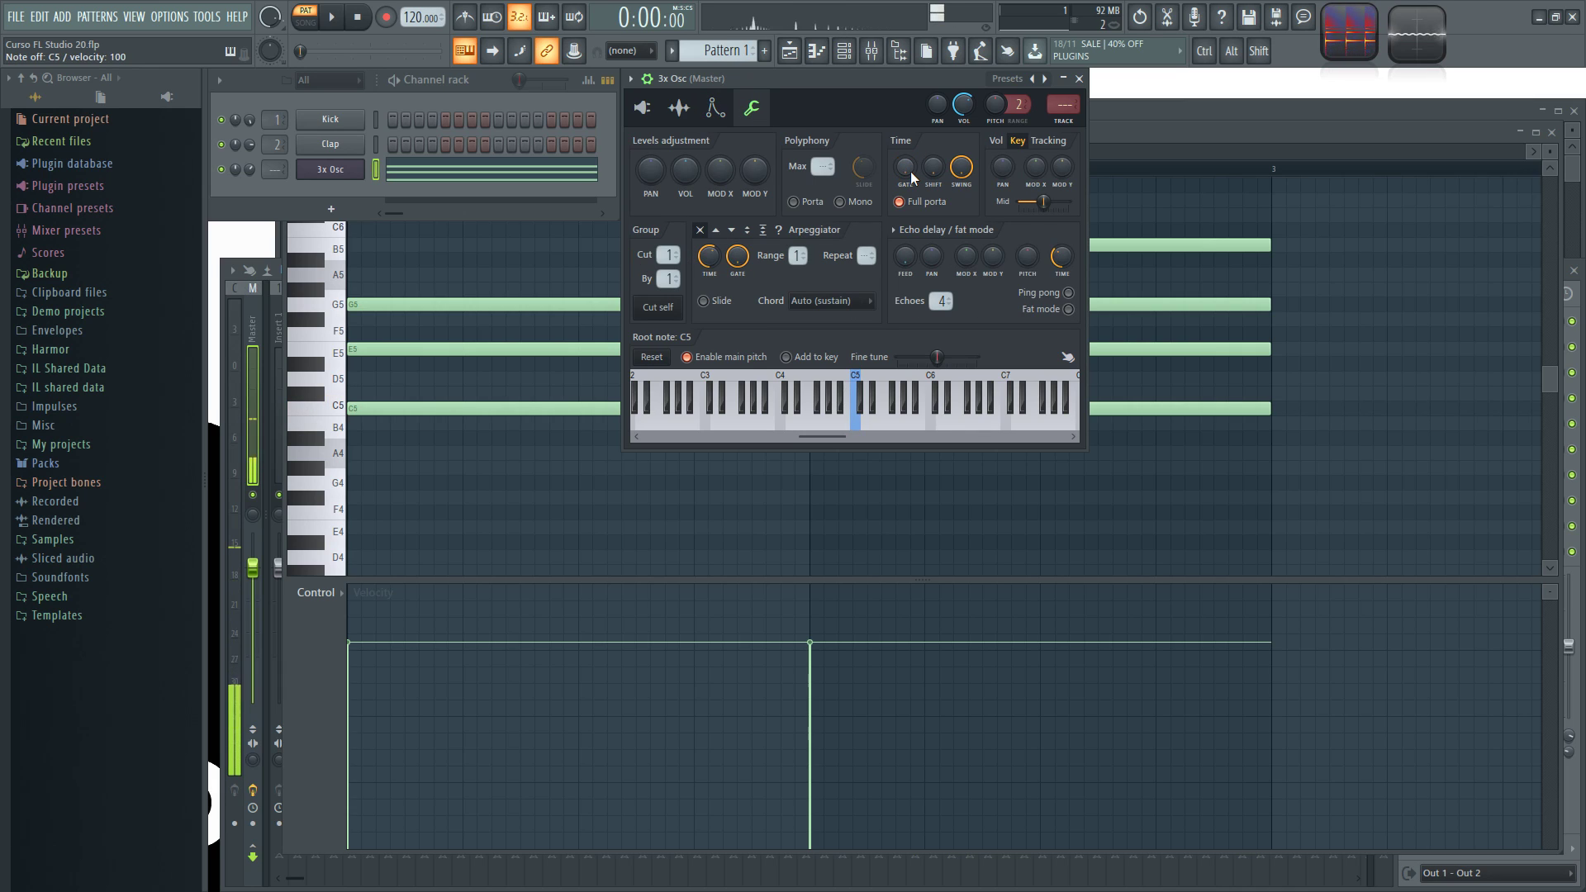
{"action": "left_click_drag", "start_coordinate": [910, 171], "coordinate": [910, 164]}
{"action": "left_click", "coordinate": [716, 110]}
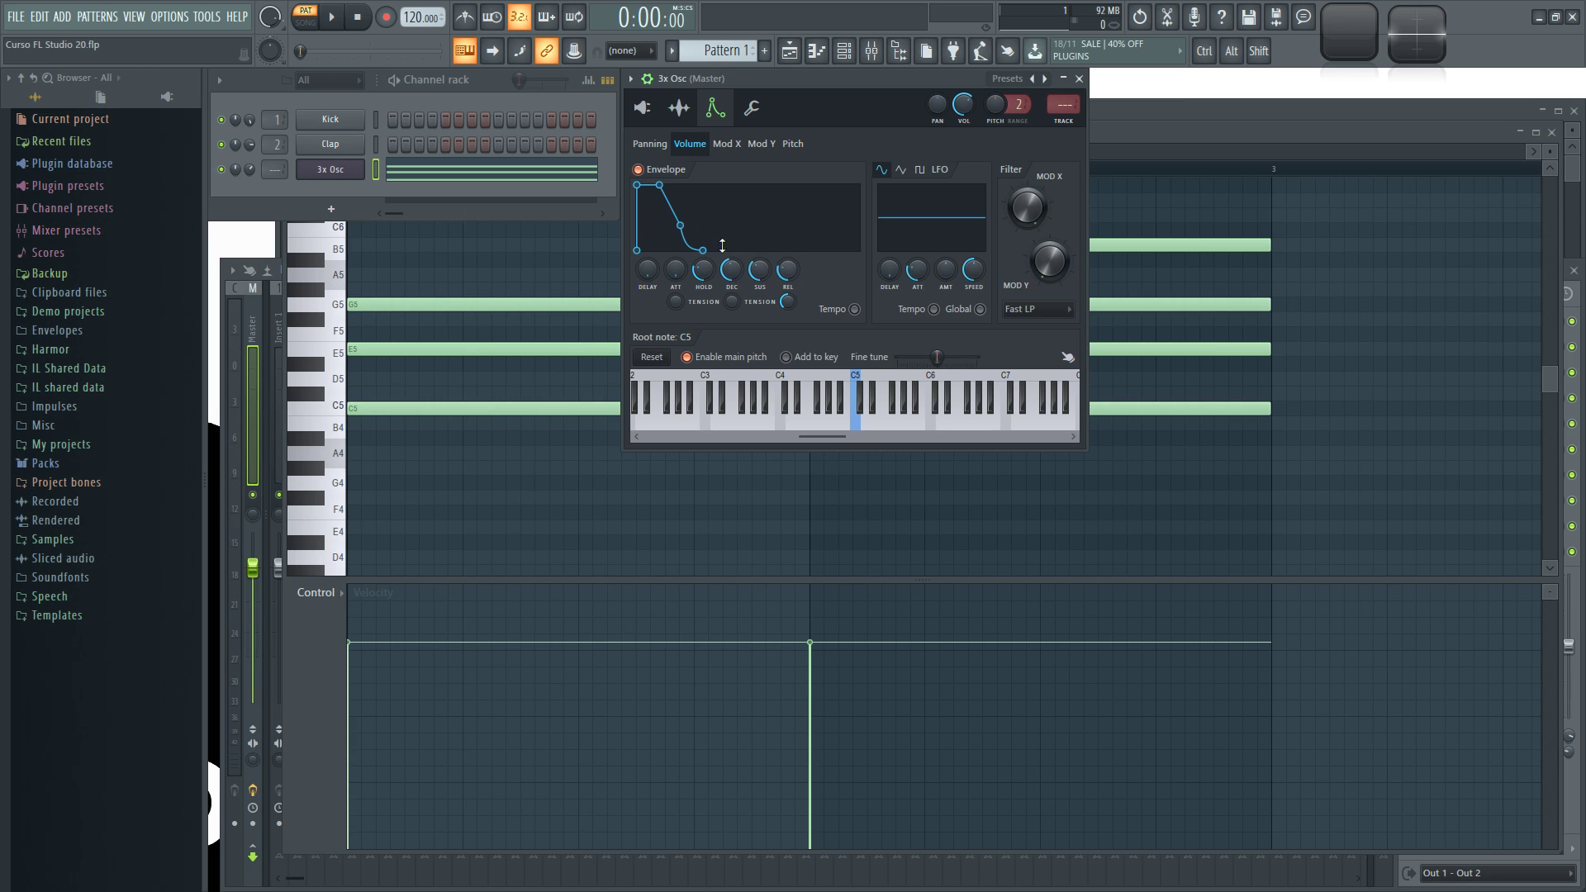
{"action": "left_click", "coordinate": [752, 108]}
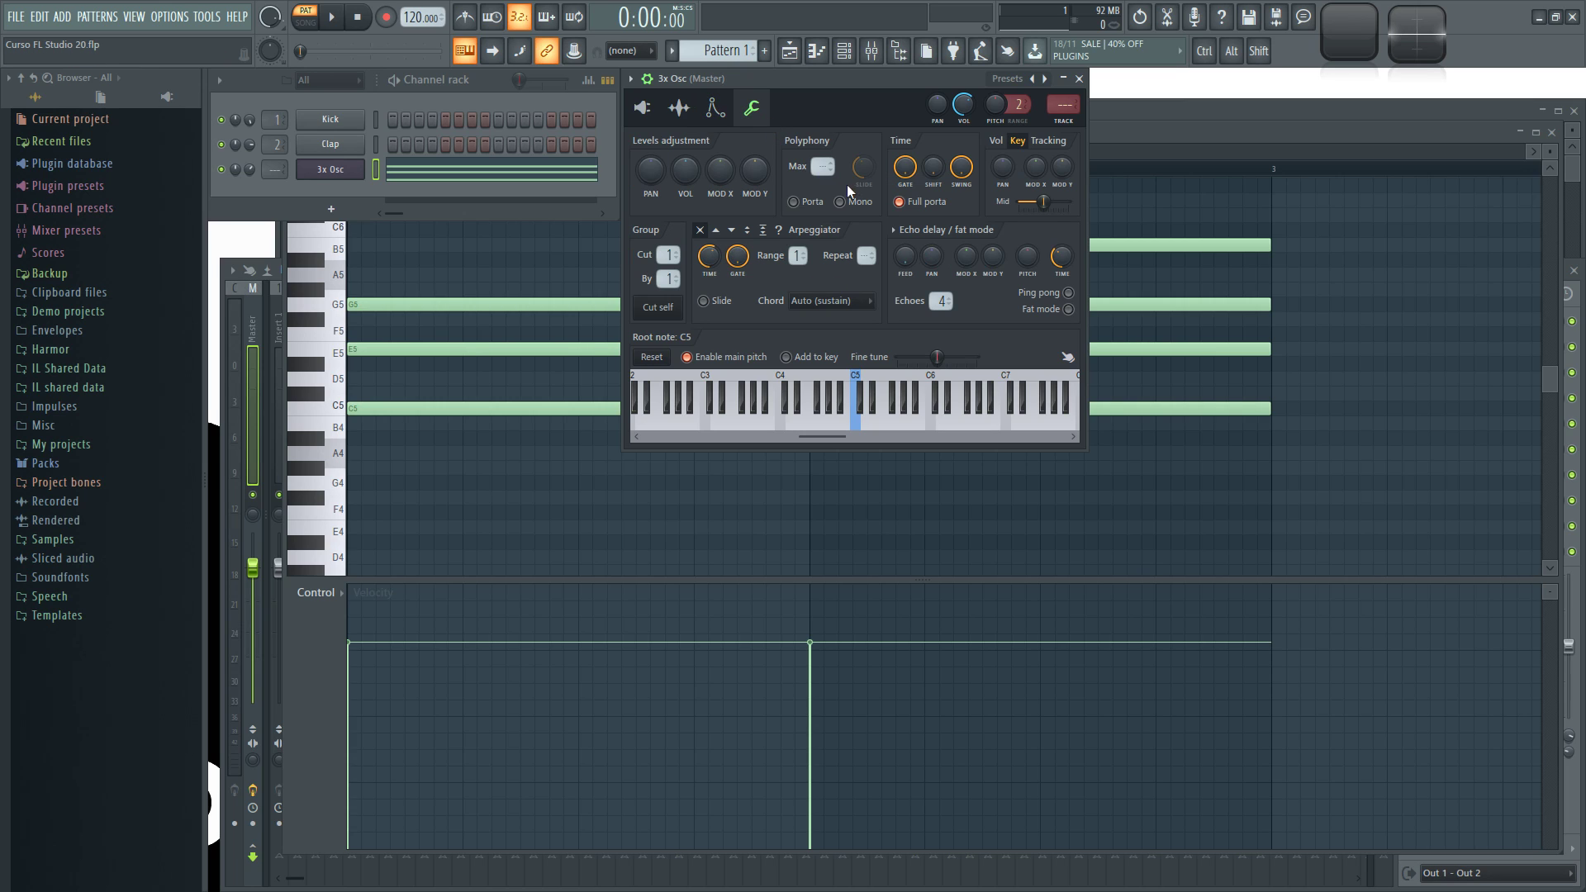
{"action": "key", "text": "q"}
{"action": "key", "text": "q"}
{"action": "key", "text": "q"}
{"action": "key", "text": "q"}
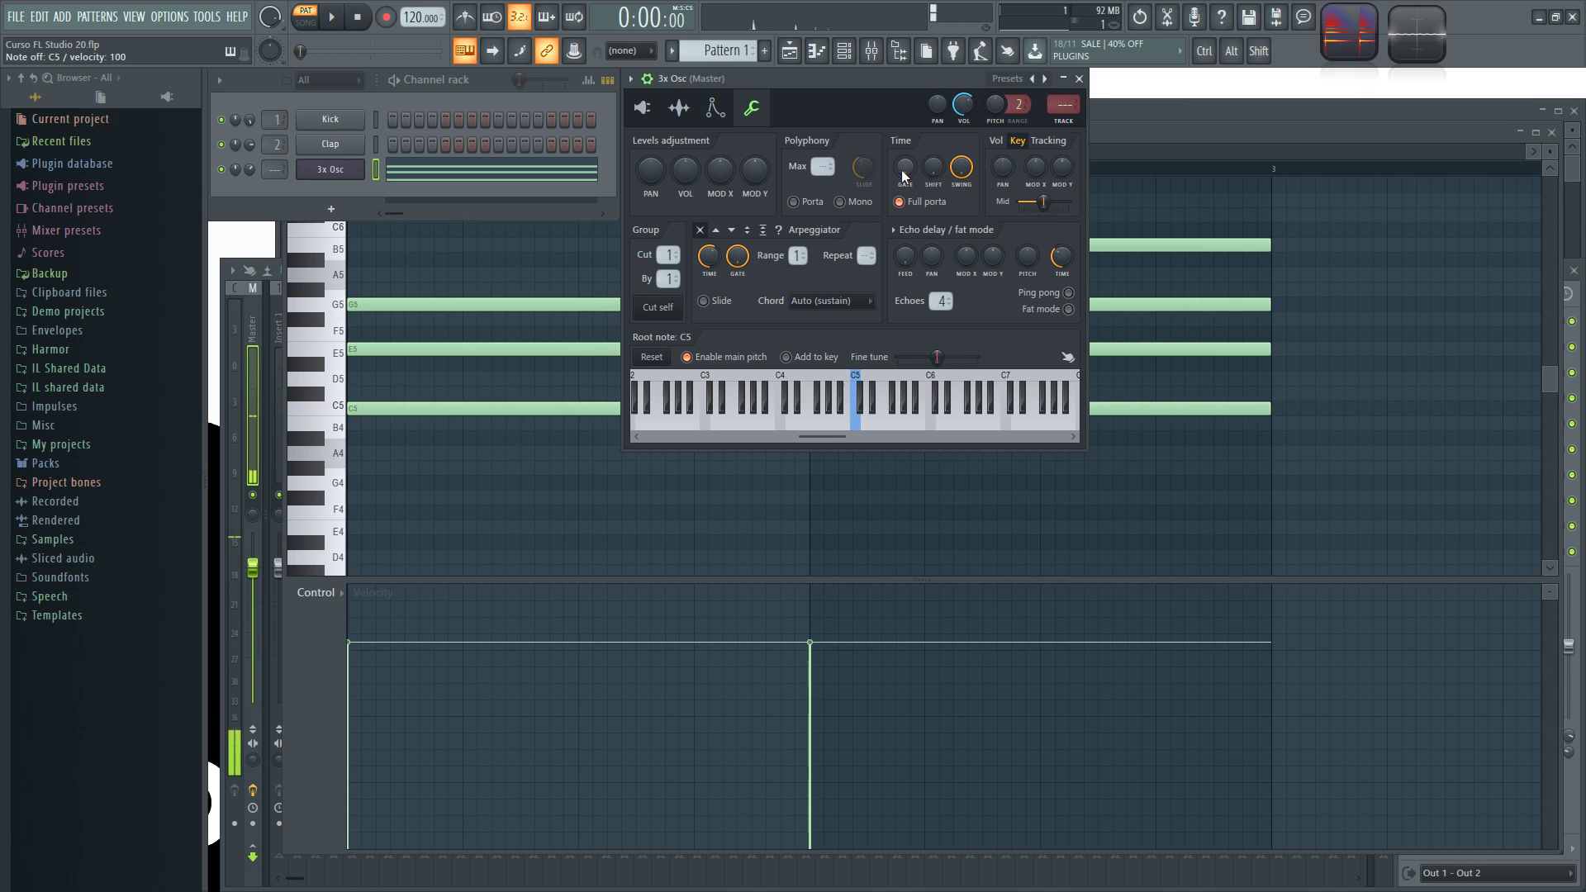
{"action": "key", "text": "q"}
{"action": "key", "text": "q"}
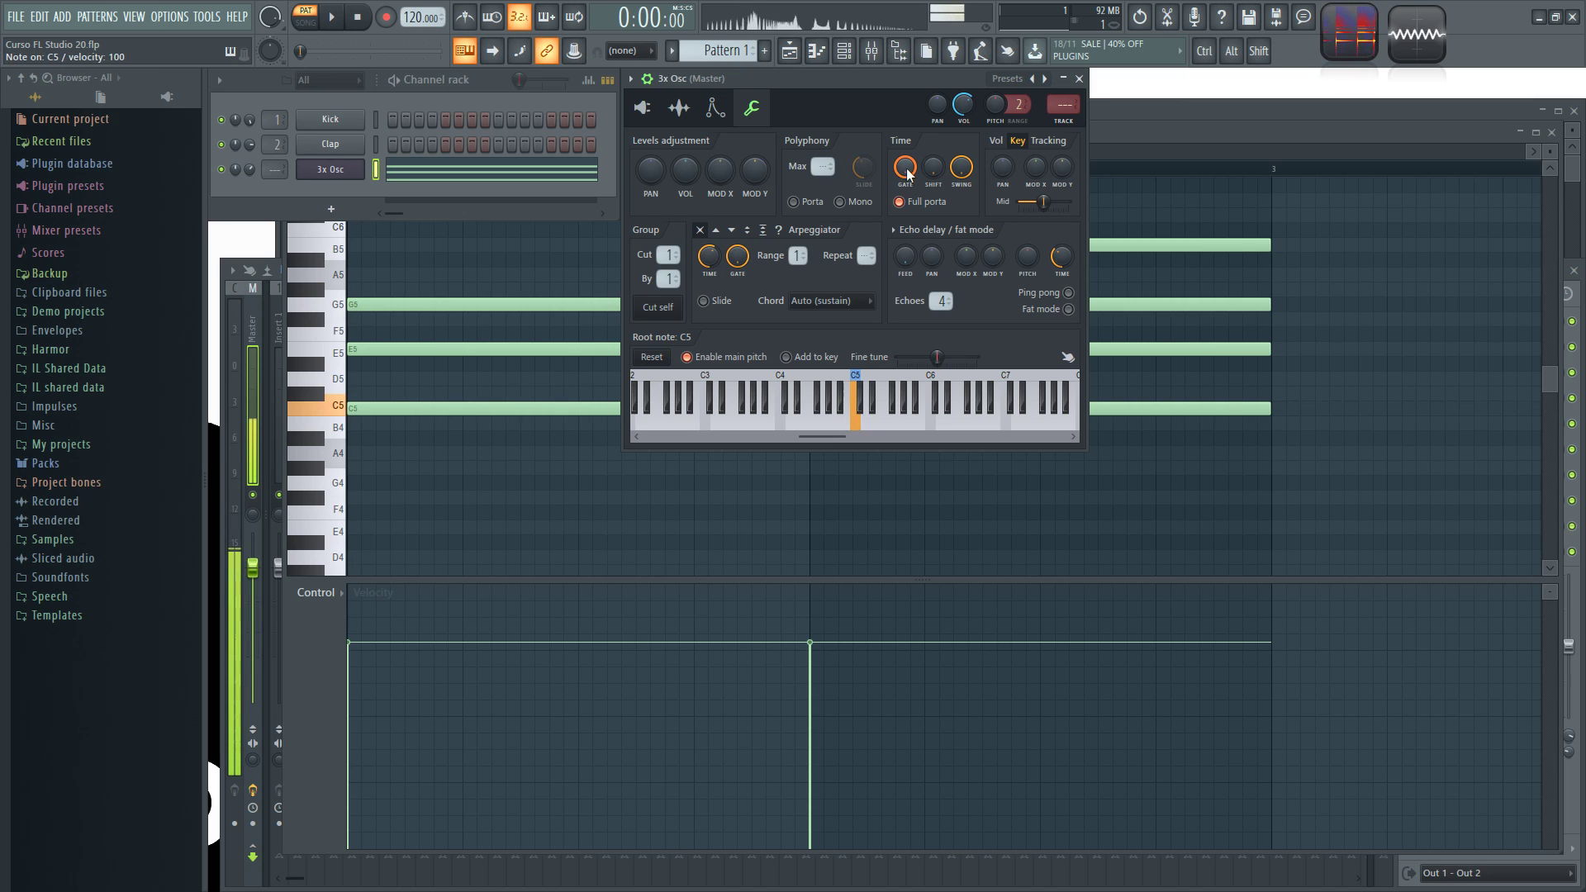
Step: Review the volume envelope settings, return to the miscellaneous functions and audition C5
{"action": "left_click", "coordinate": [716, 108]}
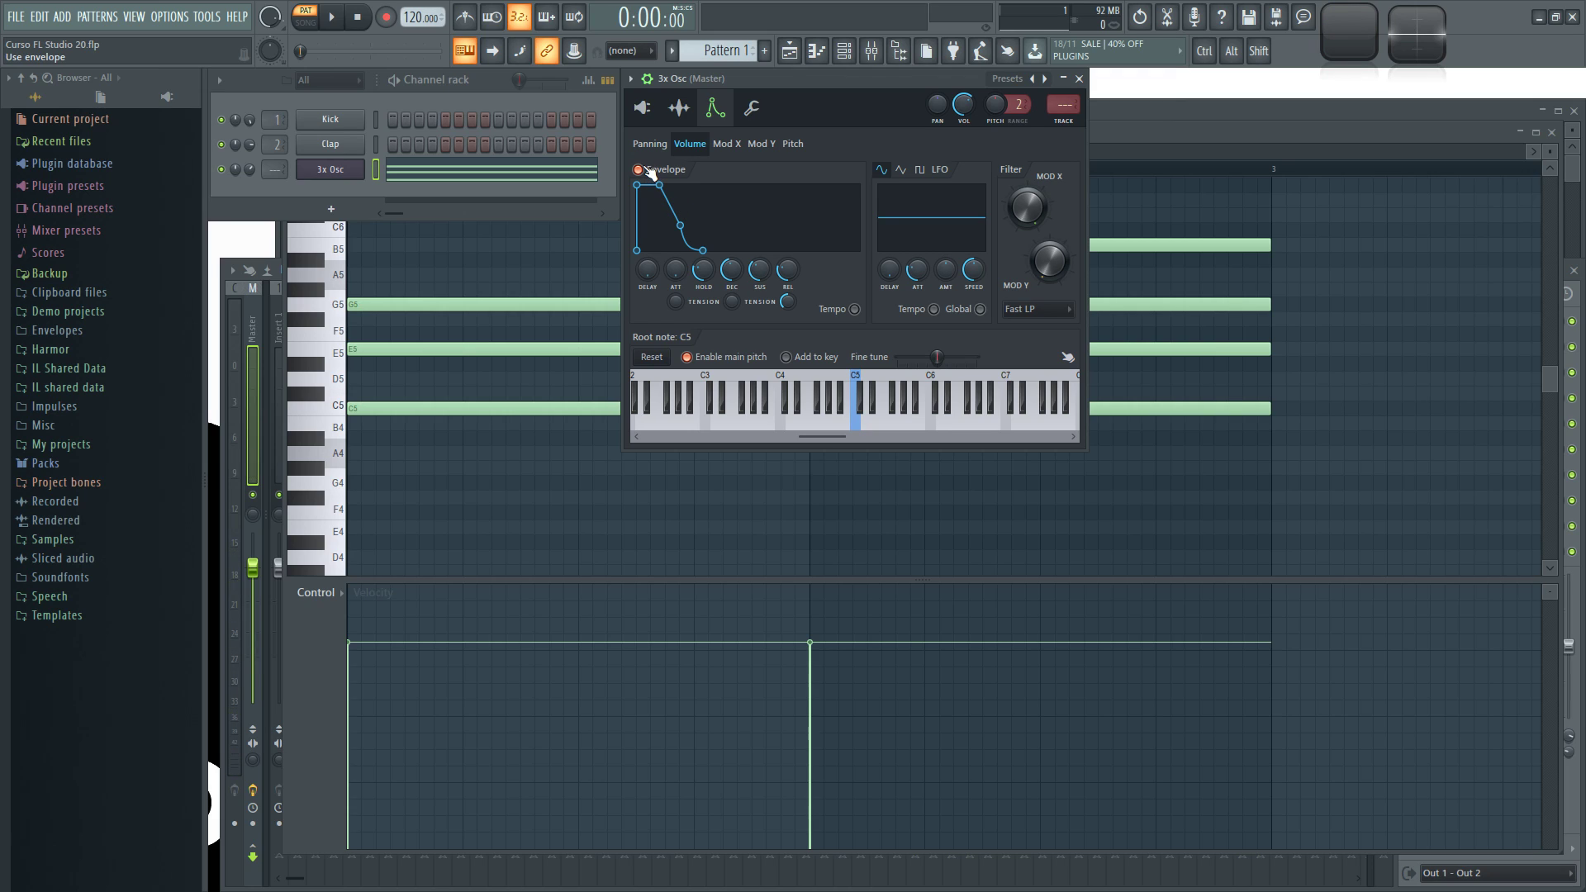
{"action": "left_click", "coordinate": [752, 108]}
{"action": "key", "text": "q"}
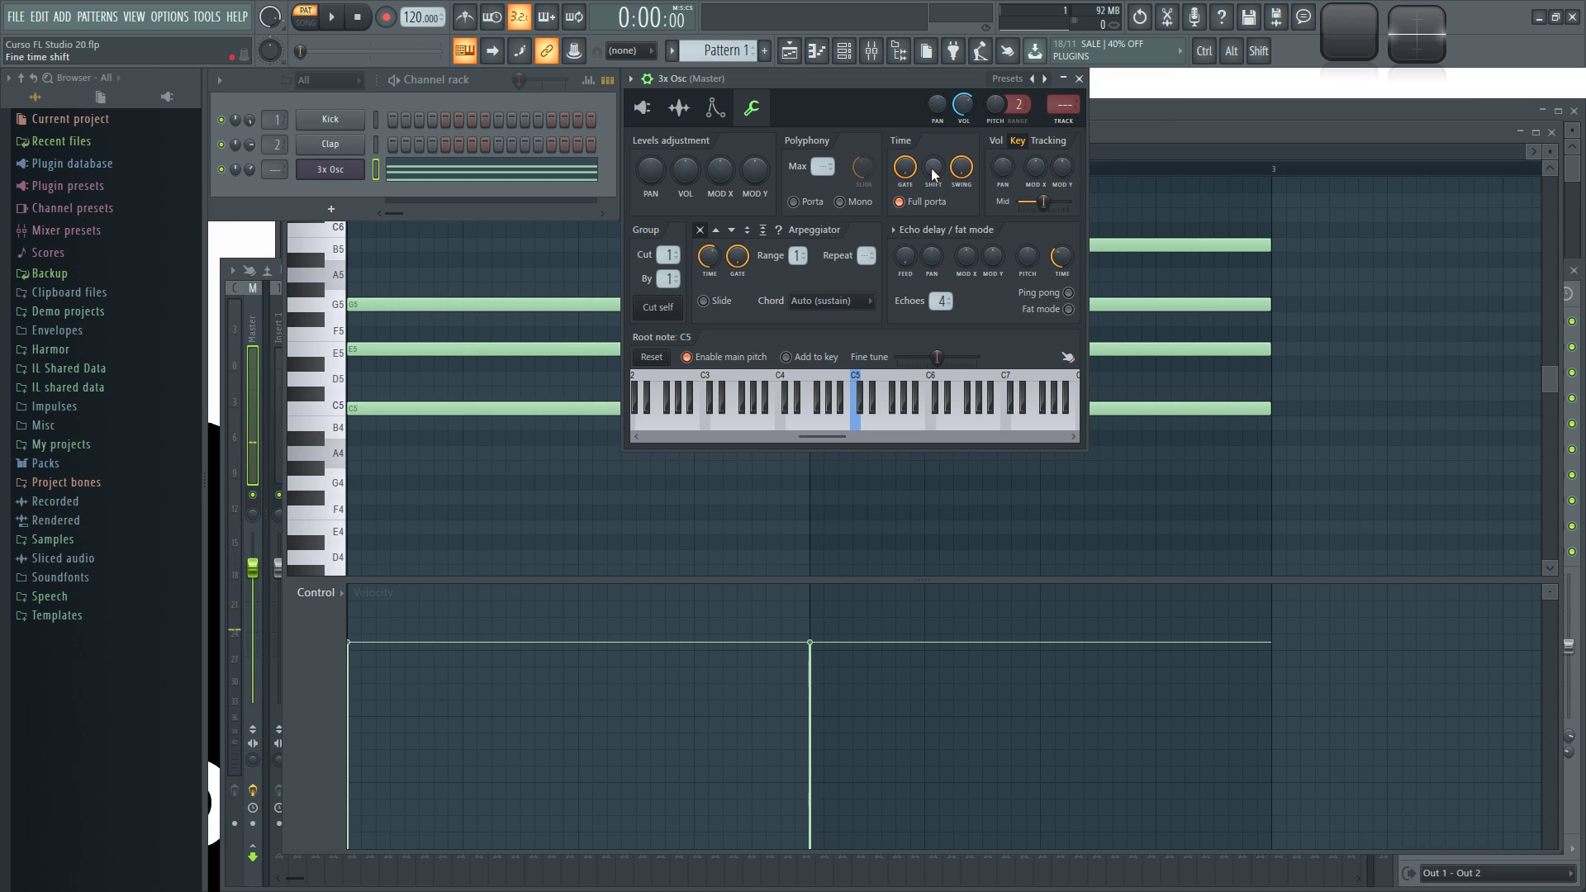
Step: Fill each 2 steps of the 3x Osc channel and play the pattern with the time shift at maximum
{"action": "left_click_drag", "start_coordinate": [932, 169], "coordinate": [932, 74]}
{"action": "right_click", "coordinate": [357, 172]}
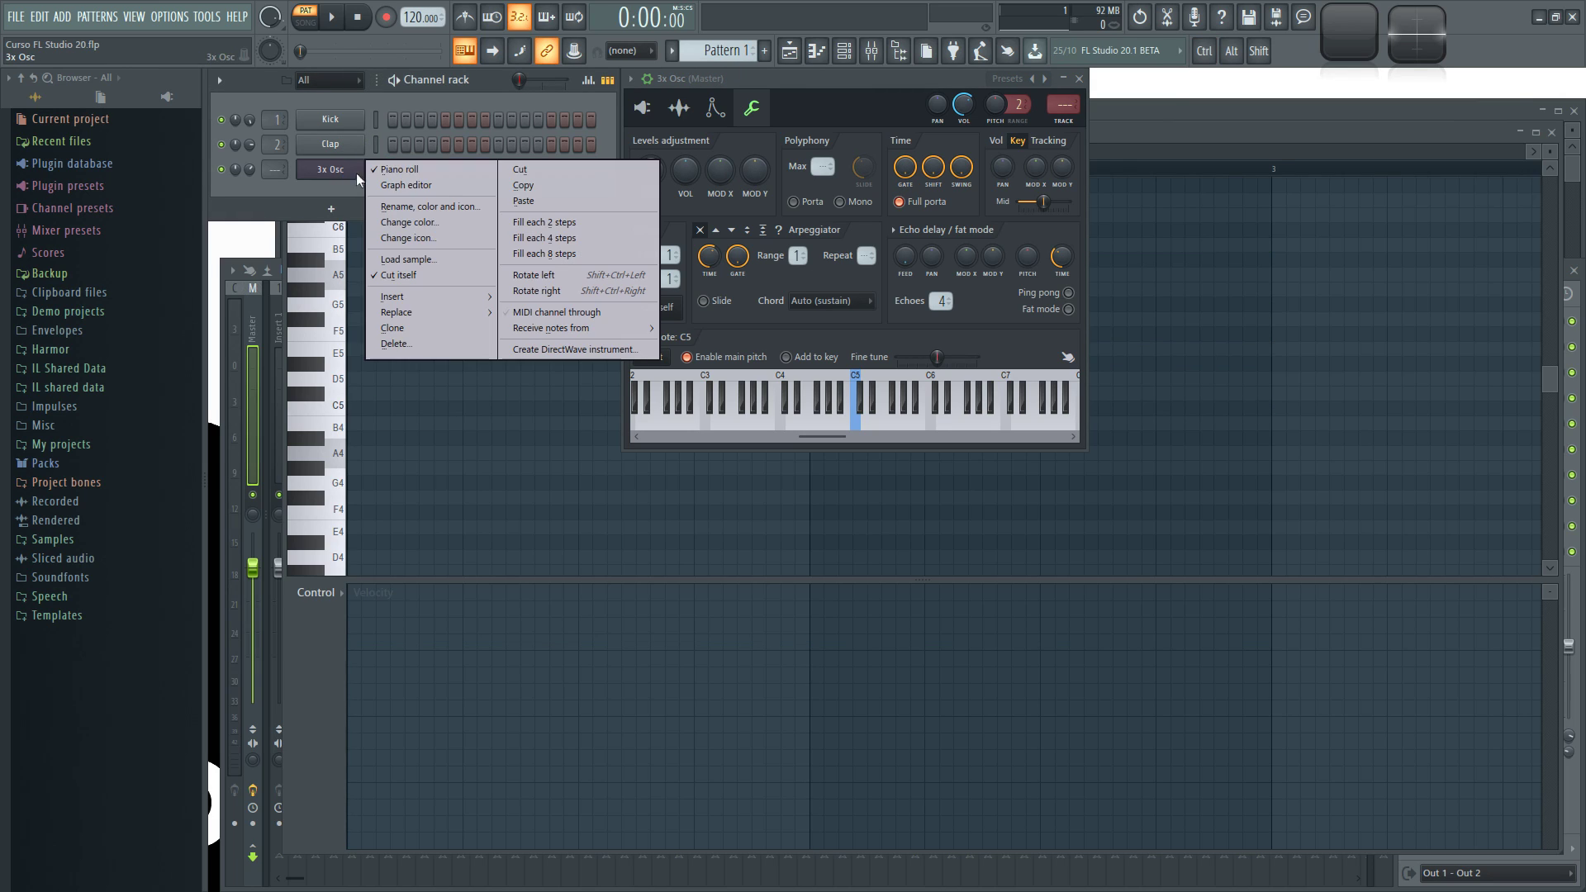
{"action": "left_click", "coordinate": [543, 222]}
{"action": "key", "text": "space"}
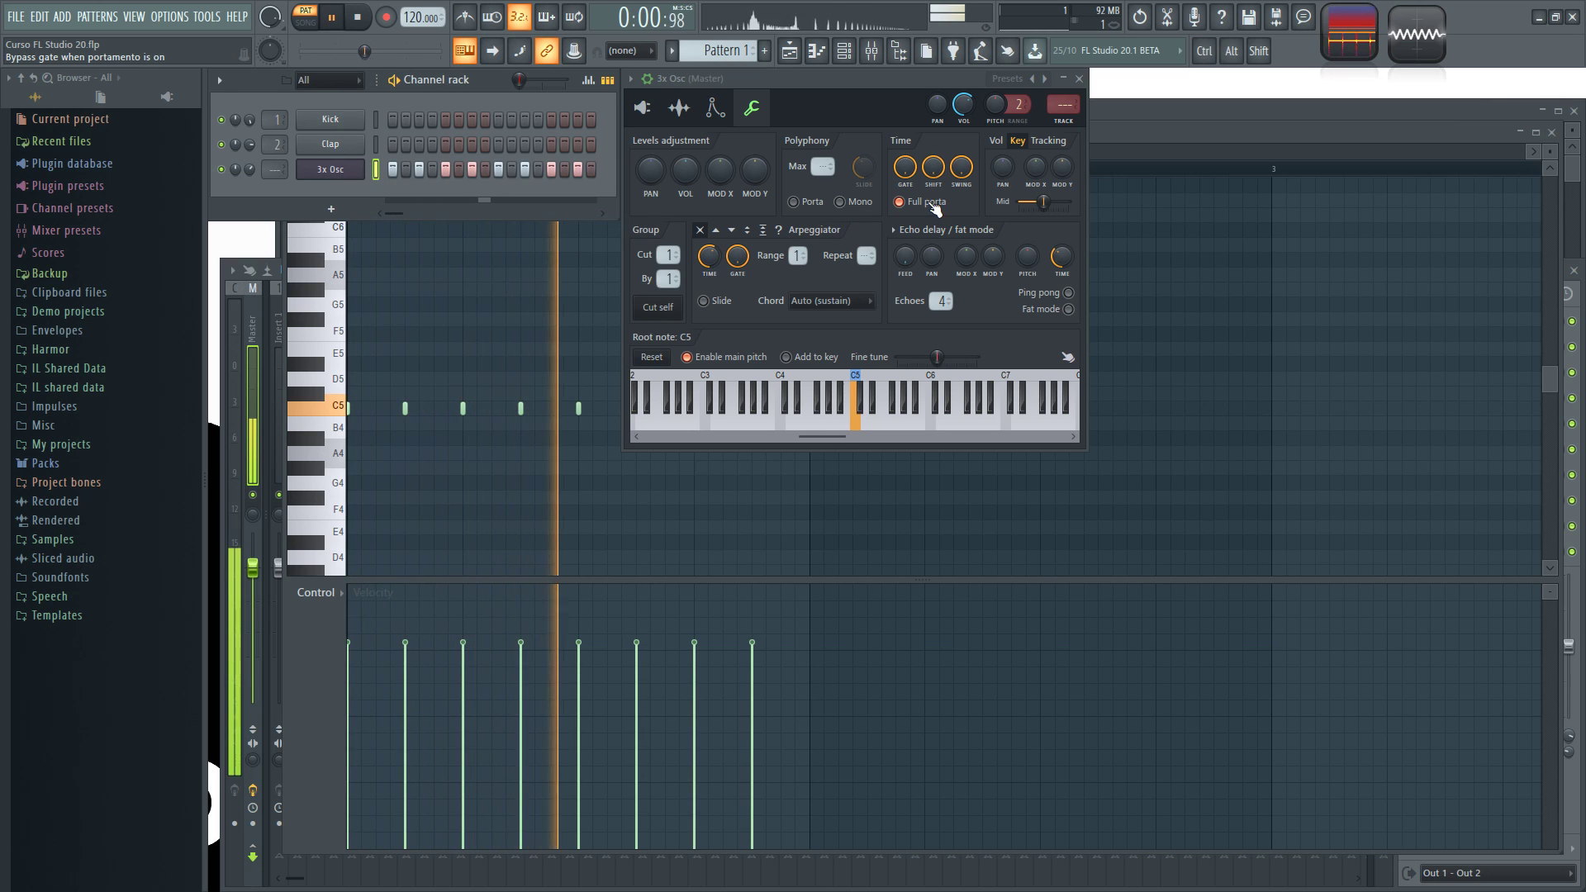
Step: Shorten the gate time and compare pattern playback with the time shift at 0:00 and 1:00, finishing at 0:00
{"action": "left_click_drag", "start_coordinate": [906, 167], "coordinate": [906, 190]}
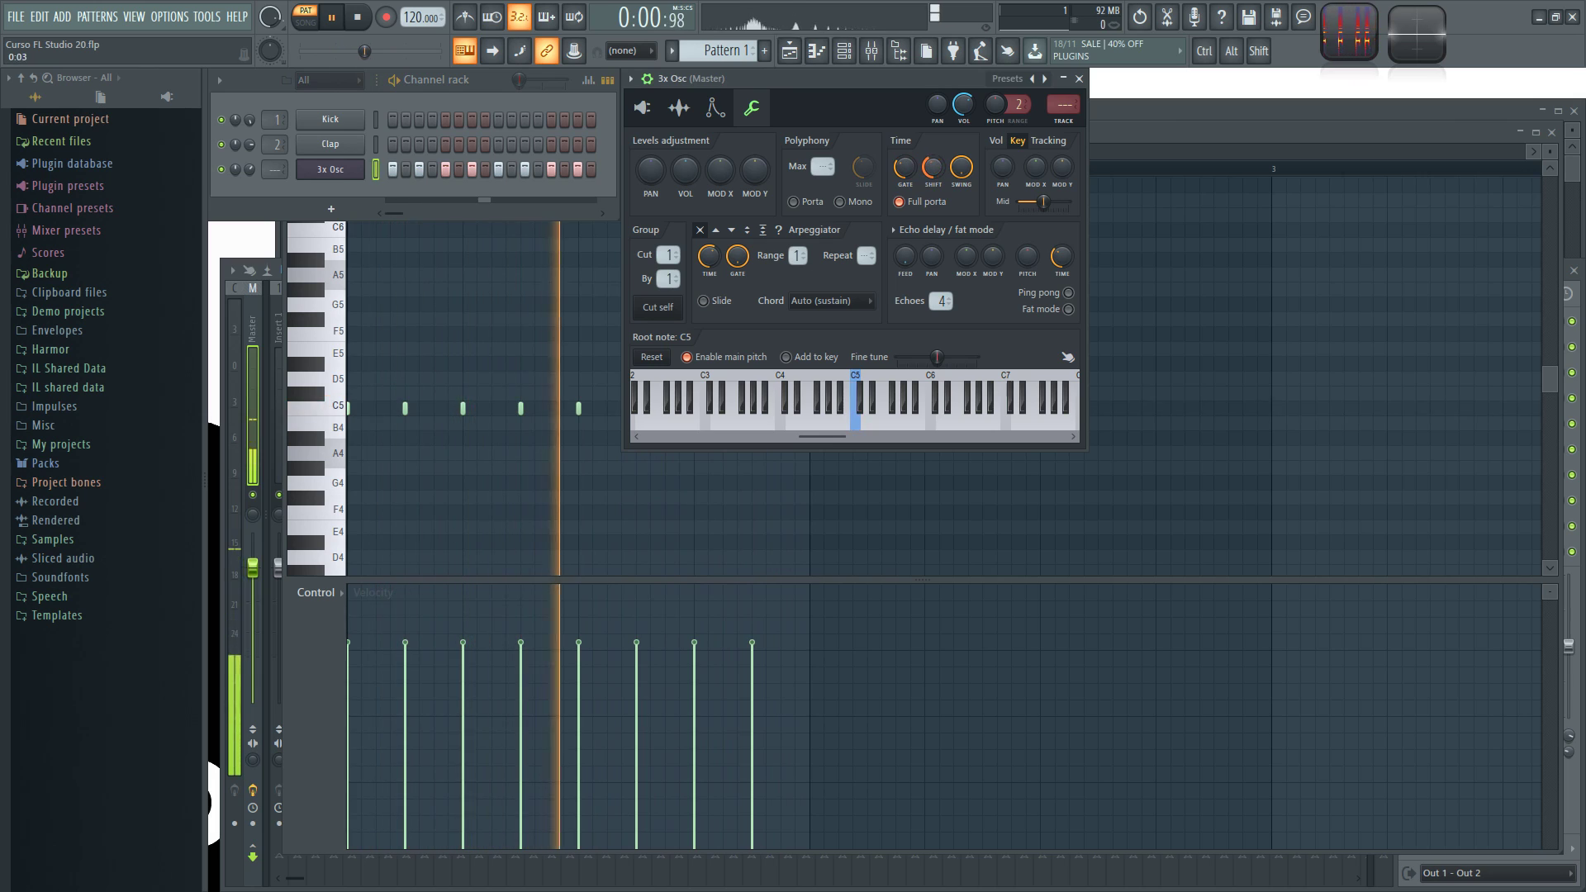
{"action": "left_click_drag", "start_coordinate": [934, 167], "coordinate": [934, 206]}
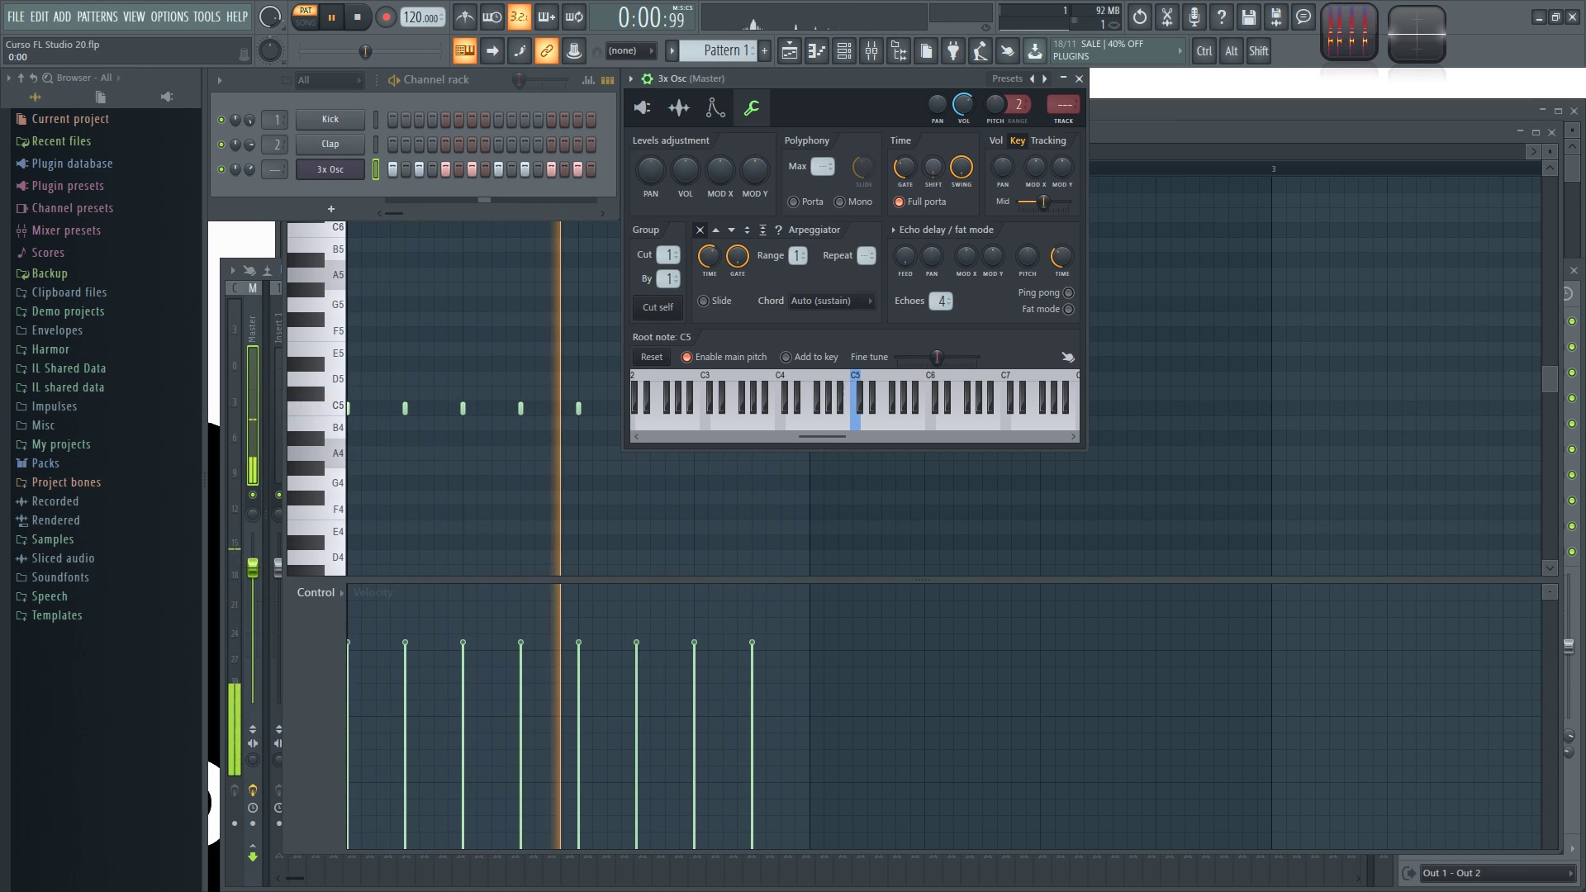
{"action": "key", "text": "space"}
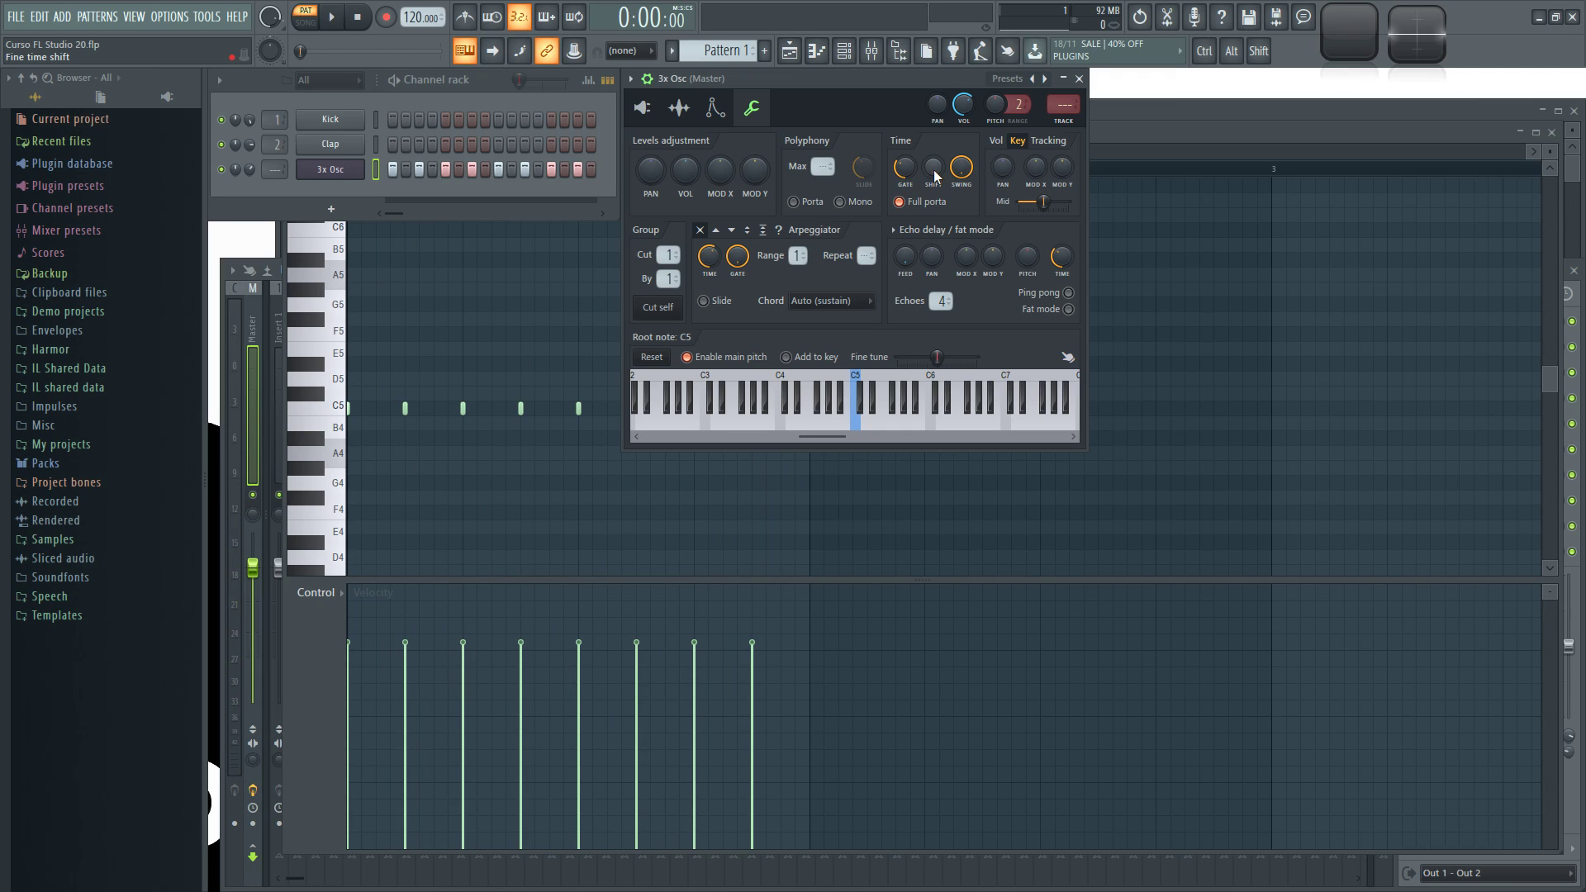
{"action": "key", "text": "space"}
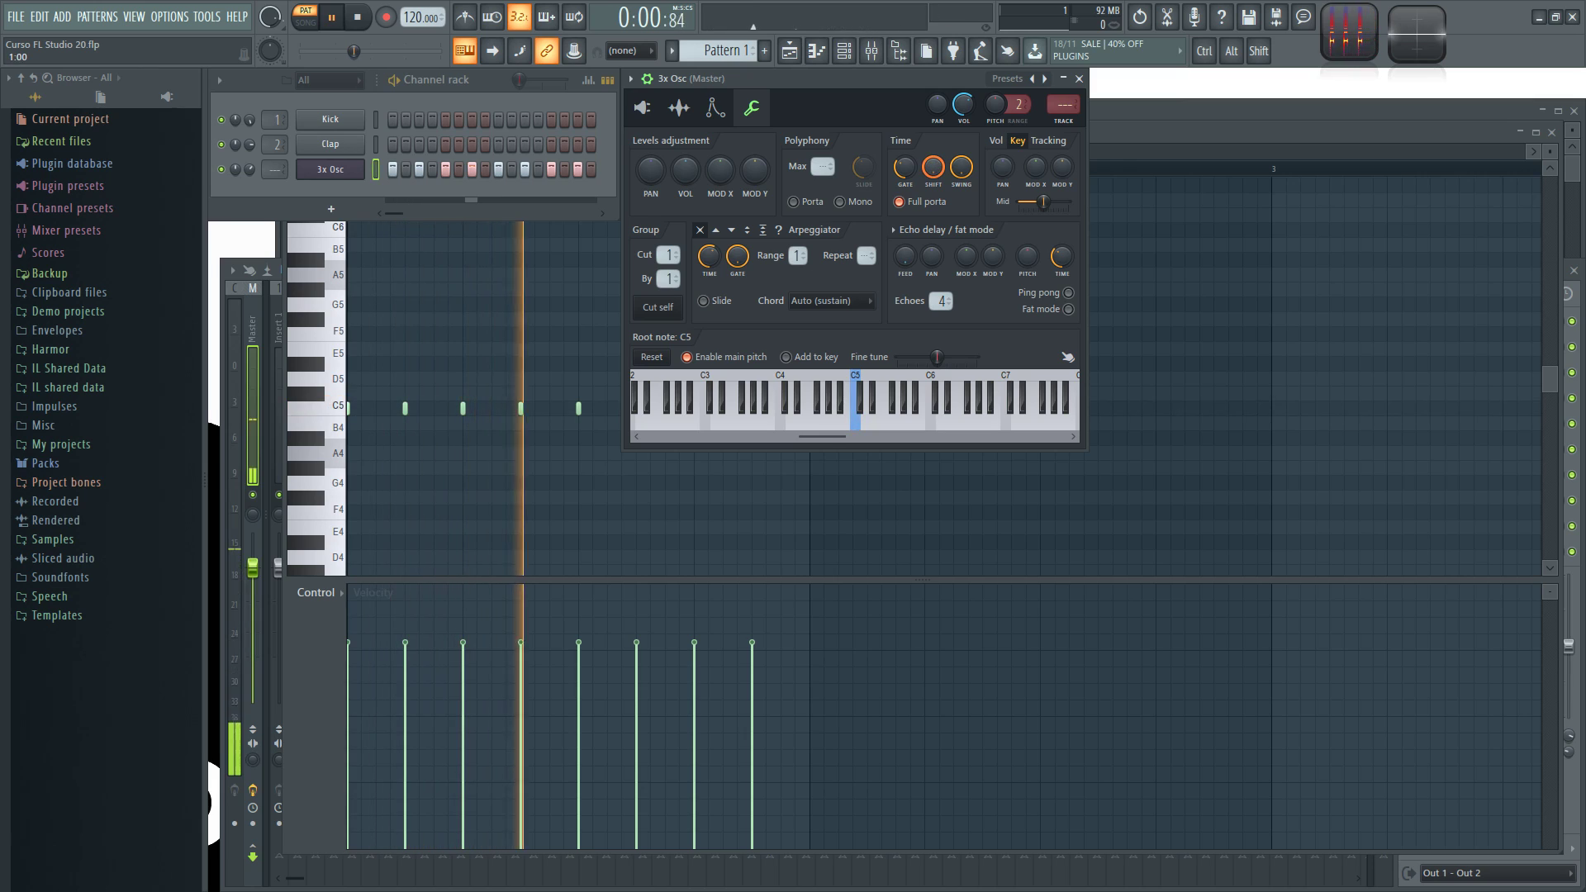
{"action": "key", "text": "space"}
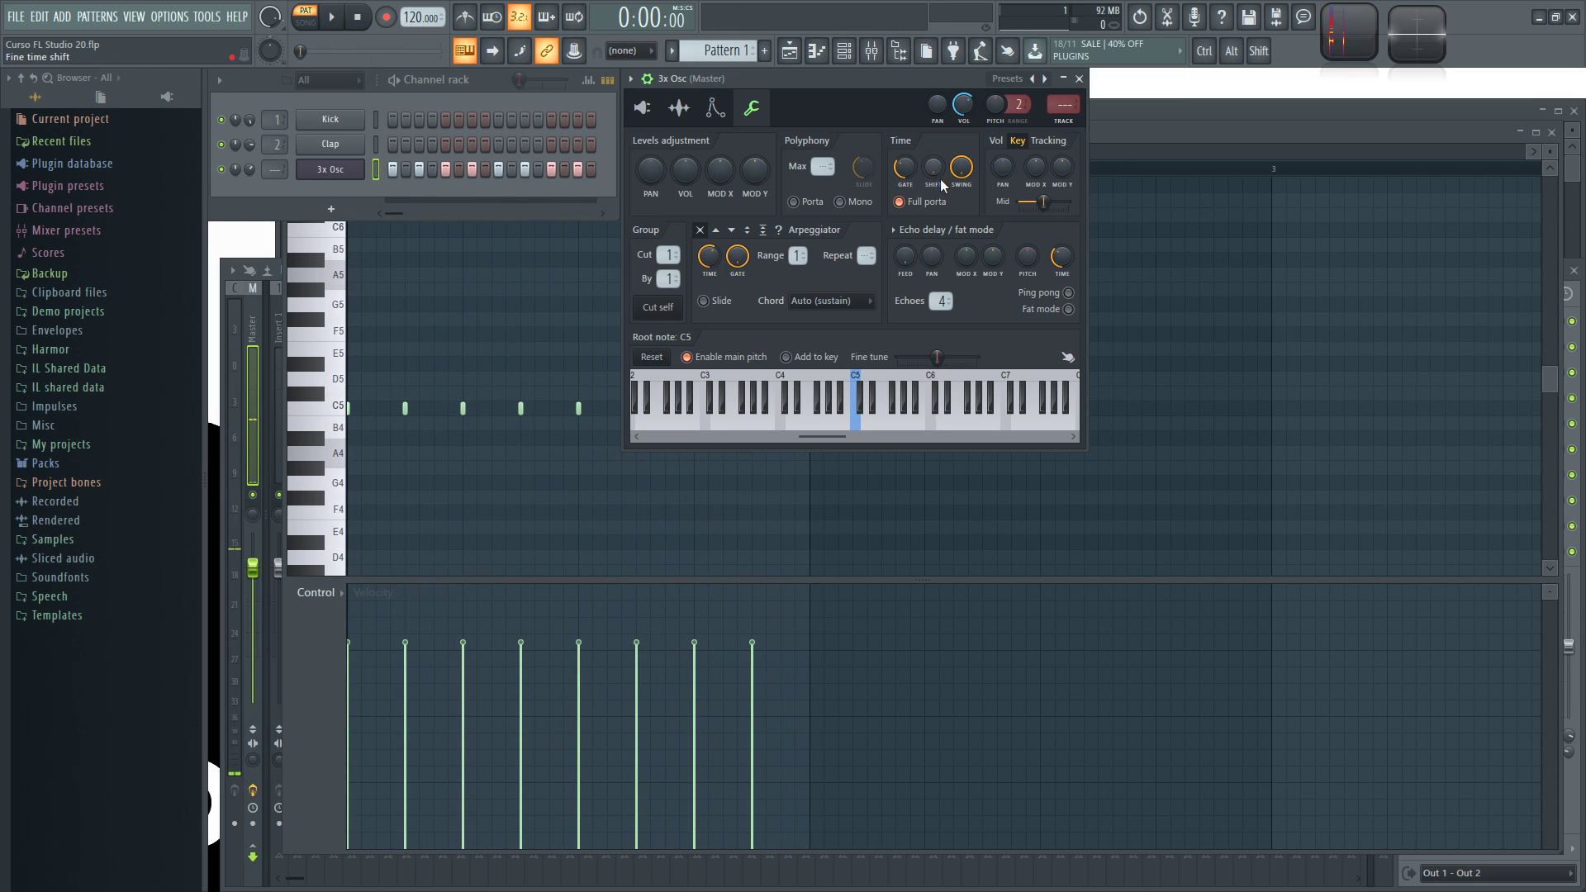
Step: Play the pattern with the time shift at 0:00, then raise the time shift to maximum and play it again
{"action": "key", "text": "space"}
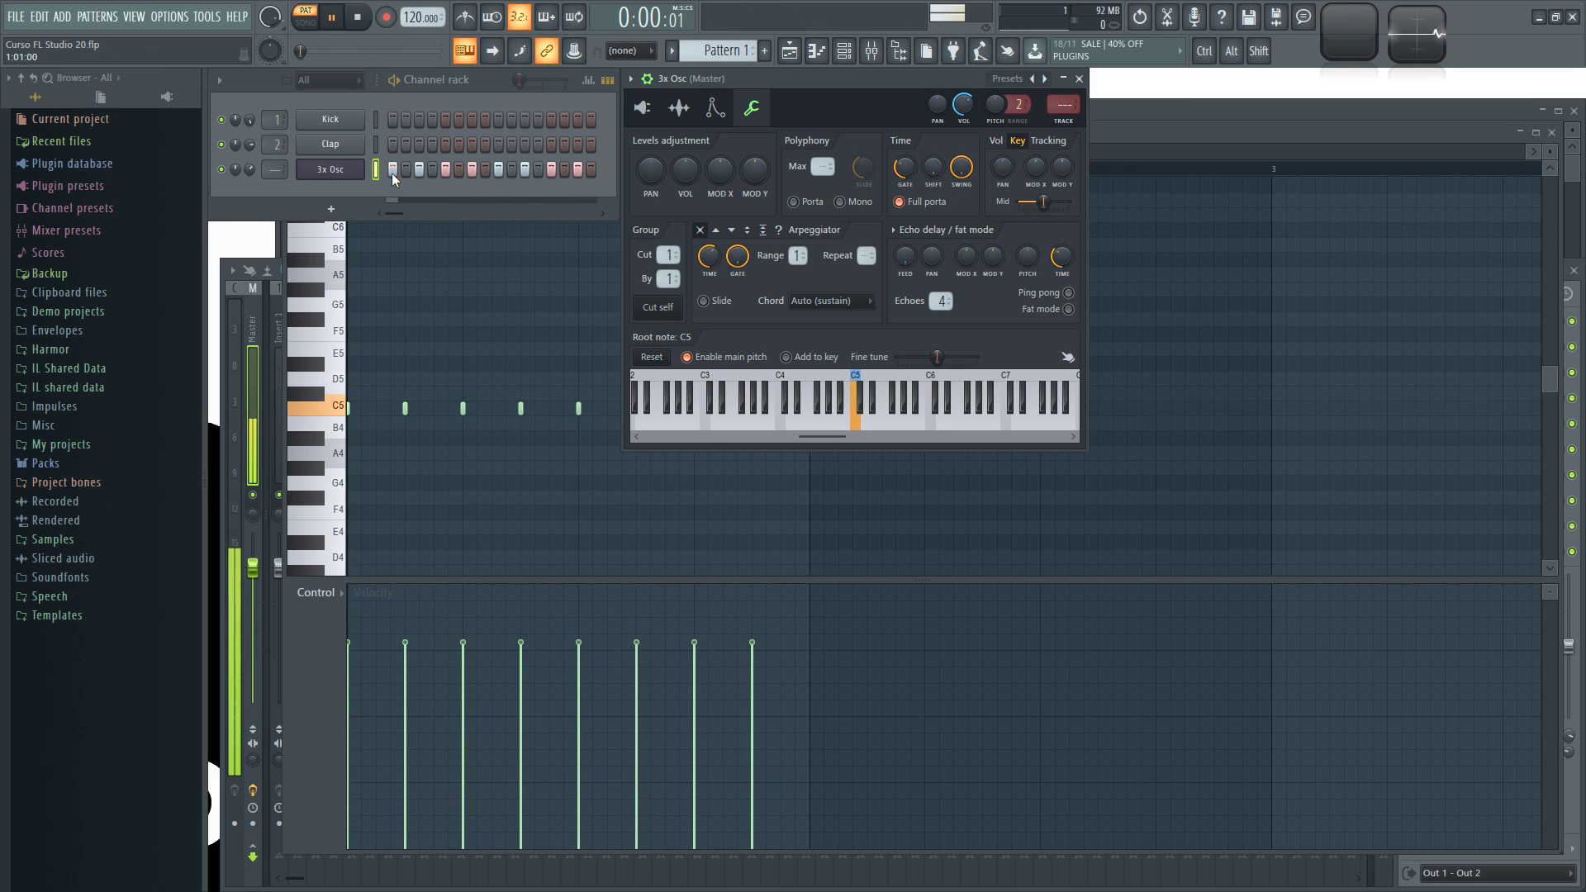
{"action": "key", "text": "space"}
{"action": "key", "text": "space"}
{"action": "key", "text": "space"}
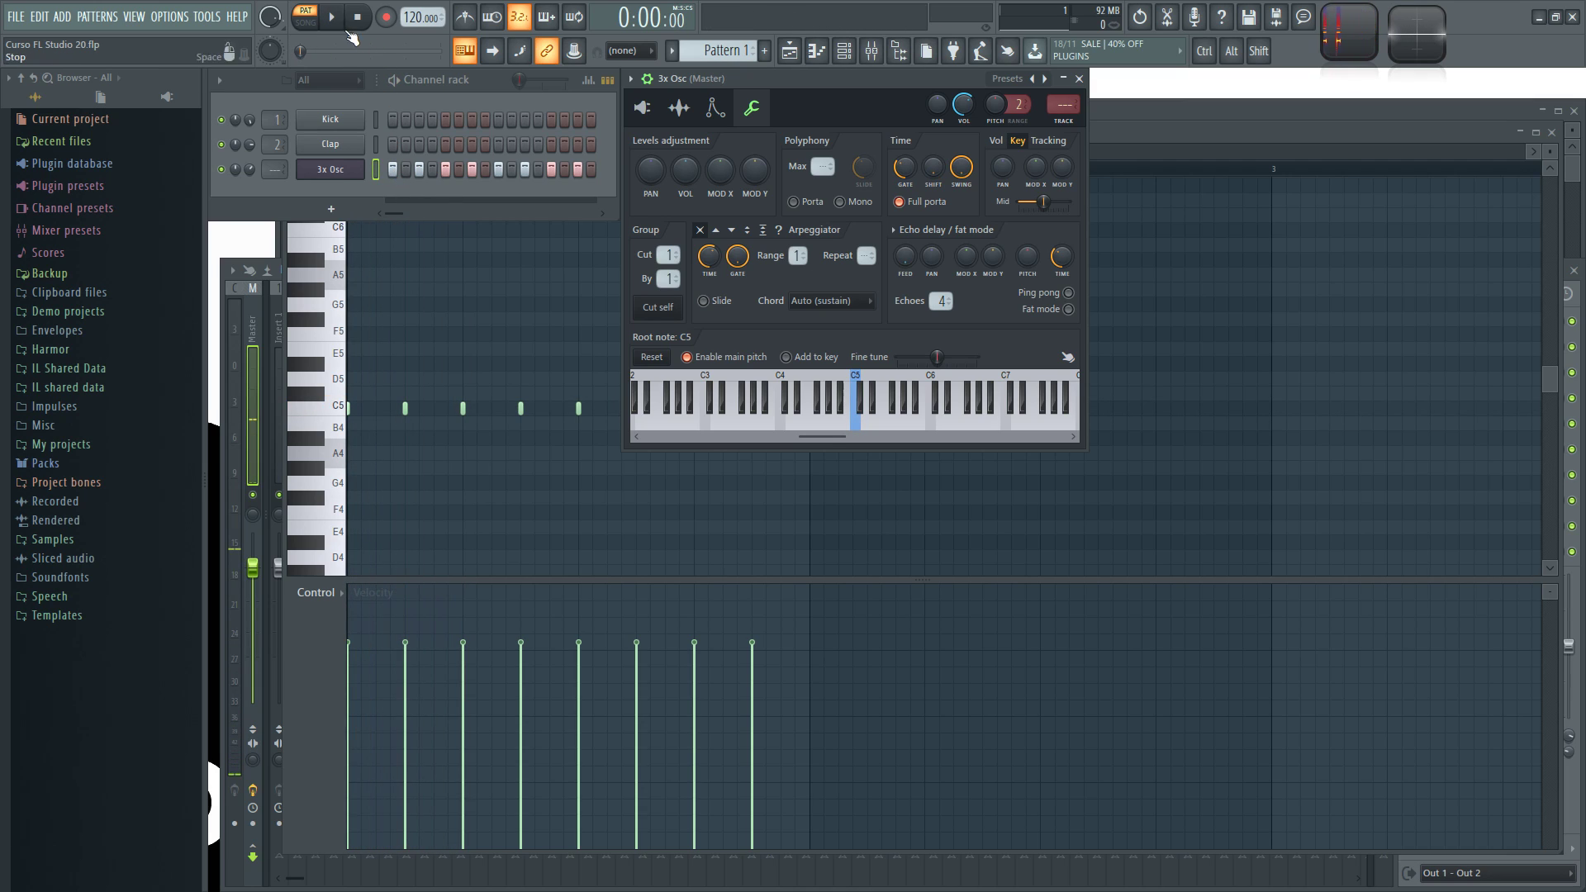
{"action": "left_click_drag", "start_coordinate": [933, 169], "coordinate": [933, 162]}
{"action": "left_click", "coordinate": [332, 17]}
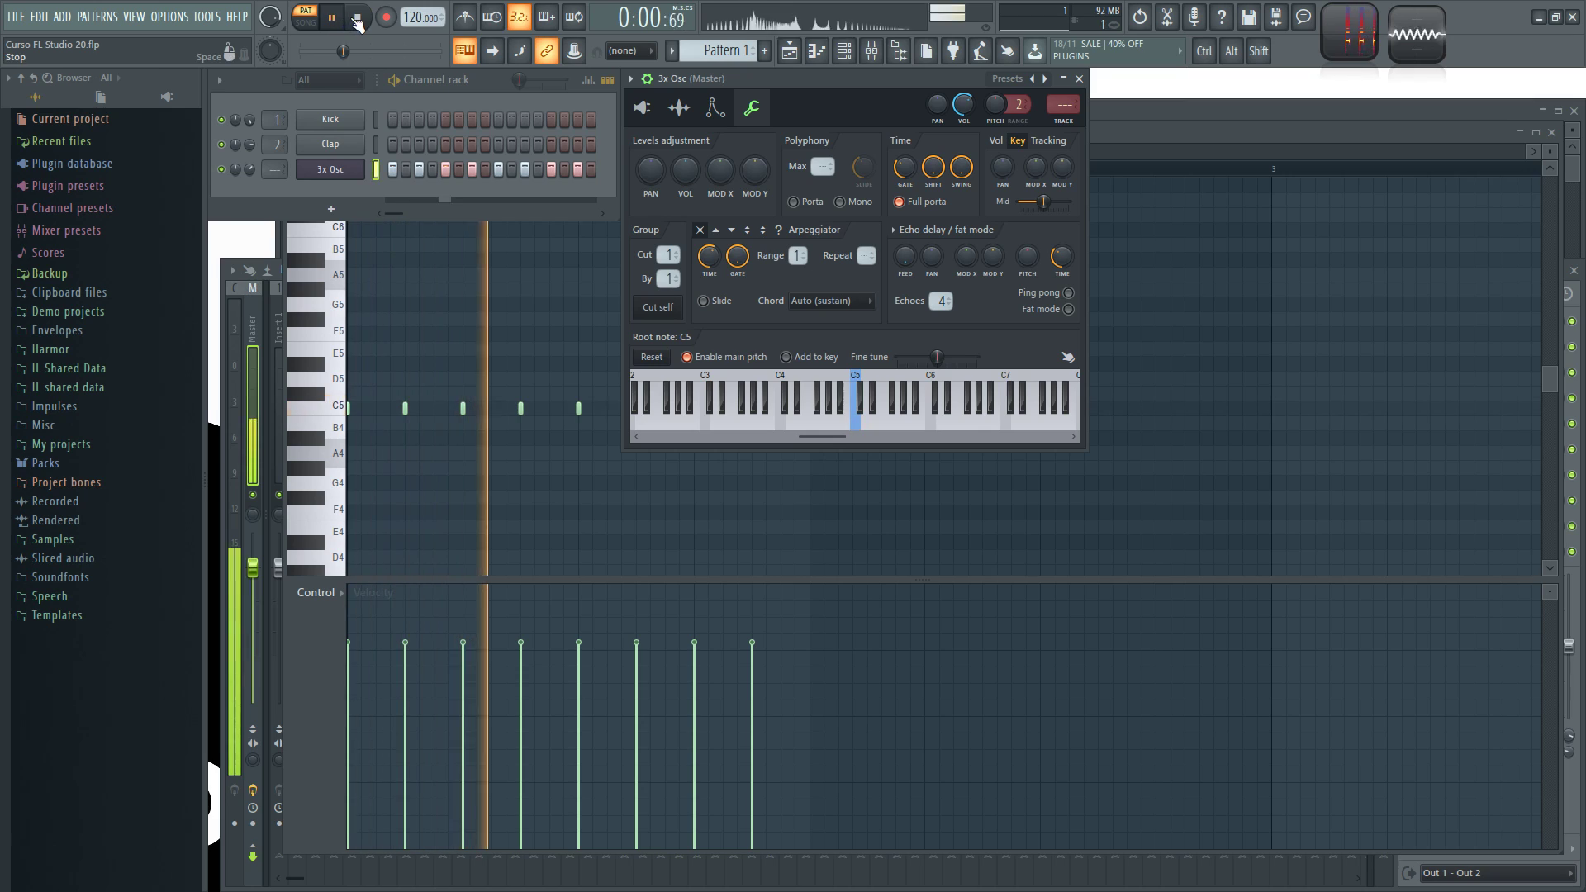
{"action": "left_click", "coordinate": [359, 18]}
{"action": "key", "text": "space"}
{"action": "left_click", "coordinate": [361, 18]}
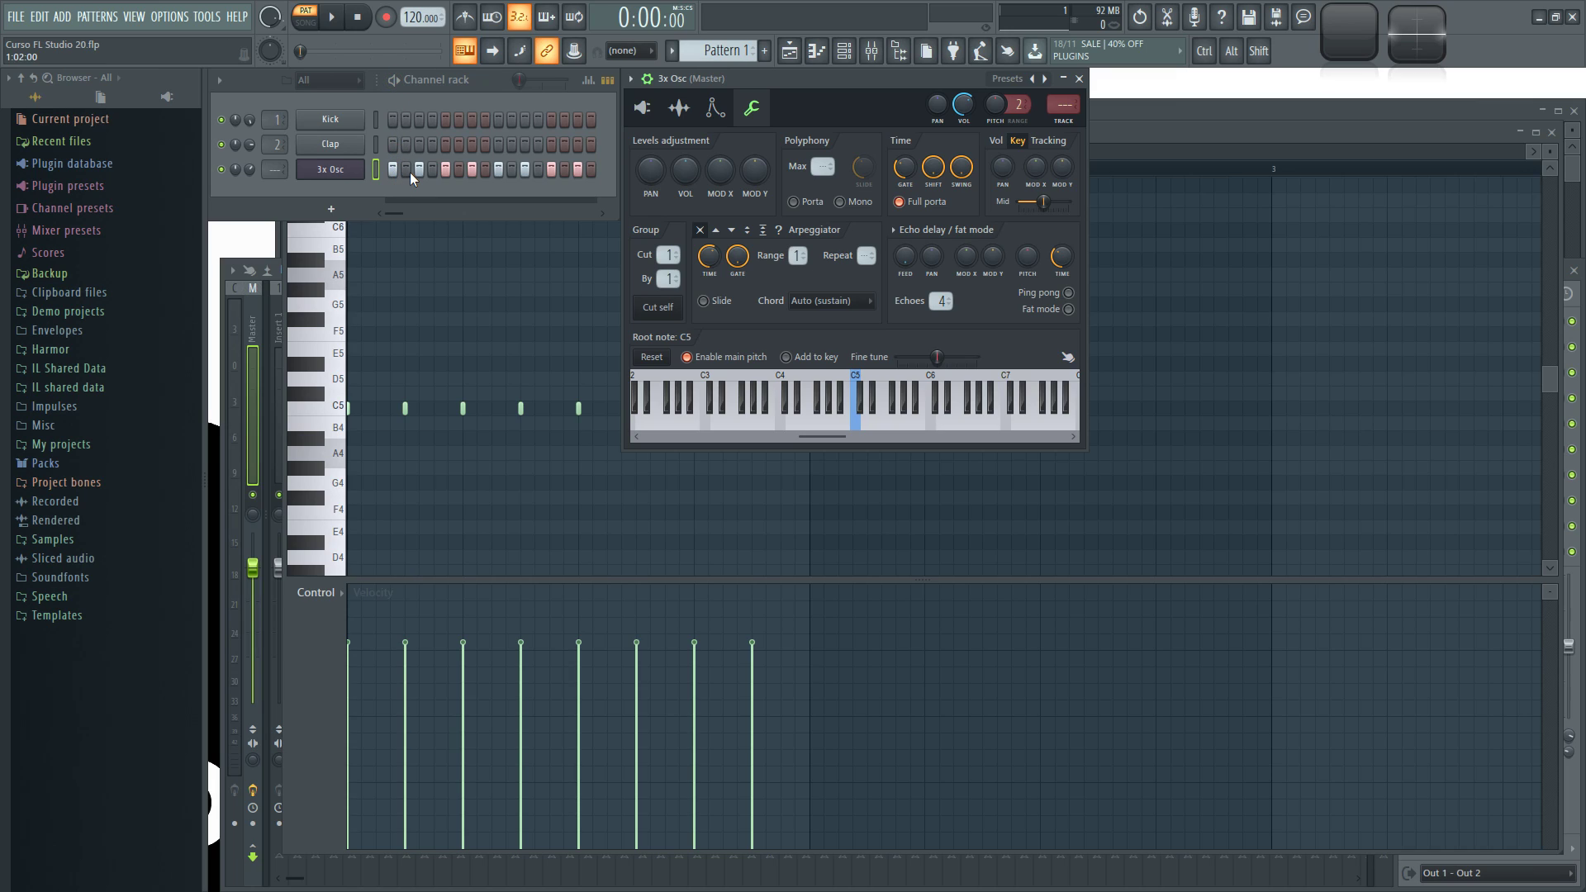
Step: Lower the tempo to 30 BPM and compare pattern playback with the time shift at maximum and at 0:00
{"action": "left_click_drag", "start_coordinate": [421, 17], "coordinate": [421, 49]}
{"action": "left_click", "coordinate": [336, 17]}
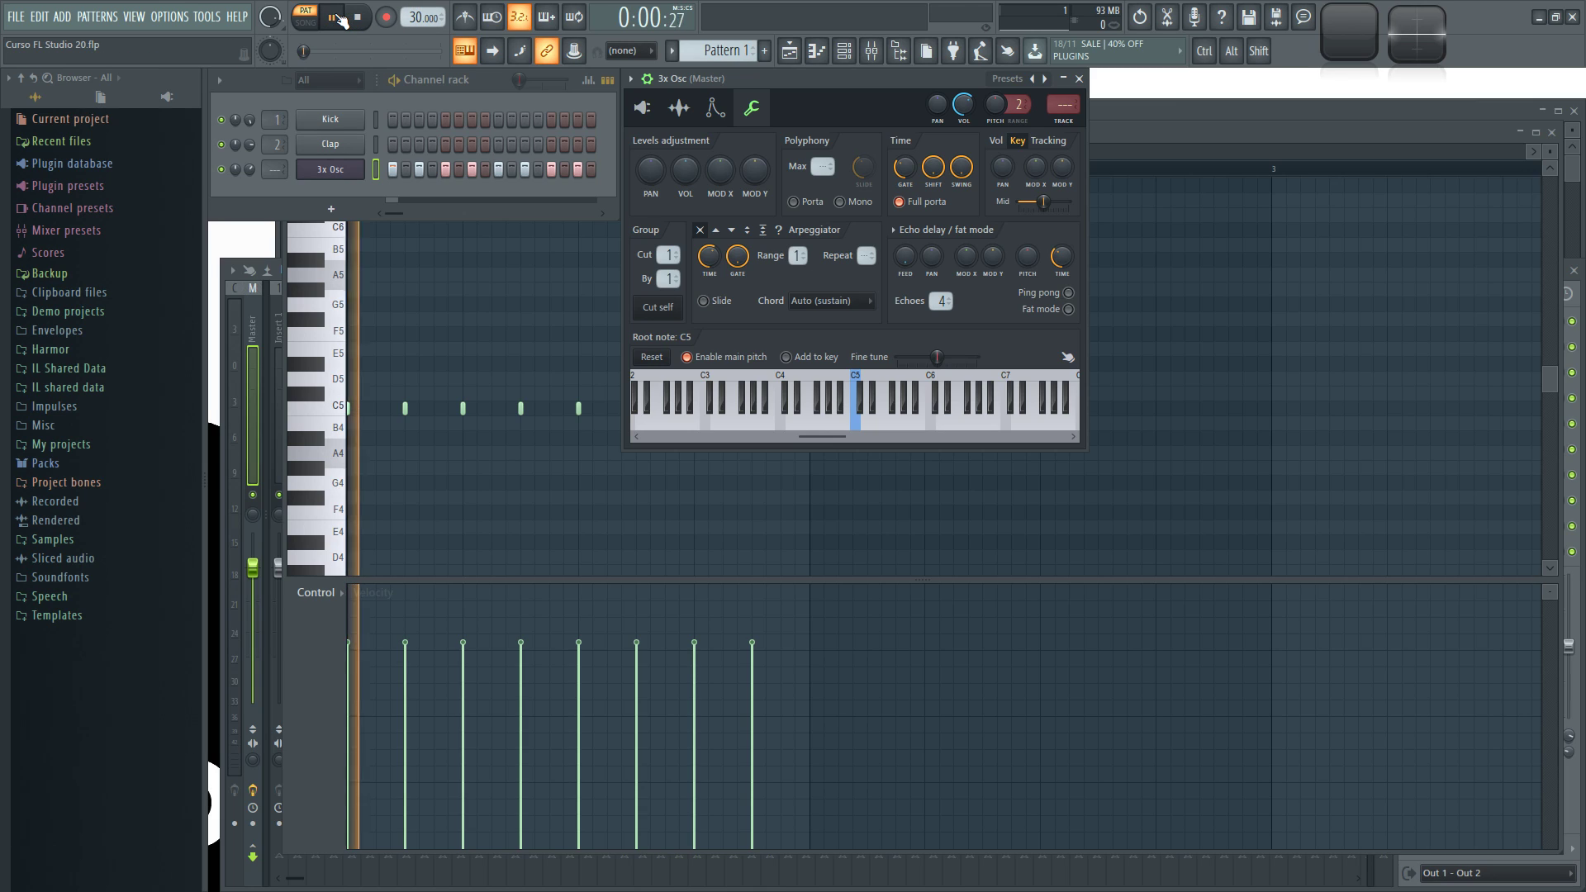
{"action": "left_click", "coordinate": [358, 17]}
{"action": "left_click", "coordinate": [342, 18]}
{"action": "left_click", "coordinate": [356, 18]}
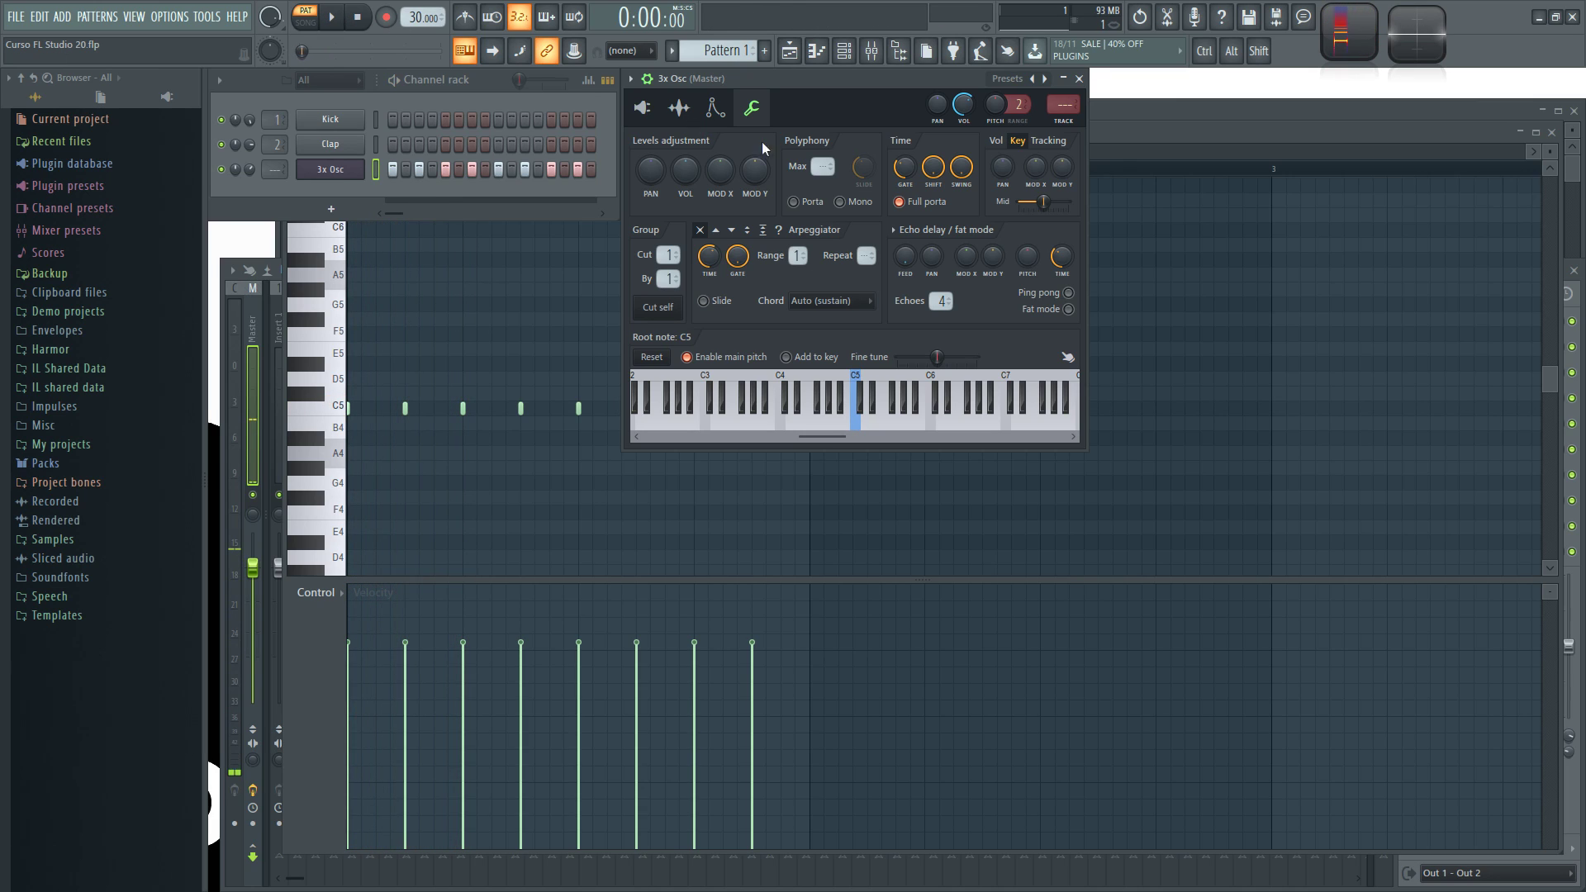
{"action": "left_click", "coordinate": [342, 22]}
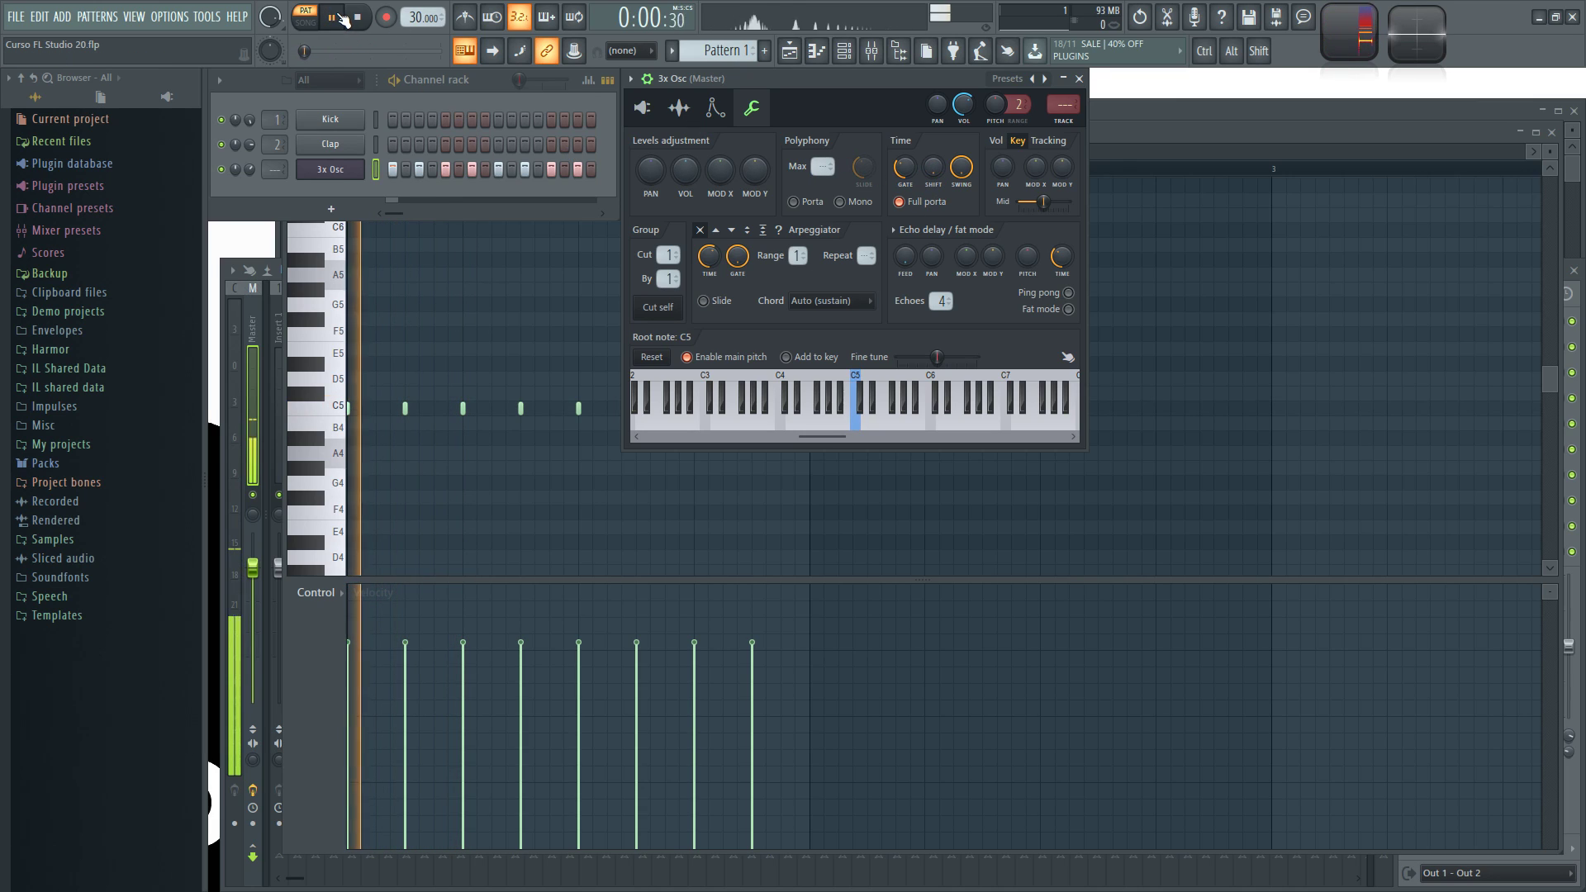
{"action": "key", "text": "space"}
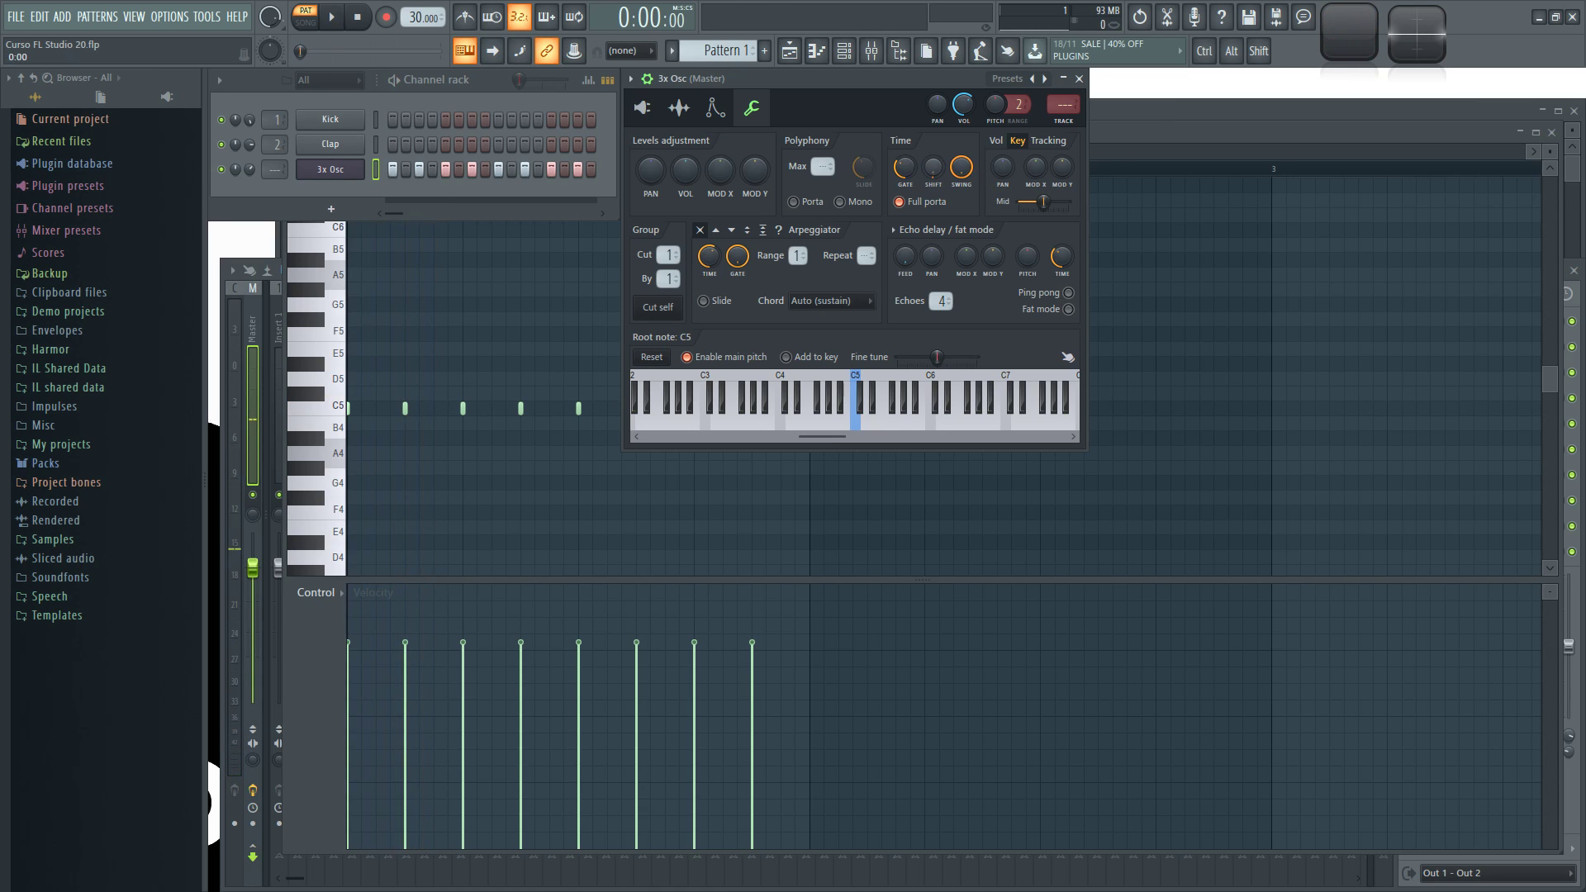
{"action": "left_click", "coordinate": [335, 19]}
{"action": "key", "text": "space"}
Step: Clear every 3x Osc step except the first and extend its C5 note to one full bar in the piano roll
{"action": "left_click_drag", "start_coordinate": [419, 169], "coordinate": [579, 169]}
{"action": "left_click", "coordinate": [938, 204]}
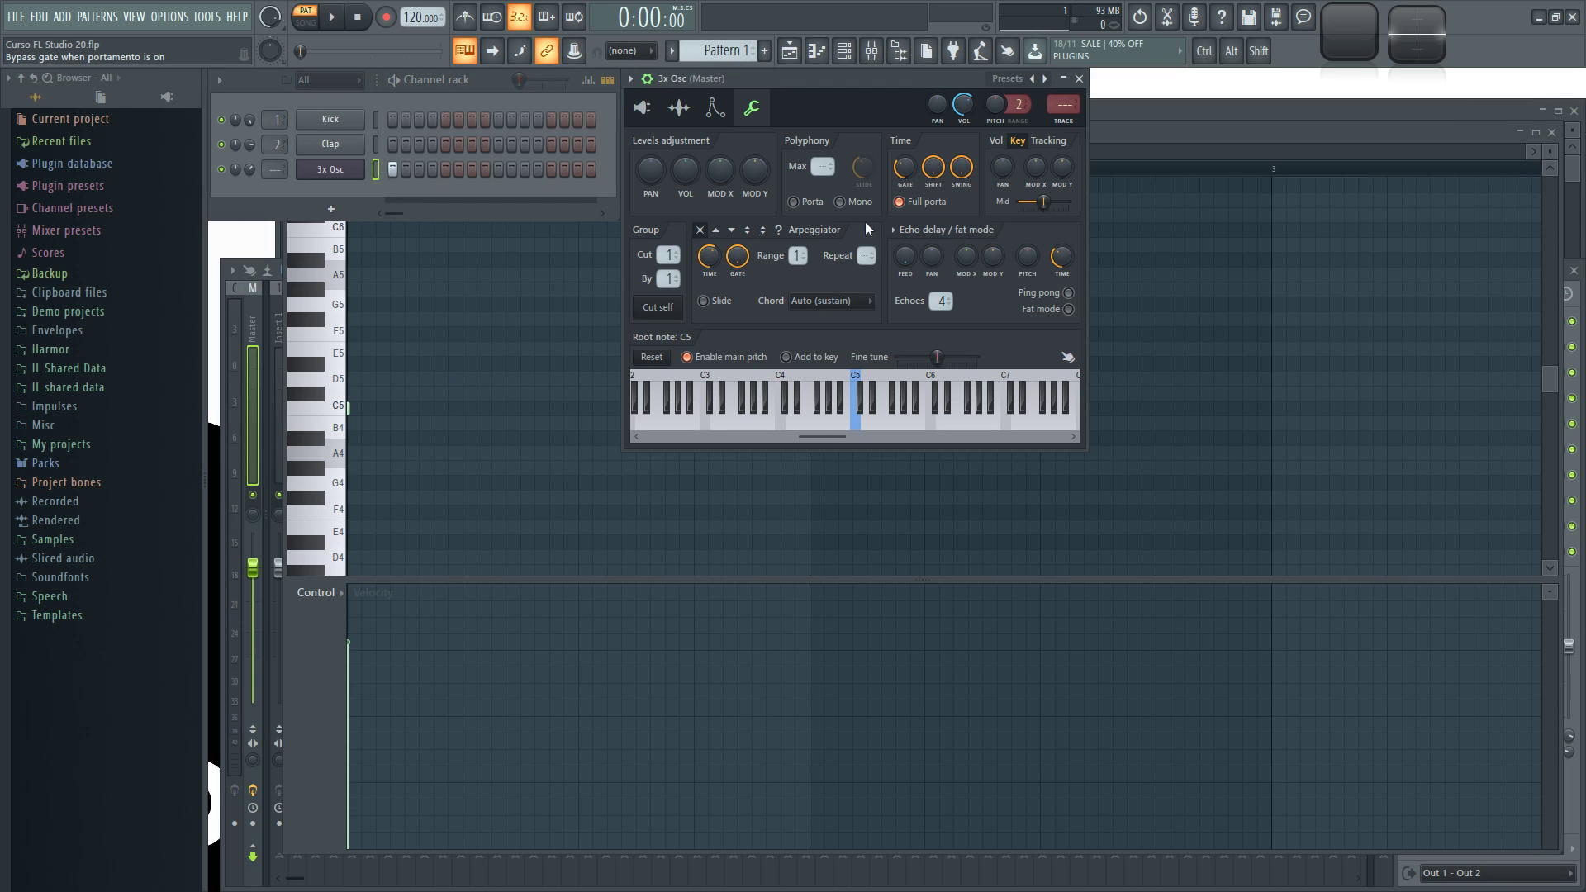
{"action": "left_click", "coordinate": [348, 403]}
{"action": "left_click_drag", "start_coordinate": [374, 408], "coordinate": [809, 407]}
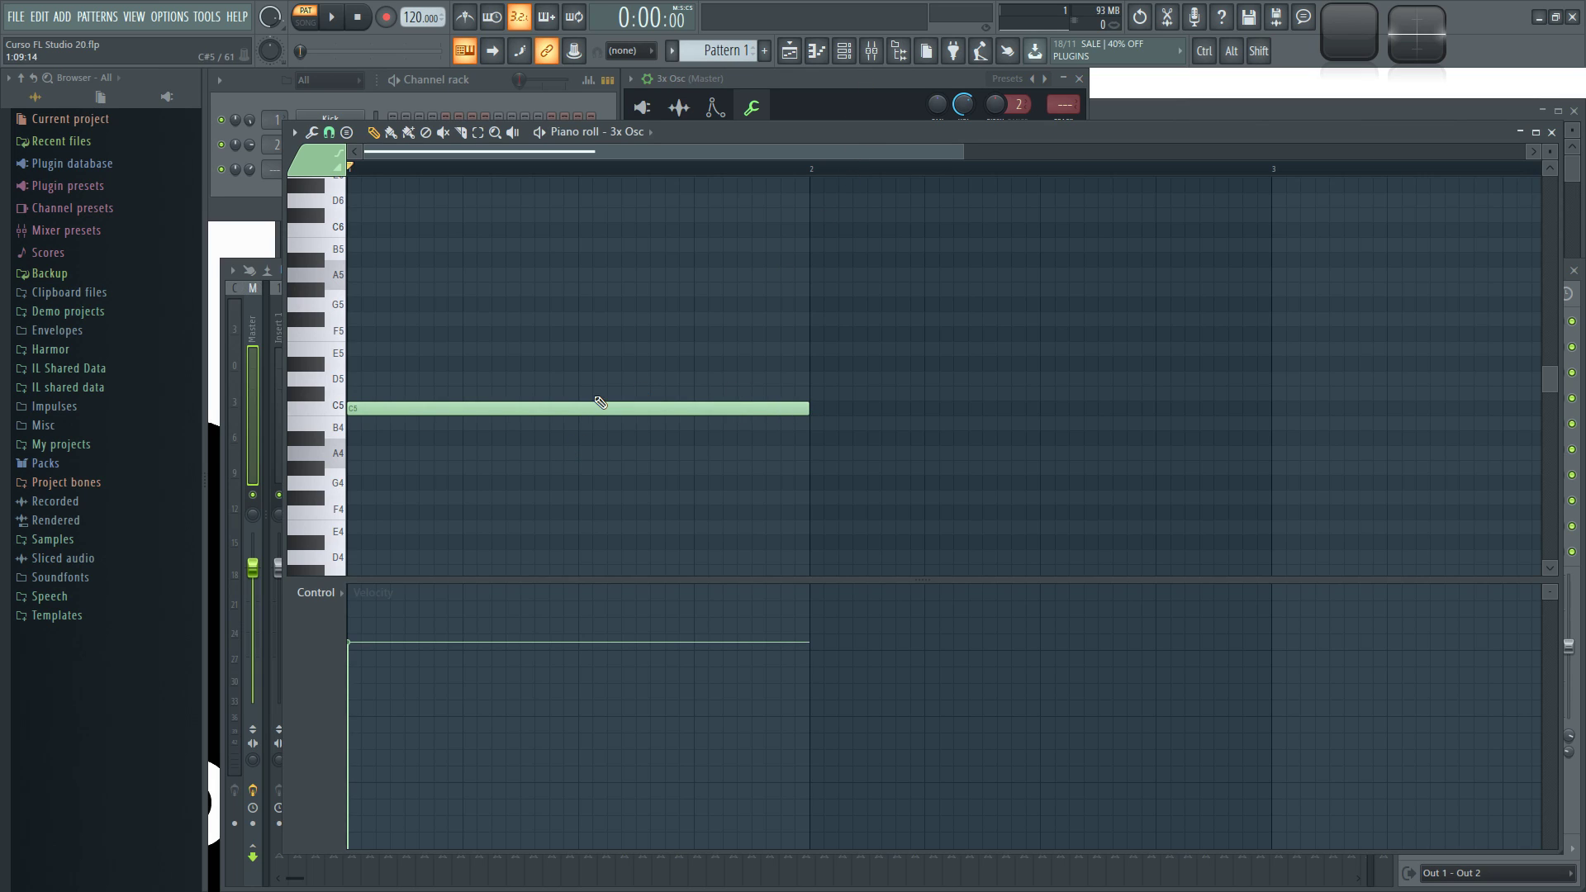
Step: Add a G5 note starting at 1:09:00 and lasting 0:08:00, and enable portamento in its note properties
{"action": "left_click", "coordinate": [579, 318]}
{"action": "left_click_drag", "start_coordinate": [1035, 319], "coordinate": [807, 350]}
{"action": "left_click", "coordinate": [685, 311]}
{"action": "mouse_move", "coordinate": [686, 308]}
{"action": "left_mouse_down"}
{"action": "mouse_move", "coordinate": [683, 294]}
{"action": "mouse_move", "coordinate": [702, 297]}
{"action": "left_mouse_up"}
{"action": "double_click", "coordinate": [702, 299]}
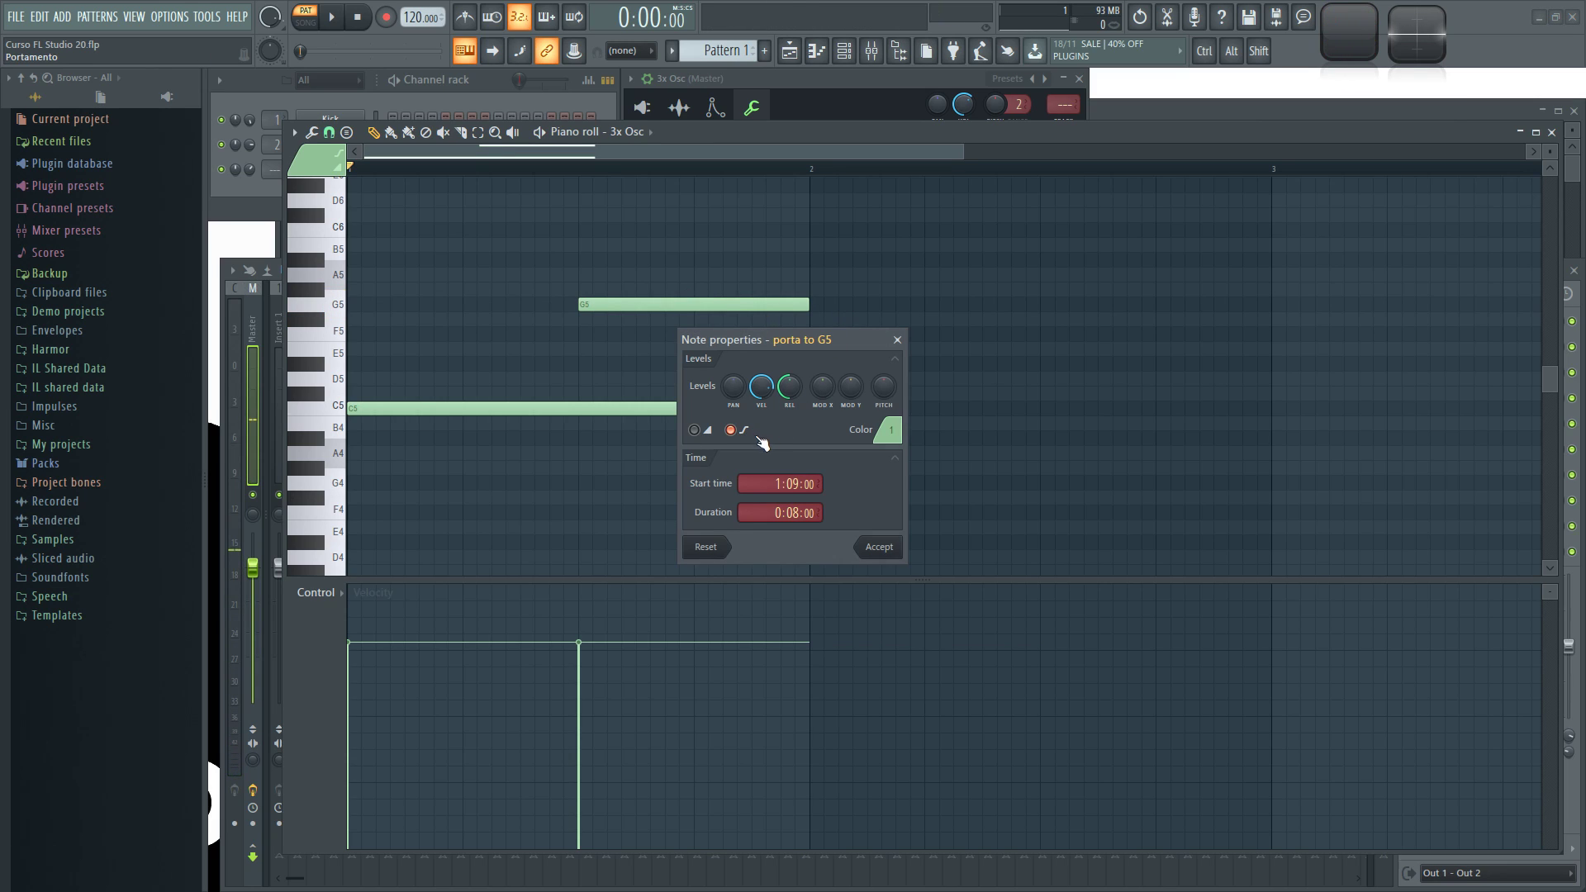
{"action": "left_click", "coordinate": [888, 548]}
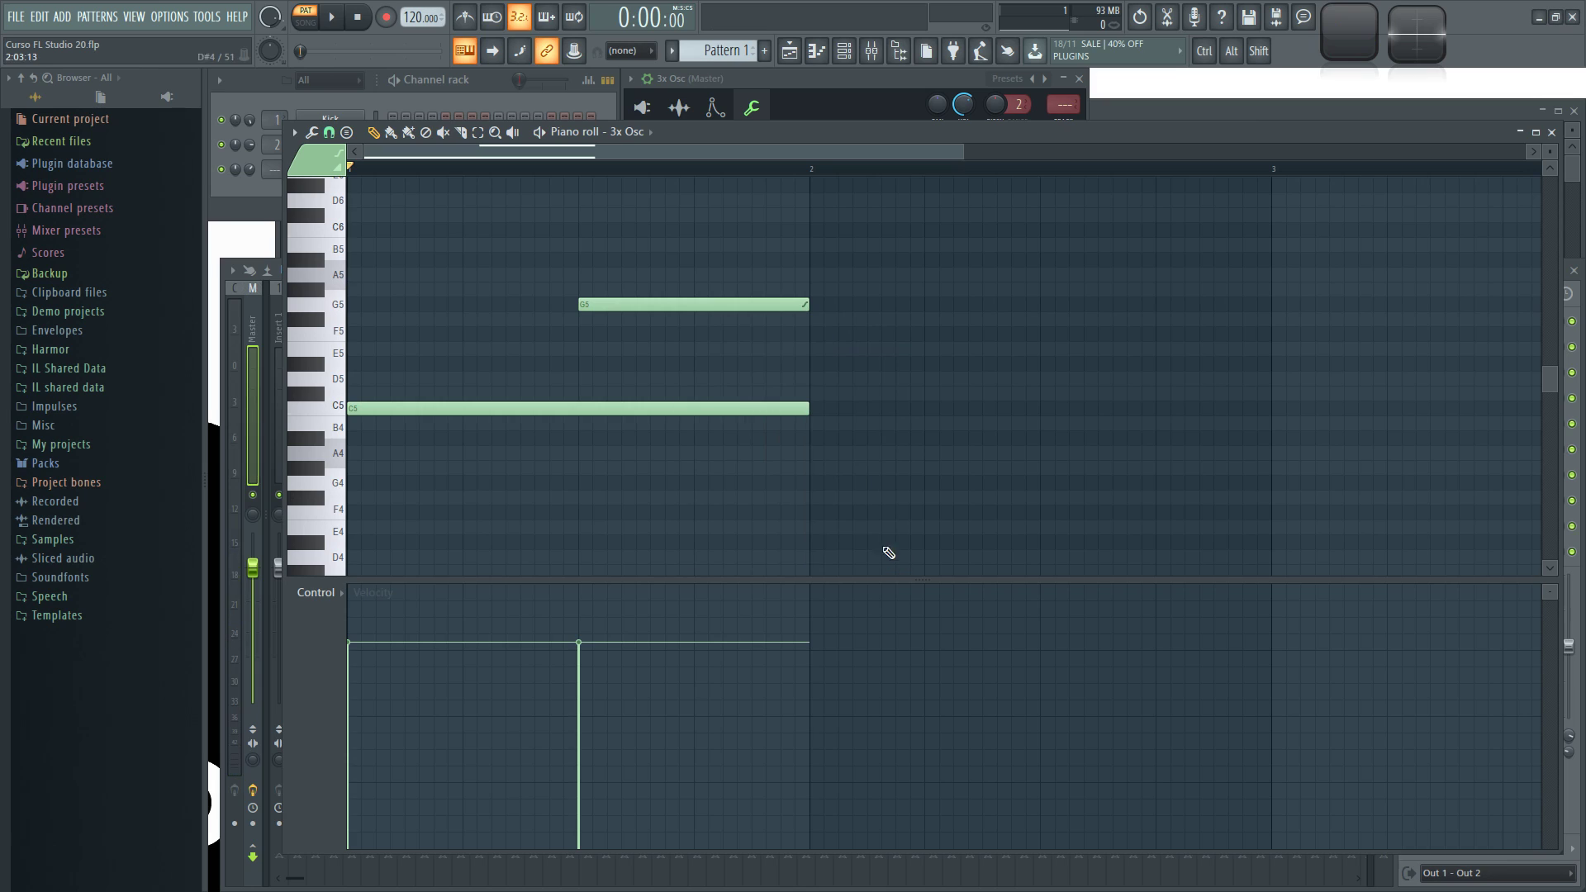
Step: Reopen the G5 note's properties, check the portamento option and accept
{"action": "double_click", "coordinate": [661, 305]}
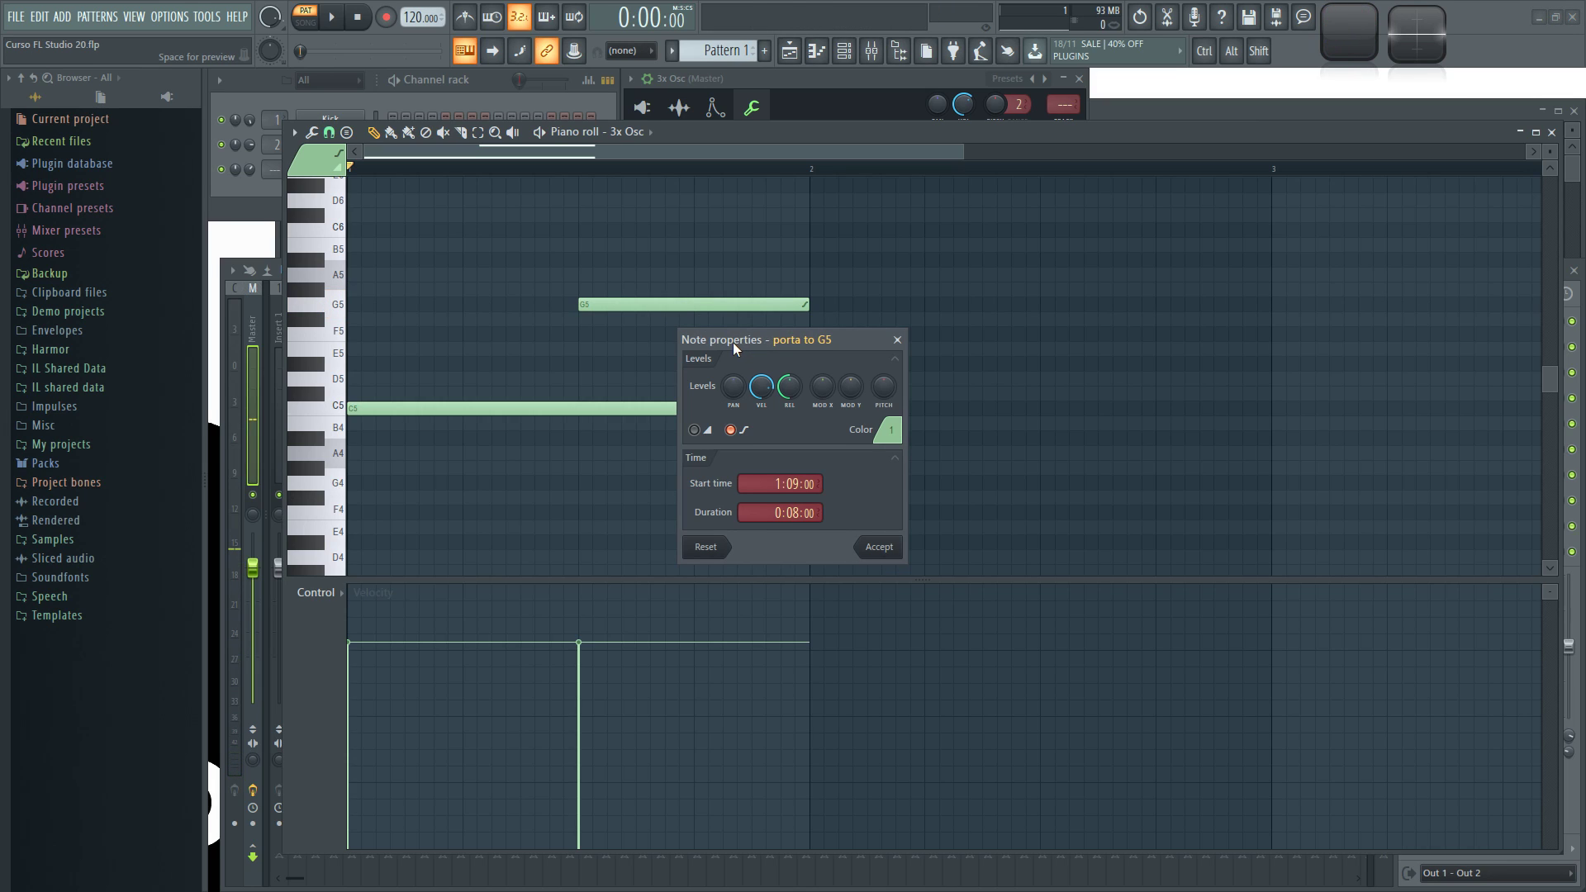
{"action": "left_click_drag", "start_coordinate": [732, 342], "coordinate": [718, 327]}
{"action": "left_click", "coordinate": [731, 419]}
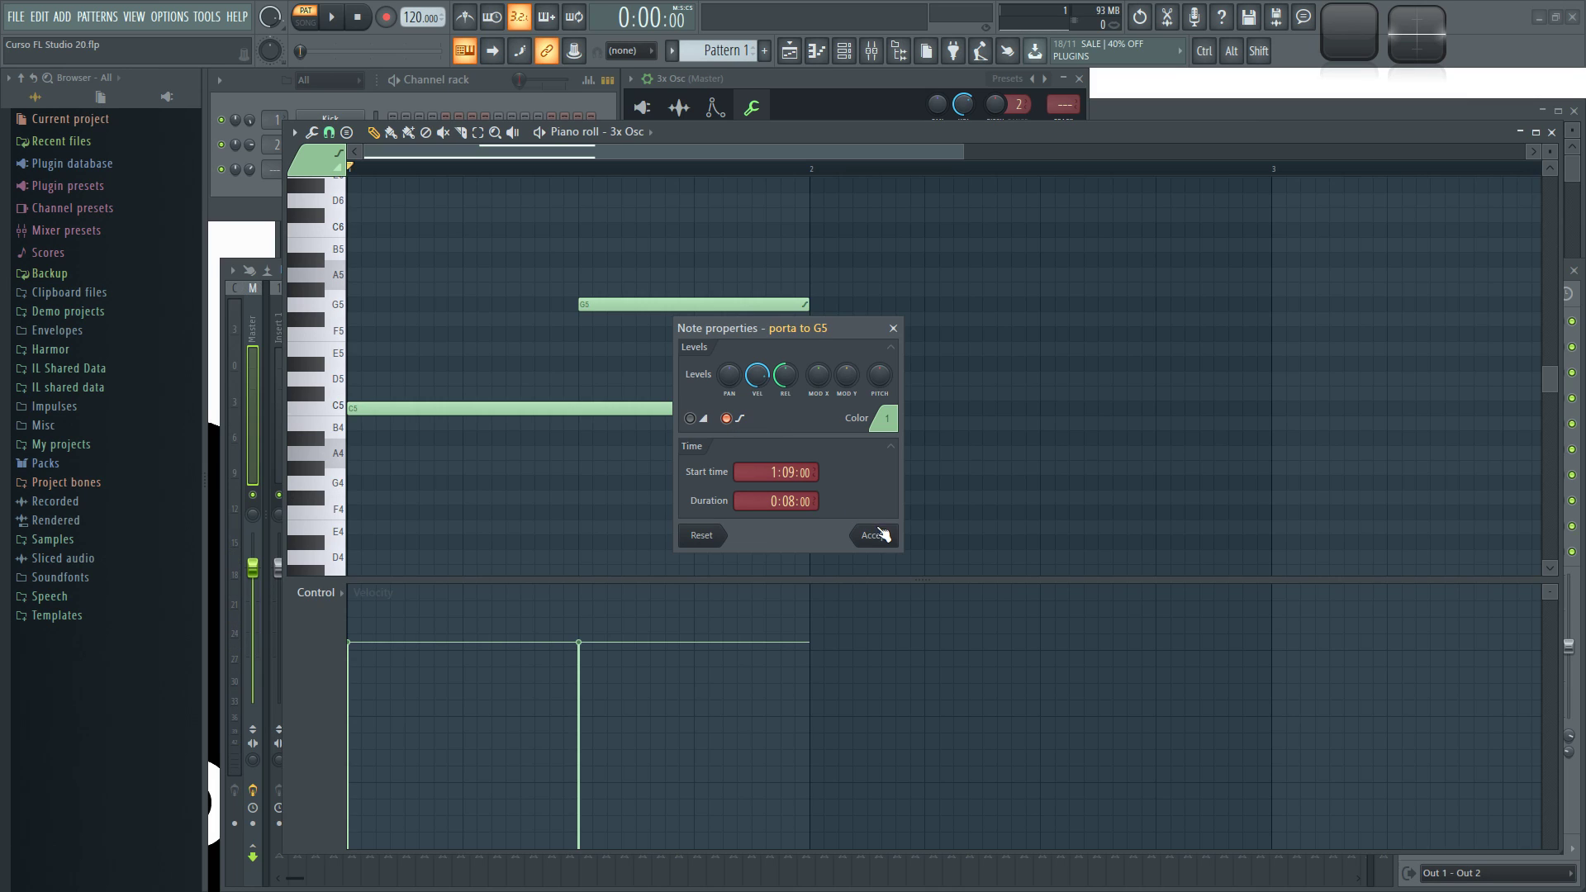
{"action": "left_click", "coordinate": [874, 535]}
Step: Play the portamento notes with the 3x Osc gate at minimum and the time shift at 0:00, then turn Full porta off
{"action": "left_click", "coordinate": [847, 87]}
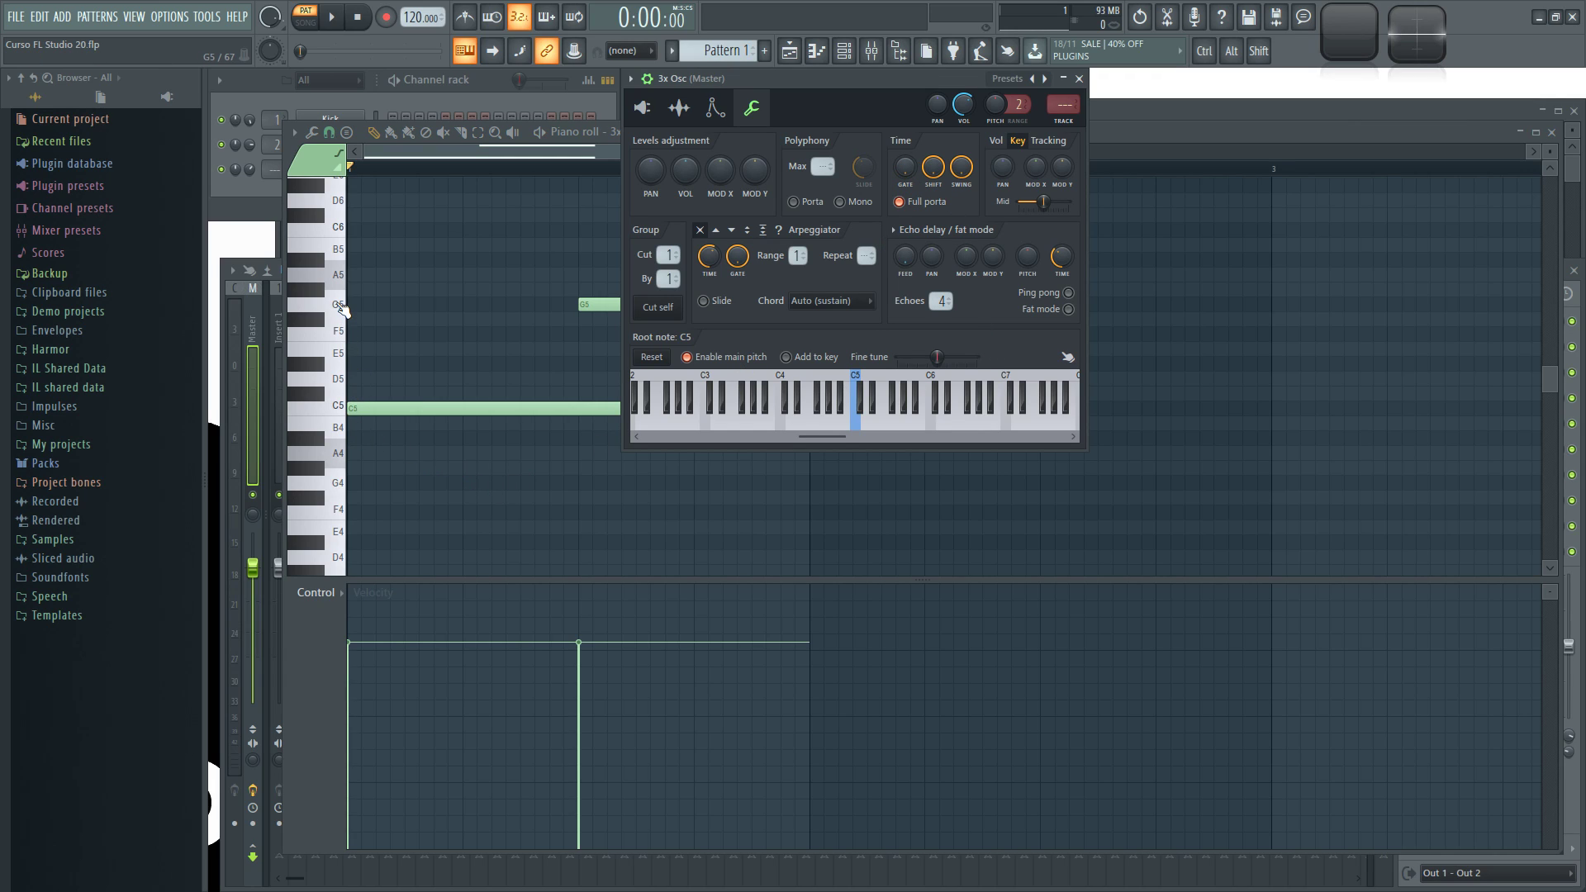
{"action": "key", "text": "space"}
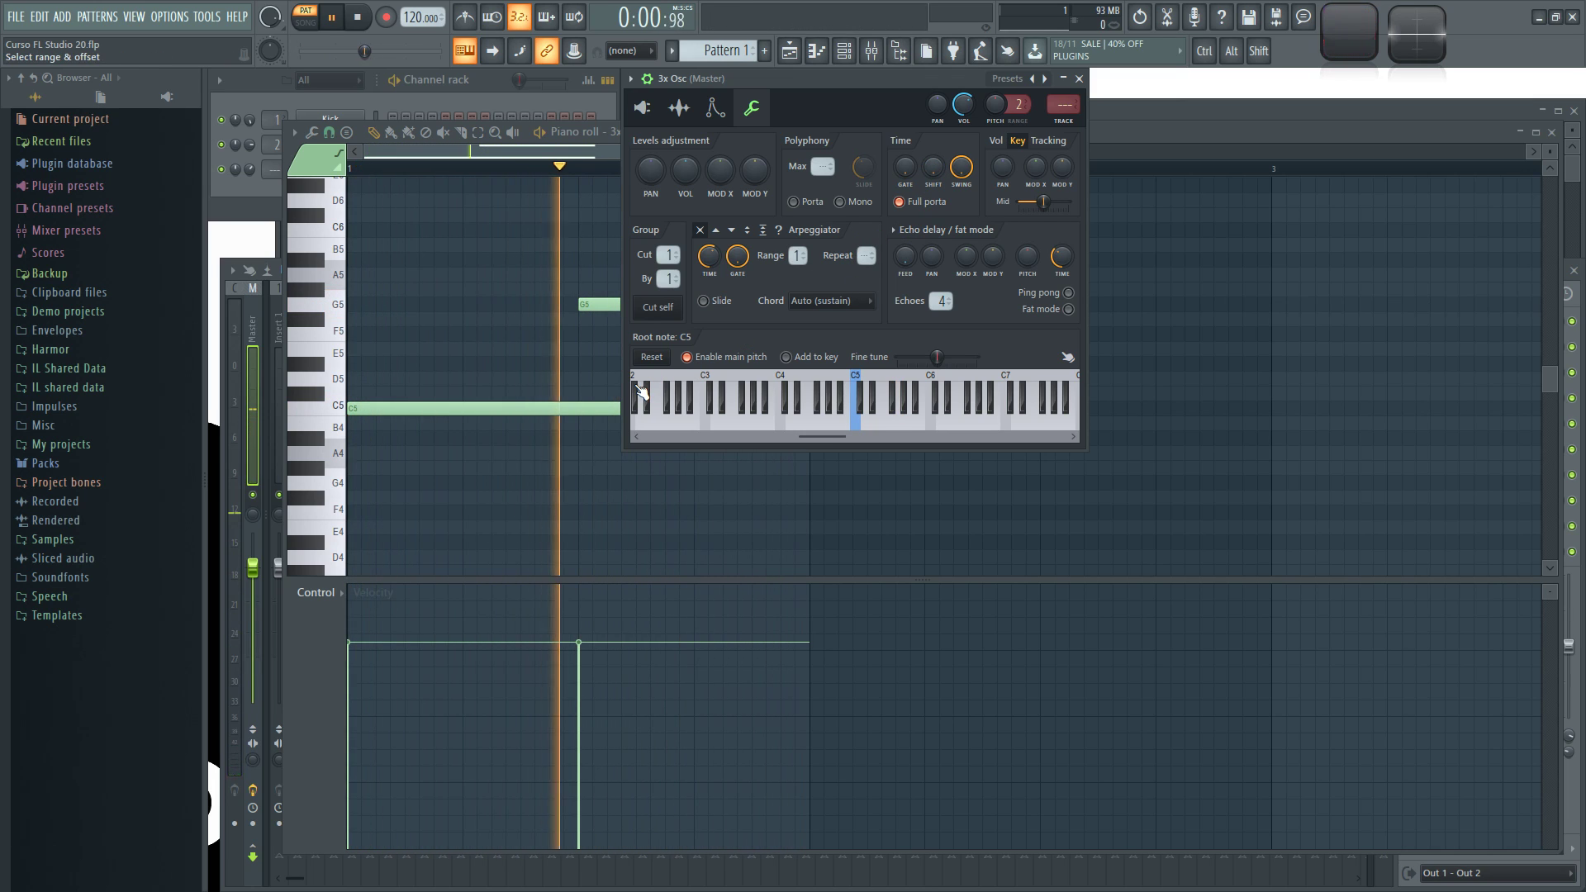
{"action": "key", "text": "space"}
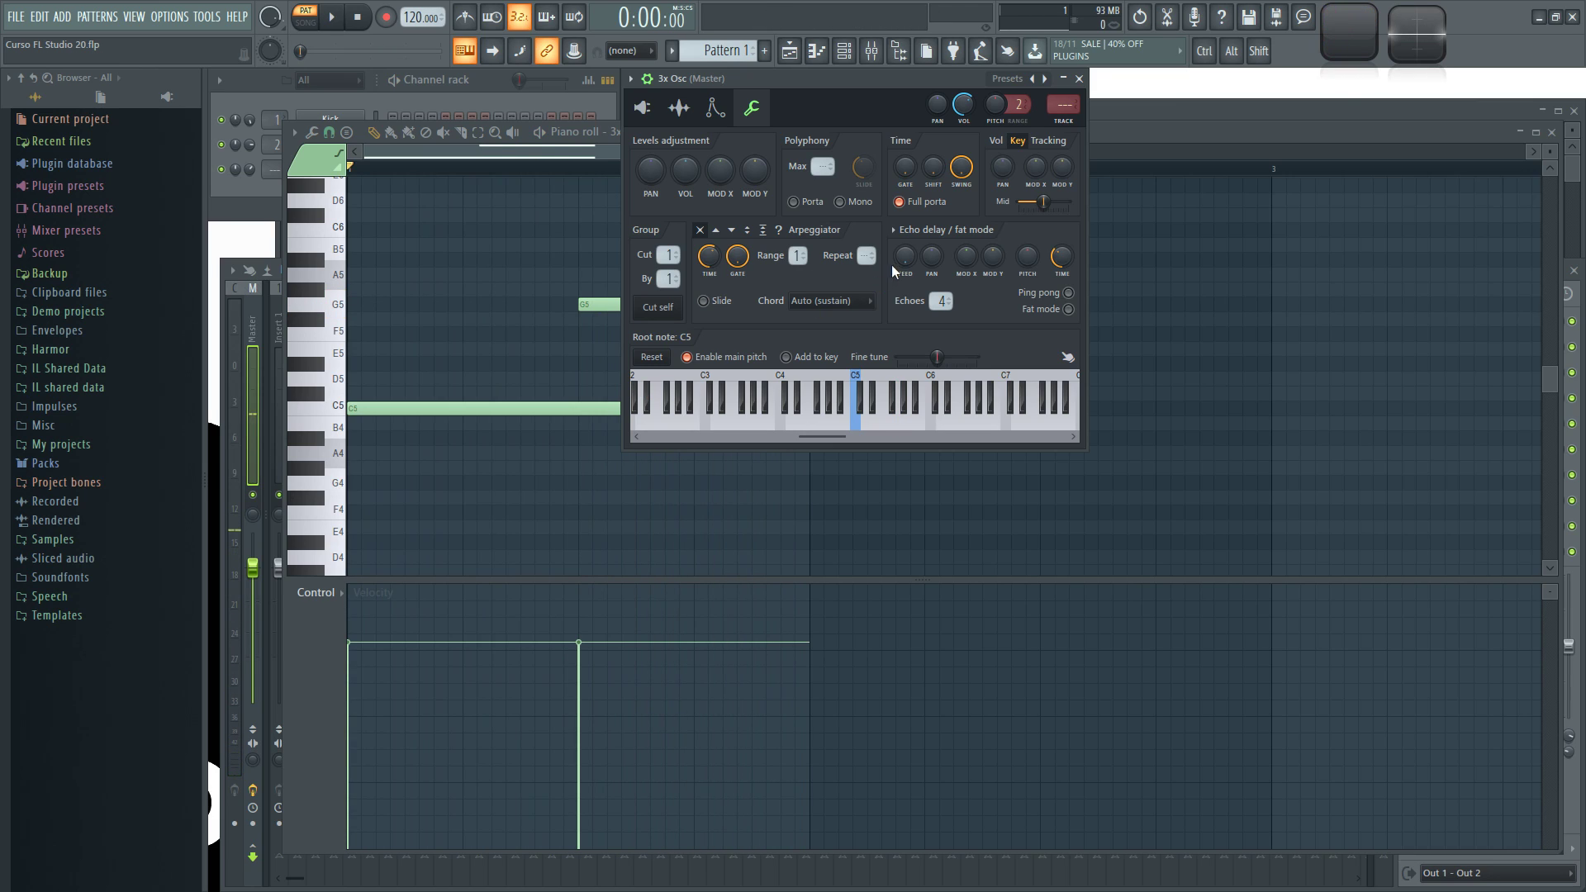
{"action": "key", "text": "space"}
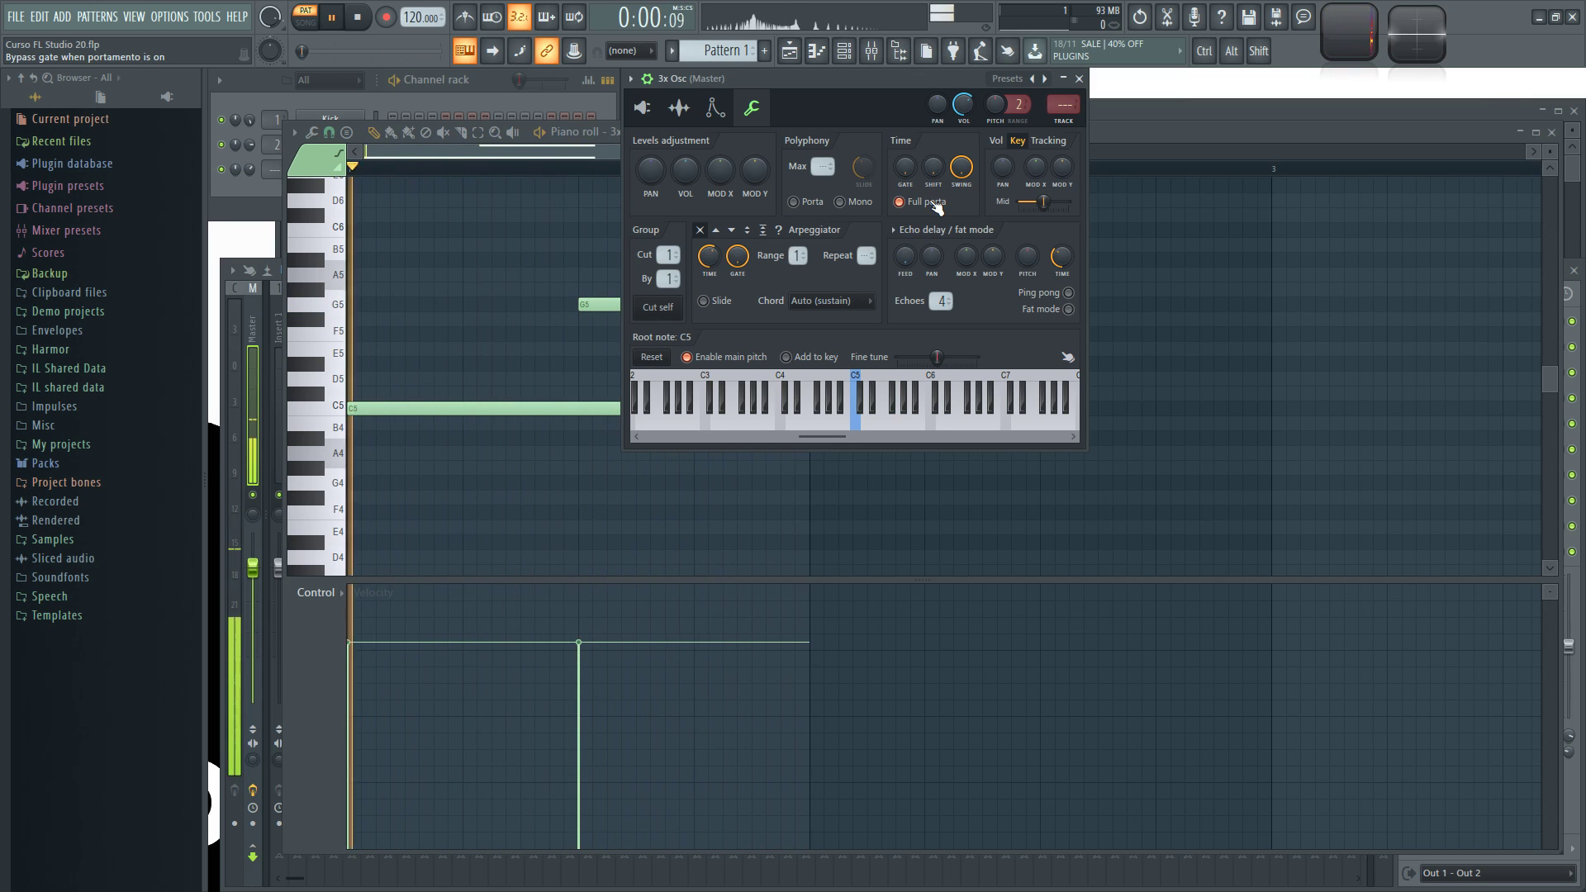
{"action": "key", "text": "space"}
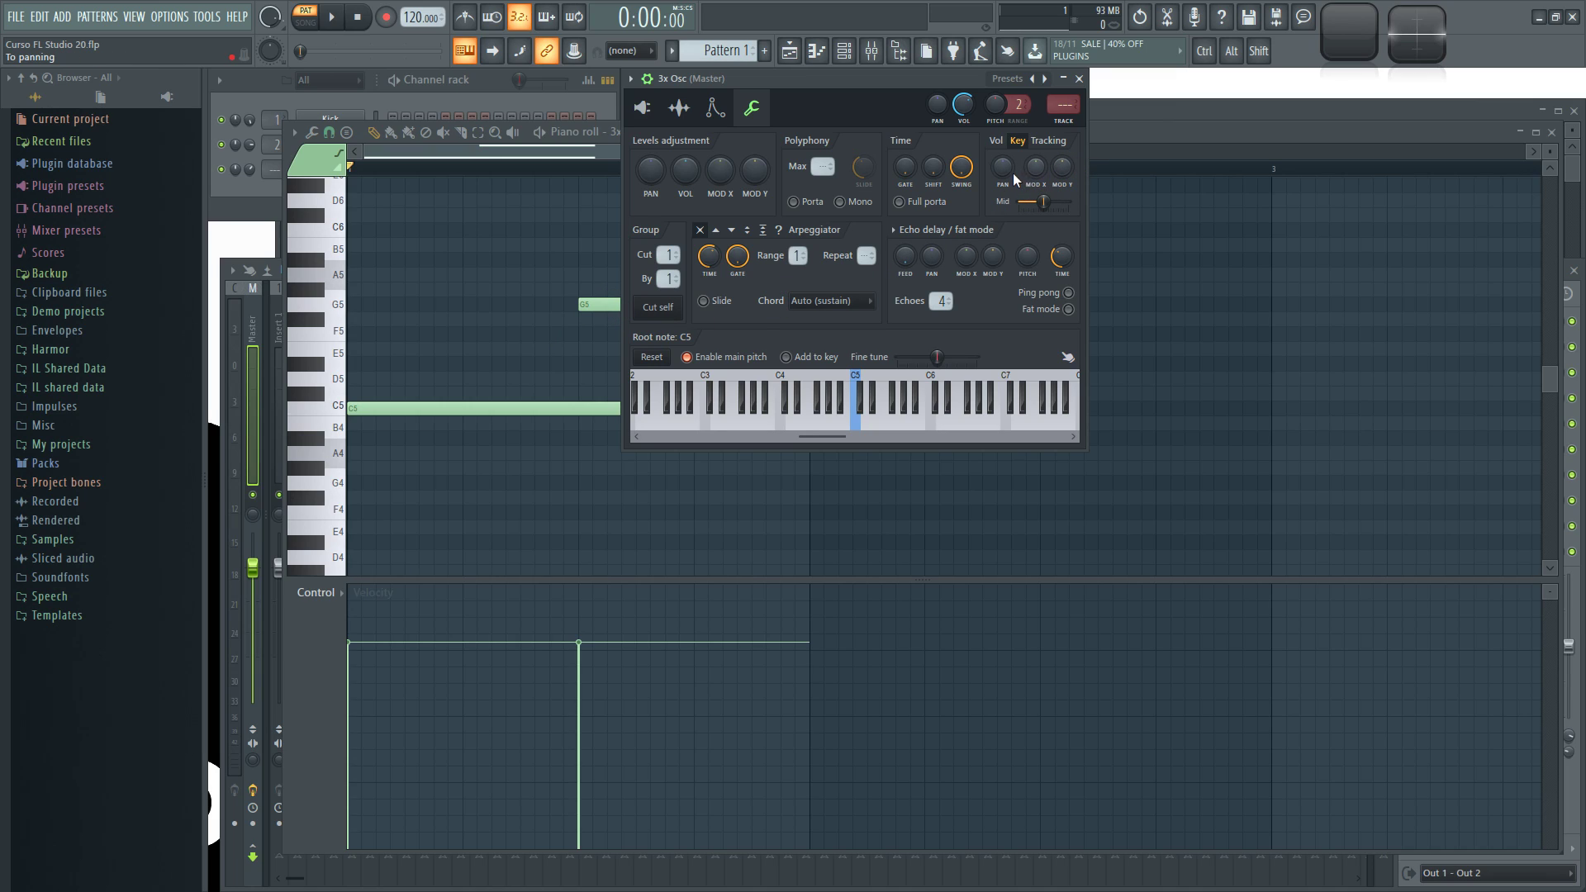
Step: Switch the tracking target between Vol and Key, ending on Vol
{"action": "left_click", "coordinate": [998, 141]}
{"action": "left_click", "coordinate": [1021, 143]}
{"action": "left_click", "coordinate": [998, 142]}
Step: Delete the C5 and G5 notes and place a single C5 note 0:04:00 long at the start of the pattern
{"action": "right_click", "coordinate": [462, 408]}
{"action": "right_click", "coordinate": [623, 304]}
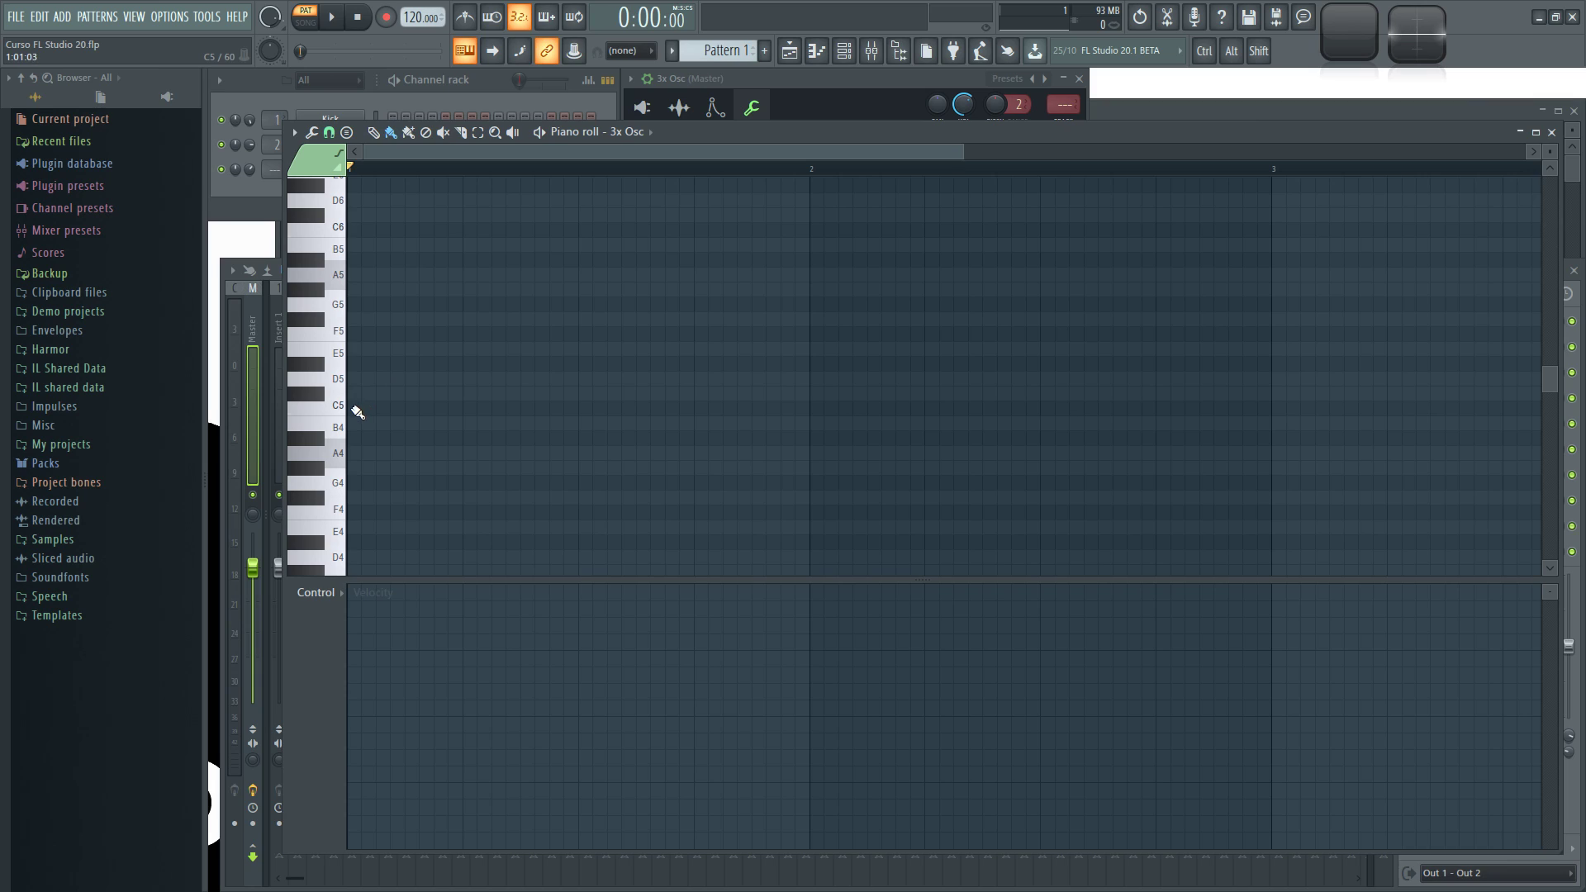
{"action": "left_click_drag", "start_coordinate": [351, 409], "coordinate": [1155, 409]}
{"action": "right_click", "coordinate": [1157, 412]}
{"action": "left_click", "coordinate": [361, 412]}
{"action": "right_click", "coordinate": [418, 411]}
{"action": "left_click_drag", "start_coordinate": [356, 415], "coordinate": [465, 413]}
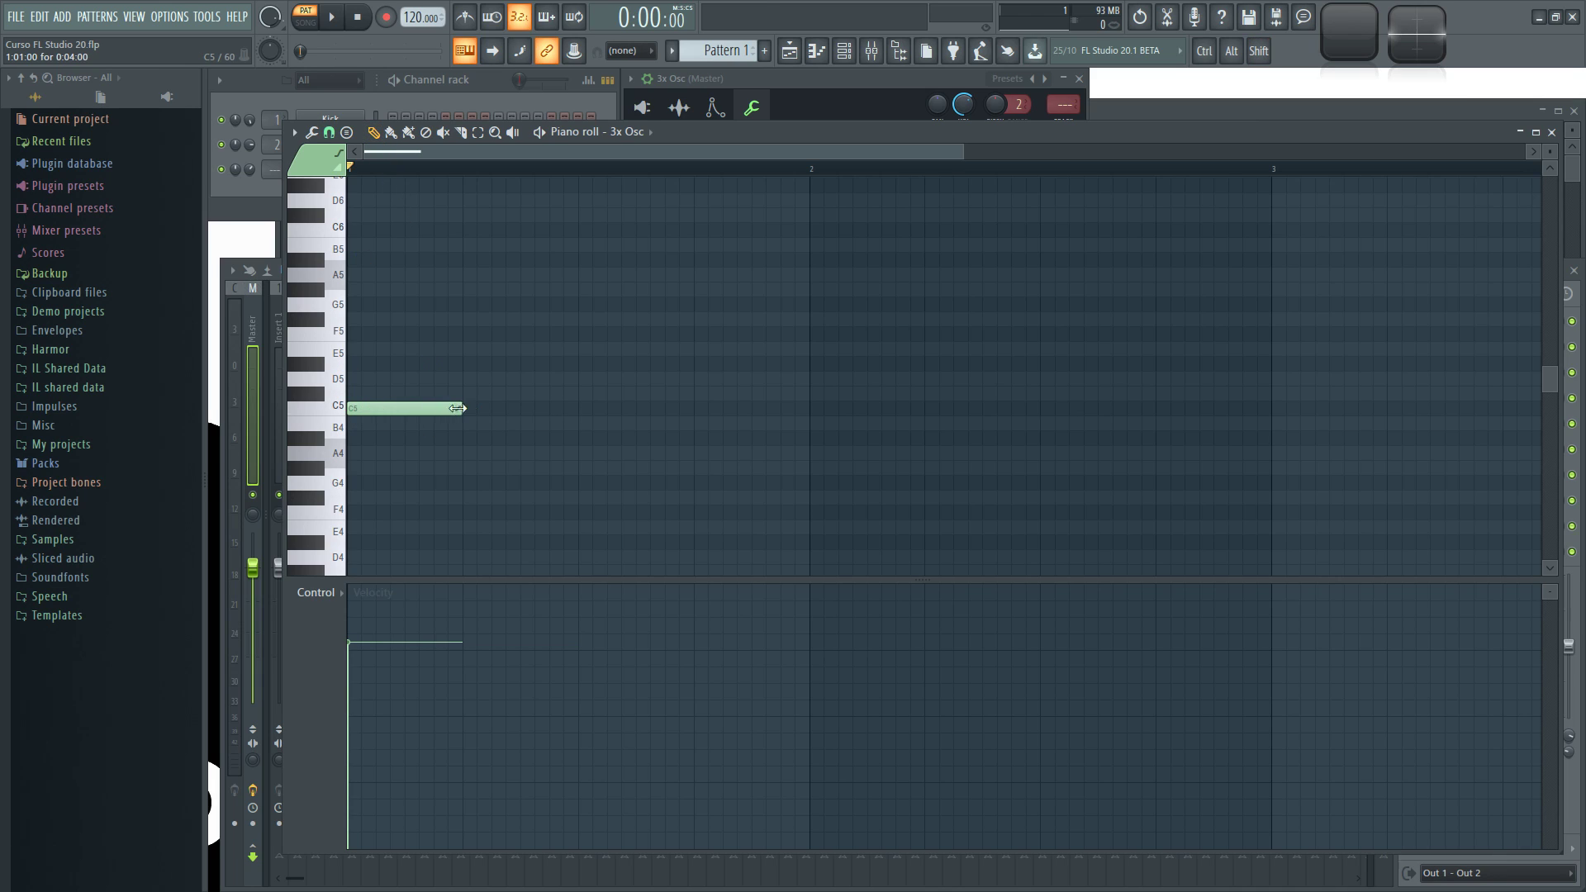
Step: Fill two bars with eight consecutive C5 notes, select them all and draw a descending velocity ramp
{"action": "double_click", "coordinate": [459, 410]}
{"action": "left_click", "coordinate": [879, 547]}
{"action": "left_click_drag", "start_coordinate": [469, 410], "coordinate": [1212, 412]}
{"action": "mouse_move", "coordinate": [1355, 484]}
{"action": "left_mouse_down", "text": "ctrl"}
{"action": "mouse_move", "coordinate": [1260, 487]}
{"action": "mouse_move", "coordinate": [350, 335]}
{"action": "left_mouse_up", "text": "ctrl"}
{"action": "left_click_drag", "start_coordinate": [358, 656], "coordinate": [1200, 839]}
Step: Audition the descending notes before and after applying volume tracking to panning
{"action": "key", "text": "space"}
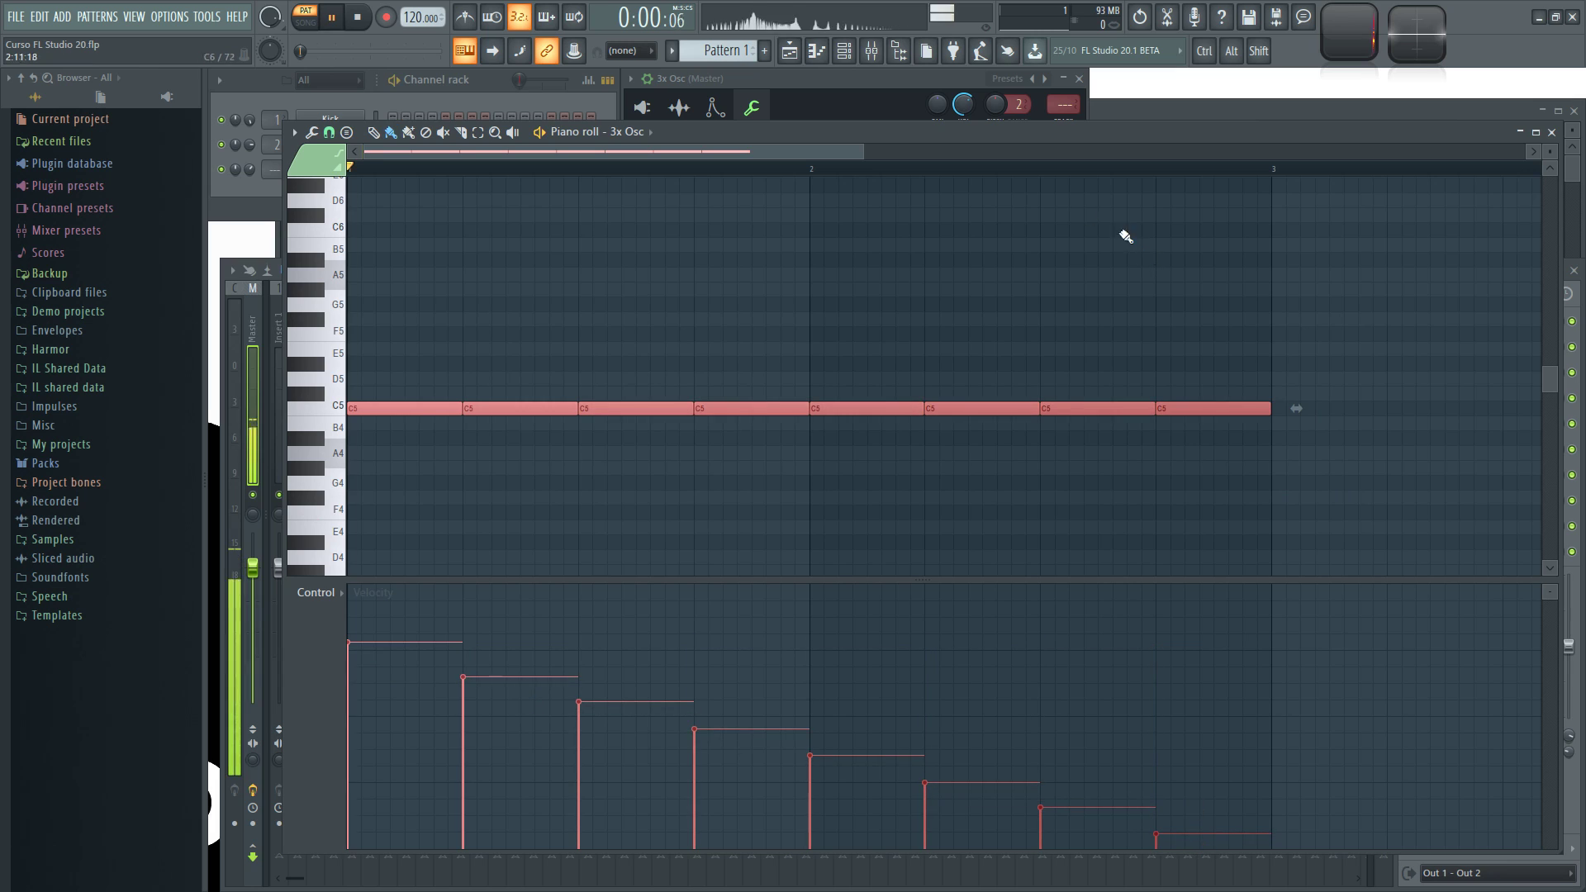
{"action": "left_click", "coordinate": [923, 81]}
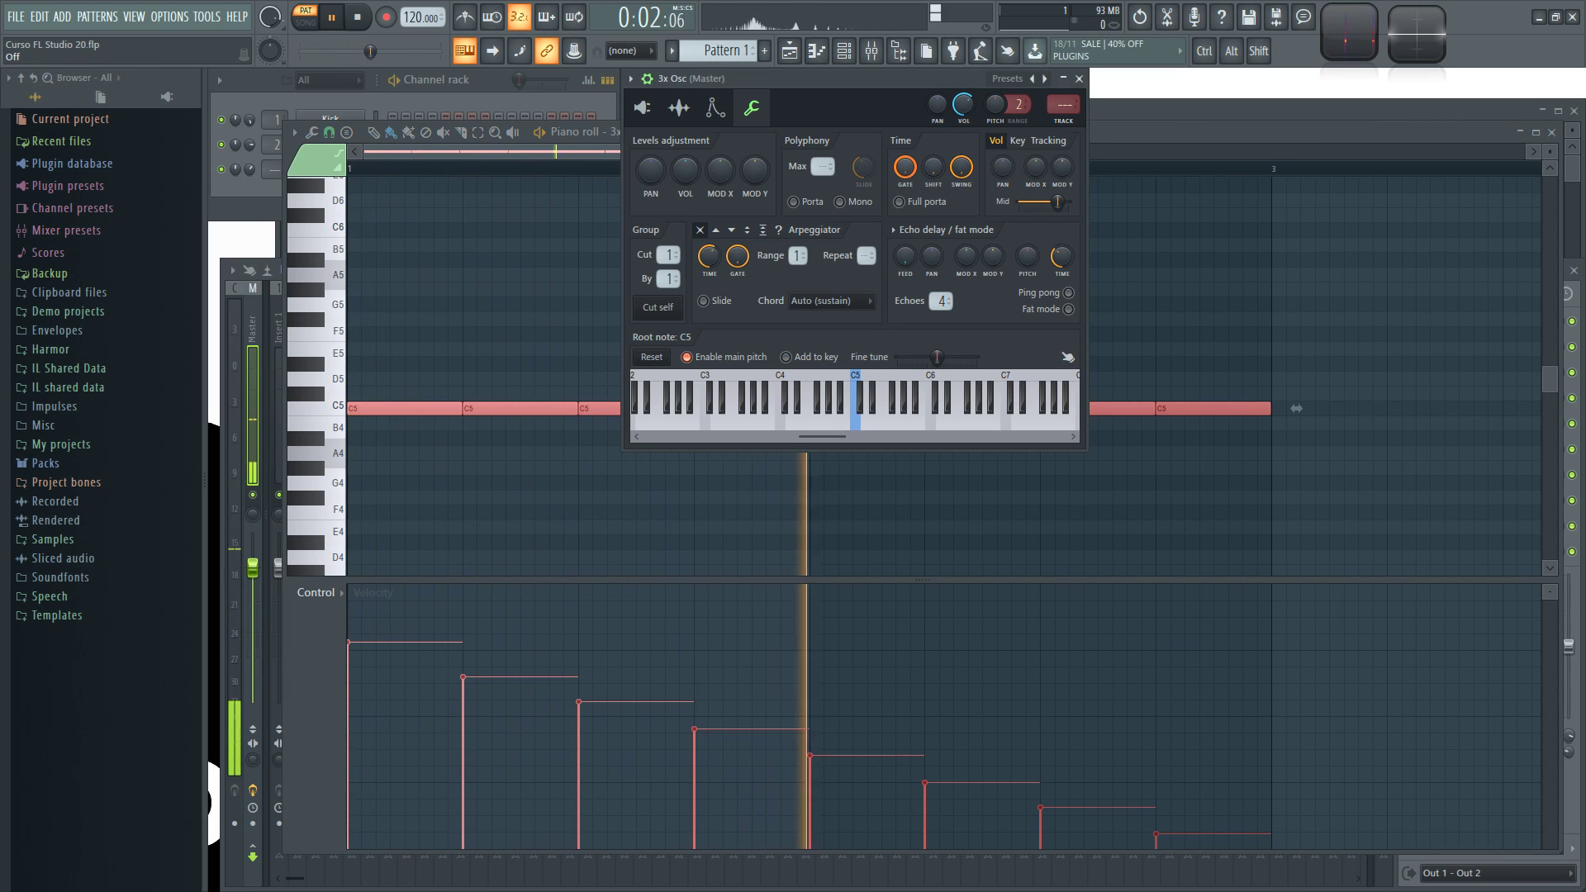
{"action": "key", "text": "space"}
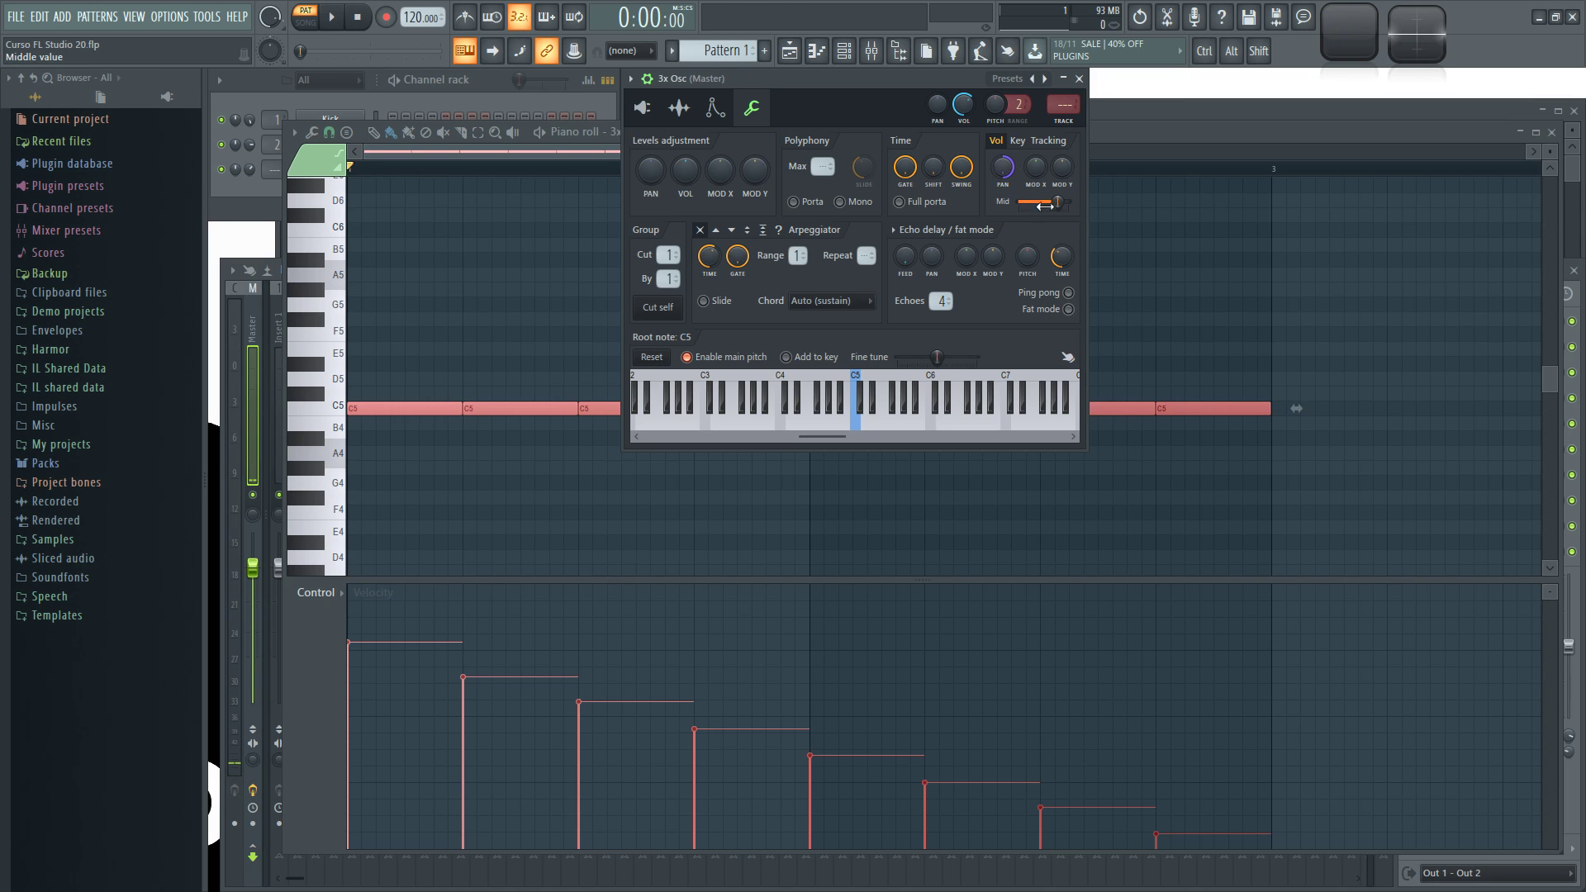
{"action": "key", "text": "space"}
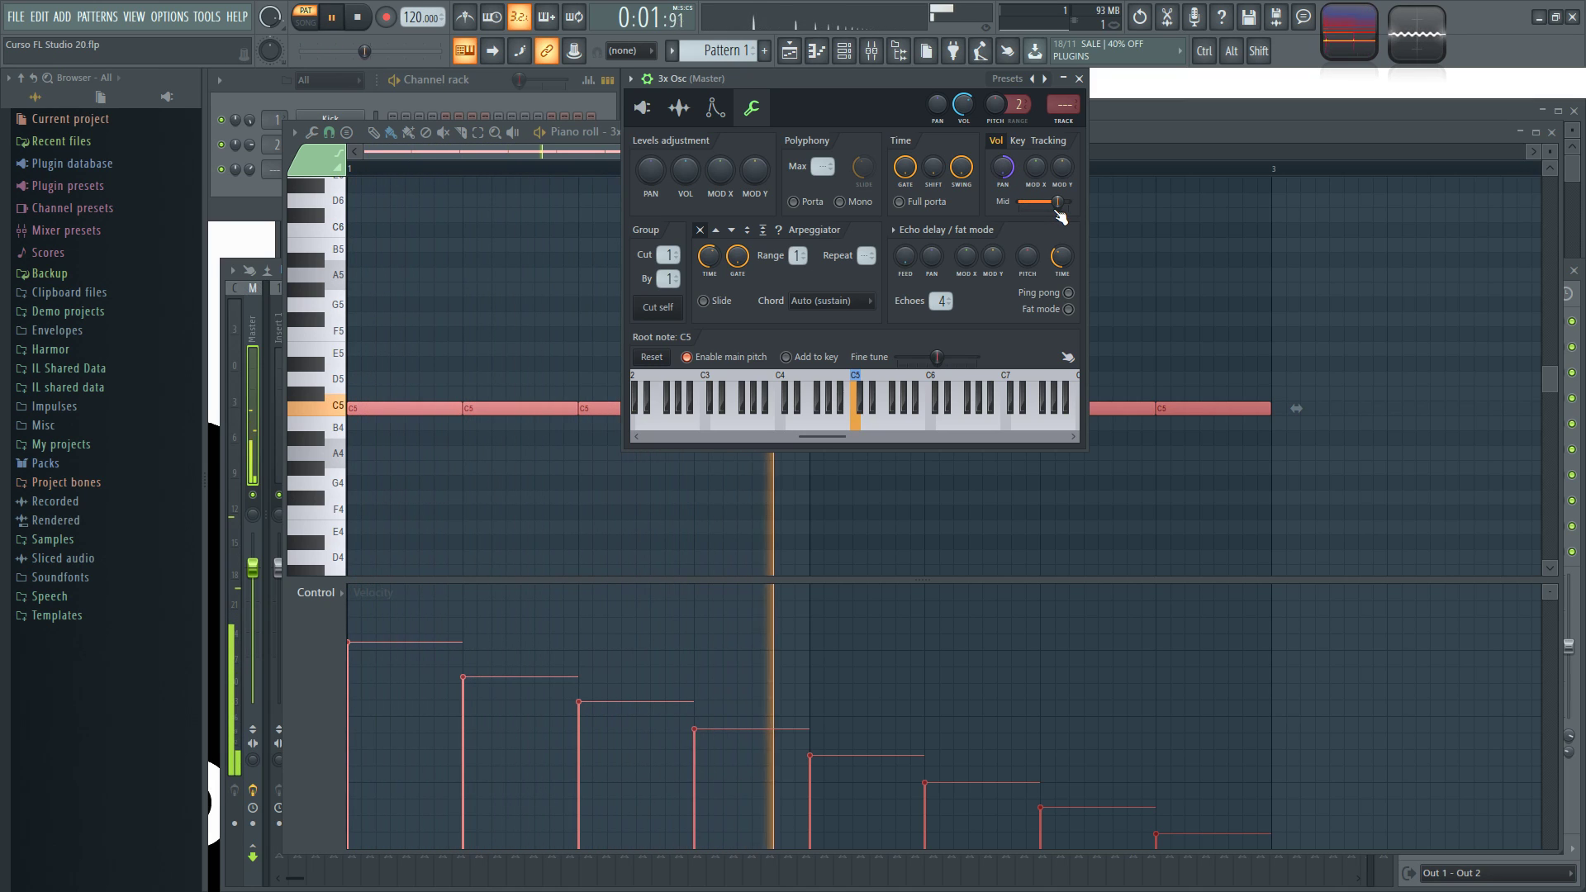
{"action": "key", "text": "space"}
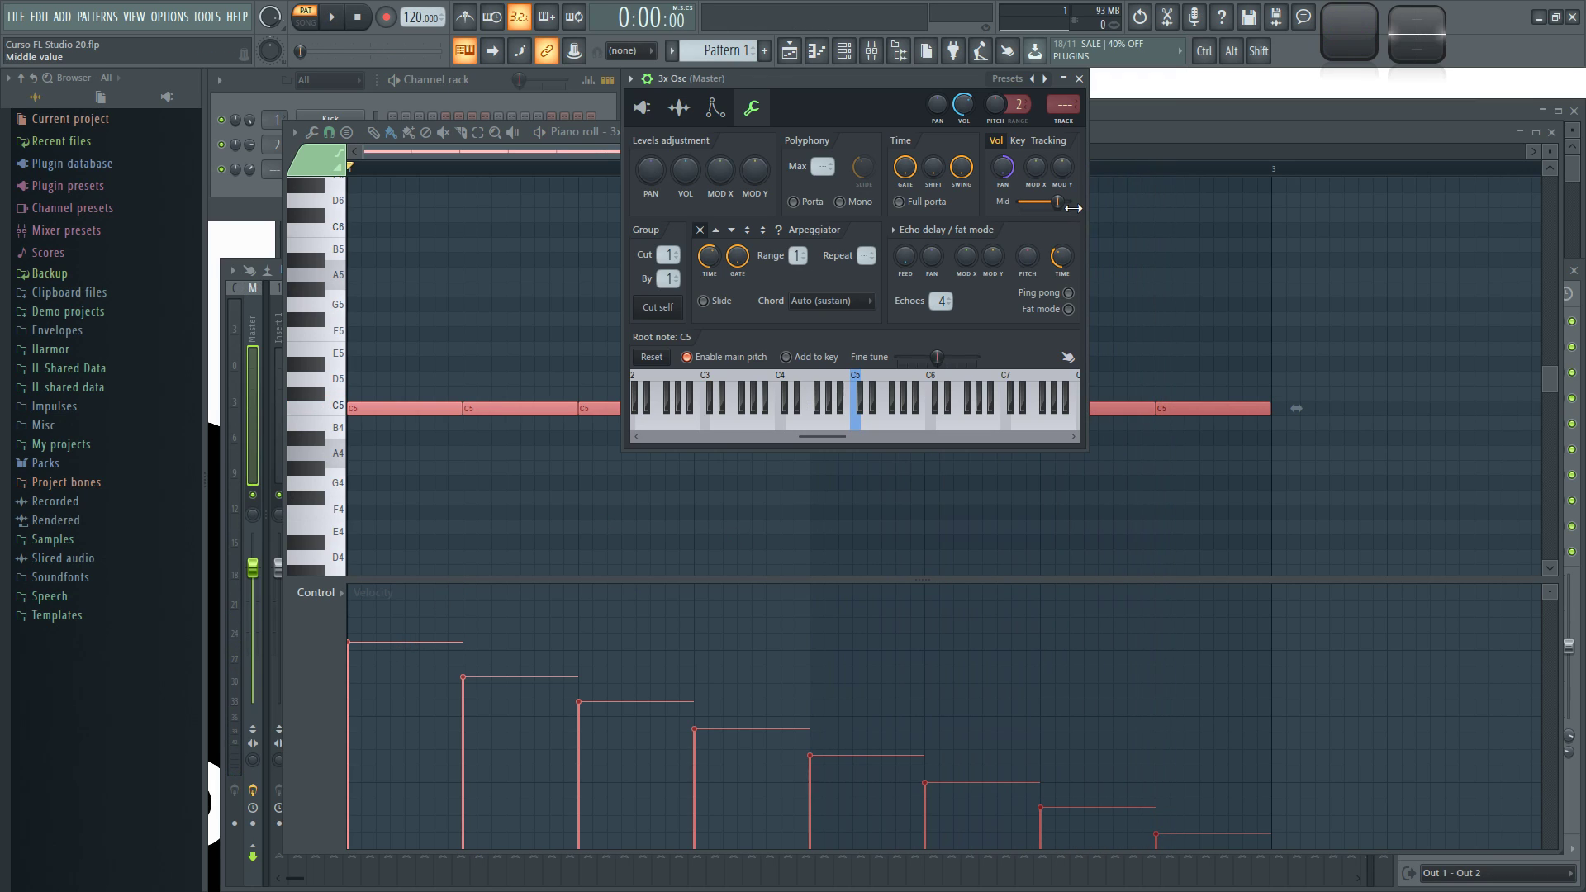
Step: Play the notes with the tracking middle value at minimum, then reset the middle value and the panning tracking
{"action": "left_click_drag", "start_coordinate": [1066, 209], "coordinate": [1021, 208]}
{"action": "key", "text": "space"}
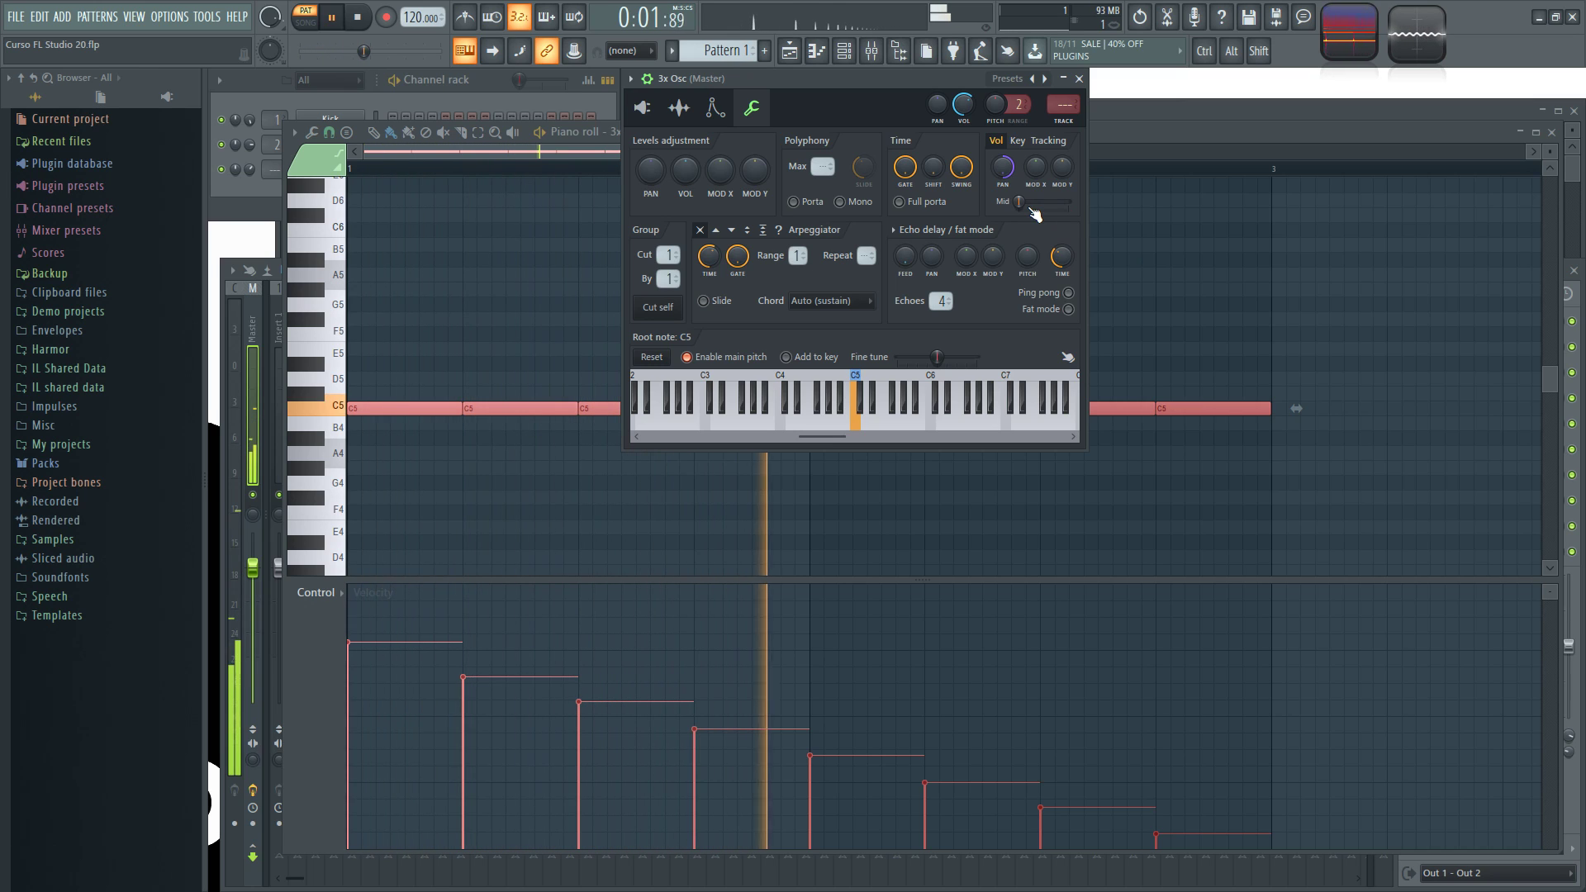
{"action": "key", "text": "space"}
{"action": "left_click", "coordinate": [1027, 206], "text": "alt"}
{"action": "left_click", "coordinate": [1004, 167], "text": "alt"}
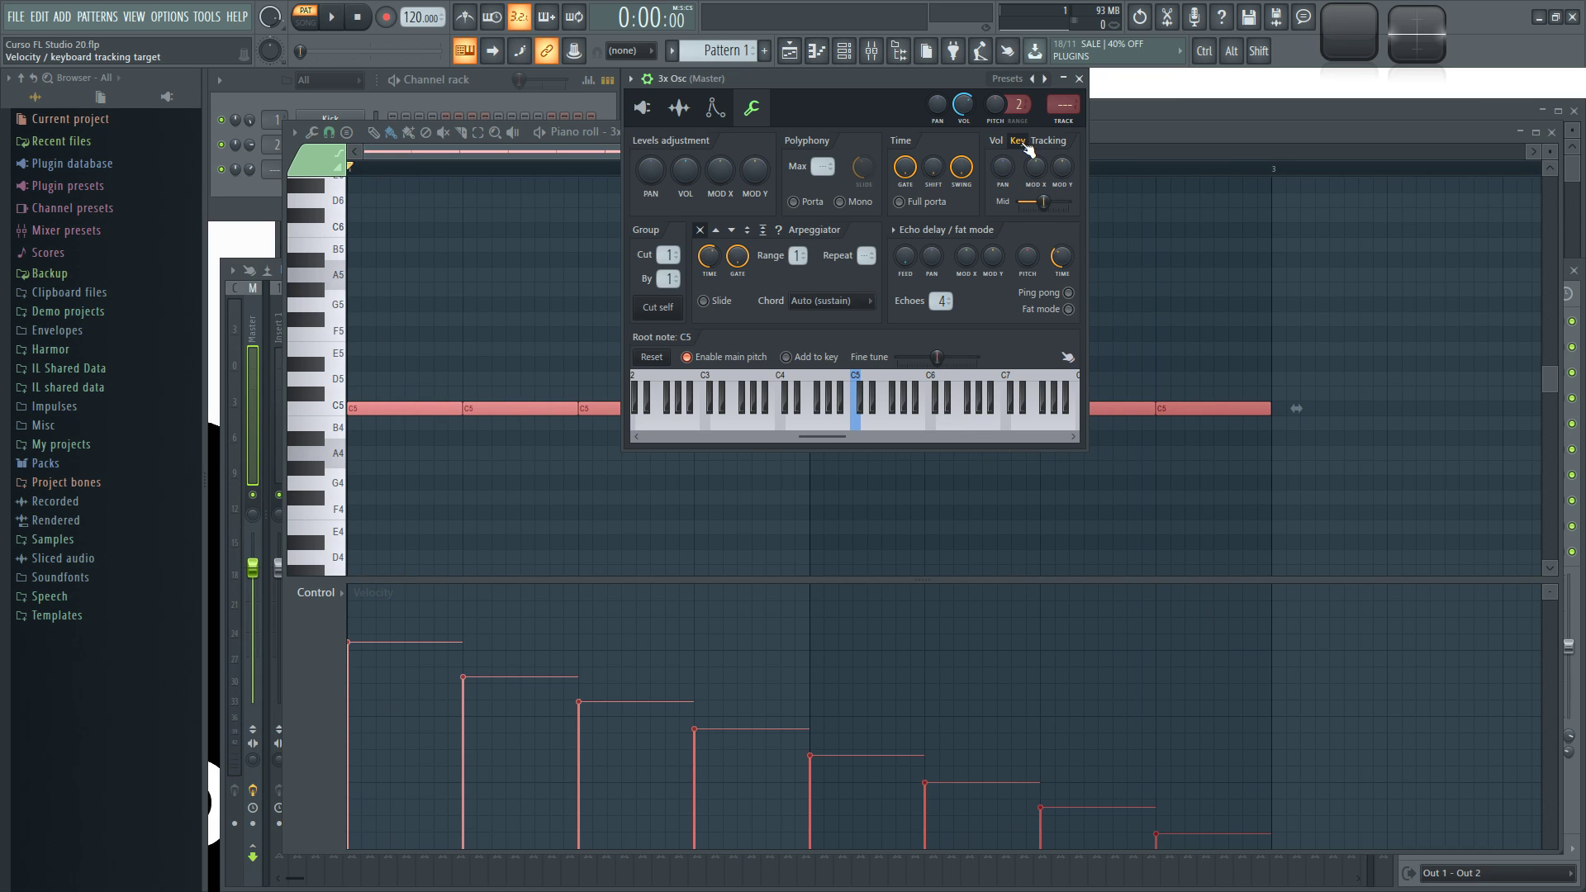
Step: Delete the C5 notes, apply key tracking to panning and play keys from low to high on the channel keyboard
{"action": "mouse_move", "coordinate": [361, 404]}
{"action": "left_mouse_down"}
{"action": "mouse_move", "coordinate": [1118, 391]}
{"action": "mouse_move", "coordinate": [775, 412]}
{"action": "left_mouse_up"}
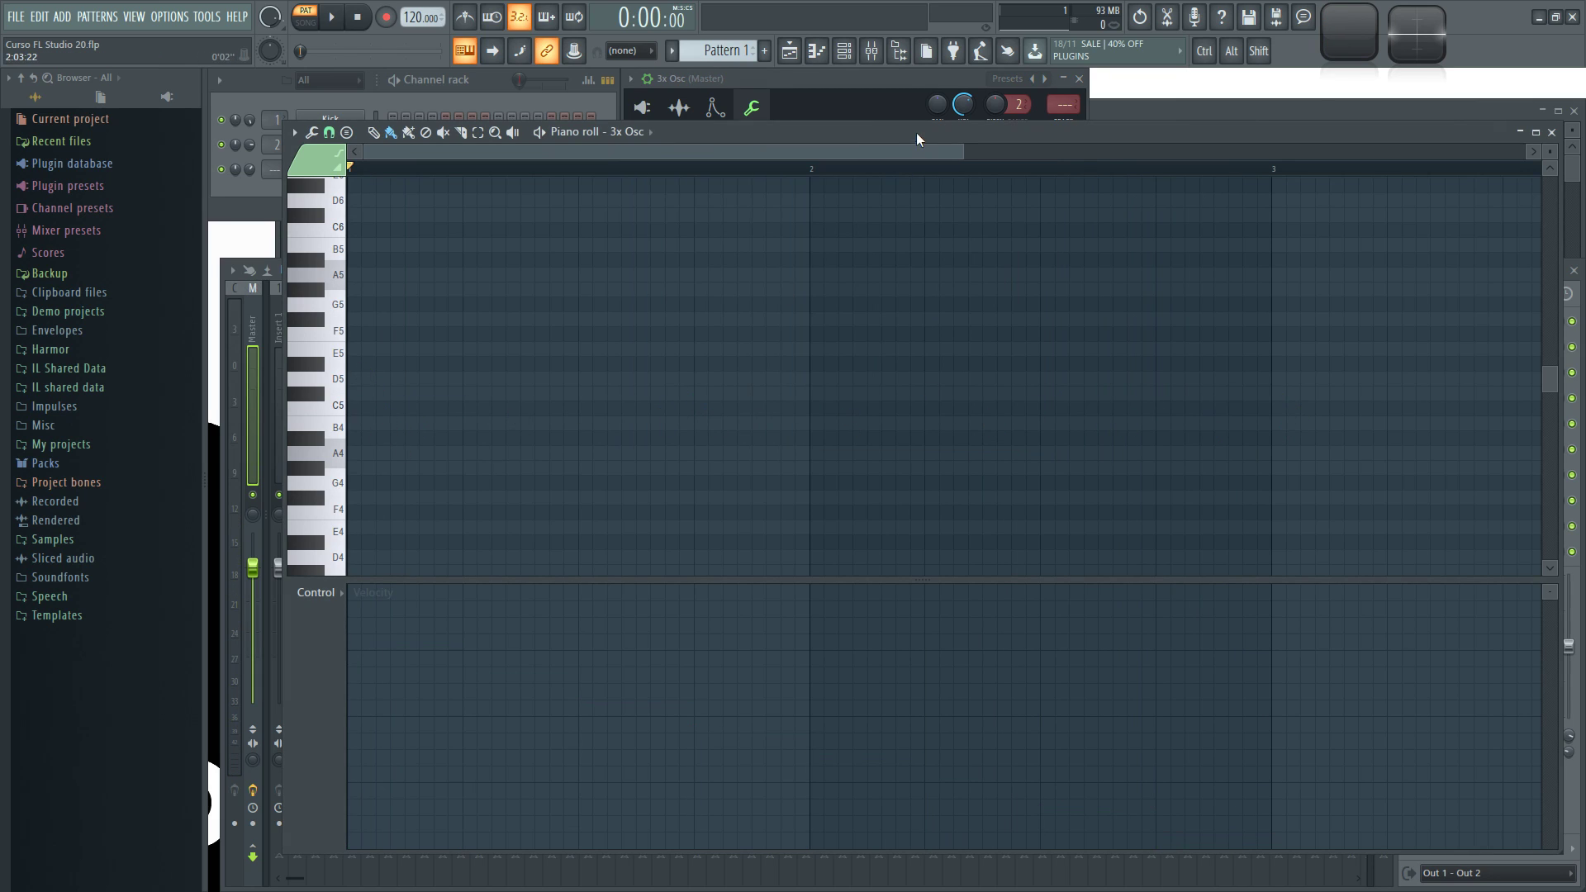
{"action": "left_click", "coordinate": [886, 89]}
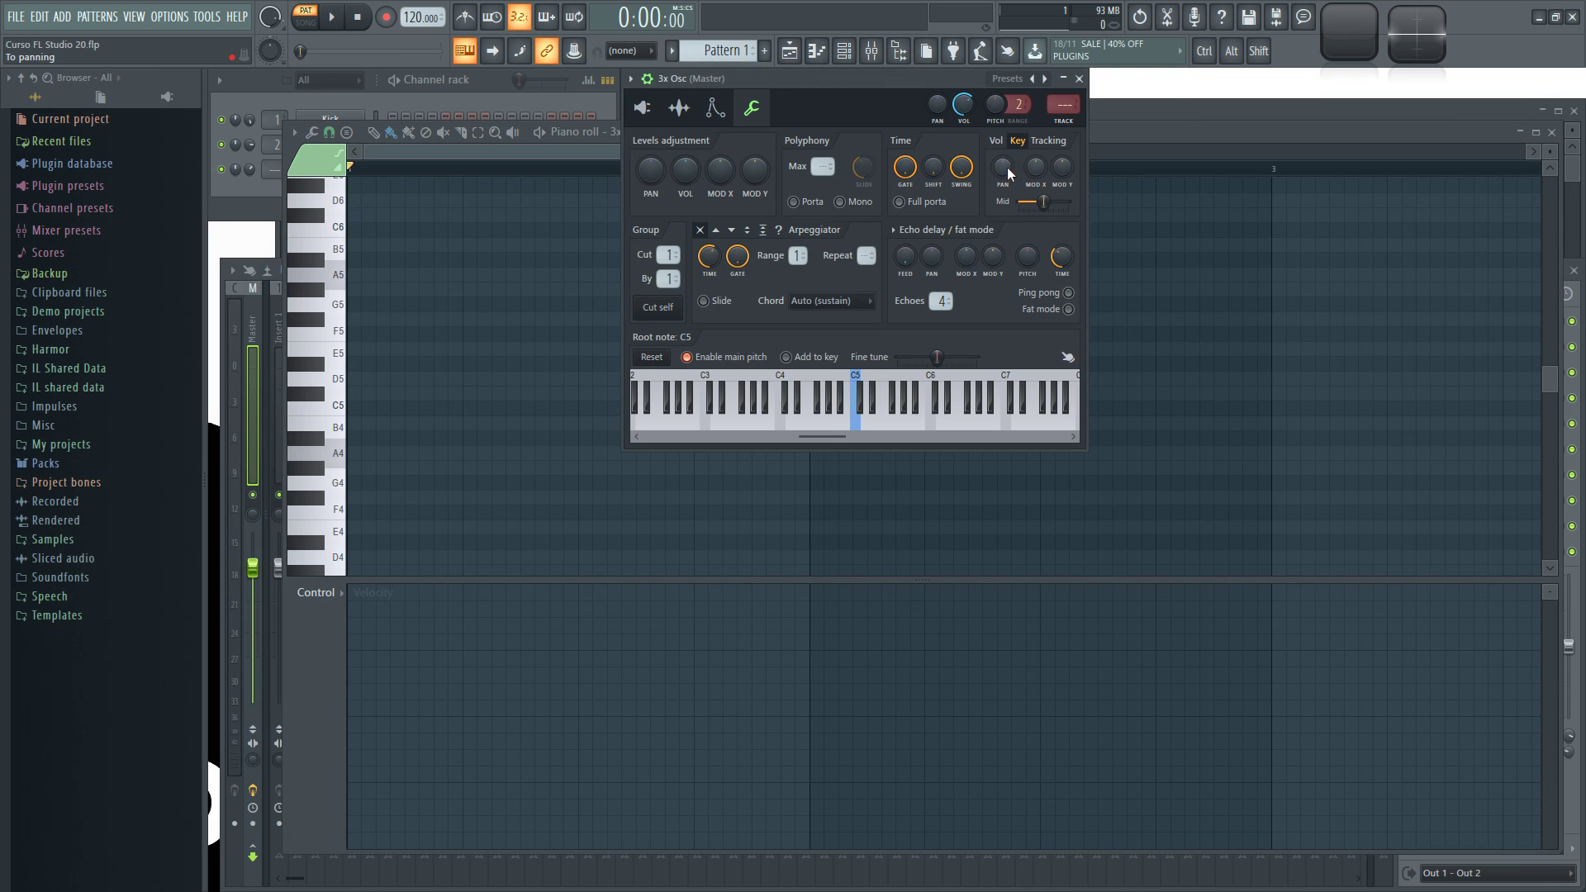
{"action": "left_click", "coordinate": [646, 417]}
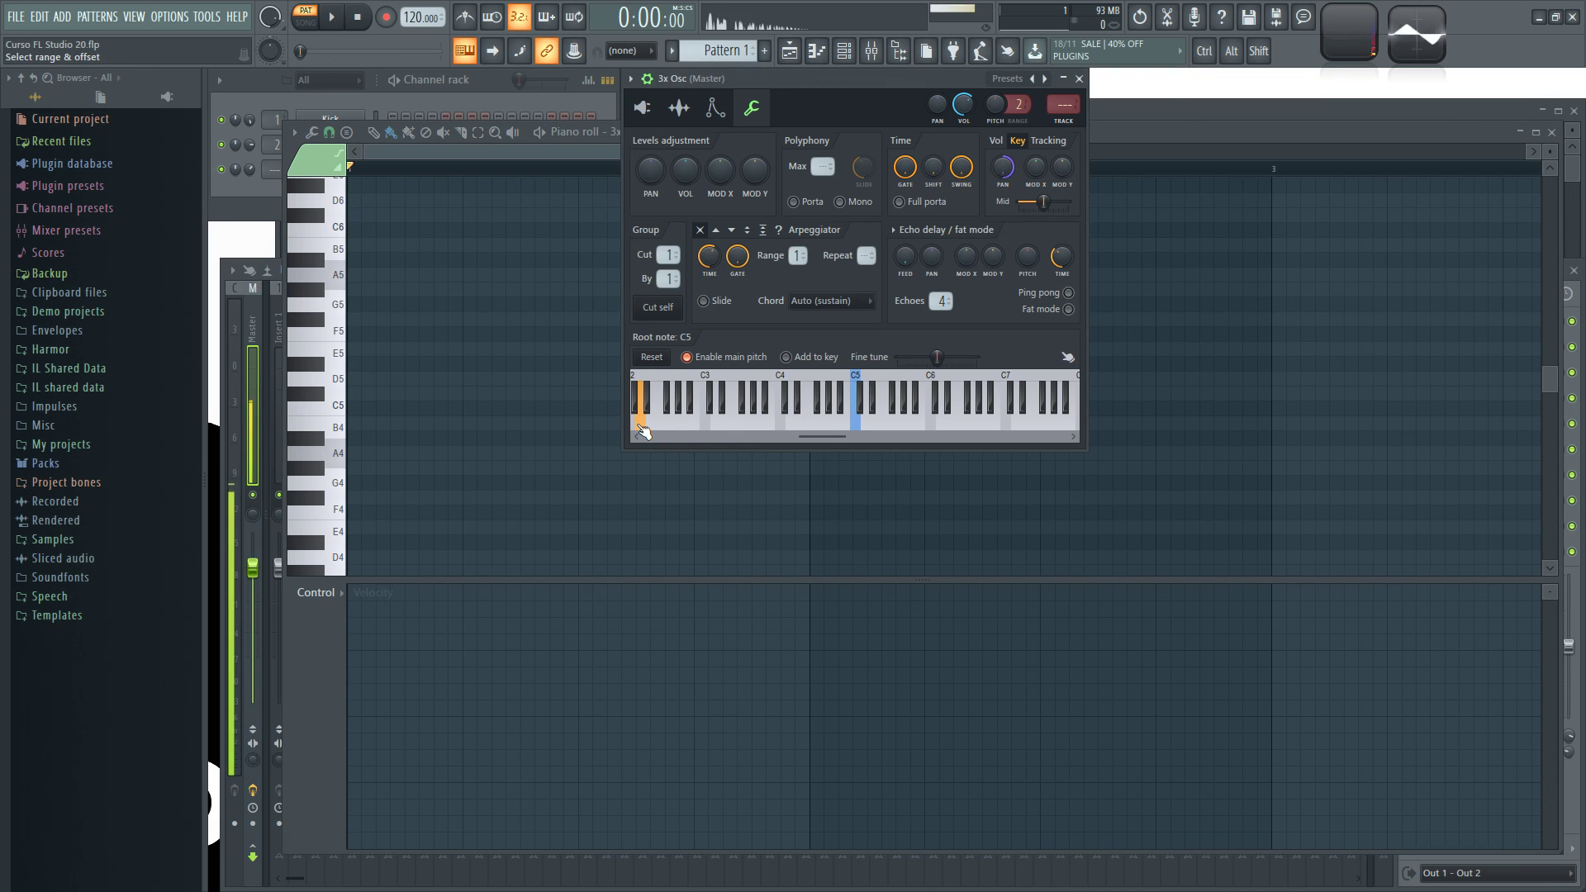
{"action": "left_click", "coordinate": [722, 417]}
{"action": "left_click", "coordinate": [787, 423]}
{"action": "left_click_drag", "start_coordinate": [851, 424], "coordinate": [1034, 430]}
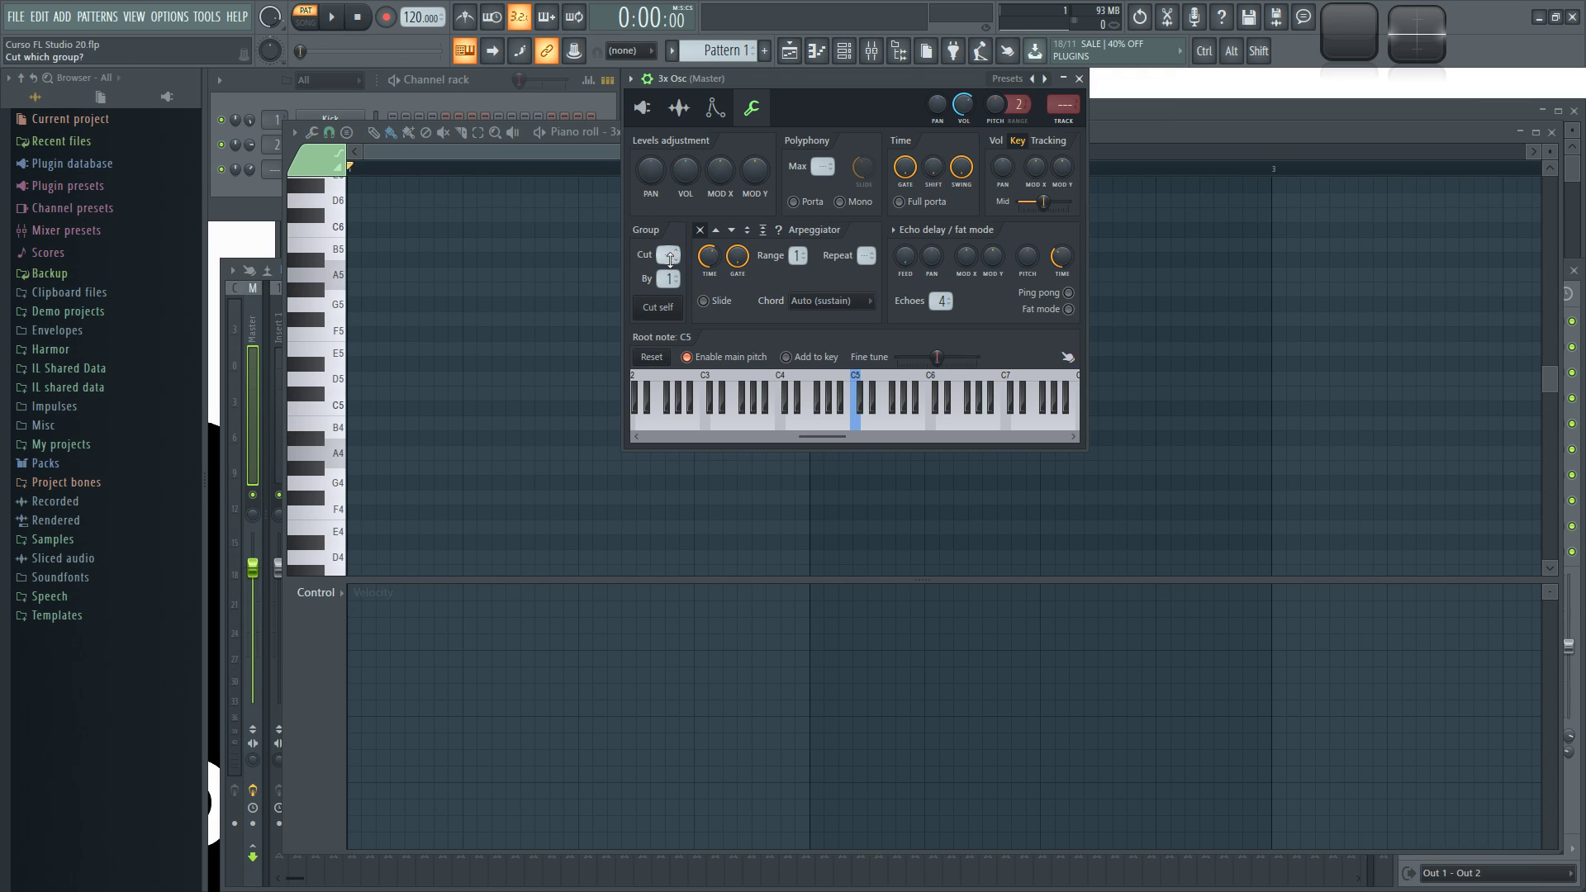
Step: Clear the Cut and By groups, open the 3x Osc volume envelope settings and play C5
{"action": "left_click", "coordinate": [661, 307]}
{"action": "left_click", "coordinate": [493, 76]}
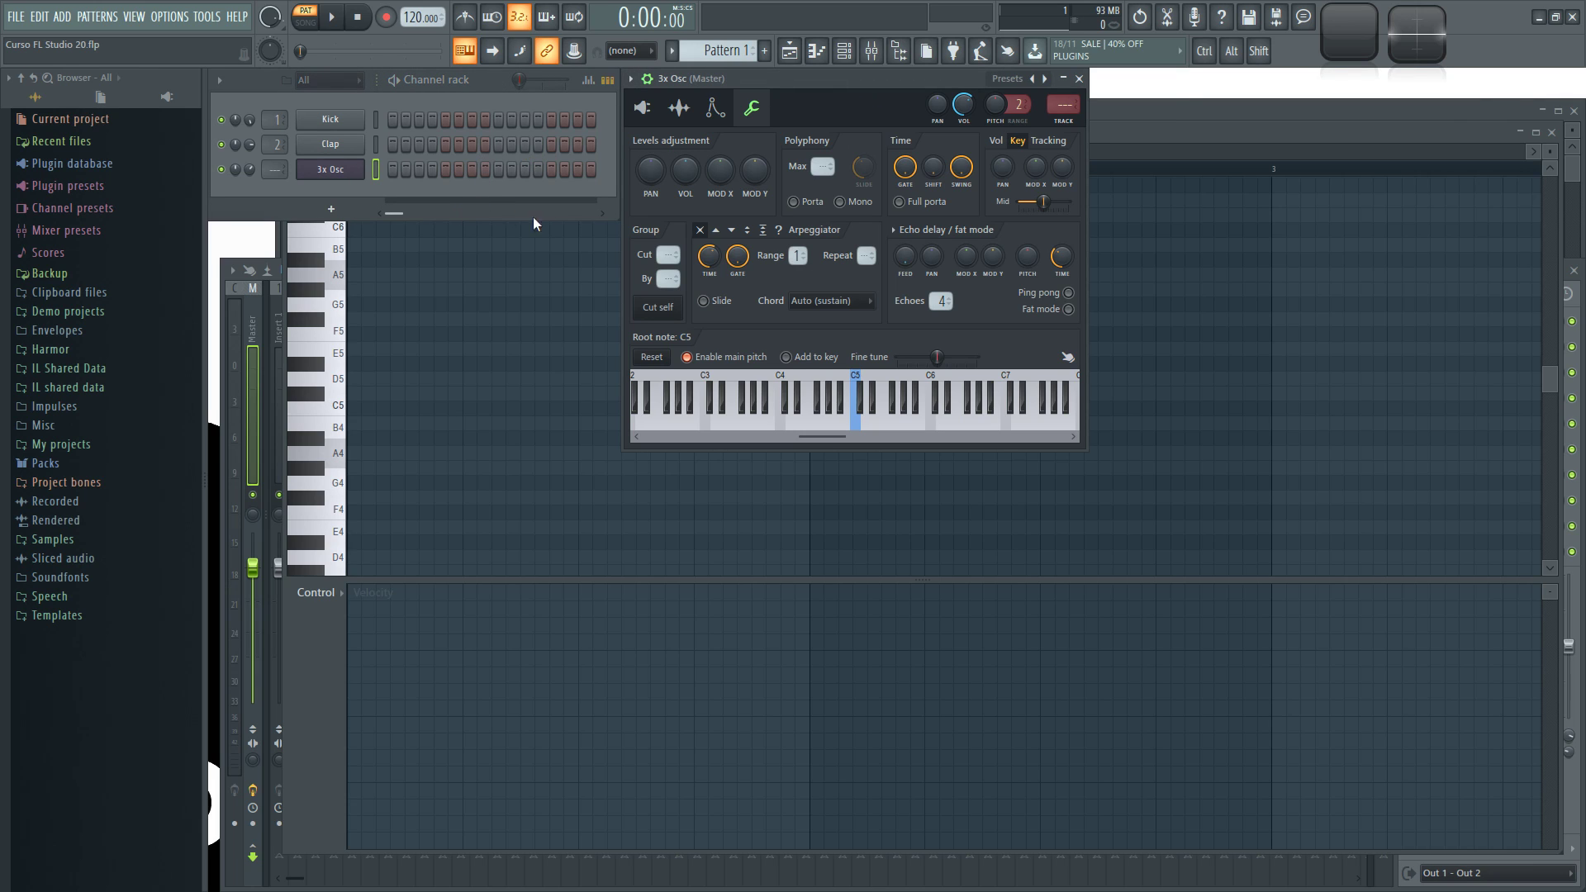
{"action": "left_click", "coordinate": [679, 109]}
{"action": "left_click", "coordinate": [714, 109]}
{"action": "key", "text": "q"}
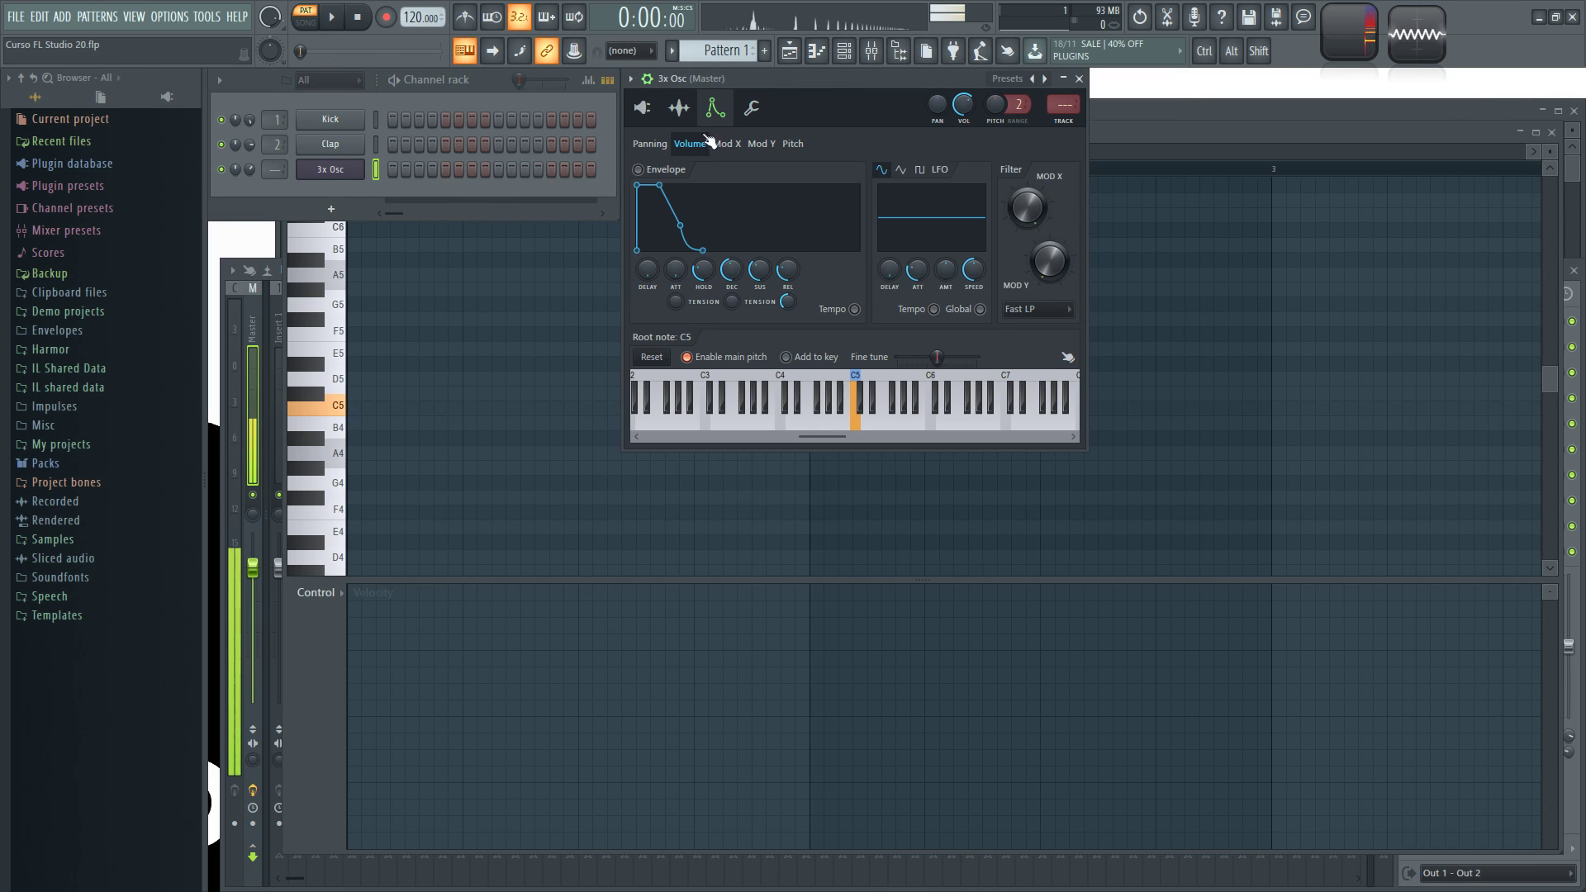
Step: Open the 3x Osc piano roll and add a C5 note filling the whole first bar
{"action": "right_click", "coordinate": [337, 173]}
{"action": "left_click", "coordinate": [399, 170]}
{"action": "right_click", "coordinate": [338, 173]}
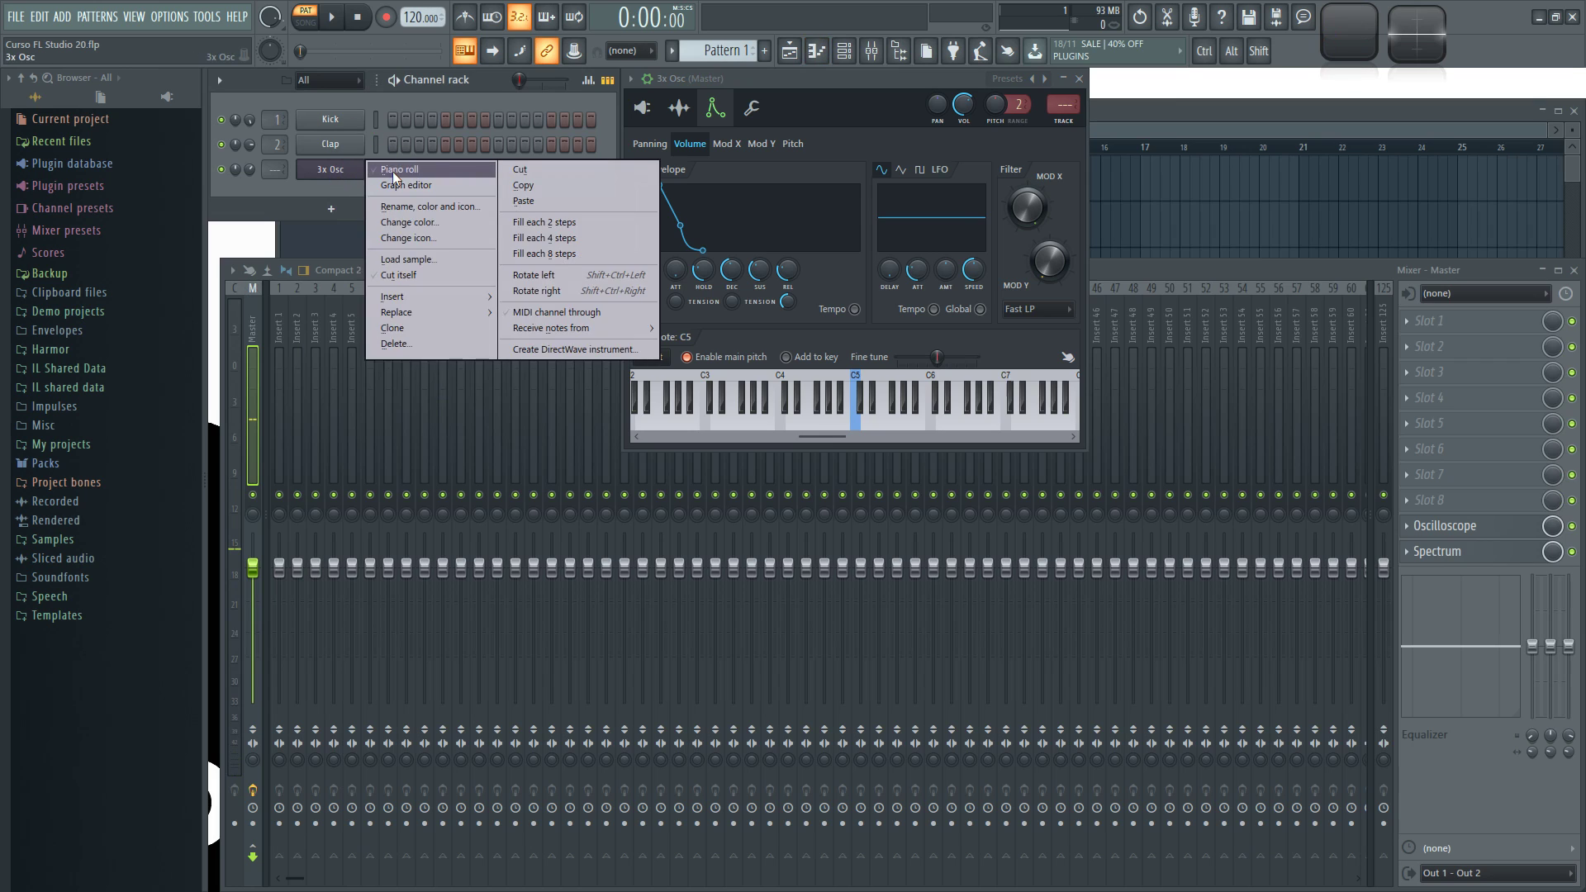
{"action": "left_click", "coordinate": [393, 171]}
{"action": "left_click", "coordinate": [374, 409]}
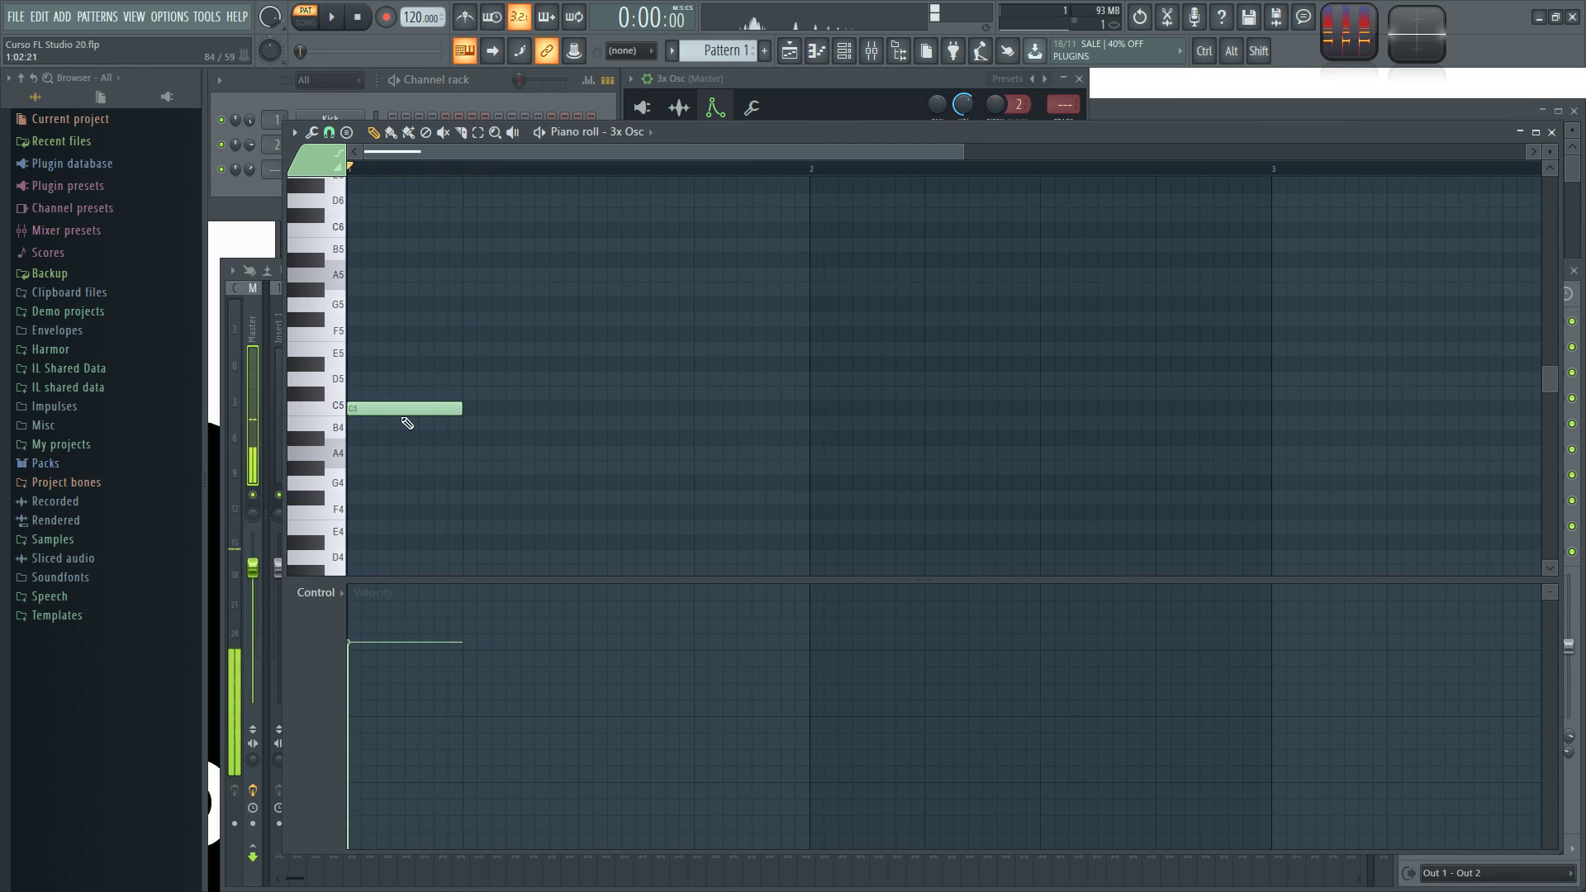
{"action": "left_click_drag", "start_coordinate": [460, 409], "coordinate": [805, 432]}
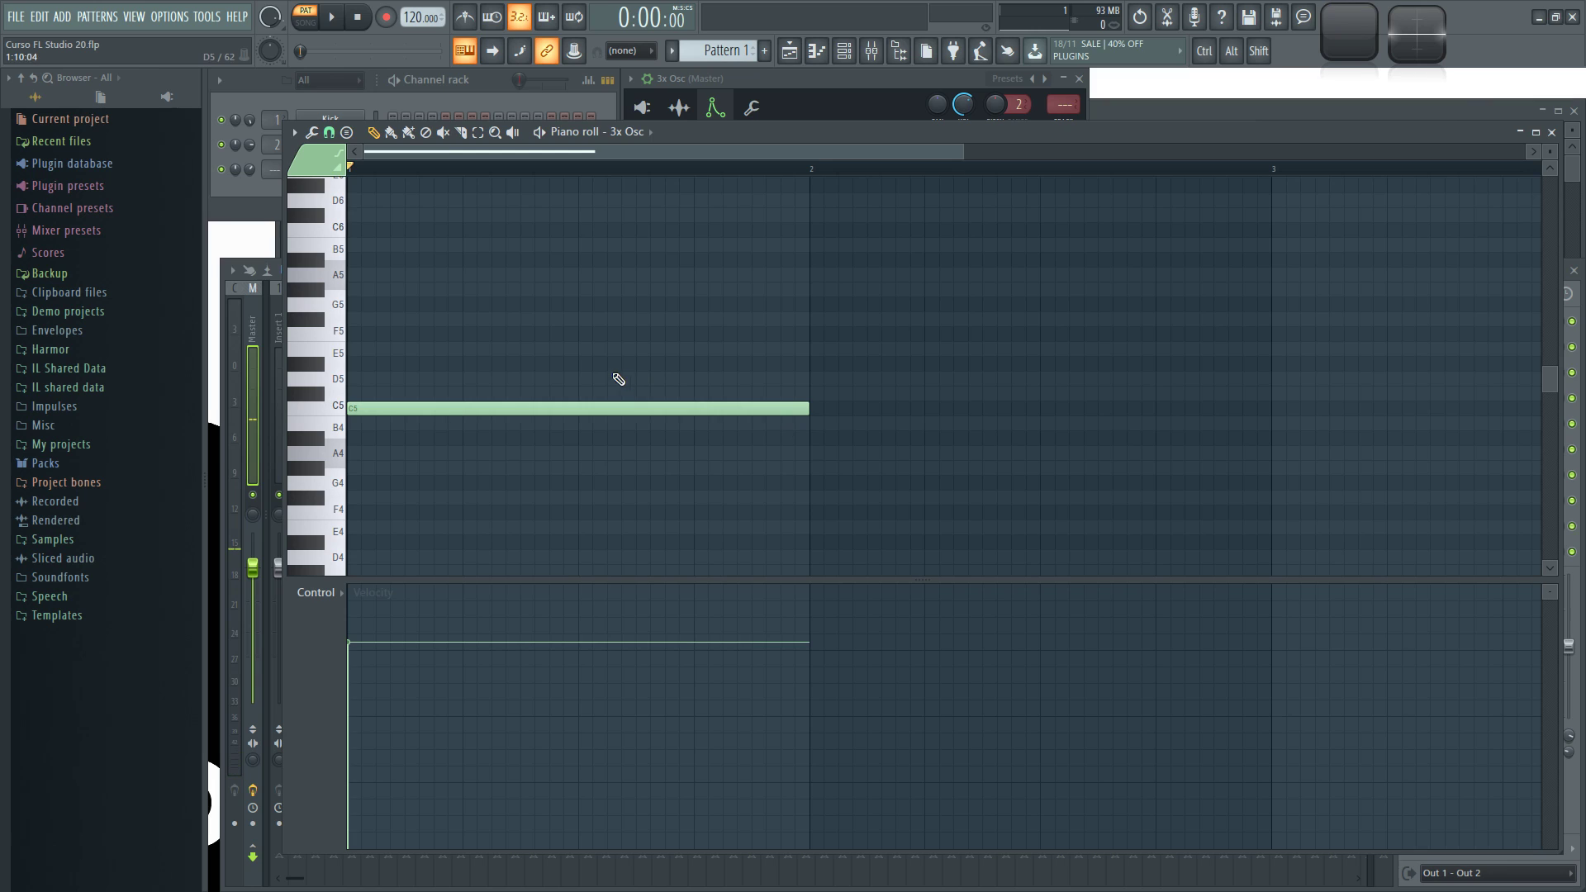
Step: Add a D#5 note over the second half of the first bar and play the pattern
{"action": "left_click", "coordinate": [583, 365]}
{"action": "left_click_drag", "start_coordinate": [694, 365], "coordinate": [812, 367]}
{"action": "key", "text": "space"}
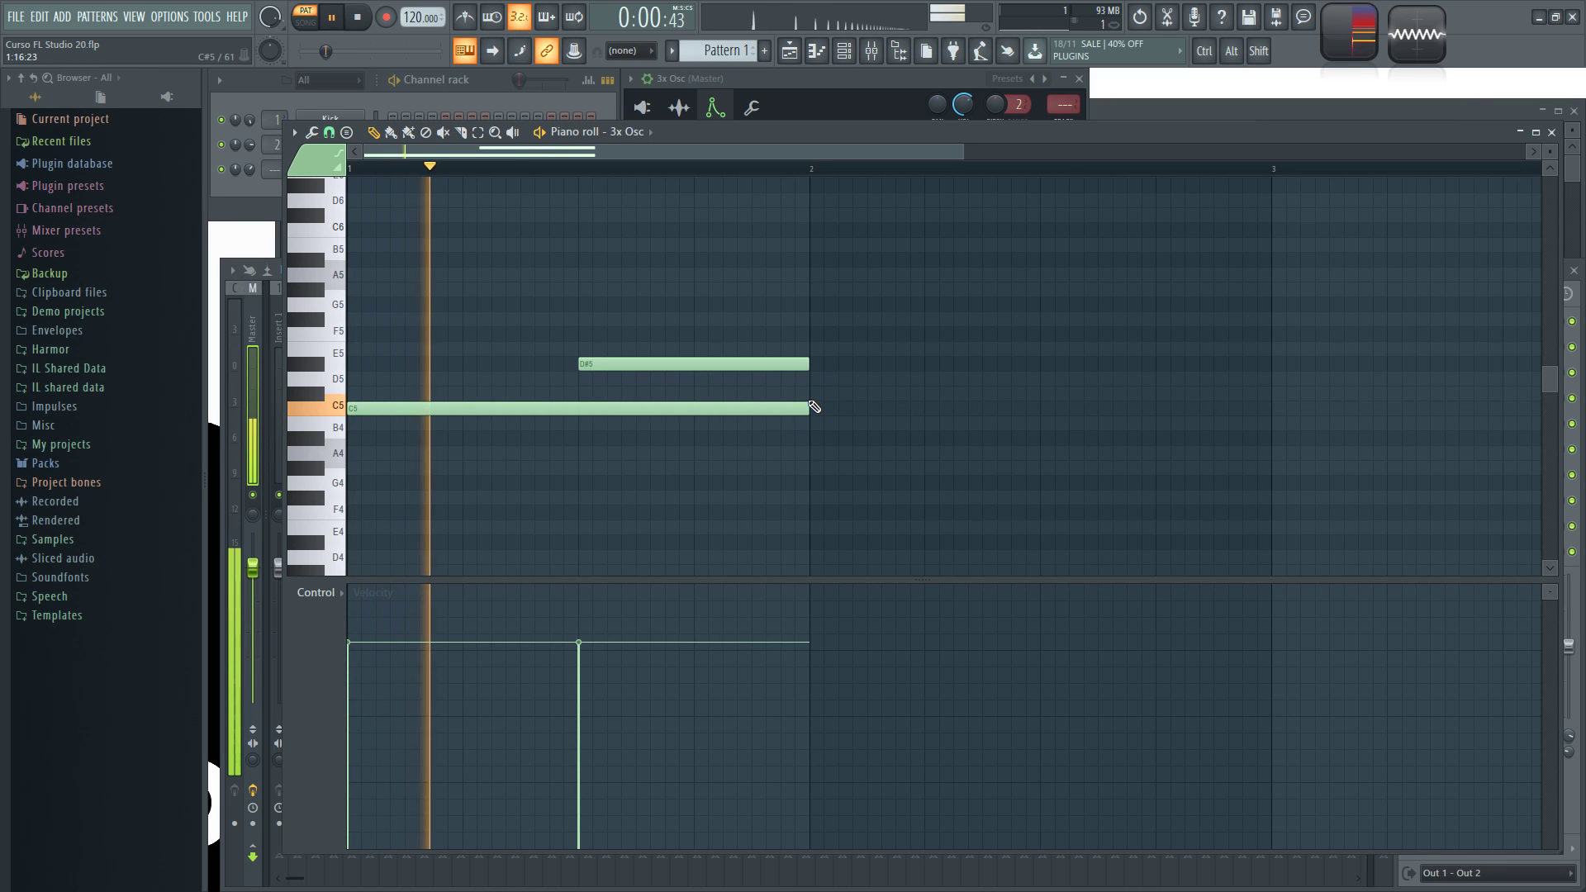
{"action": "key", "text": "space"}
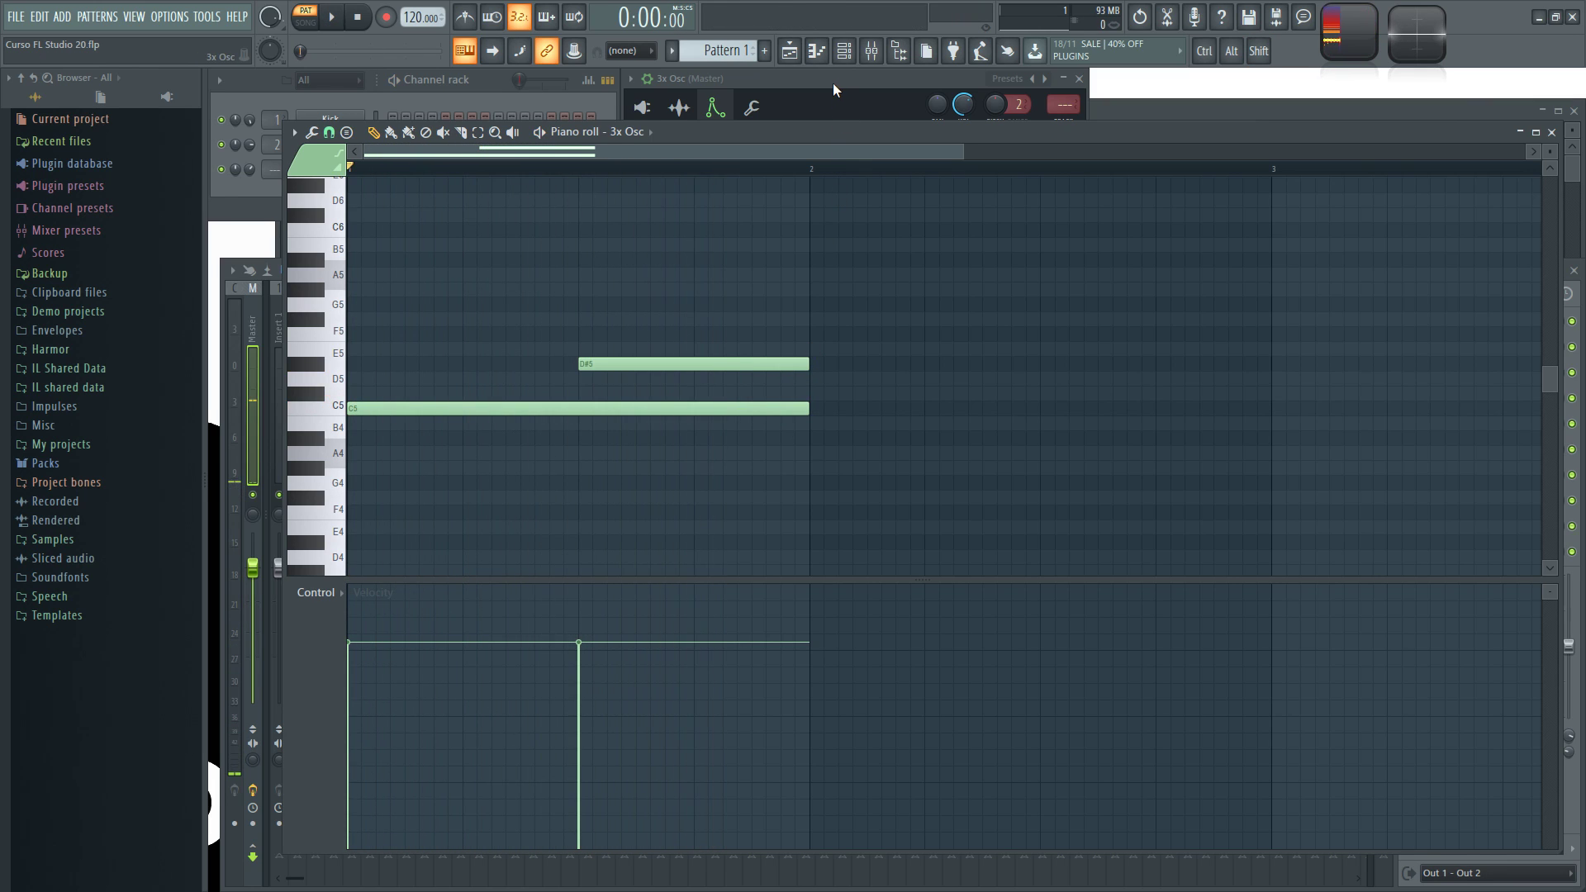
Step: Set the 3x Osc Cut and By groups to 1 in its miscellaneous functions and play both notes
{"action": "left_click", "coordinate": [835, 81]}
{"action": "left_click", "coordinate": [752, 109]}
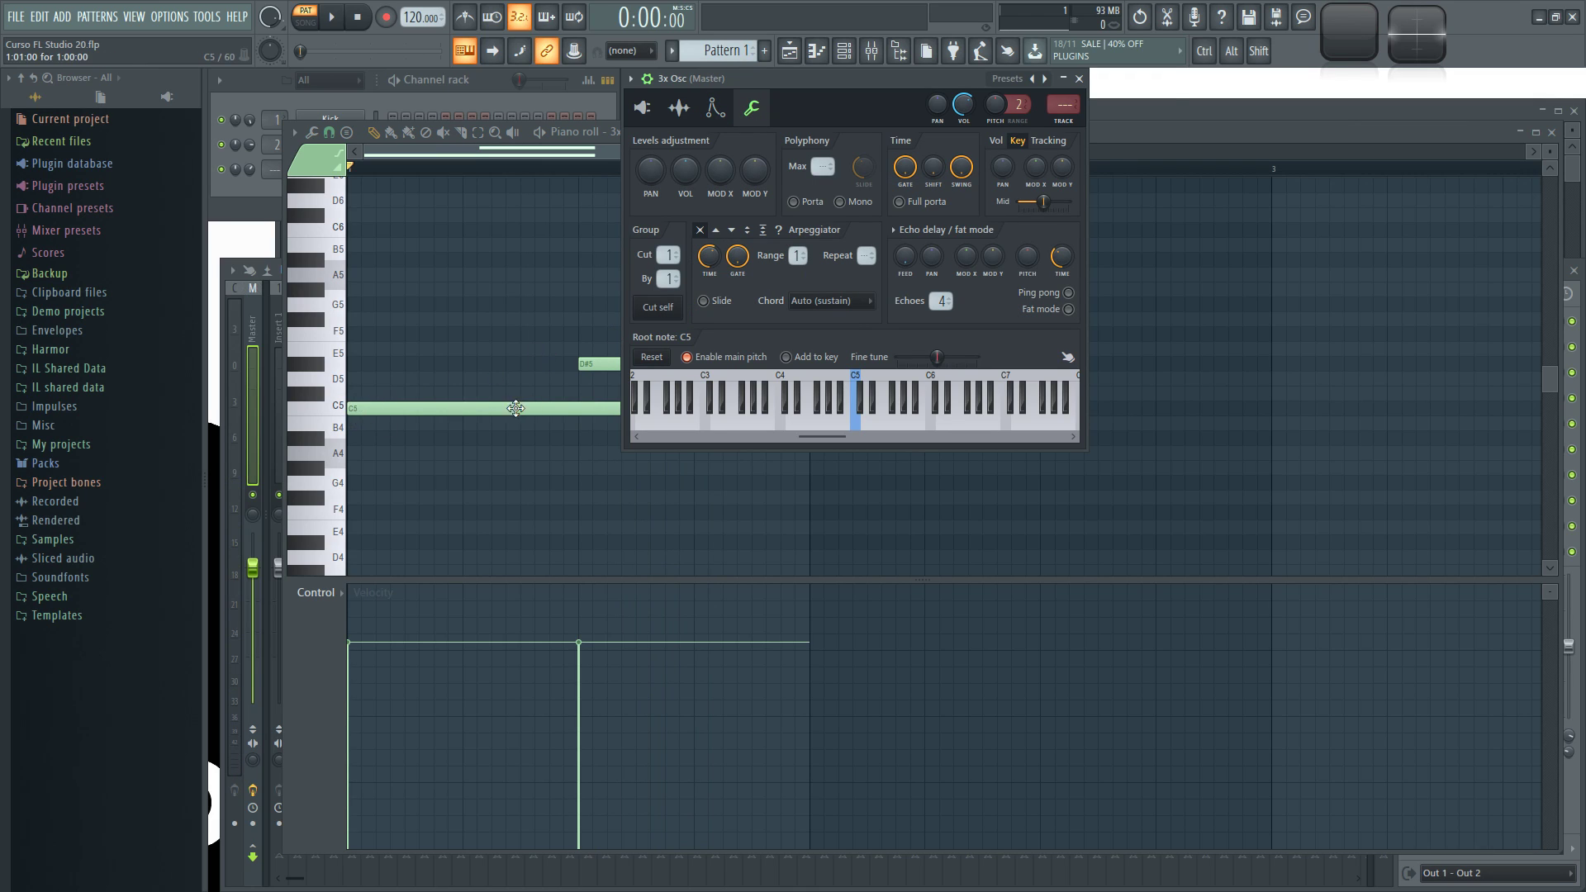
{"action": "key", "text": "space"}
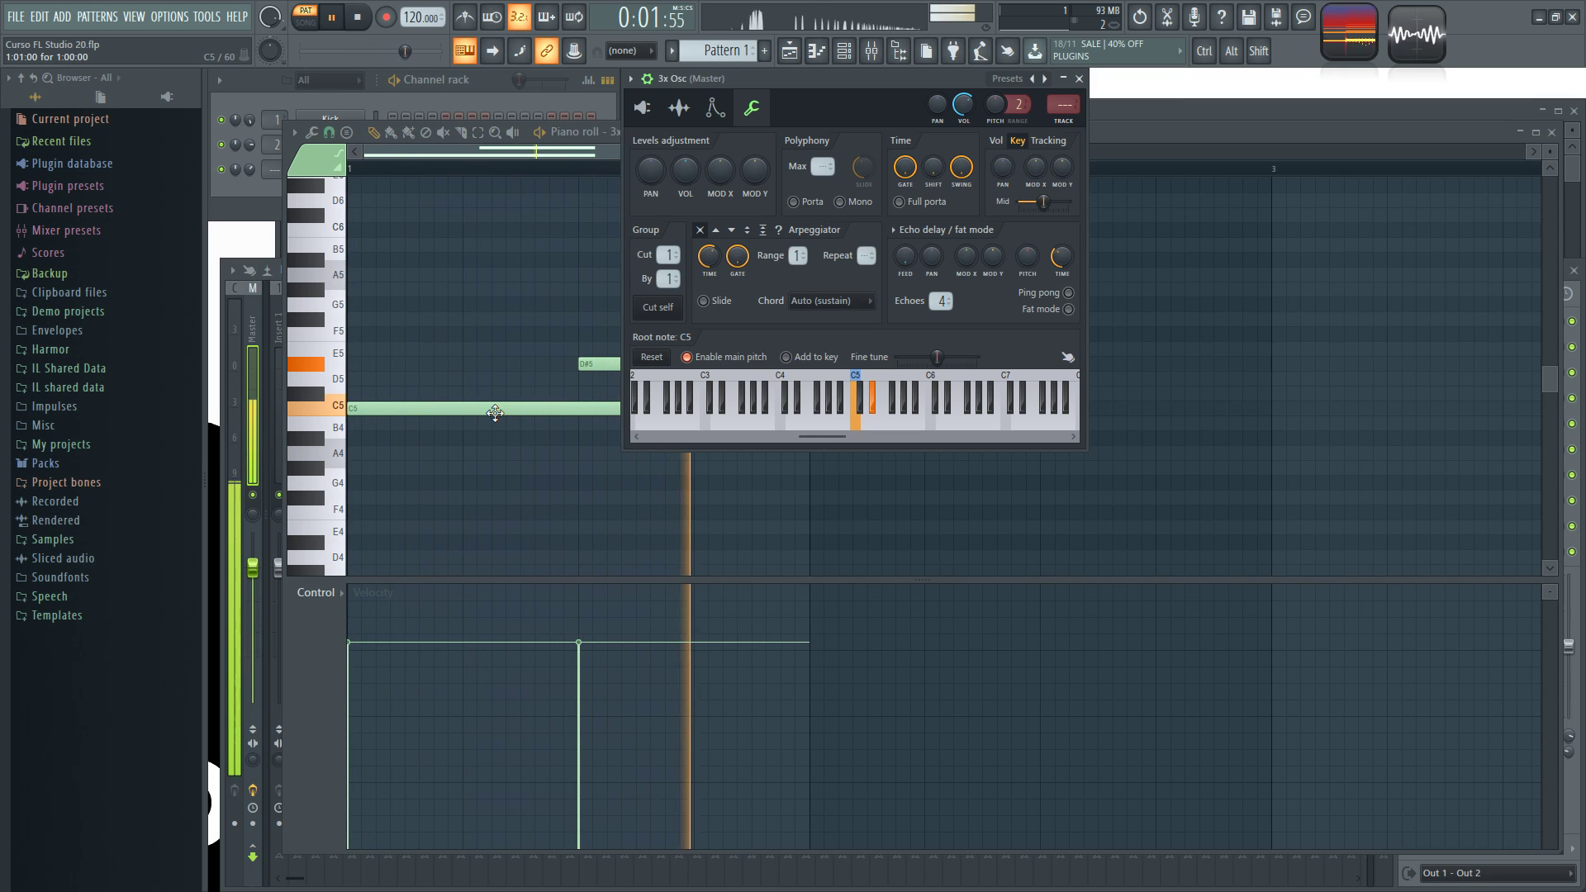
{"action": "key", "text": "space"}
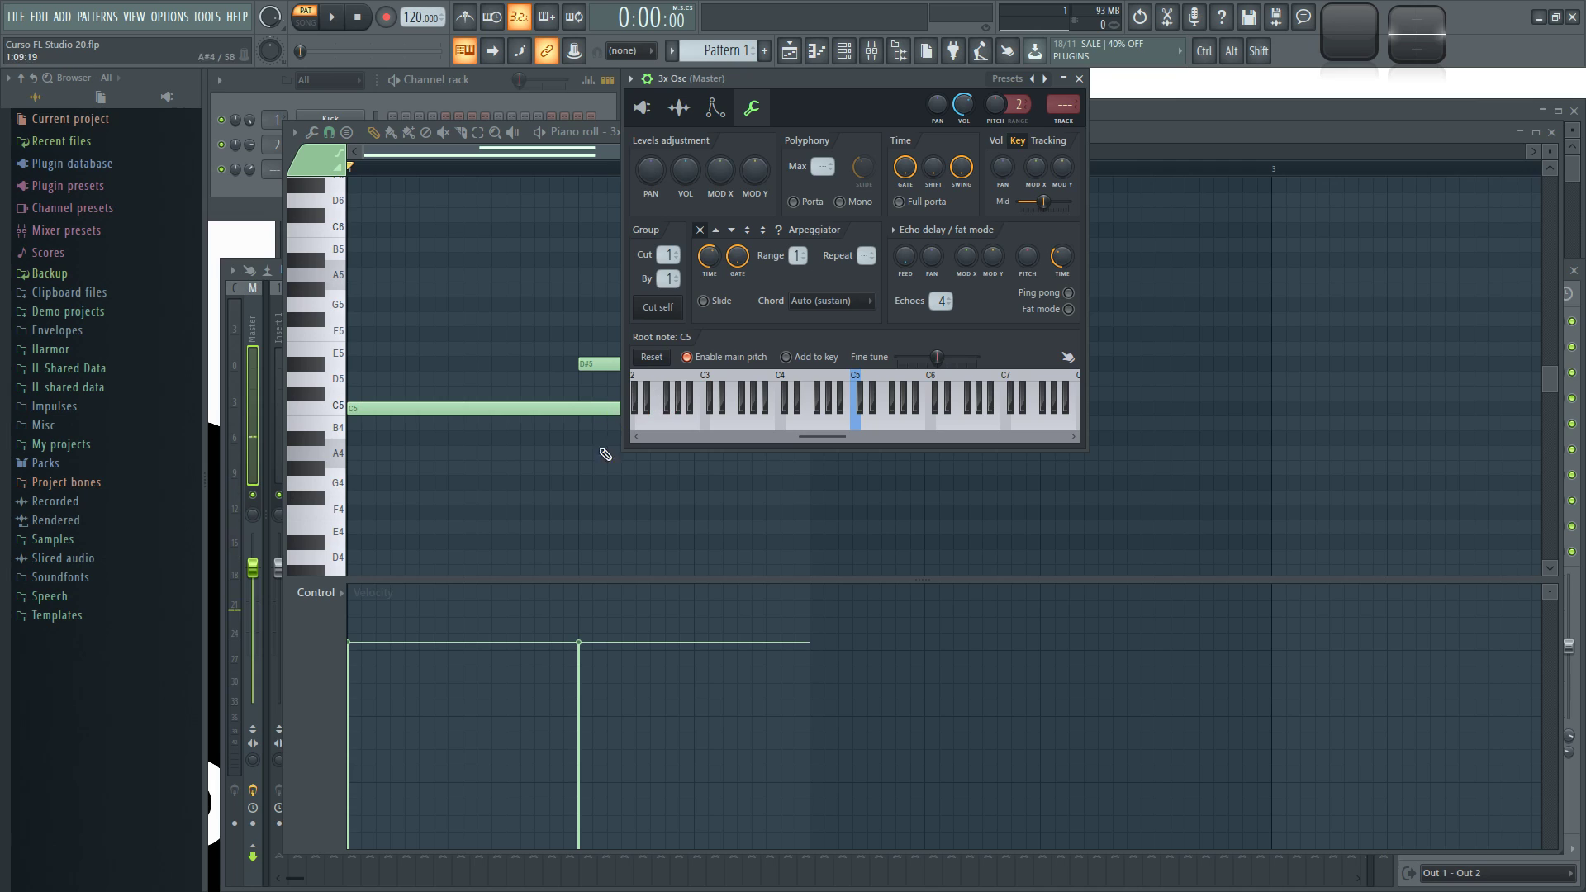
Step: Examine the cut group settings of the 3x Osc, Kick and Clap channels, then close the channel window
{"action": "left_click", "coordinate": [599, 408]}
{"action": "left_click", "coordinate": [810, 110]}
{"action": "left_click_drag", "start_coordinate": [670, 254], "coordinate": [670, 252]}
{"action": "left_click", "coordinate": [479, 79]}
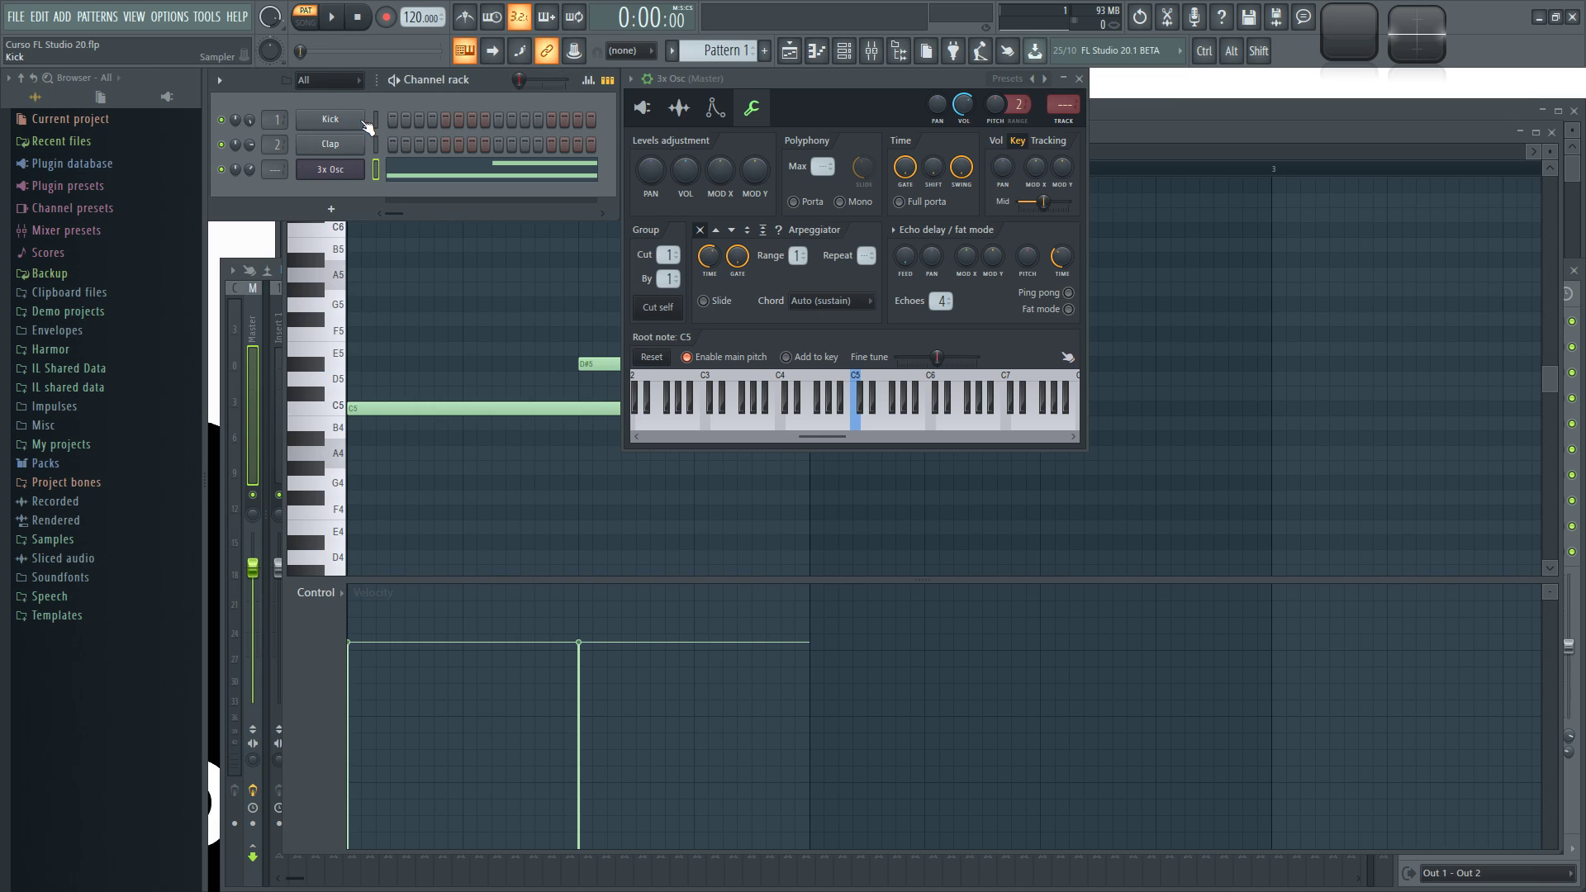
{"action": "left_click", "coordinate": [331, 120]}
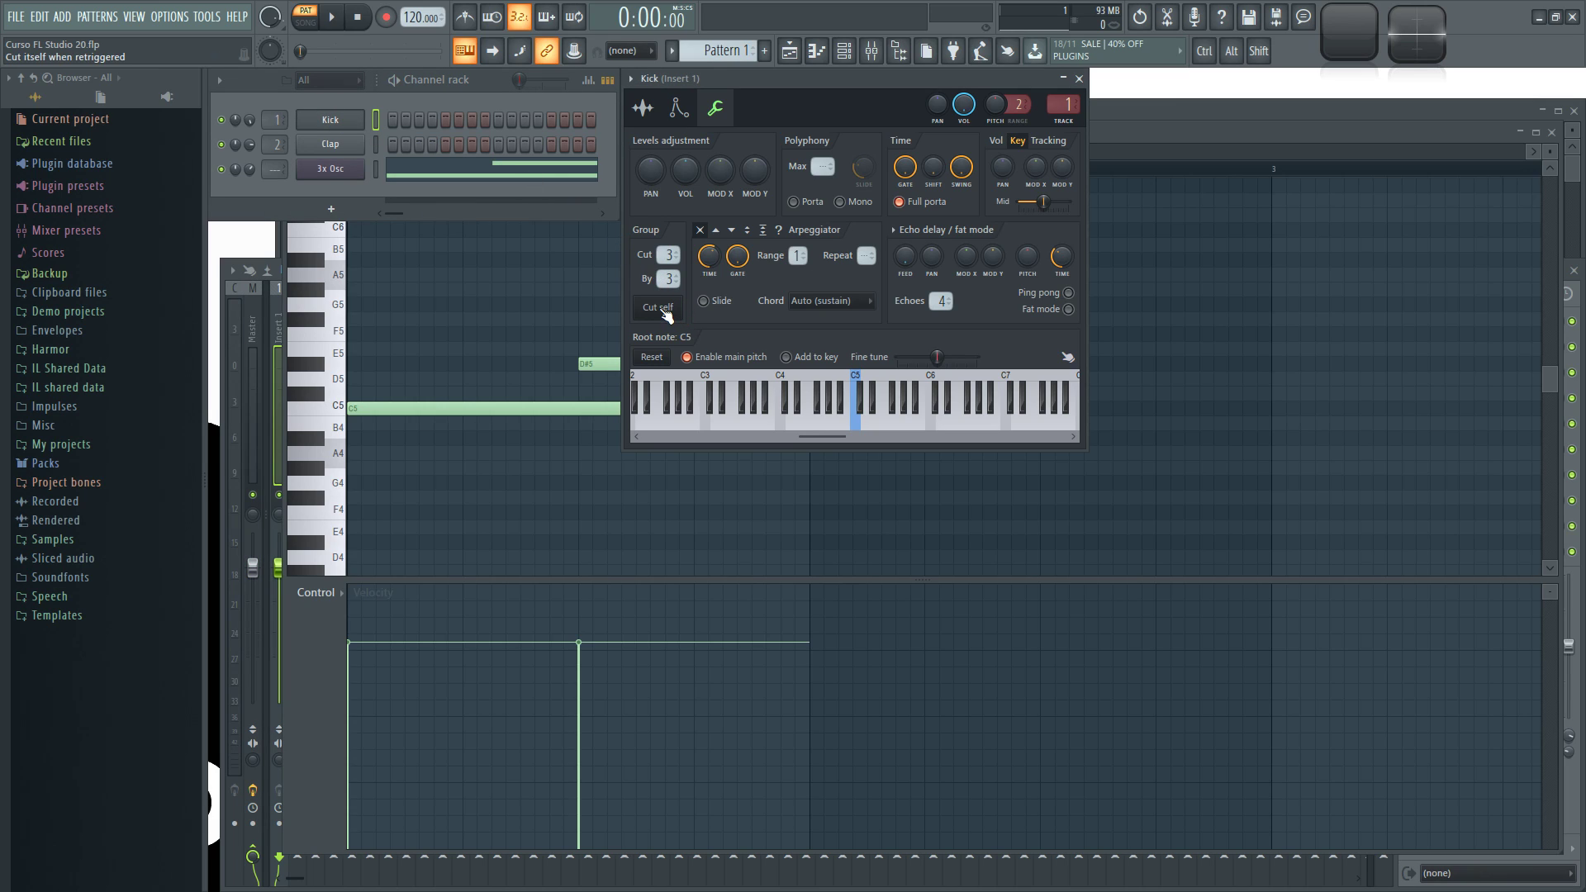
{"action": "left_click", "coordinate": [331, 145]}
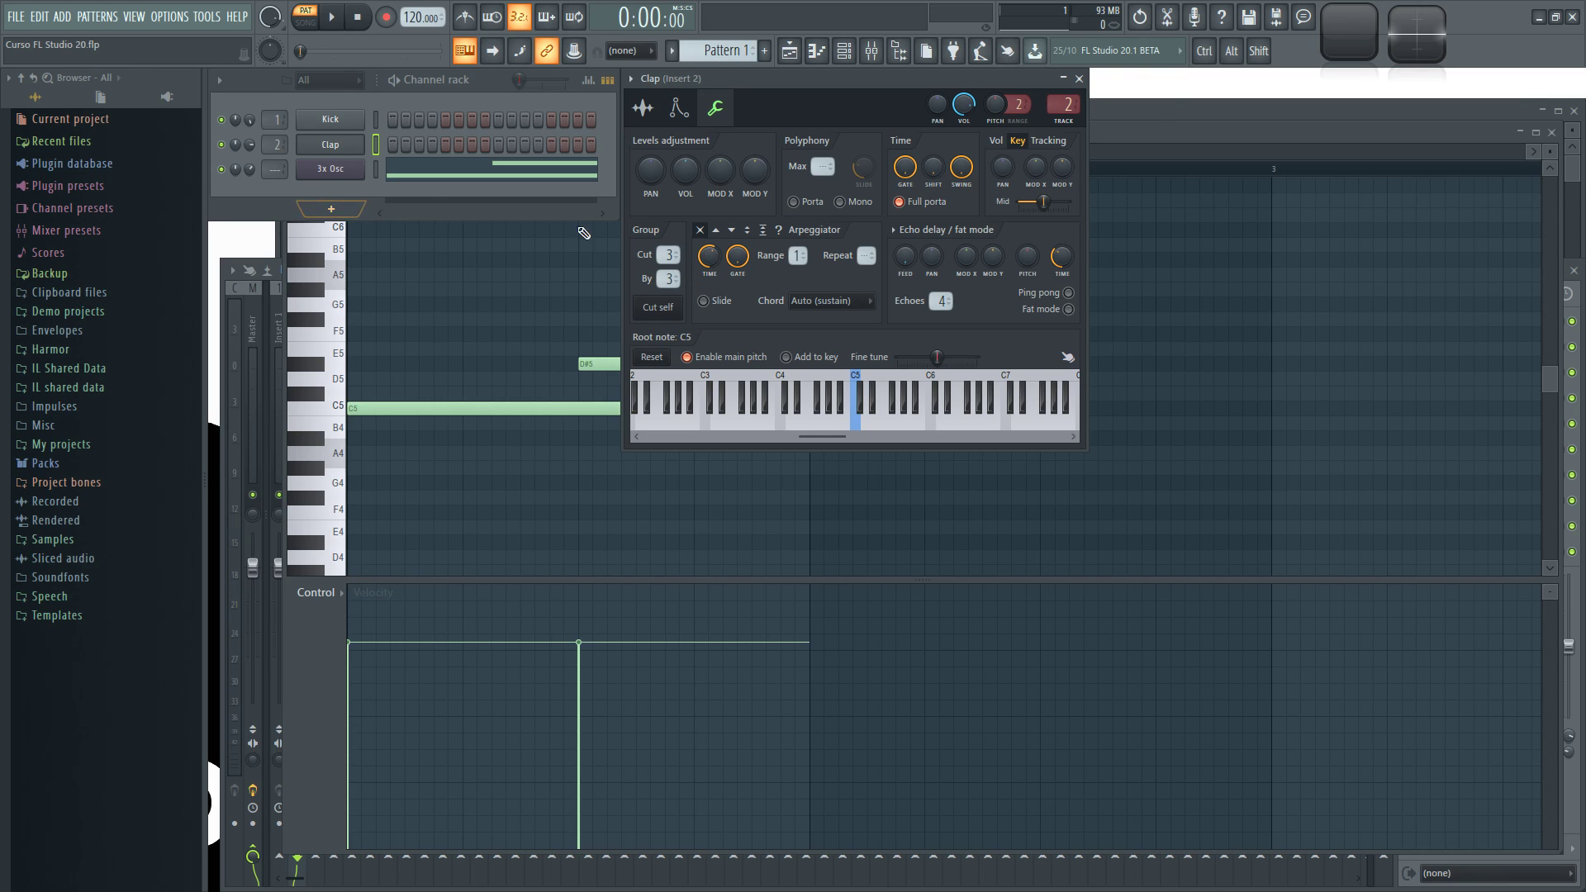
{"action": "scroll", "coordinate": [667, 255], "scroll_direction": "down", "scroll_amount": 3}
{"action": "scroll", "coordinate": [667, 280], "scroll_direction": "down", "scroll_amount": 3}
{"action": "left_click", "coordinate": [1079, 78]}
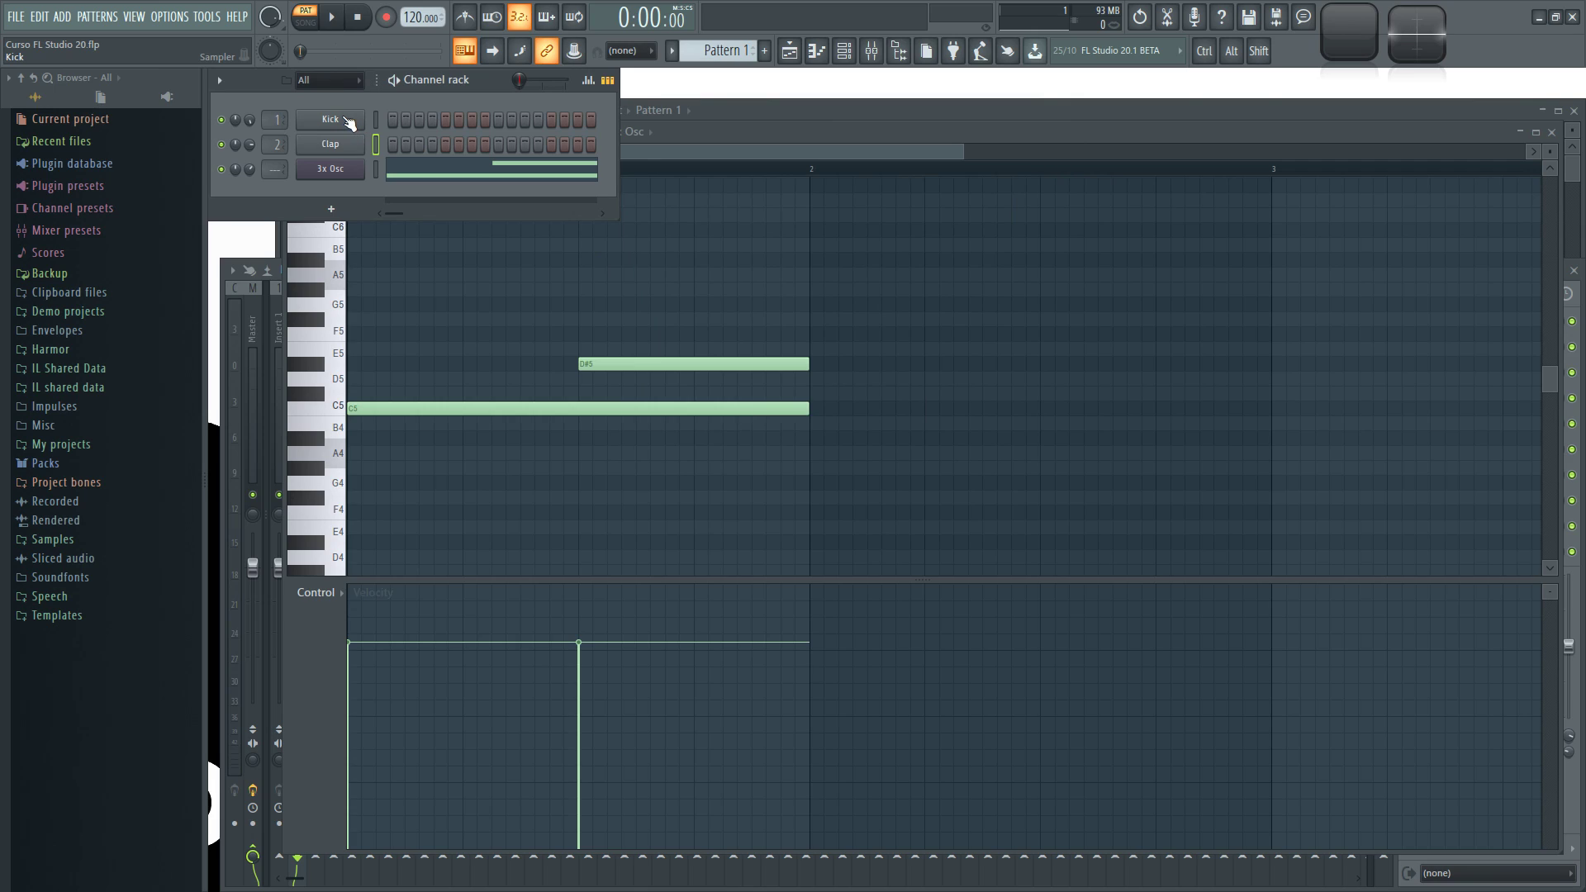
Step: Add a Kick hit on step 9, set the Kick's Cut group to 1 and clear its By group
{"action": "left_click", "coordinate": [496, 122]}
{"action": "left_click", "coordinate": [344, 122]}
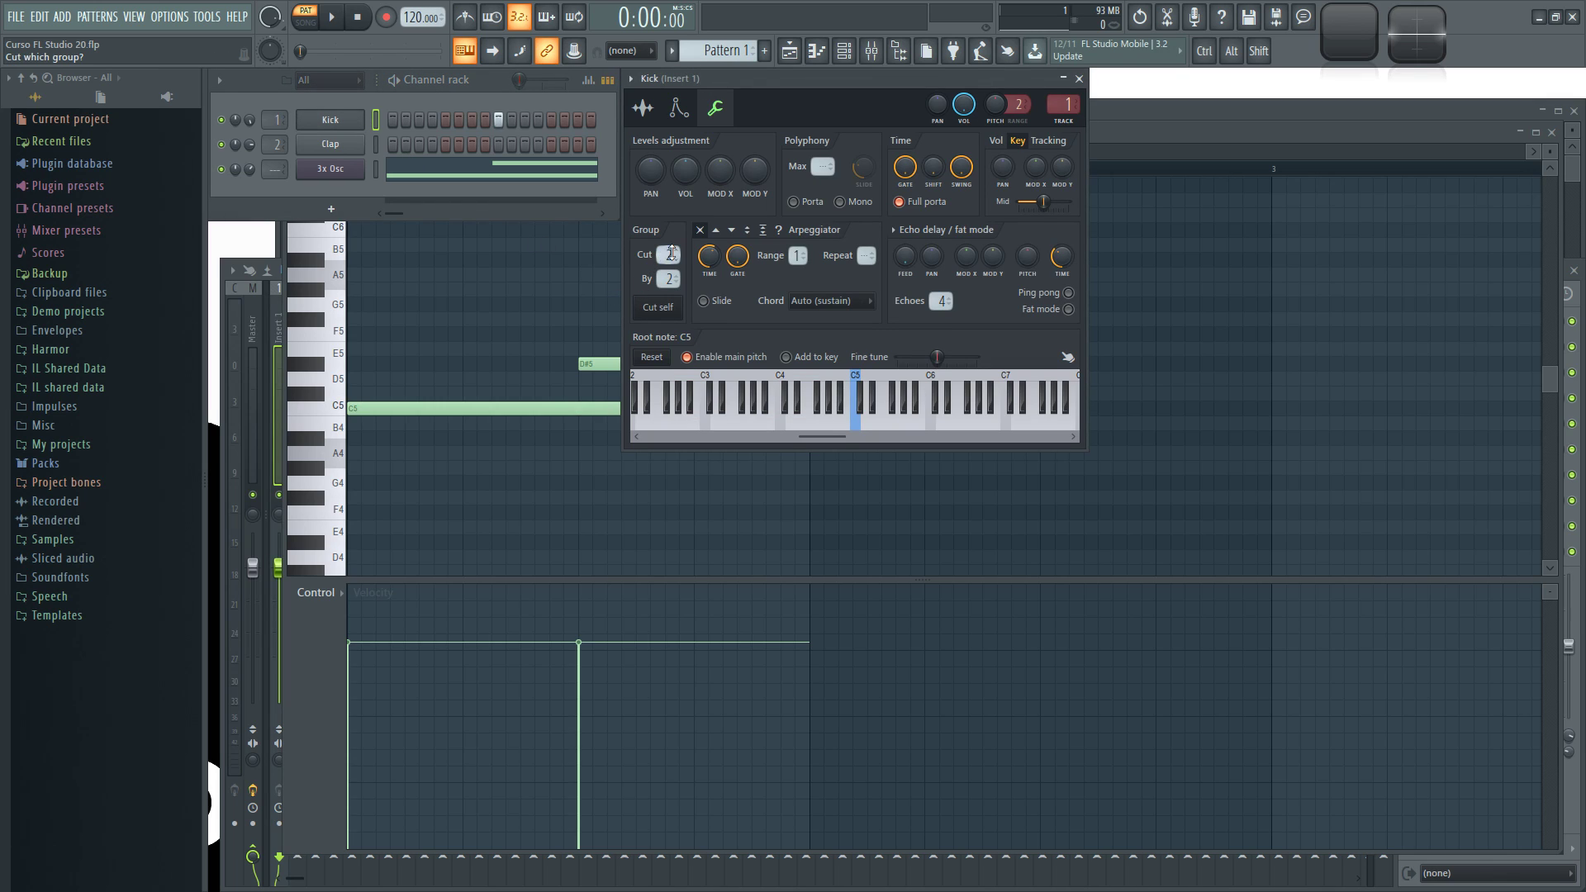
{"action": "left_click_drag", "start_coordinate": [669, 281], "coordinate": [669, 294]}
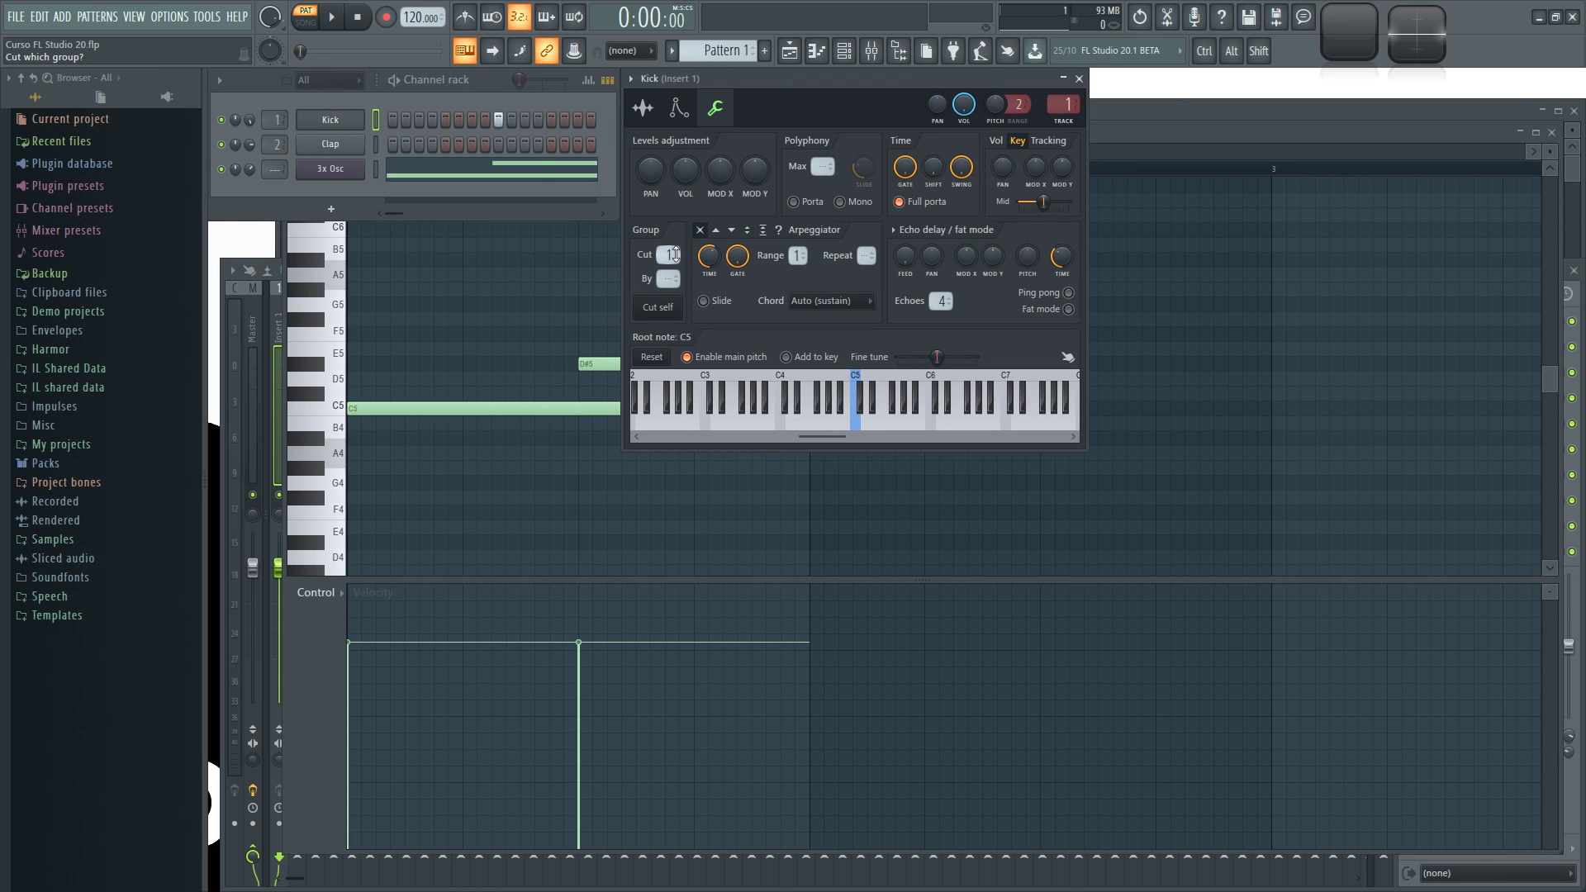
Step: Clear the 3x Osc Cut group, keep its By group at 1, and play the pattern
{"action": "left_click", "coordinate": [337, 175]}
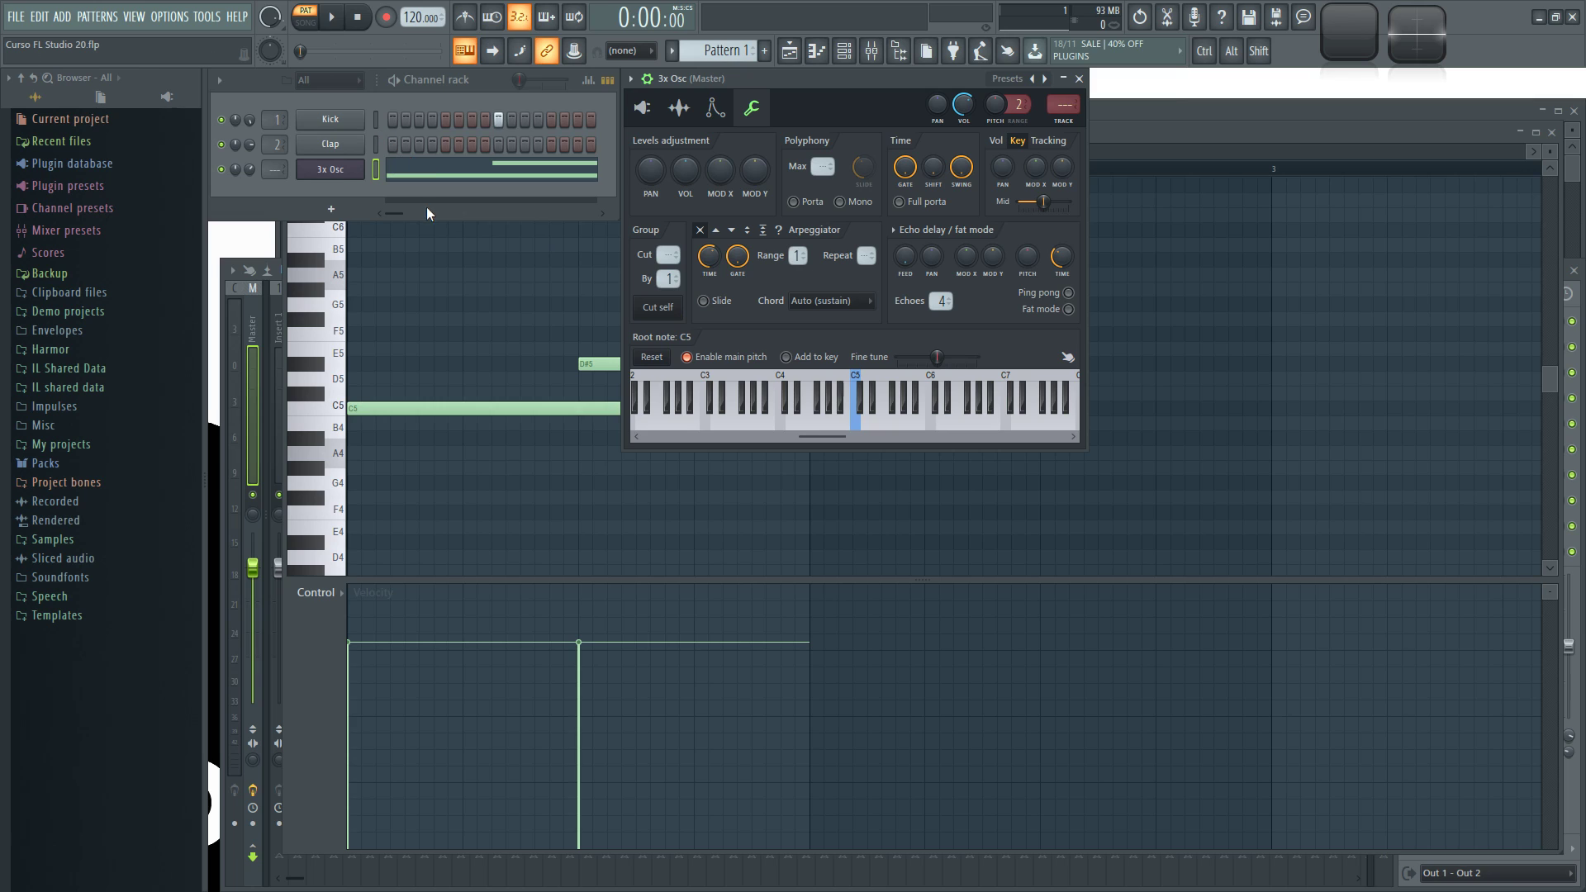
{"action": "key", "text": "space"}
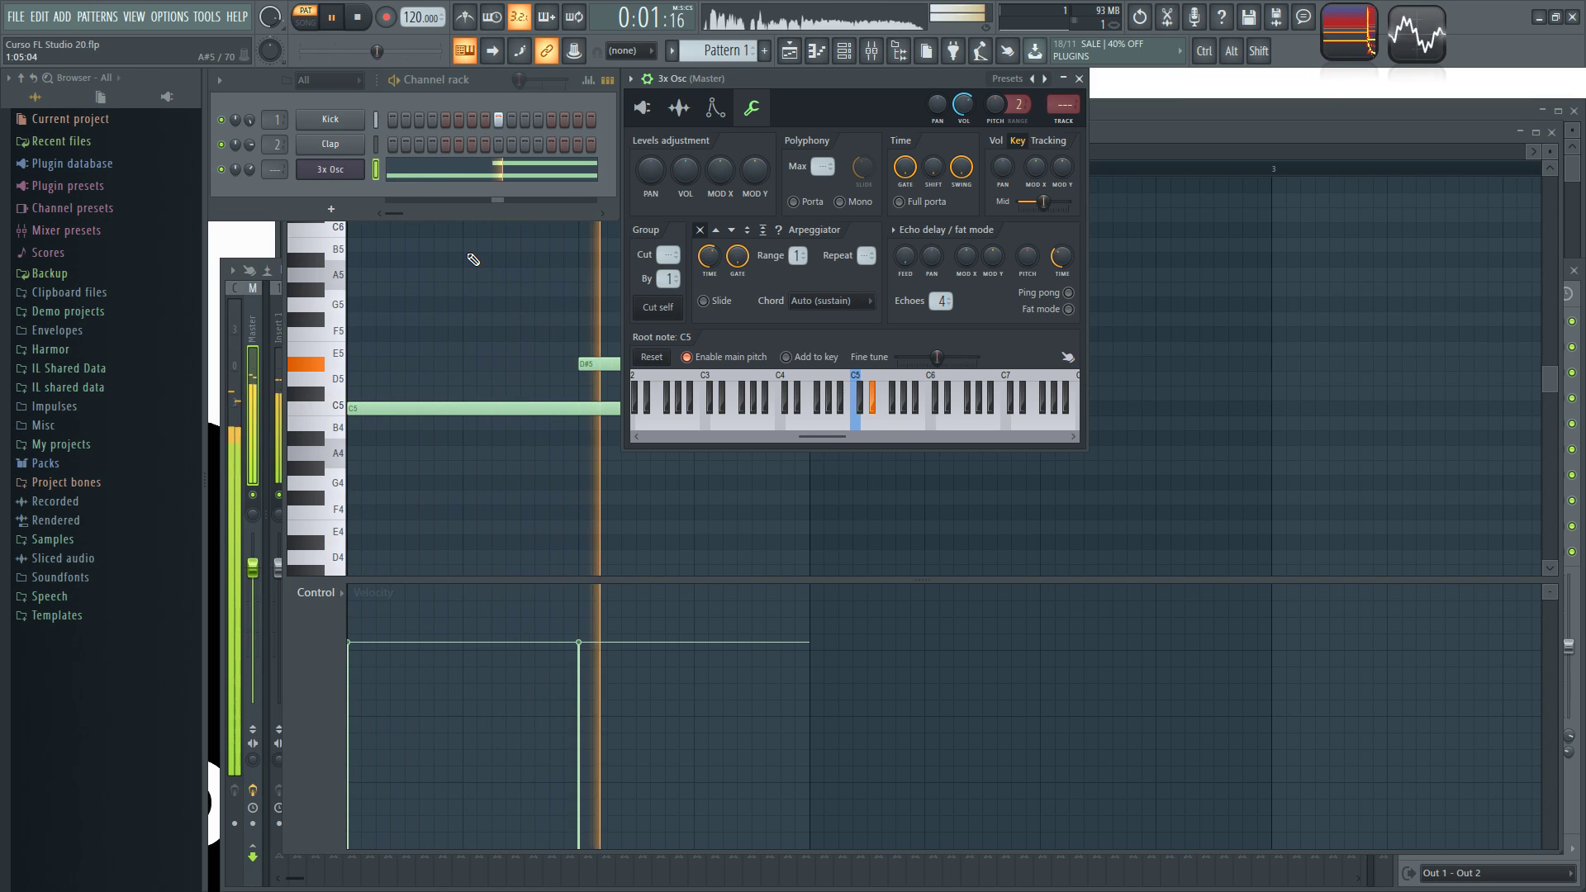
{"action": "key", "text": "space"}
Step: Delete the D#5 note and play the C5 note together with the Kick hit
{"action": "right_click", "coordinate": [598, 365]}
{"action": "left_click", "coordinate": [795, 81]}
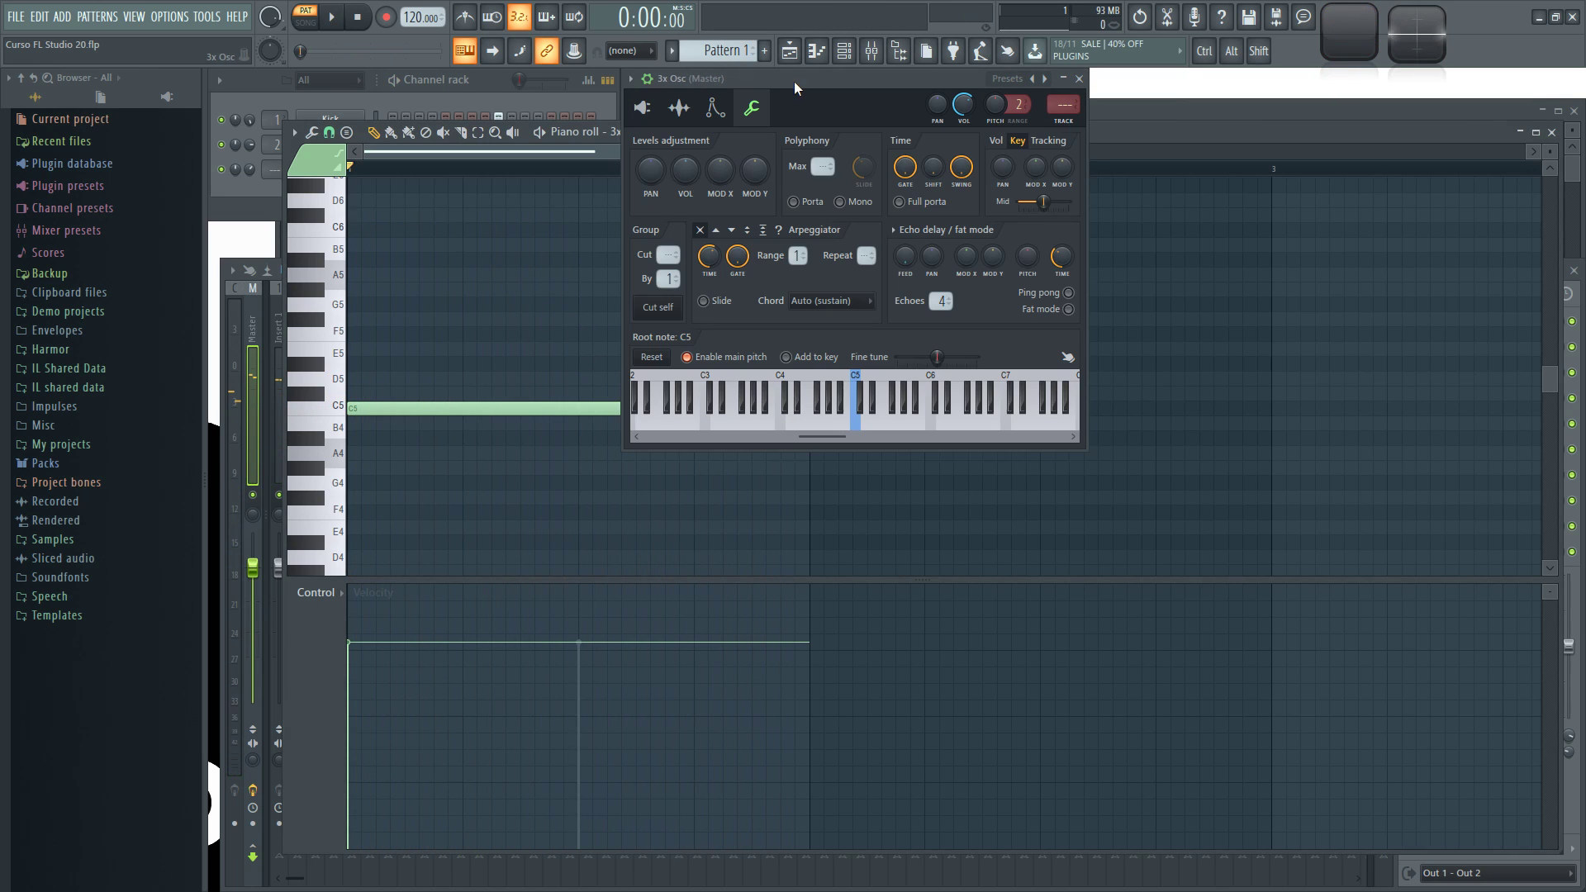
{"action": "left_click", "coordinate": [501, 84]}
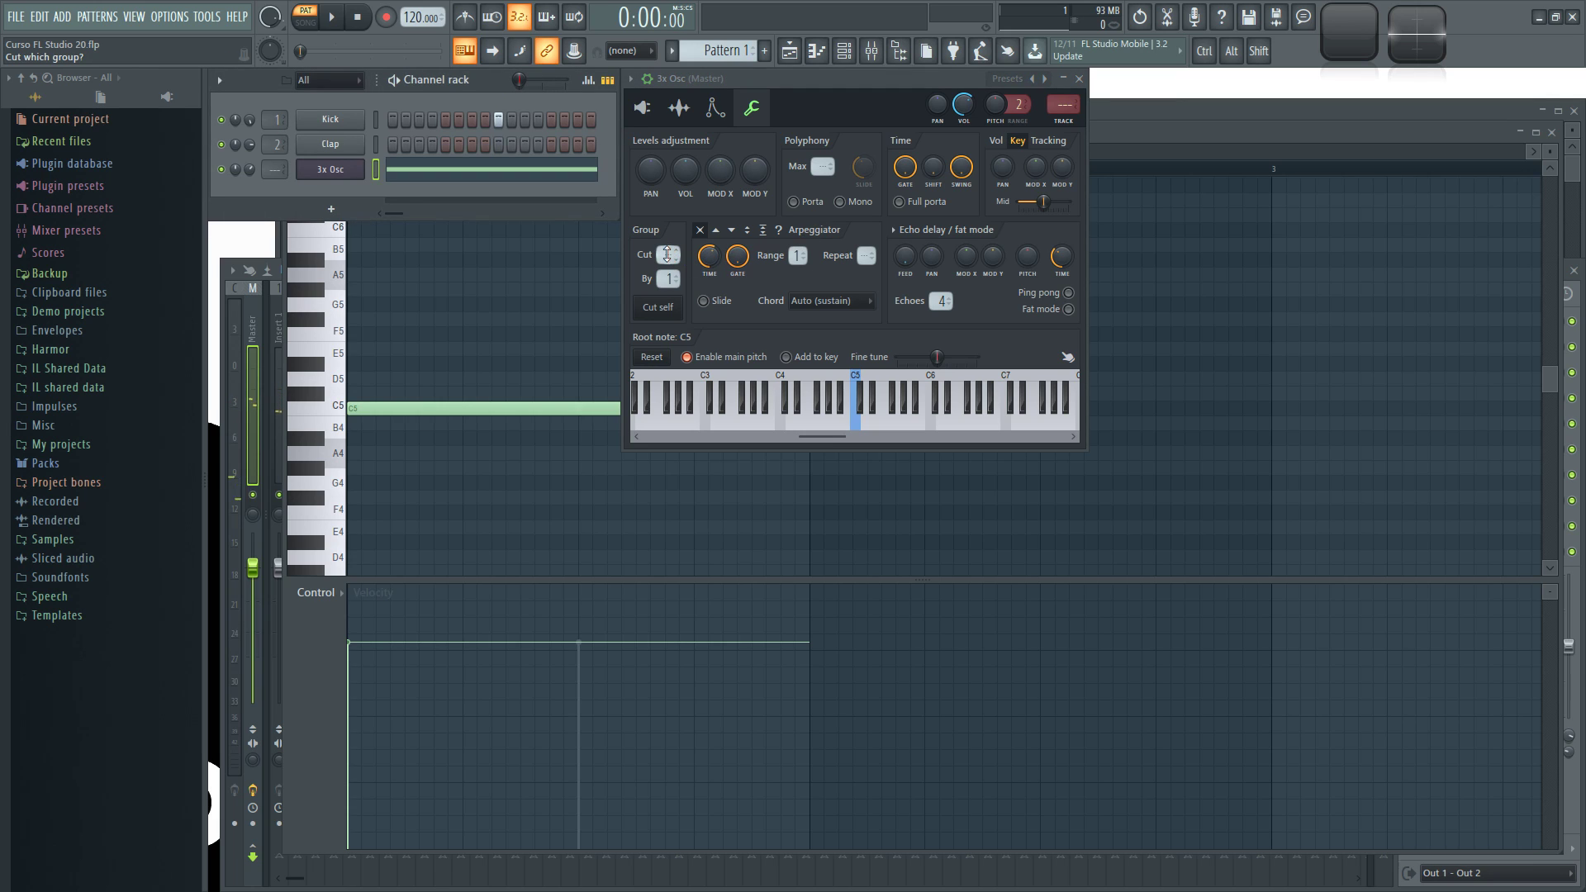
{"action": "key", "text": "space"}
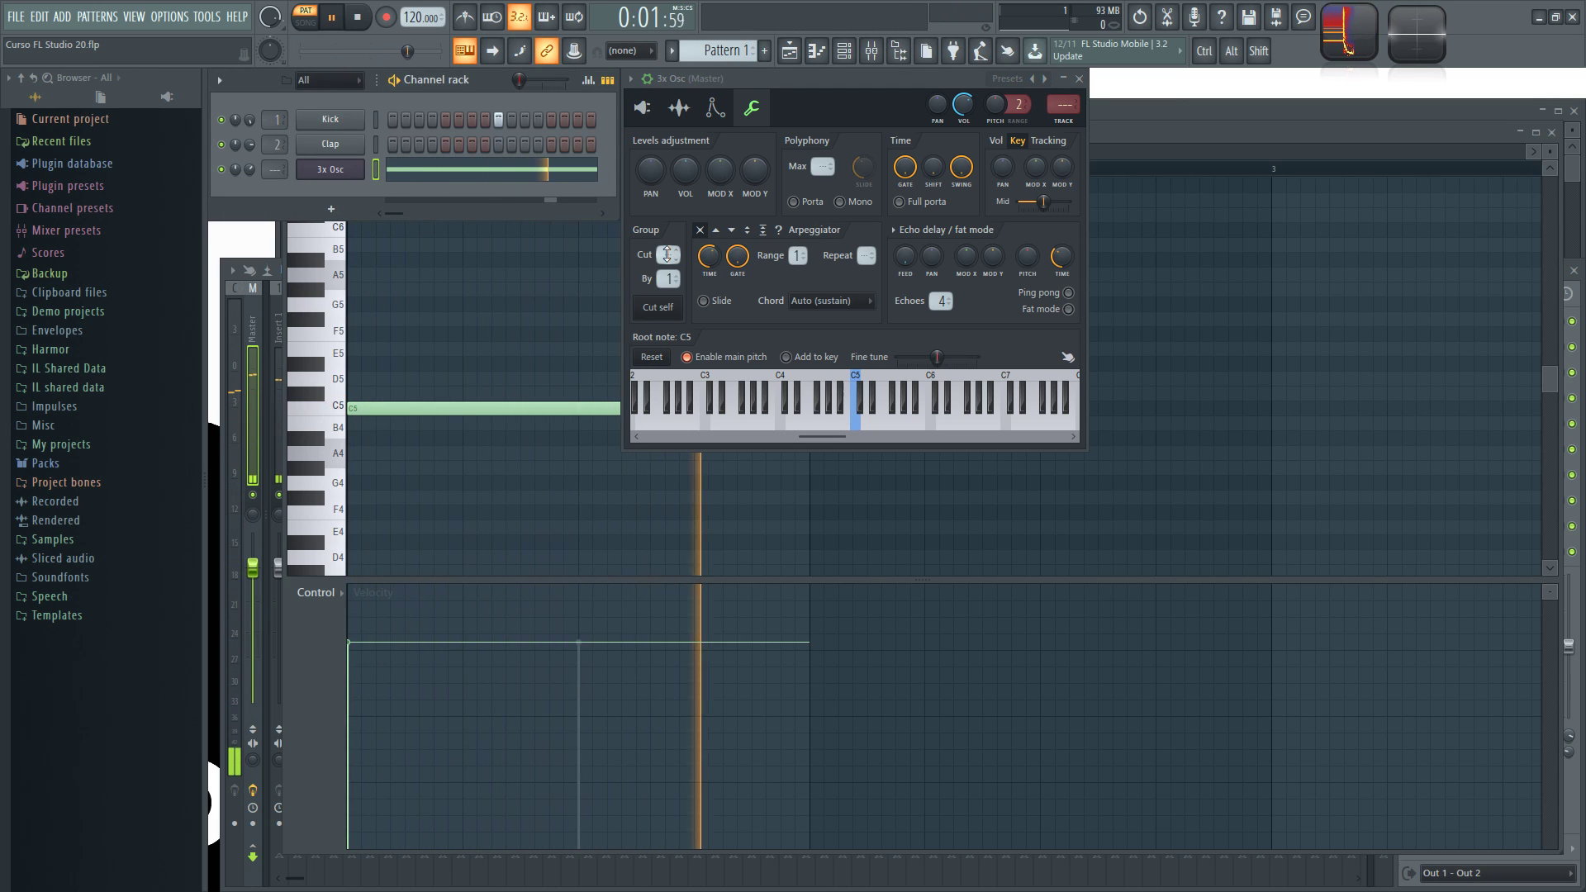
{"action": "key", "text": "space"}
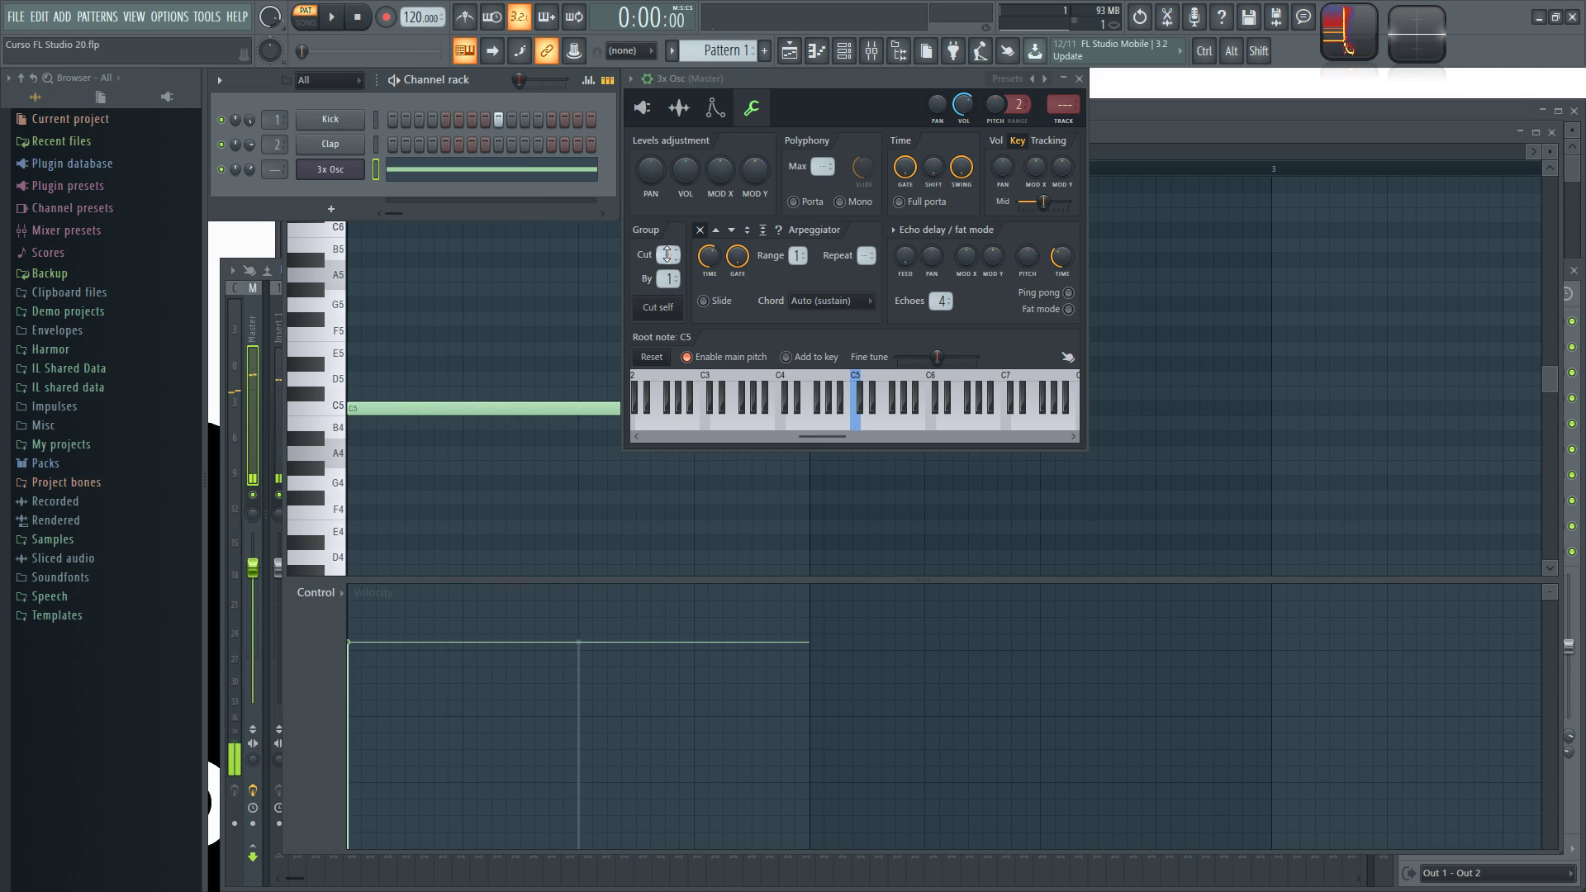
Step: Review the Kick's Cut group and the 3x Osc By group, then play the pattern again
{"action": "left_click", "coordinate": [339, 120]}
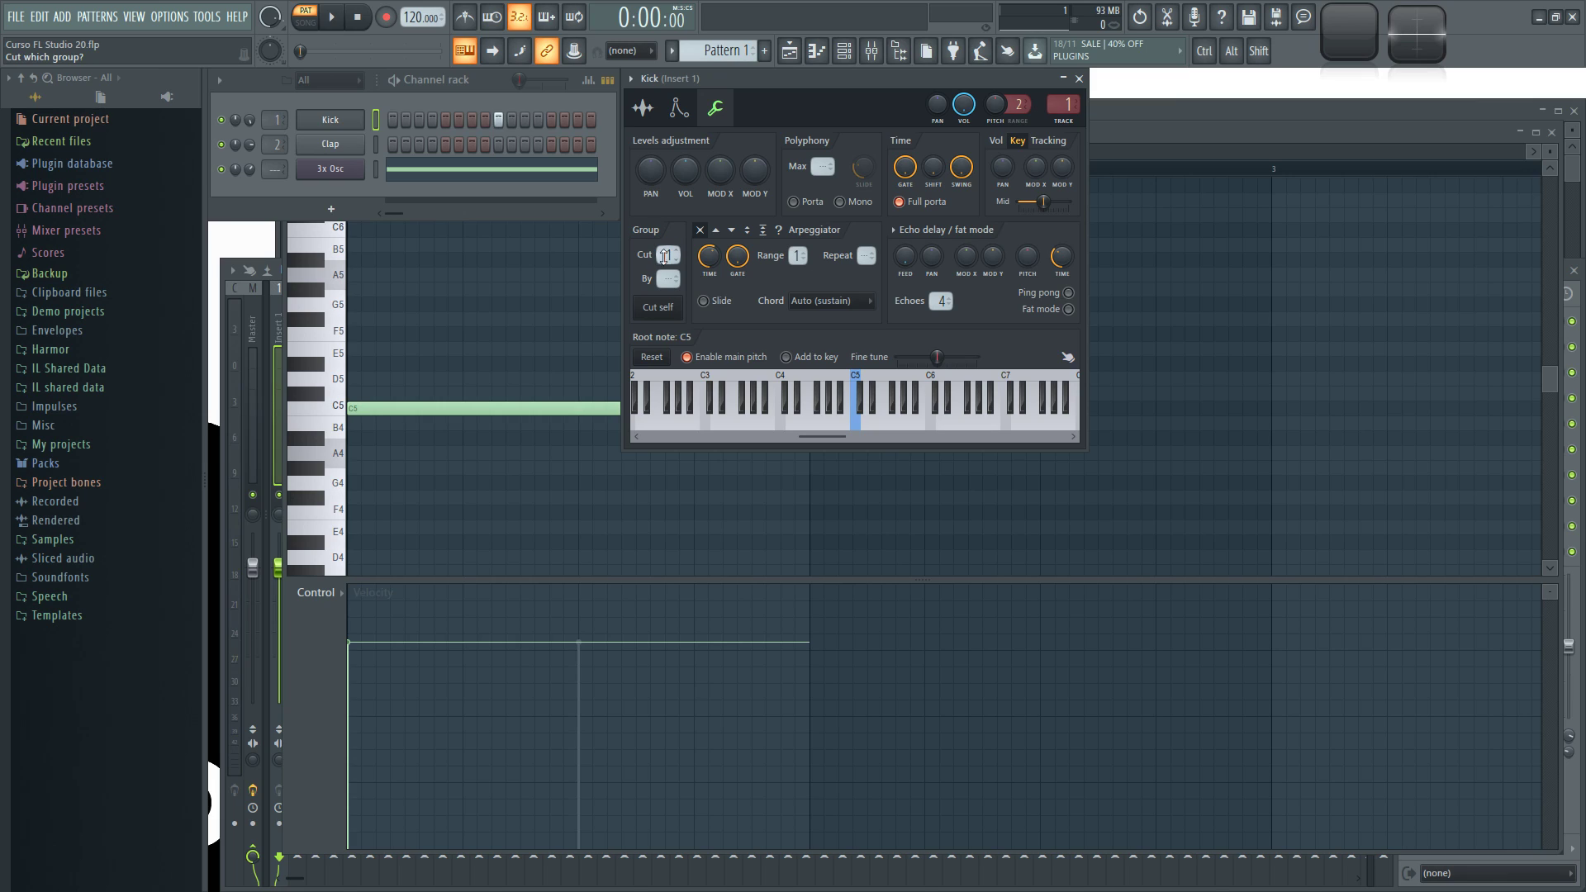
{"action": "left_click", "coordinate": [337, 175]}
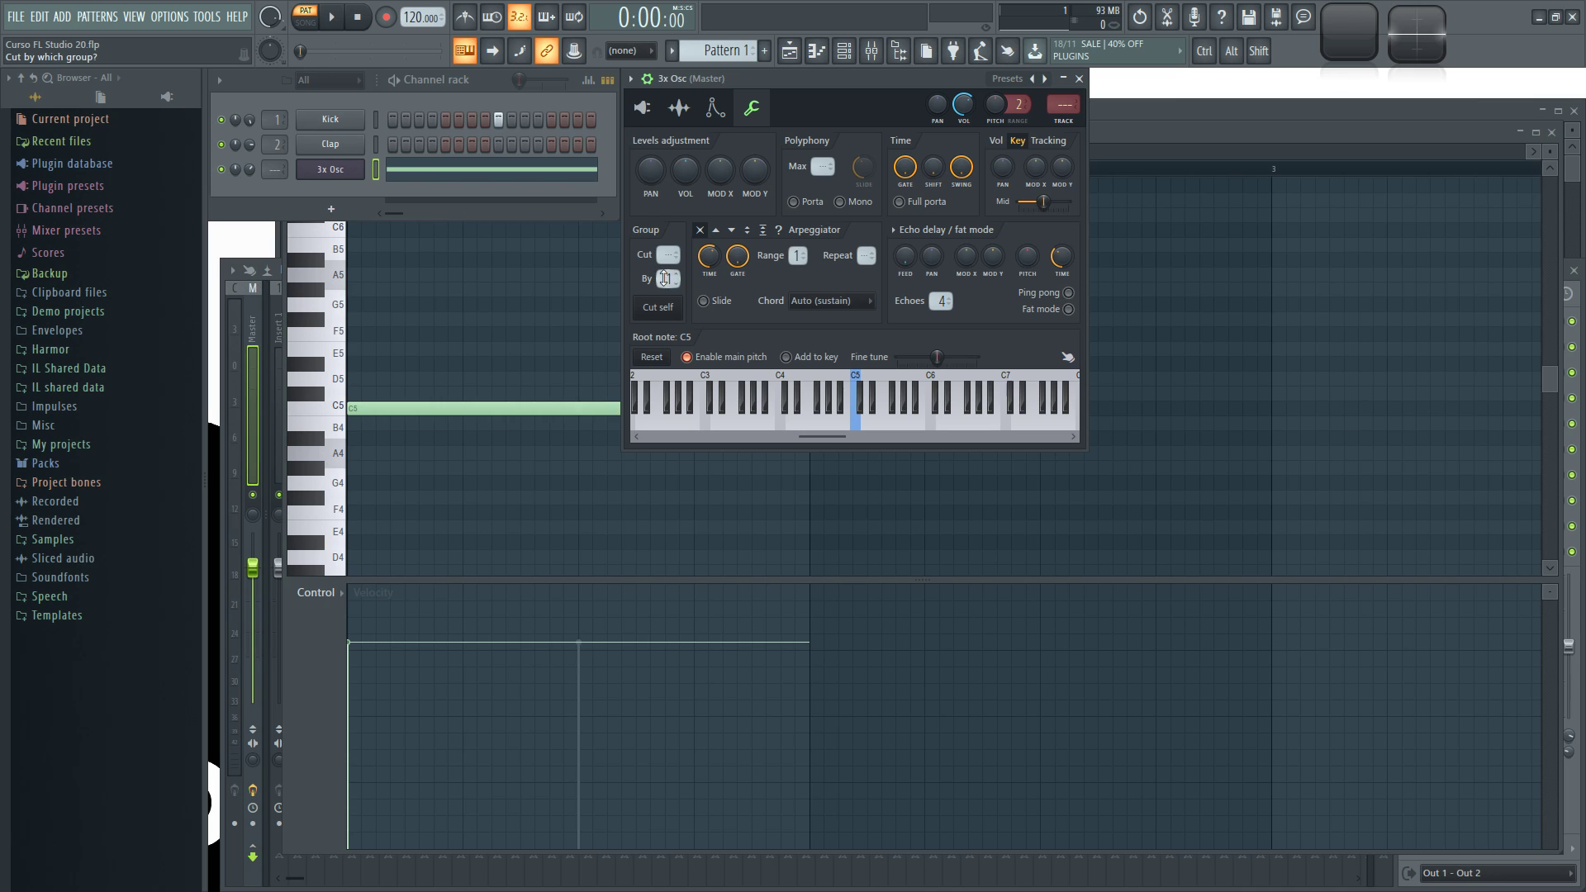
{"action": "key", "text": "space"}
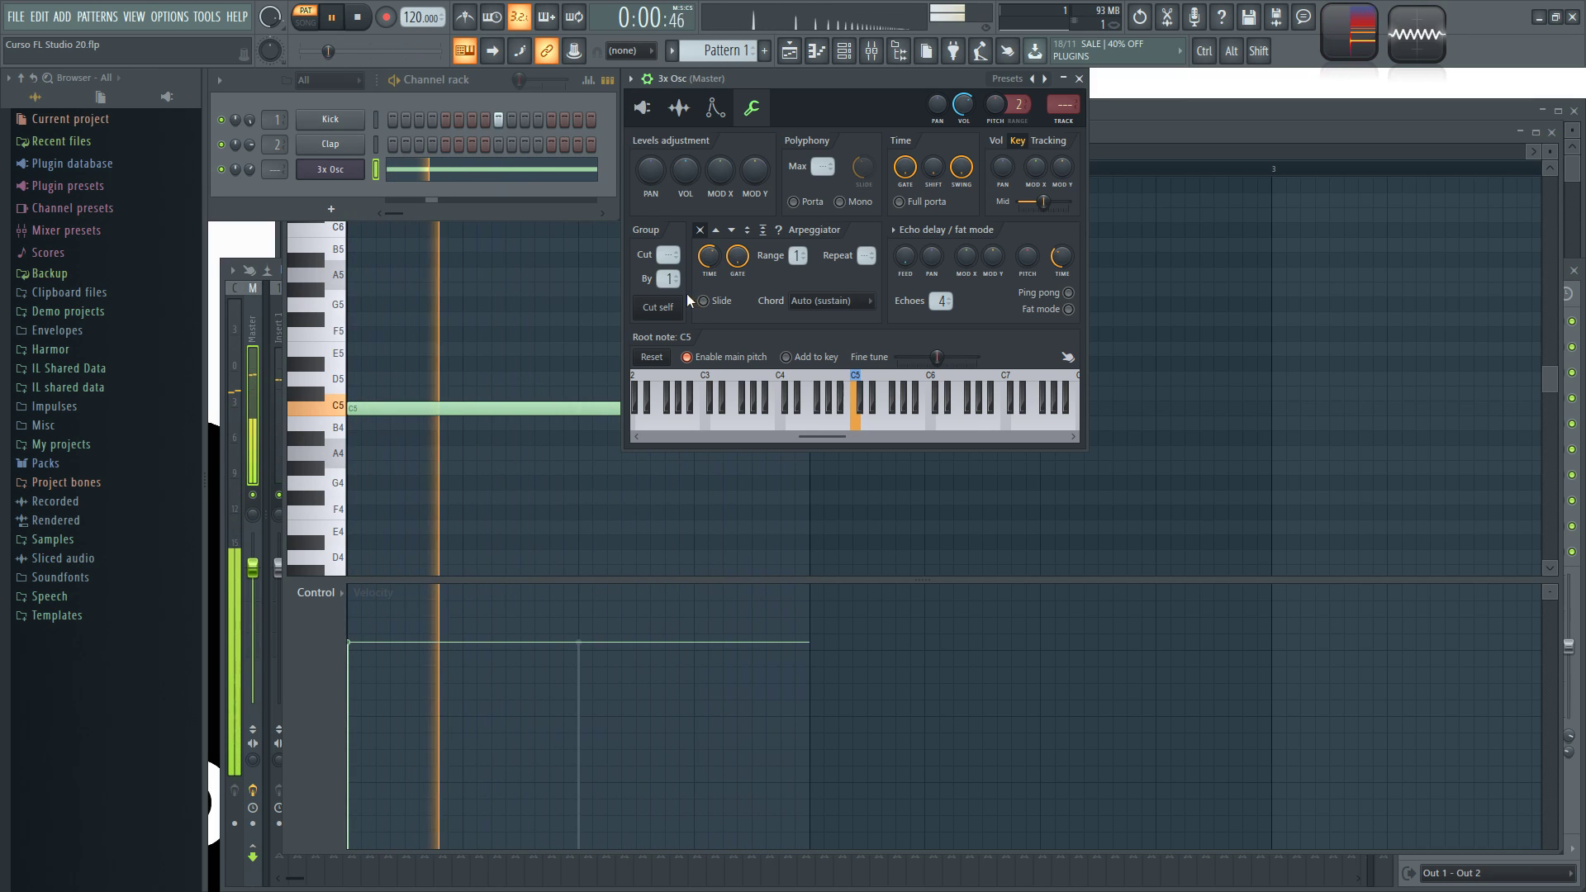
{"action": "key", "text": "space"}
Step: Set the Kick's Cut and By groups to 2, fill all sixteen Kick steps and play the pattern
{"action": "left_click", "coordinate": [368, 124]}
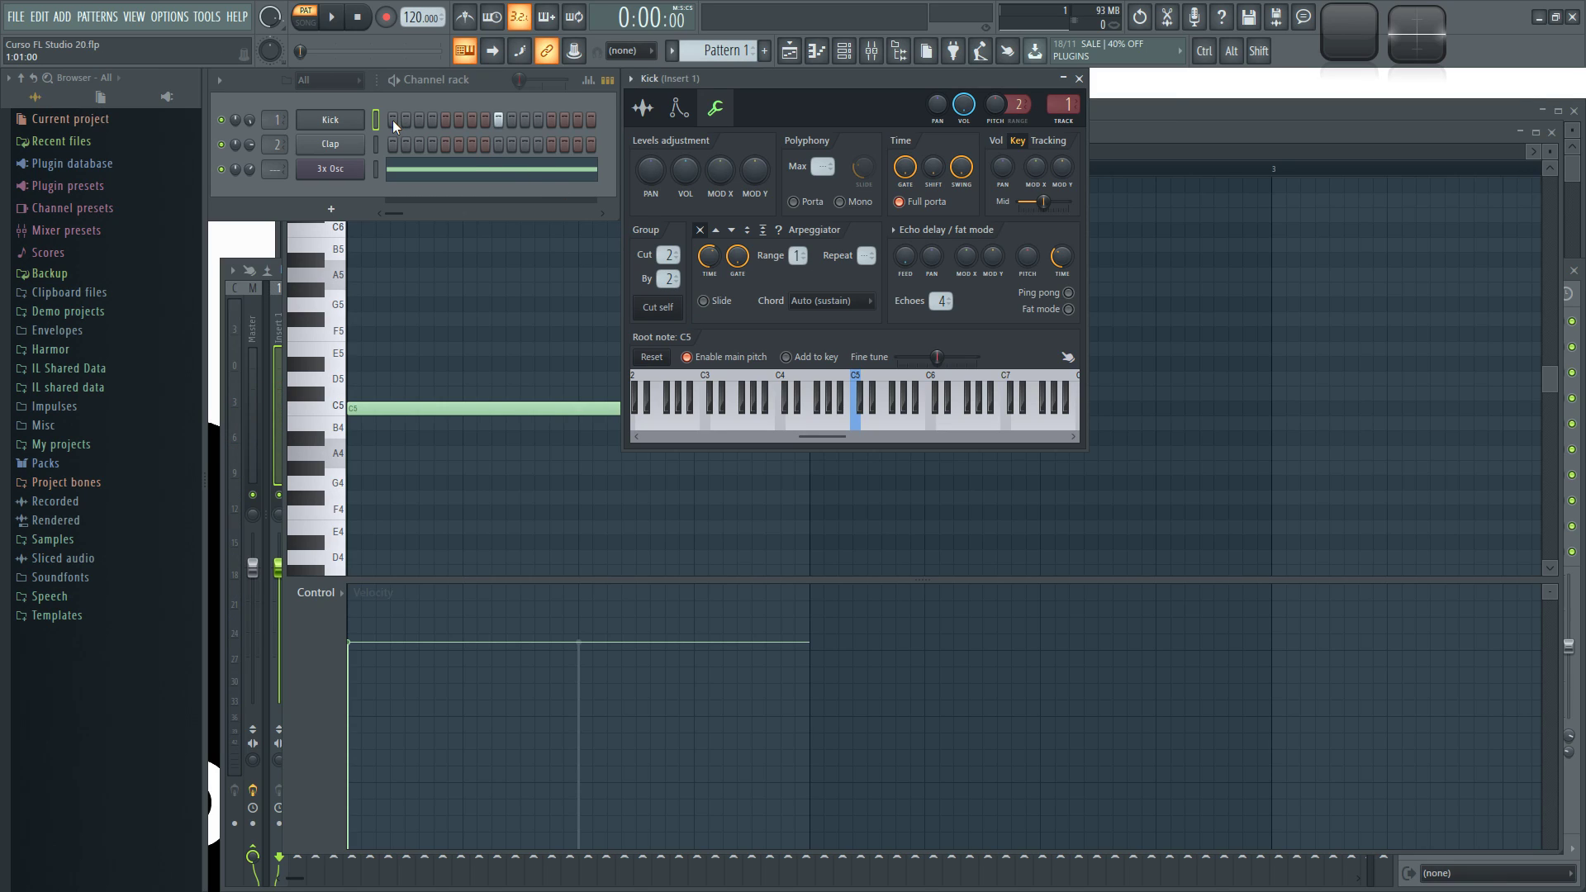
{"action": "left_click_drag", "start_coordinate": [393, 121], "coordinate": [643, 128]}
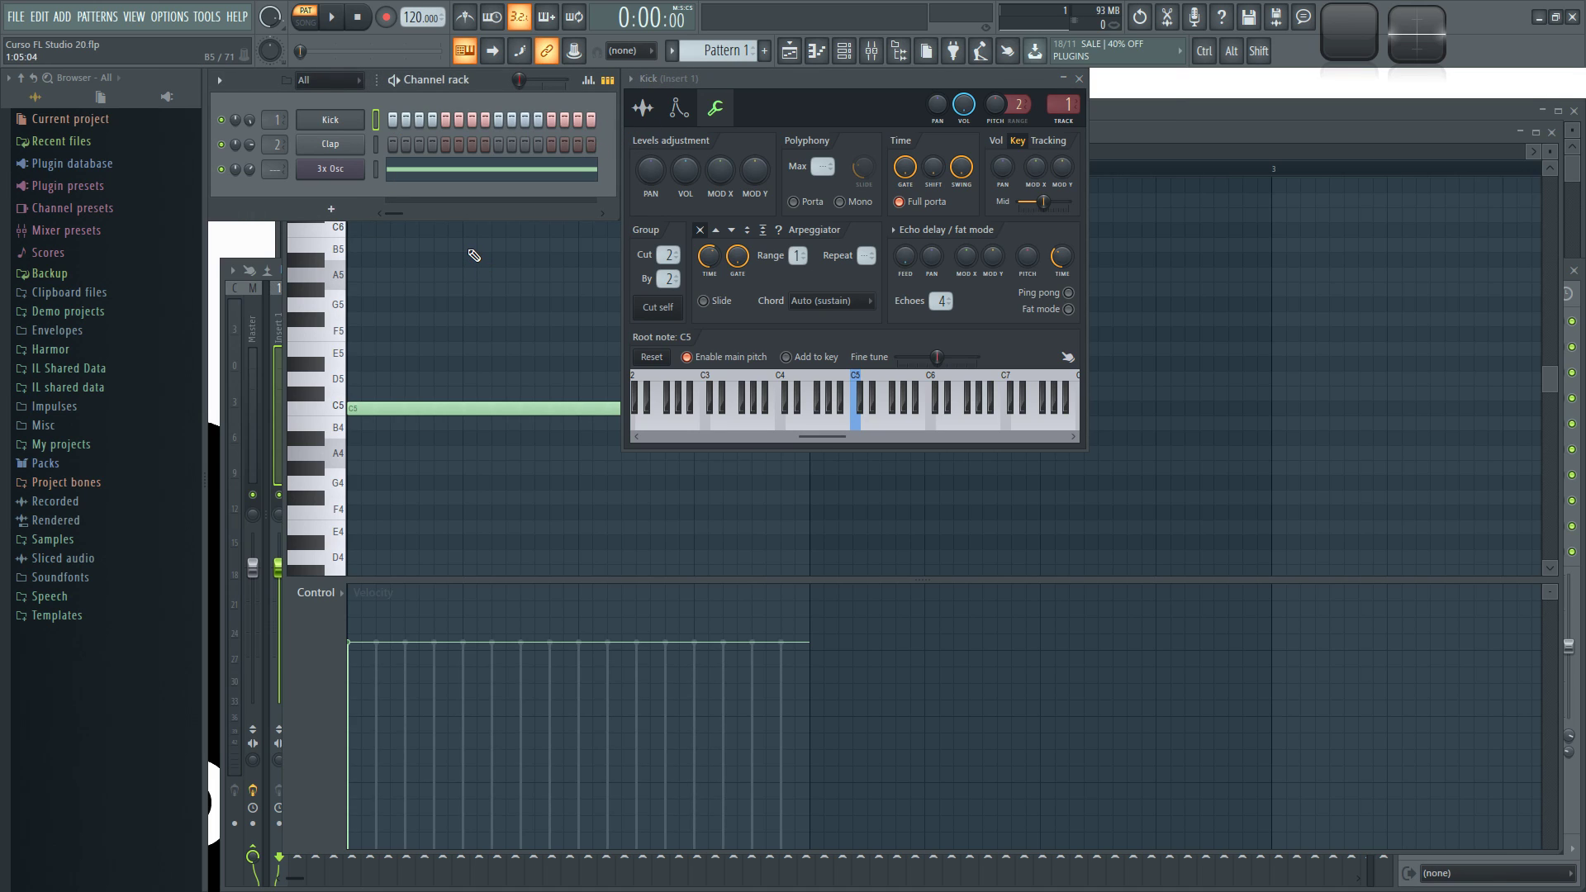
{"action": "key", "text": "space"}
{"action": "key", "text": "space"}
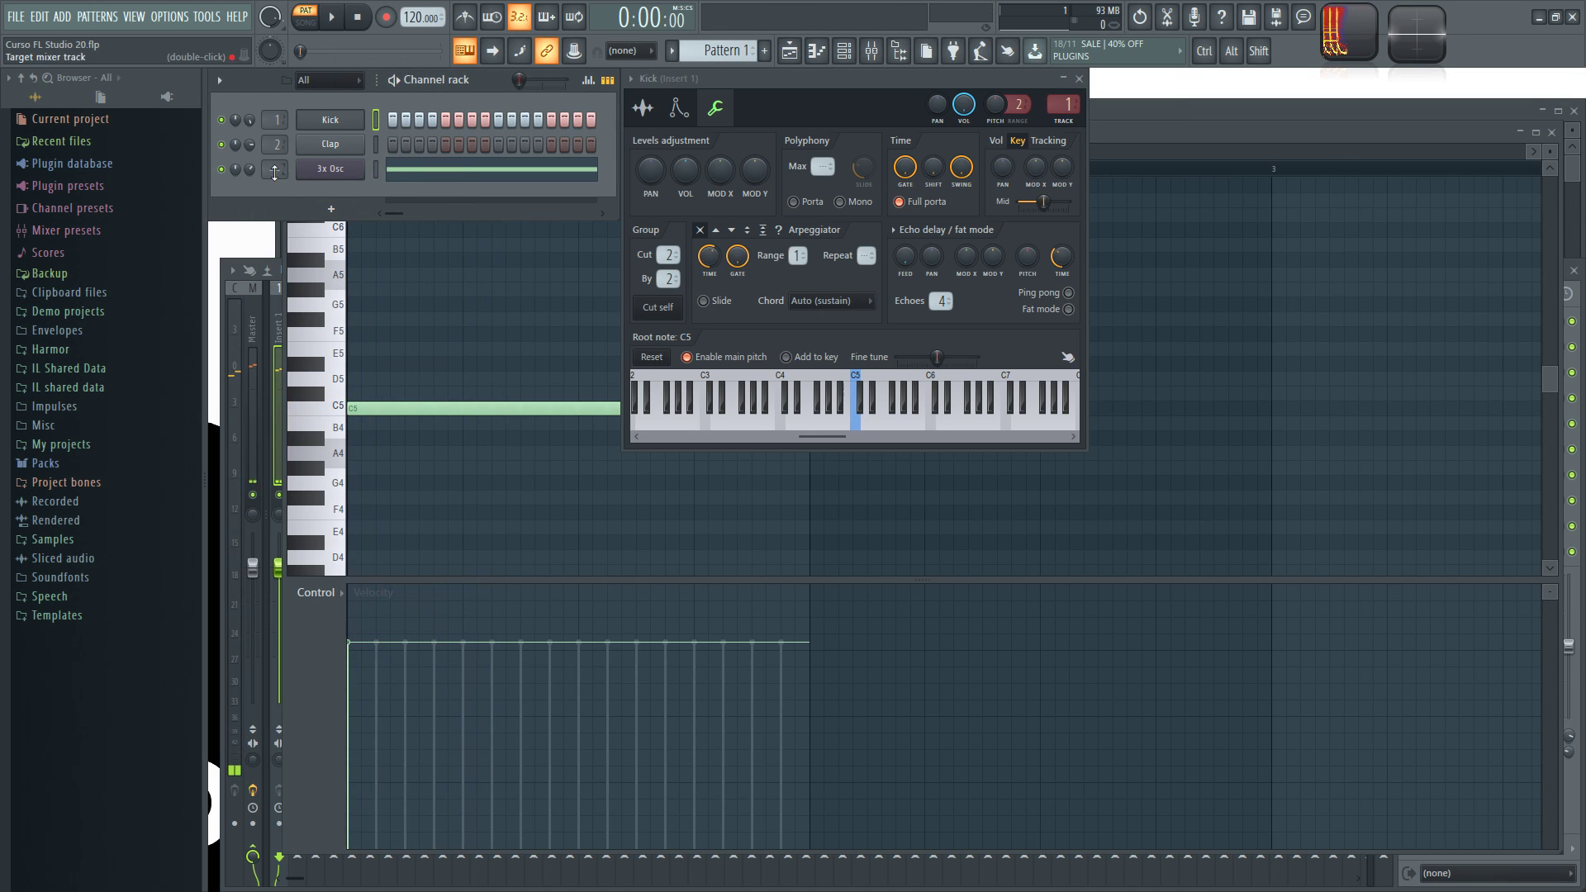
Step: With 3x Osc muted, clear the Kick's Cut and By groups and play the repeated kicks
{"action": "key", "text": "space"}
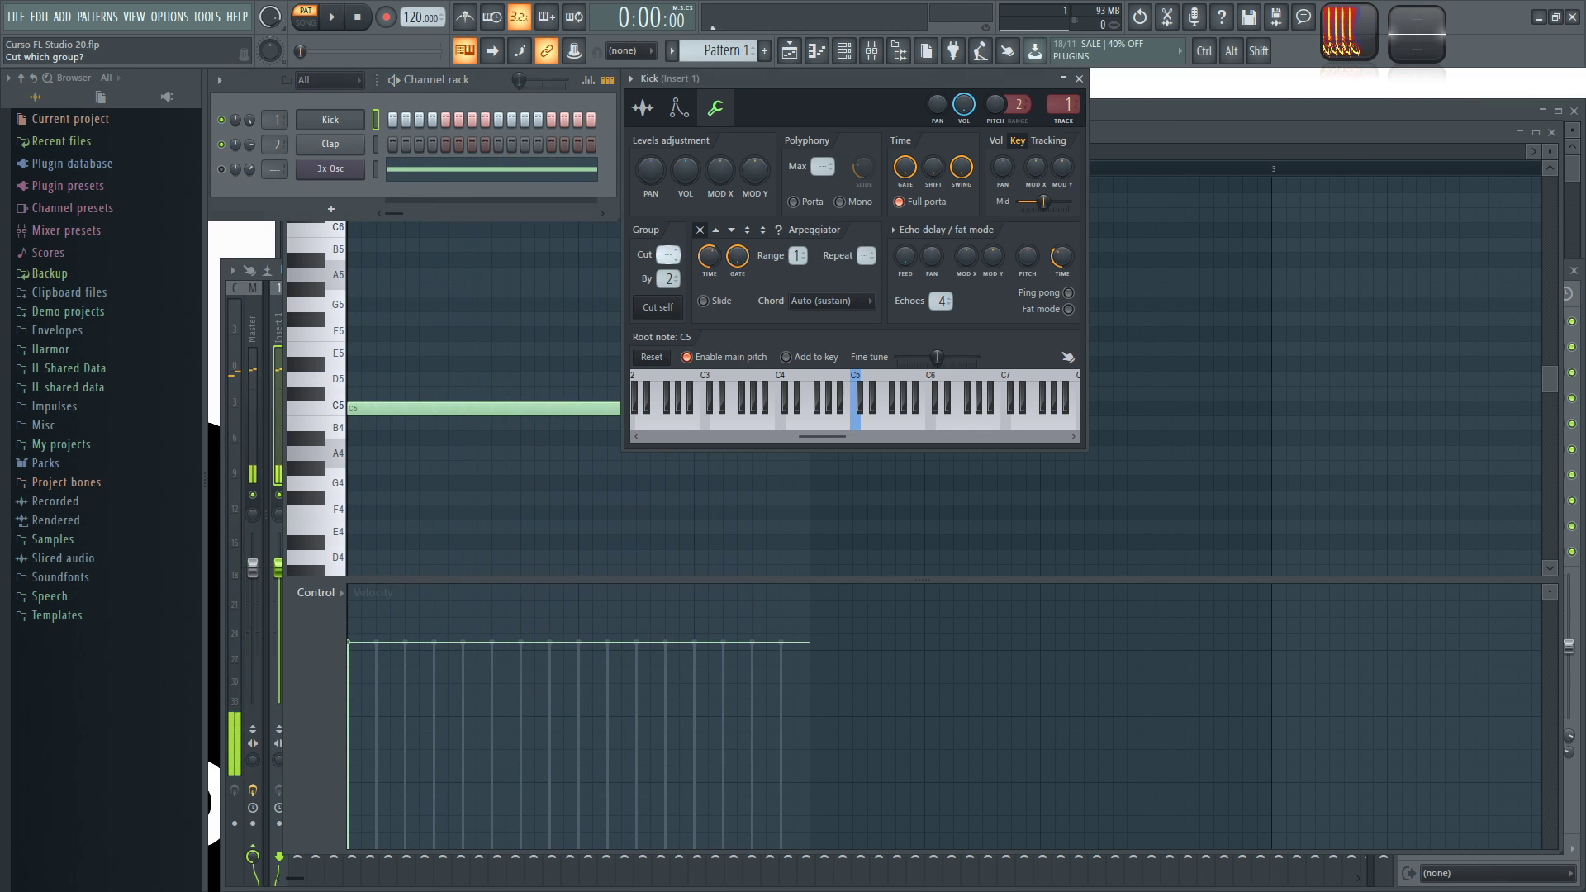
{"action": "key", "text": "space"}
{"action": "key", "text": "space"}
{"action": "key", "text": "space"}
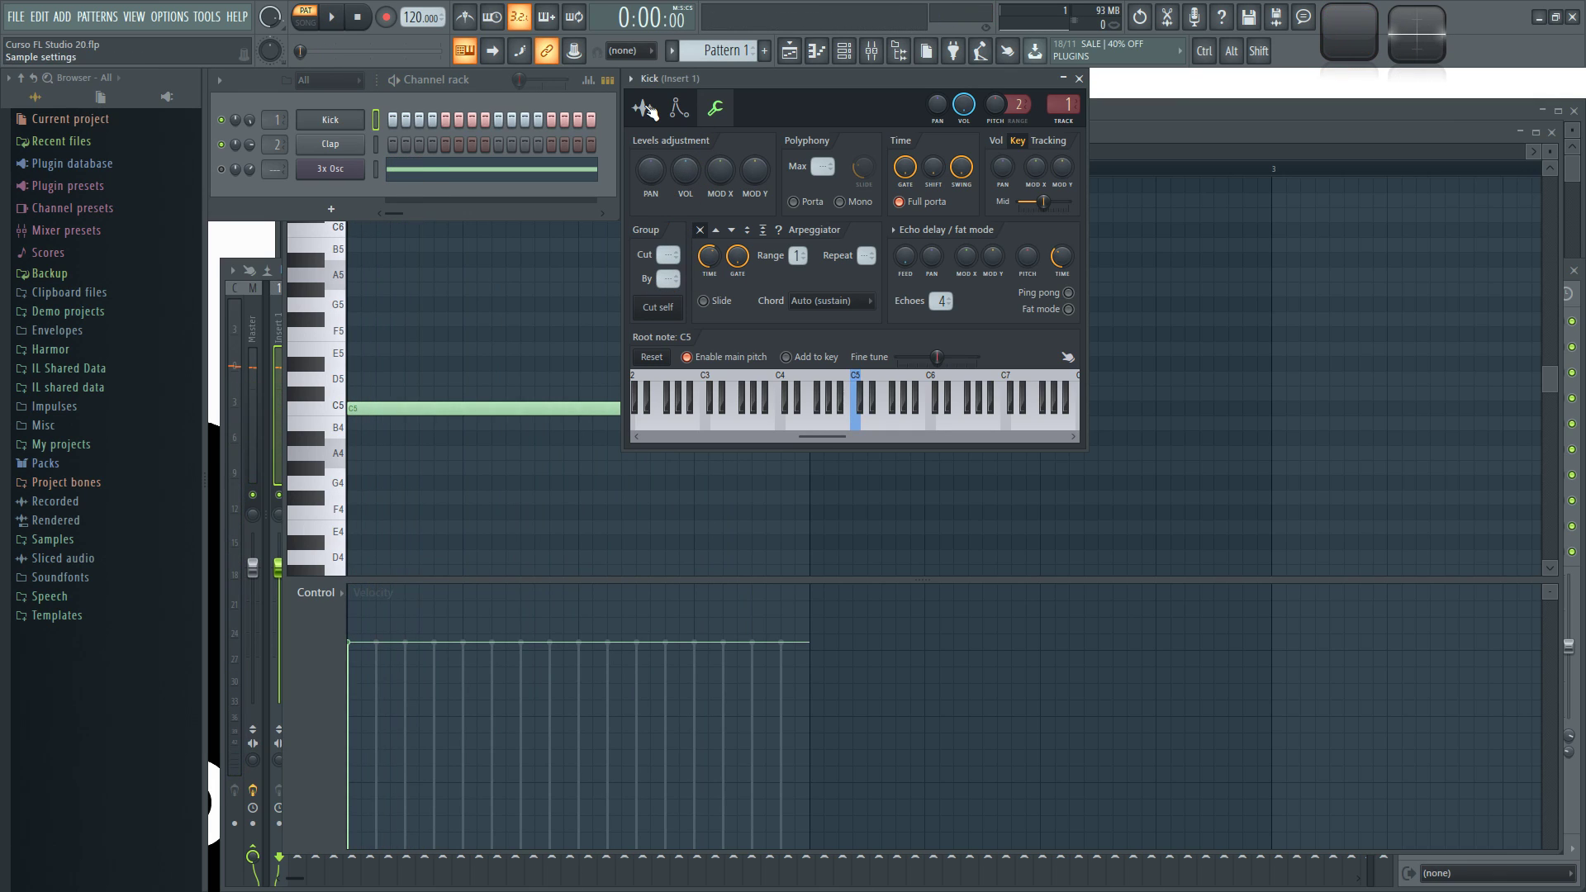
Step: Open the Kick's sample settings, raise the time stretching time and audition the sample
{"action": "left_click", "coordinate": [326, 121]}
{"action": "left_click", "coordinate": [324, 120]}
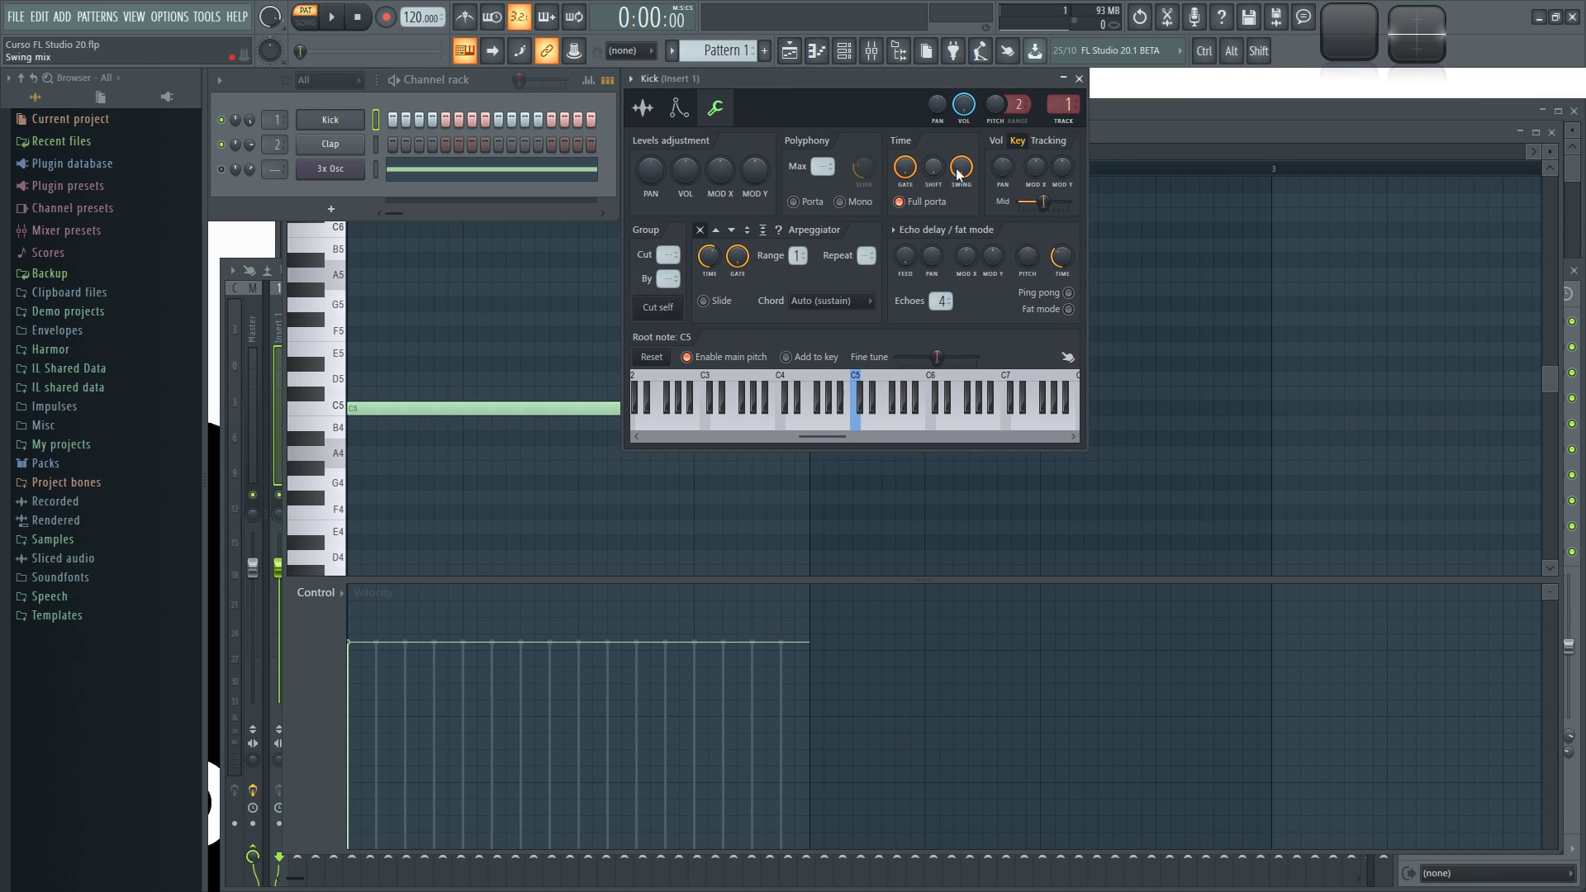
{"action": "left_click", "coordinate": [678, 108]}
{"action": "left_click", "coordinate": [664, 109]}
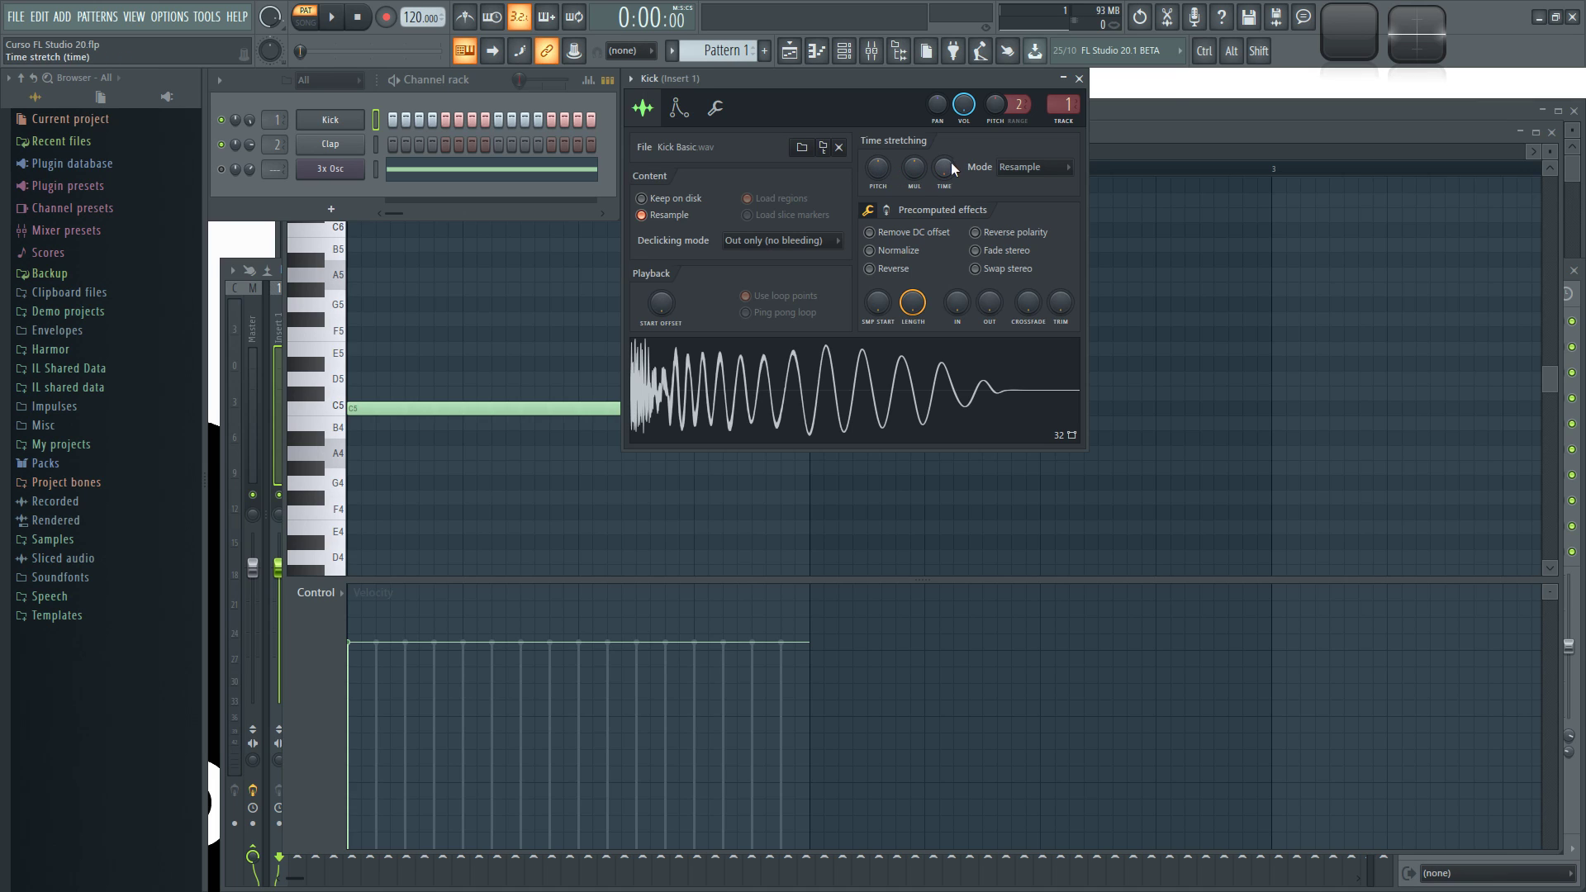
{"action": "key", "text": "q"}
{"action": "left_click_drag", "start_coordinate": [944, 169], "coordinate": [945, 156]}
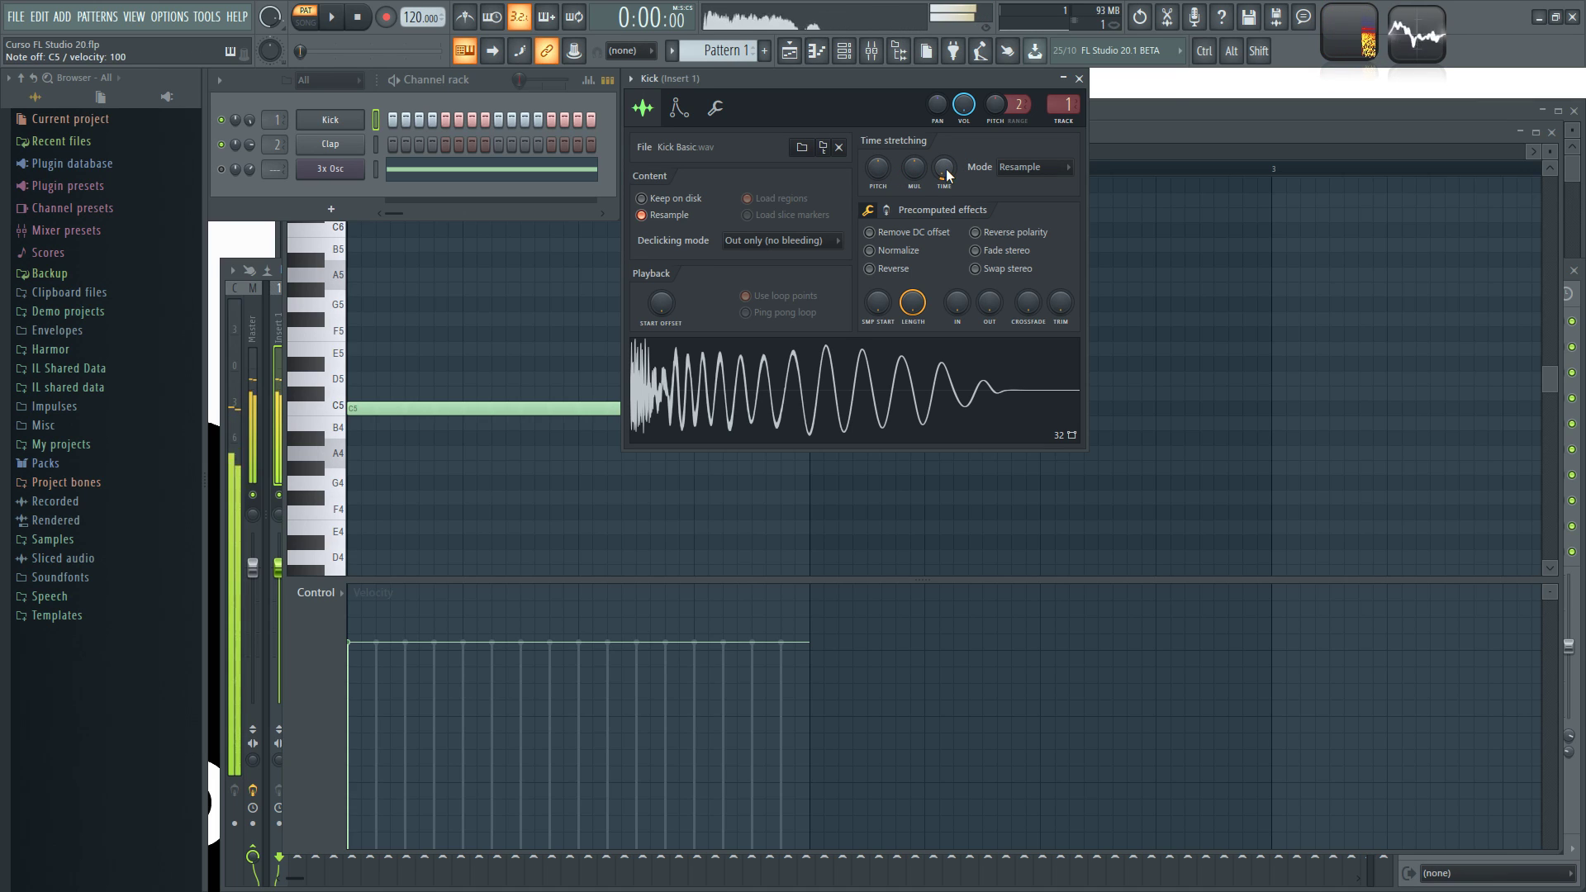
Step: Play the stretched kicks without cut groups, then apply Cut self to the Kick and play them again
{"action": "left_click", "coordinate": [725, 111]}
{"action": "key", "text": "space"}
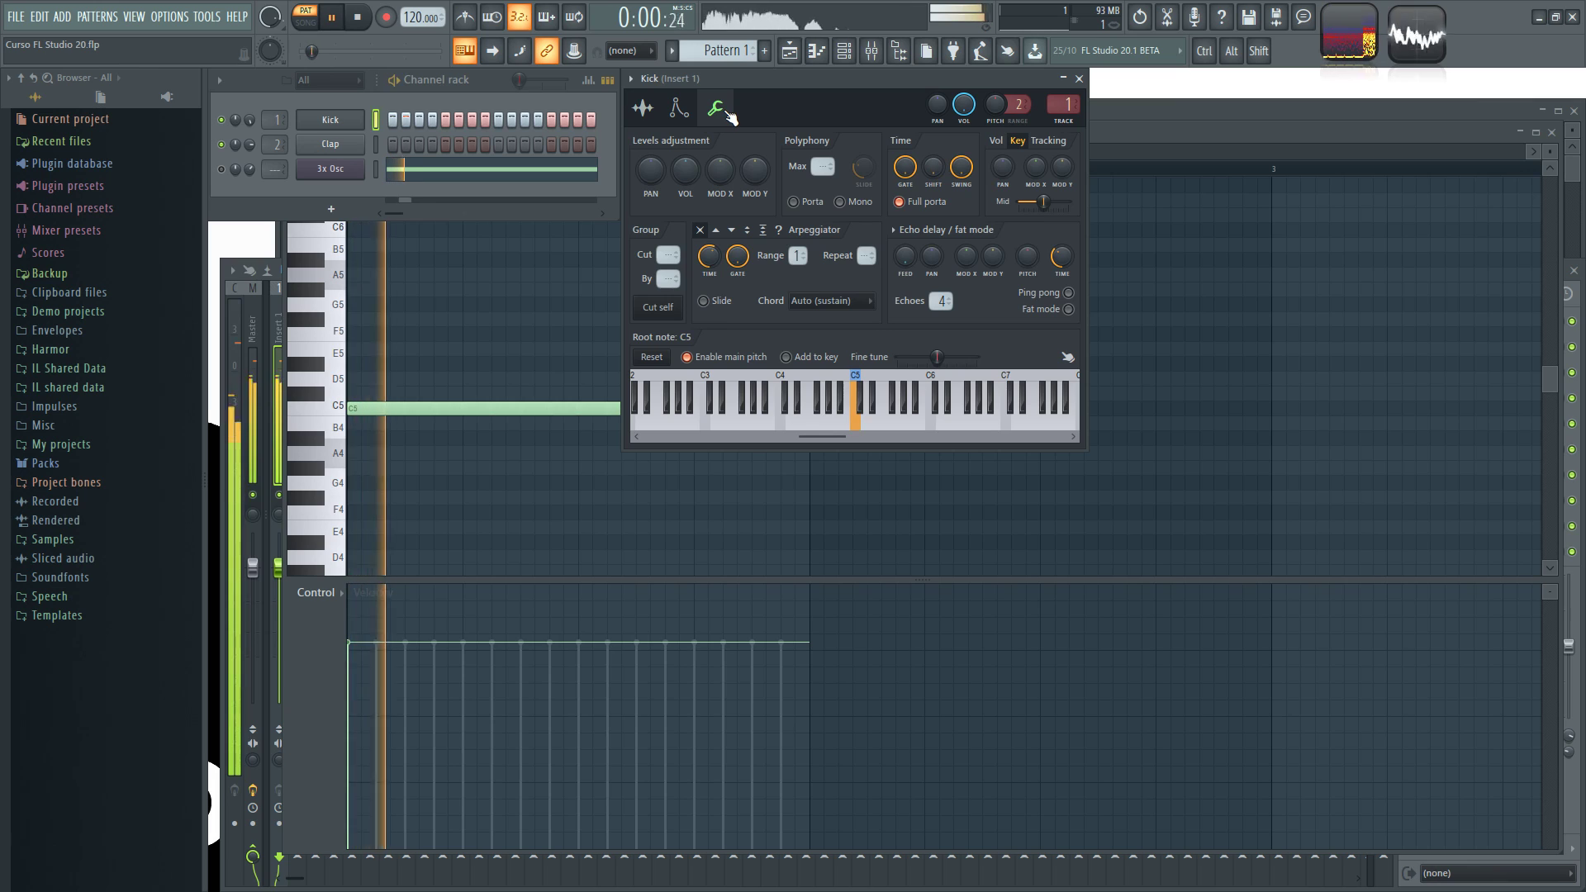
{"action": "key", "text": "space"}
{"action": "left_click", "coordinate": [658, 306]}
{"action": "key", "text": "space"}
{"action": "left_click", "coordinate": [369, 21]}
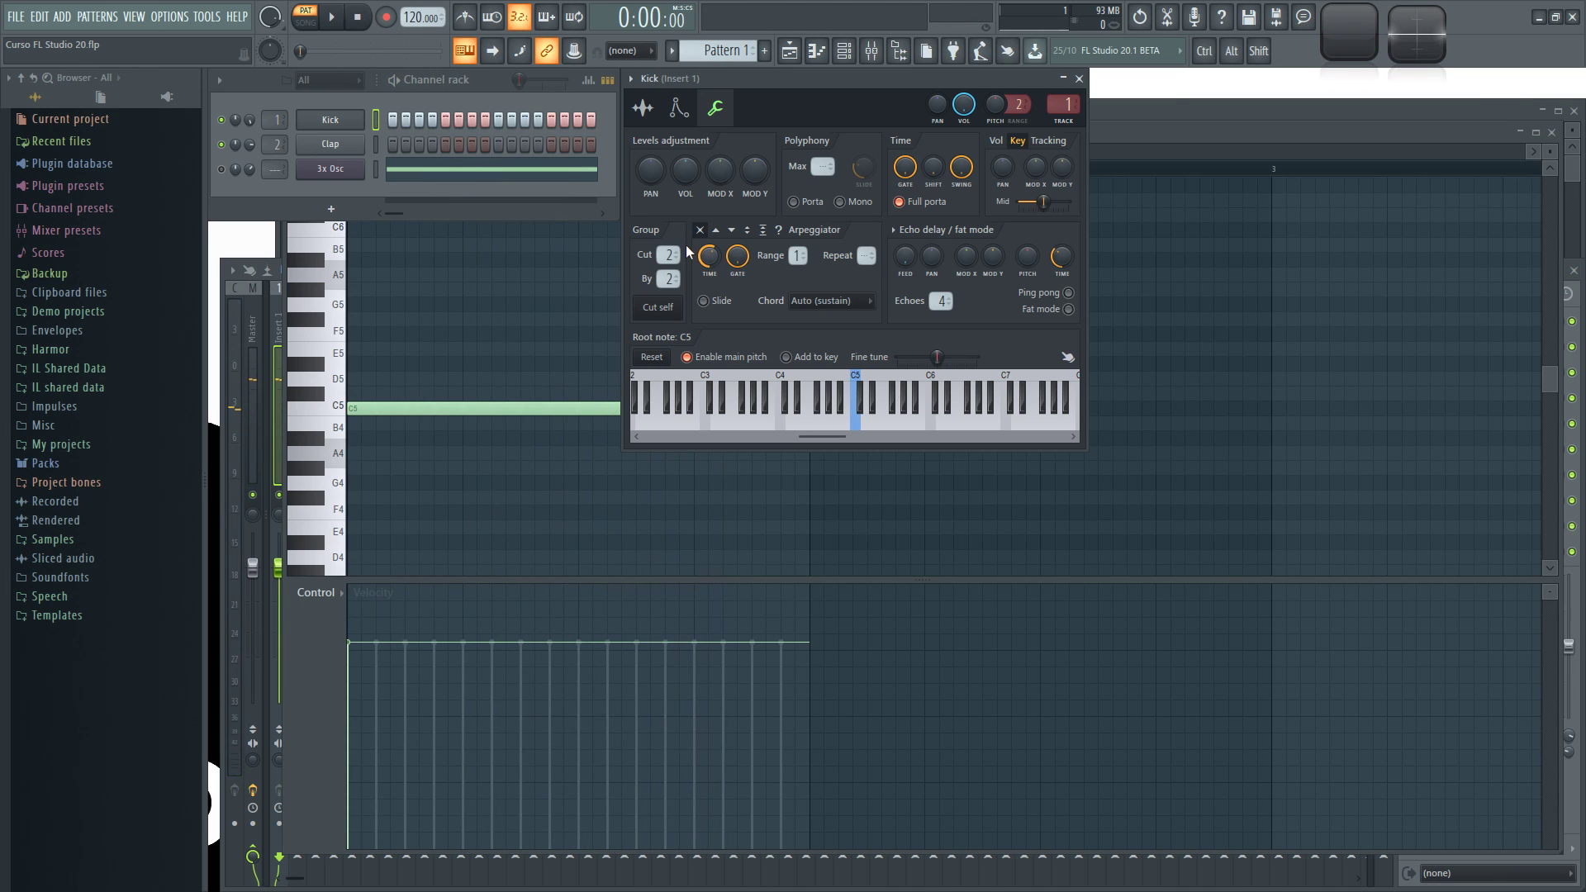
Step: Clear all Kick steps and open the Kick's sample settings
{"action": "left_click_drag", "start_coordinate": [394, 116], "coordinate": [629, 117]}
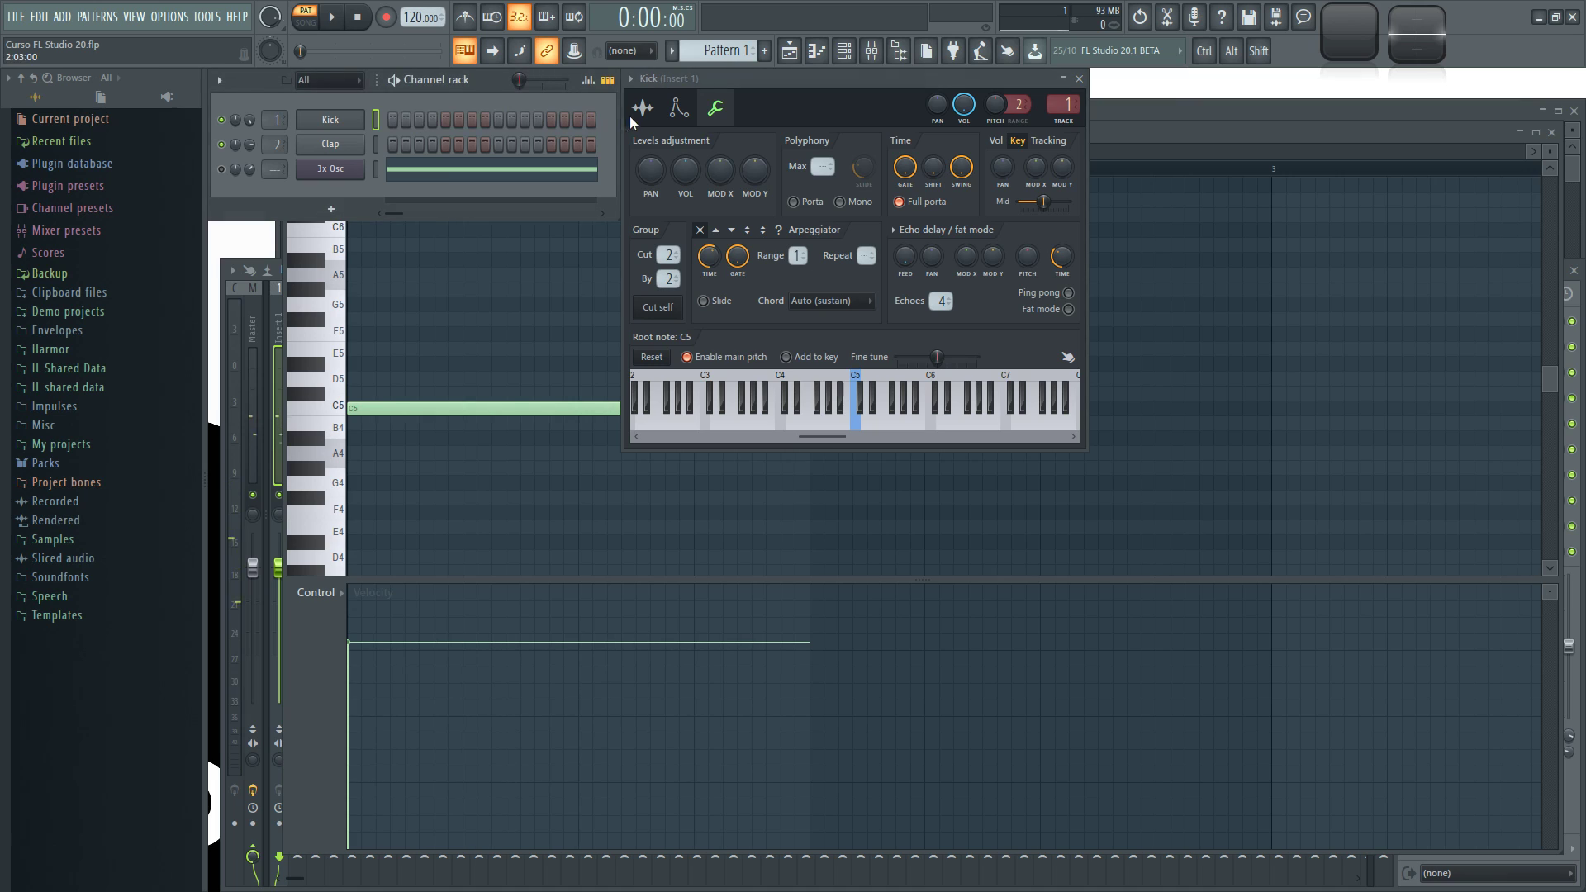
{"action": "left_click", "coordinate": [650, 111]}
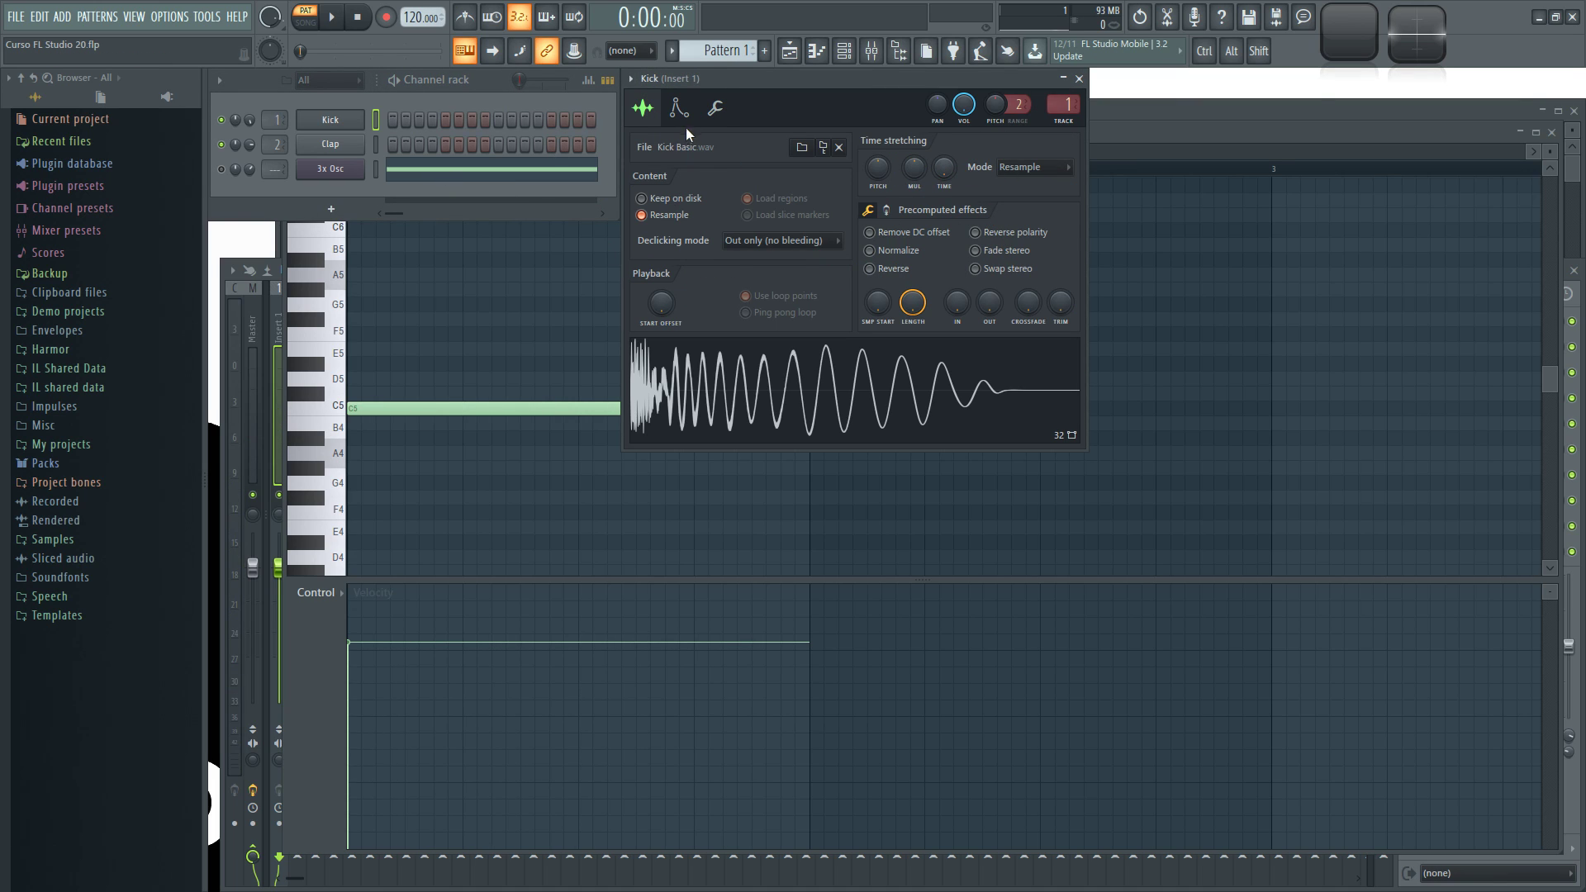
Step: Open 3x Osc's miscellaneous functions, switch the arpeggiator on with a range of 3 and play test notes
{"action": "left_click", "coordinate": [715, 108]}
{"action": "left_click", "coordinate": [344, 170]}
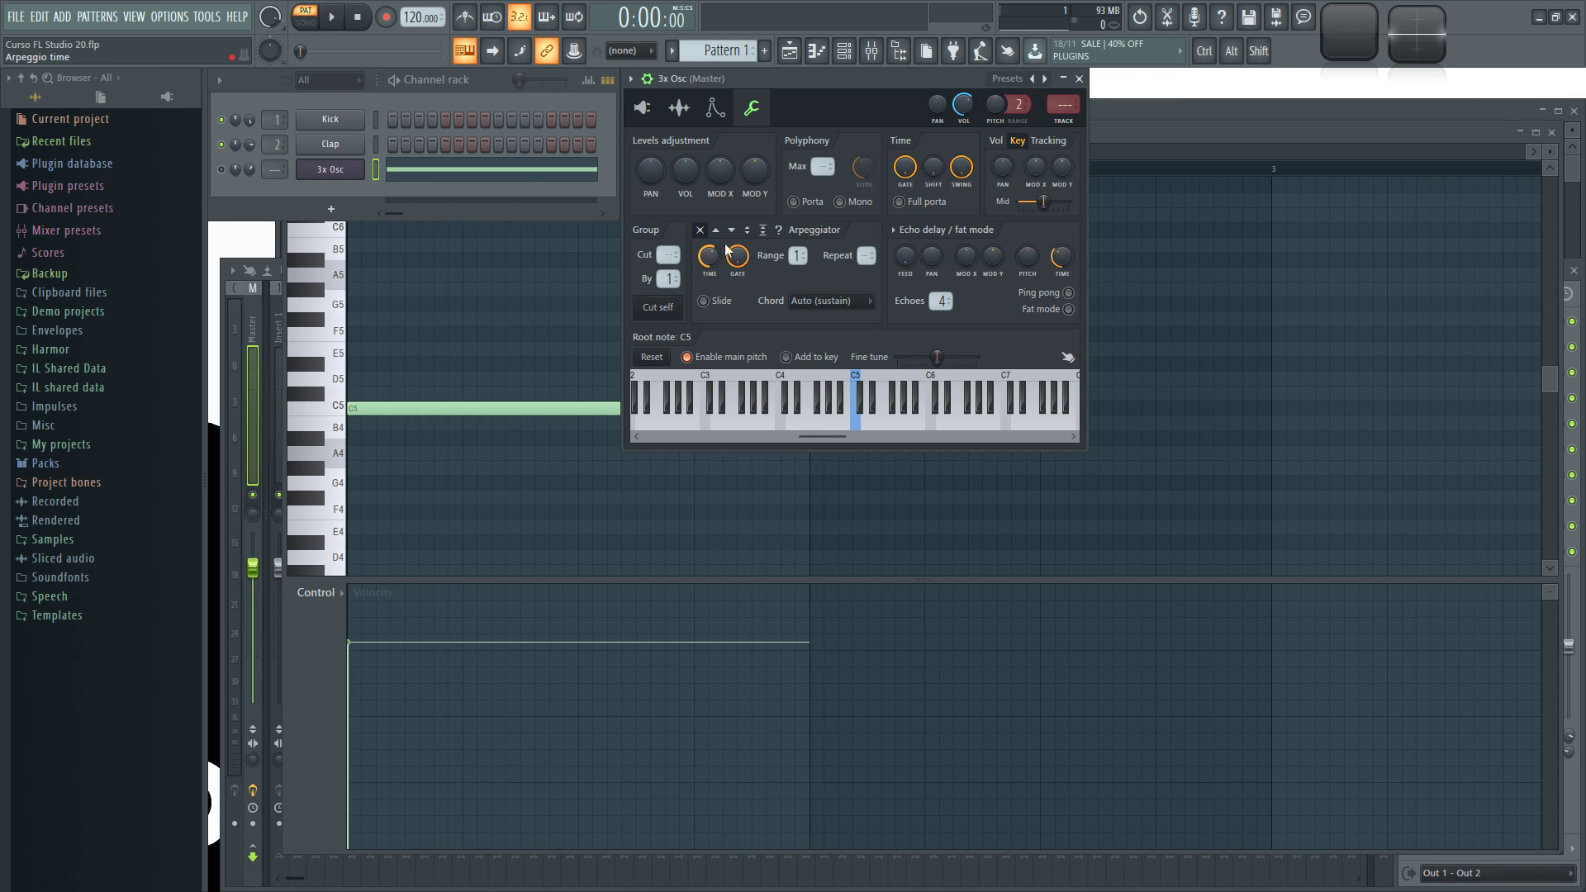
{"action": "key", "text": "z"}
{"action": "left_click", "coordinate": [781, 233]}
{"action": "left_click", "coordinate": [864, 431]}
{"action": "key", "text": "q"}
Step: Adjust the arpeggio time and shorten the arpeggio gate while playing C5
{"action": "left_click_drag", "start_coordinate": [710, 257], "coordinate": [709, 190]}
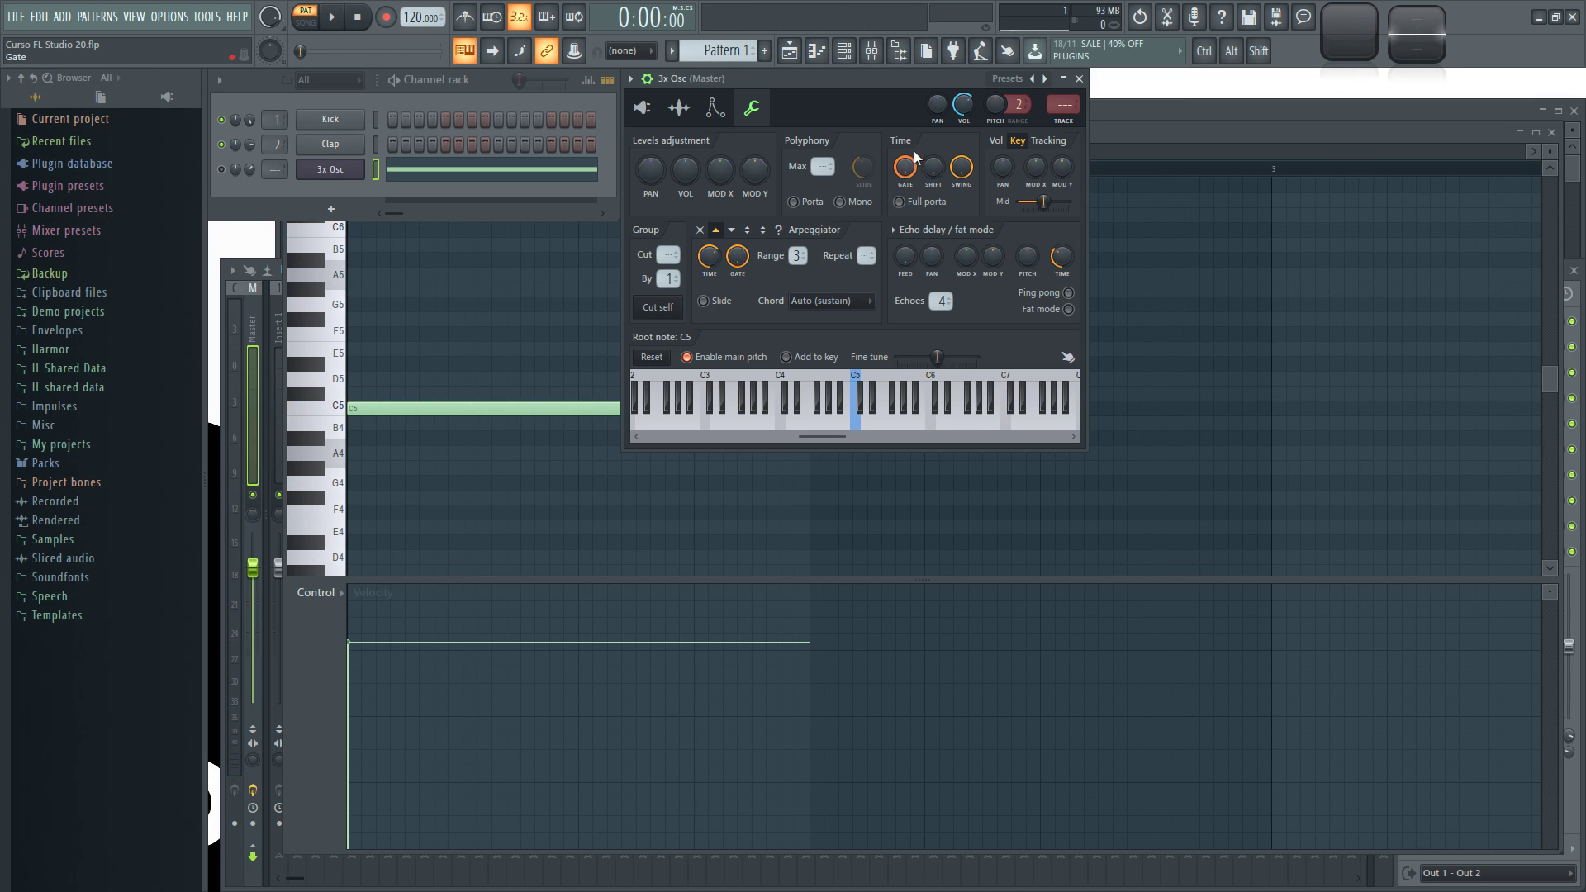
{"action": "key", "text": "q"}
{"action": "left_click_drag", "start_coordinate": [737, 261], "coordinate": [736, 322]}
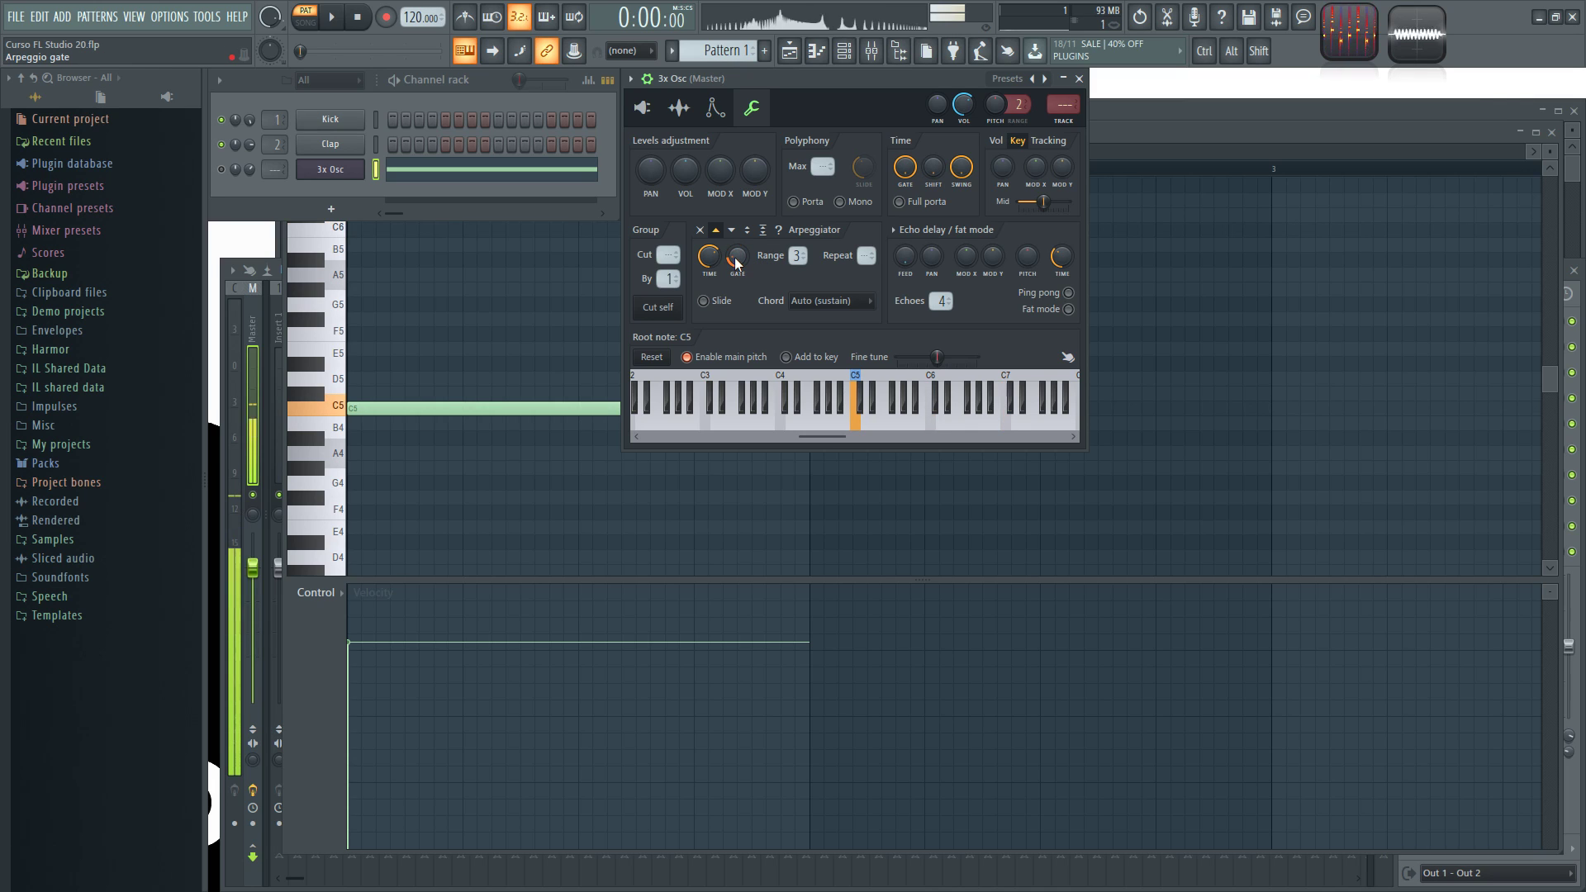
Step: Enable 3x Osc's volume envelope, audition the arpeggiated C5 and return to the miscellaneous functions
{"action": "left_click", "coordinate": [716, 108]}
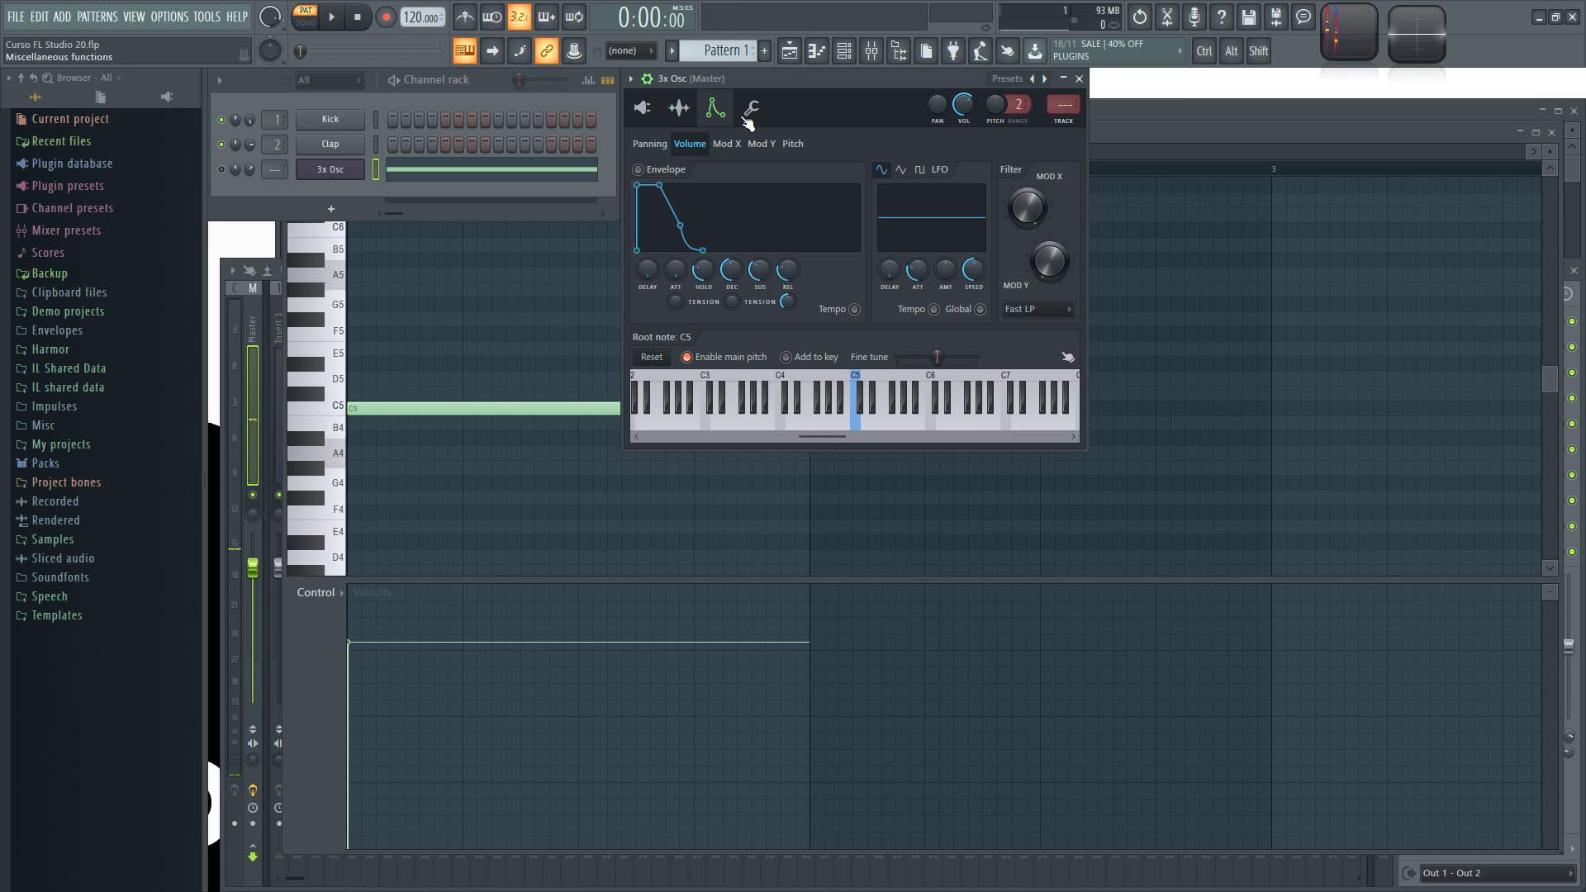
{"action": "left_click", "coordinate": [653, 171]}
{"action": "key", "text": "q"}
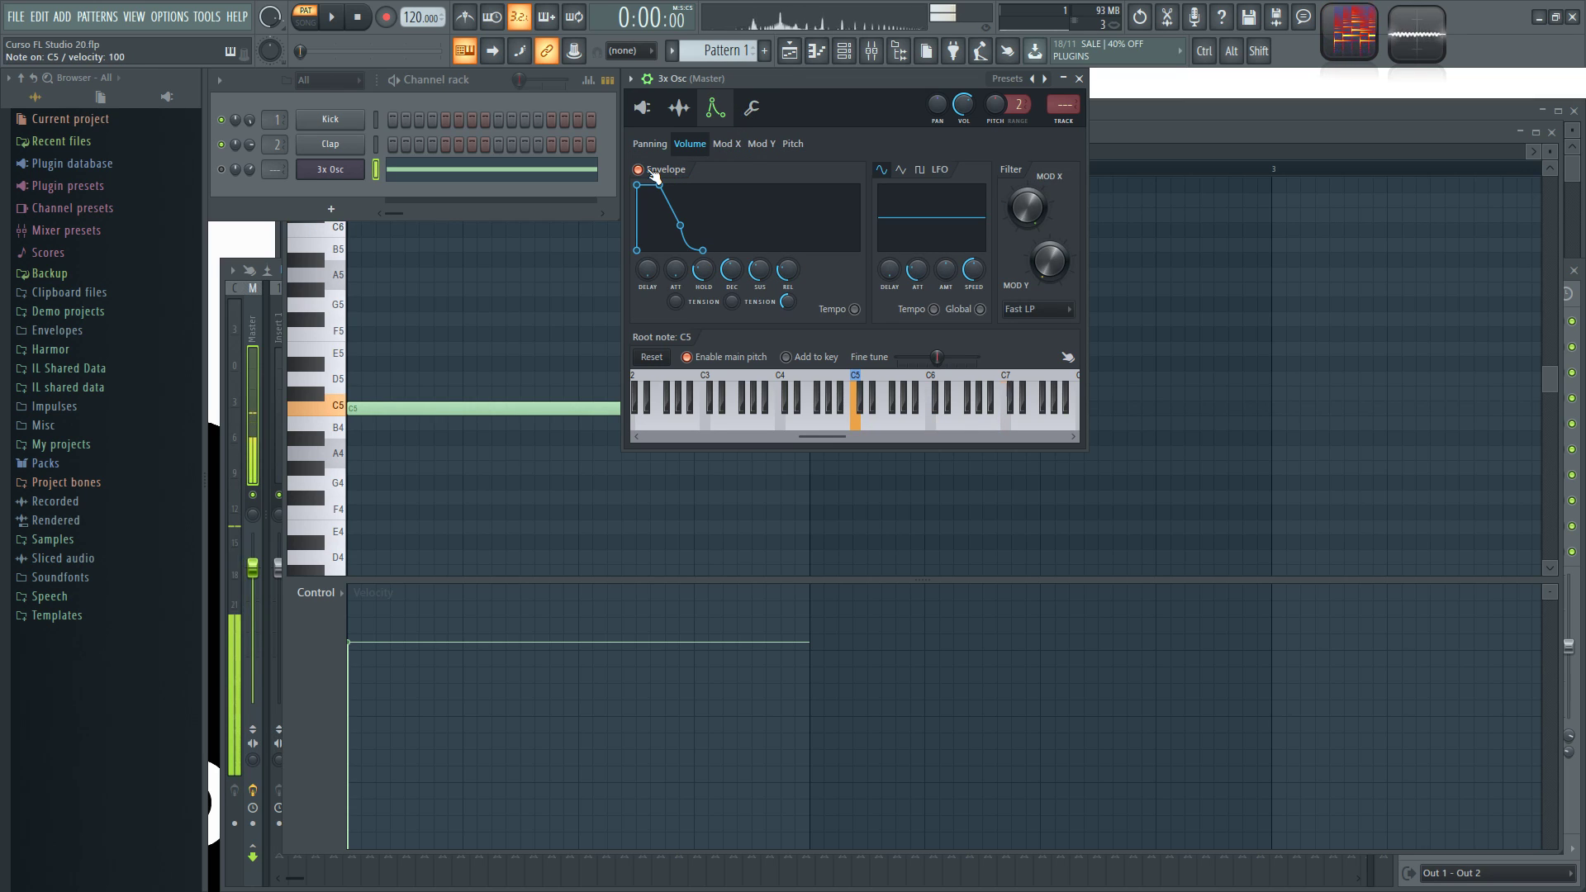
{"action": "left_click", "coordinate": [749, 110]}
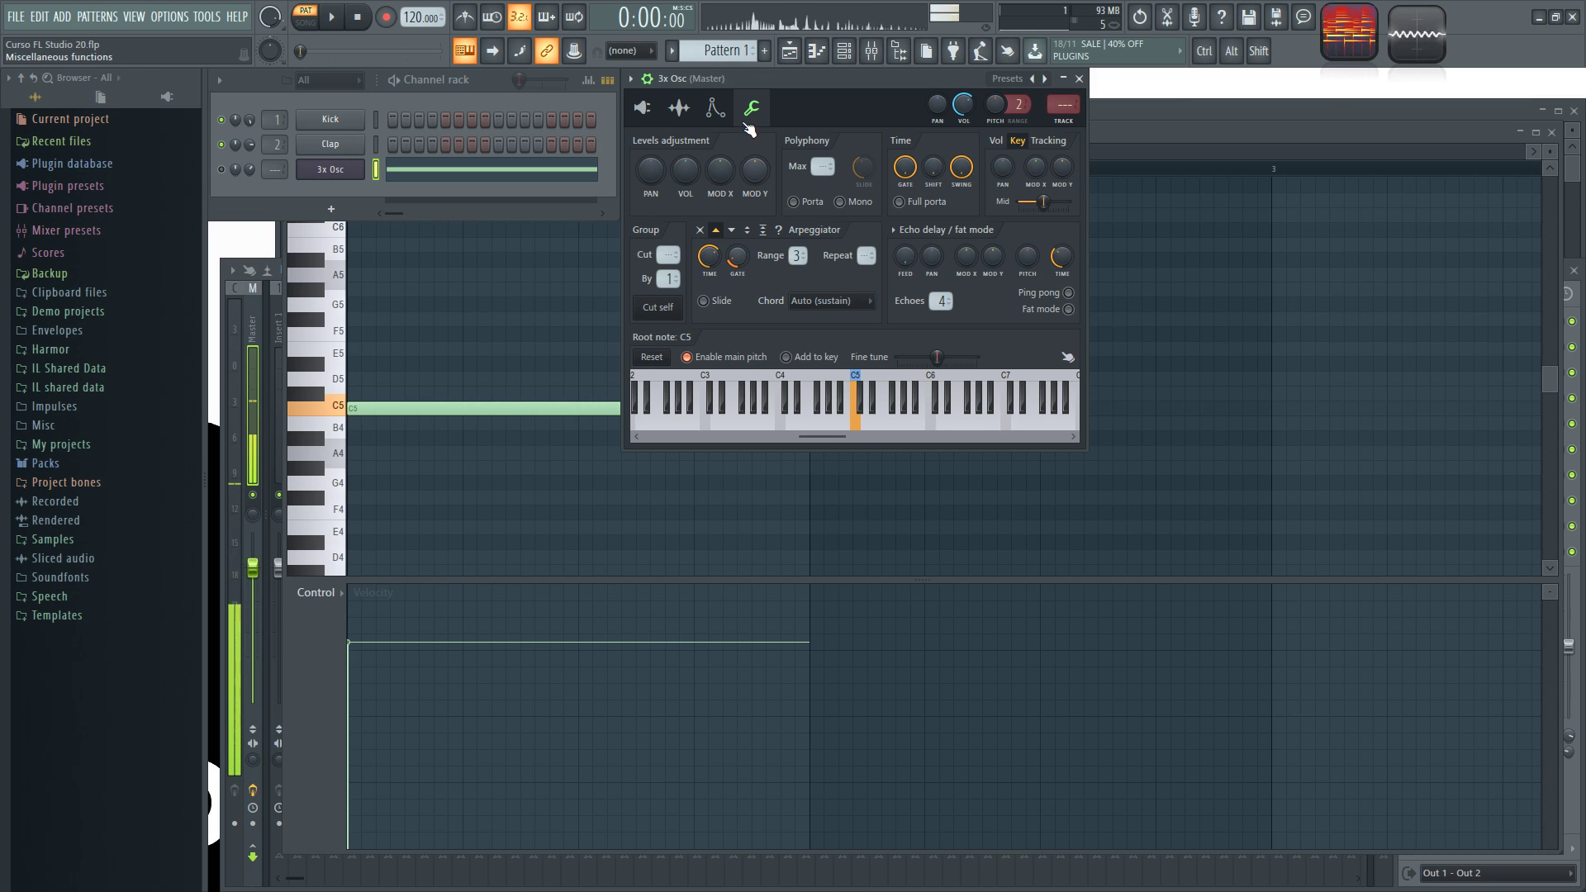
{"action": "left_click", "coordinate": [716, 108]}
{"action": "key", "text": "q"}
{"action": "left_click", "coordinate": [751, 108]}
{"action": "key", "text": "q"}
Step: Raise the arpeggio time and audition the down direction and both up-down arpeggio directions on C5
{"action": "left_click_drag", "start_coordinate": [714, 255], "coordinate": [714, 202]}
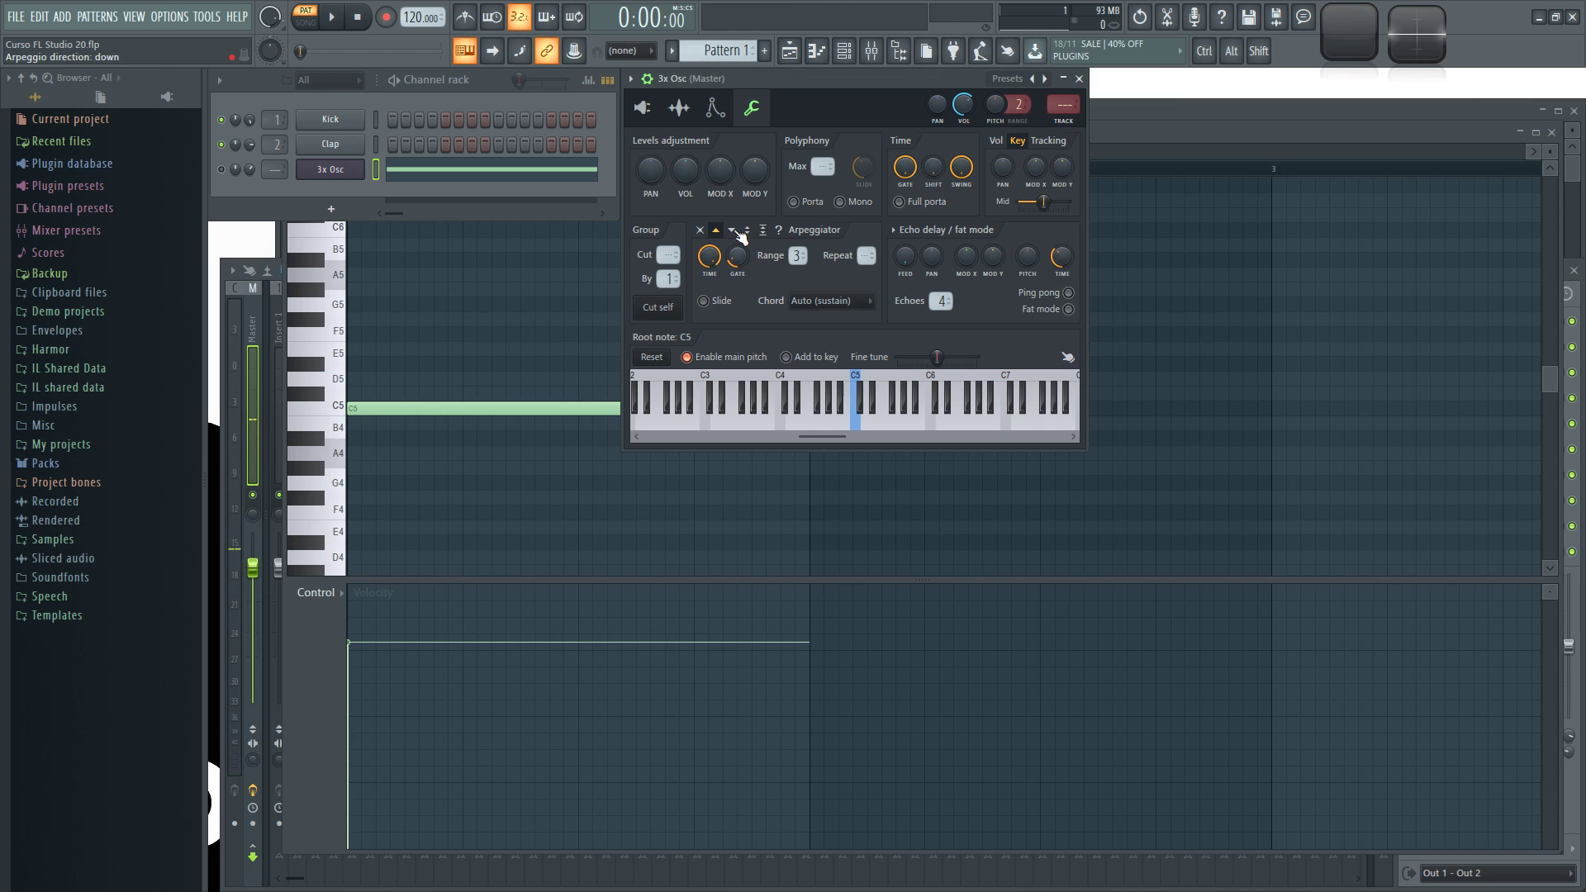
{"action": "key", "text": "q"}
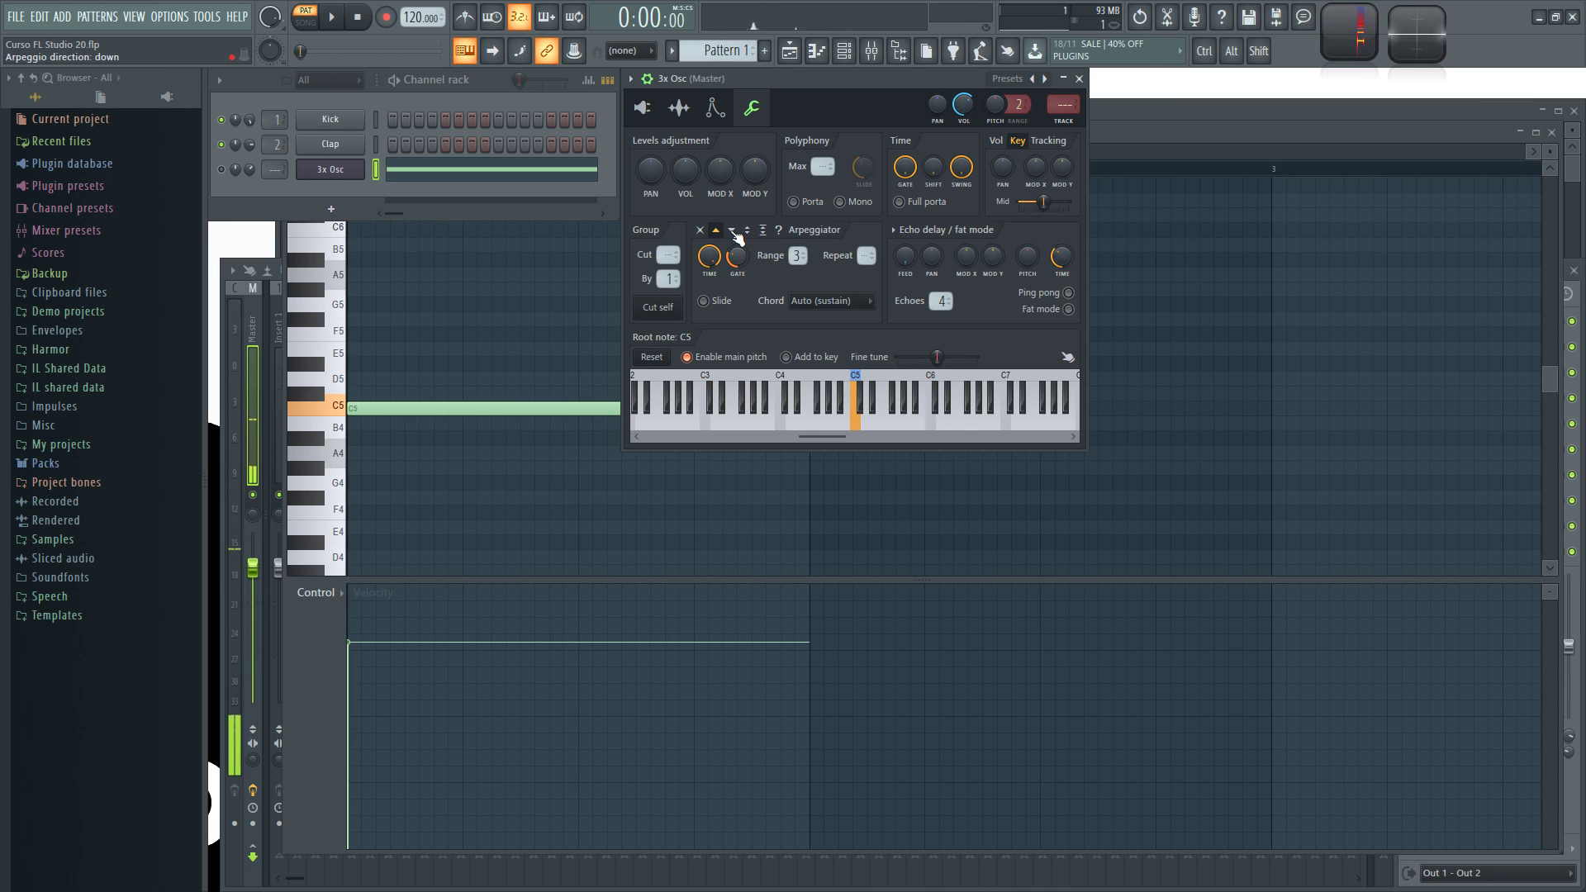
{"action": "left_click", "coordinate": [732, 231]}
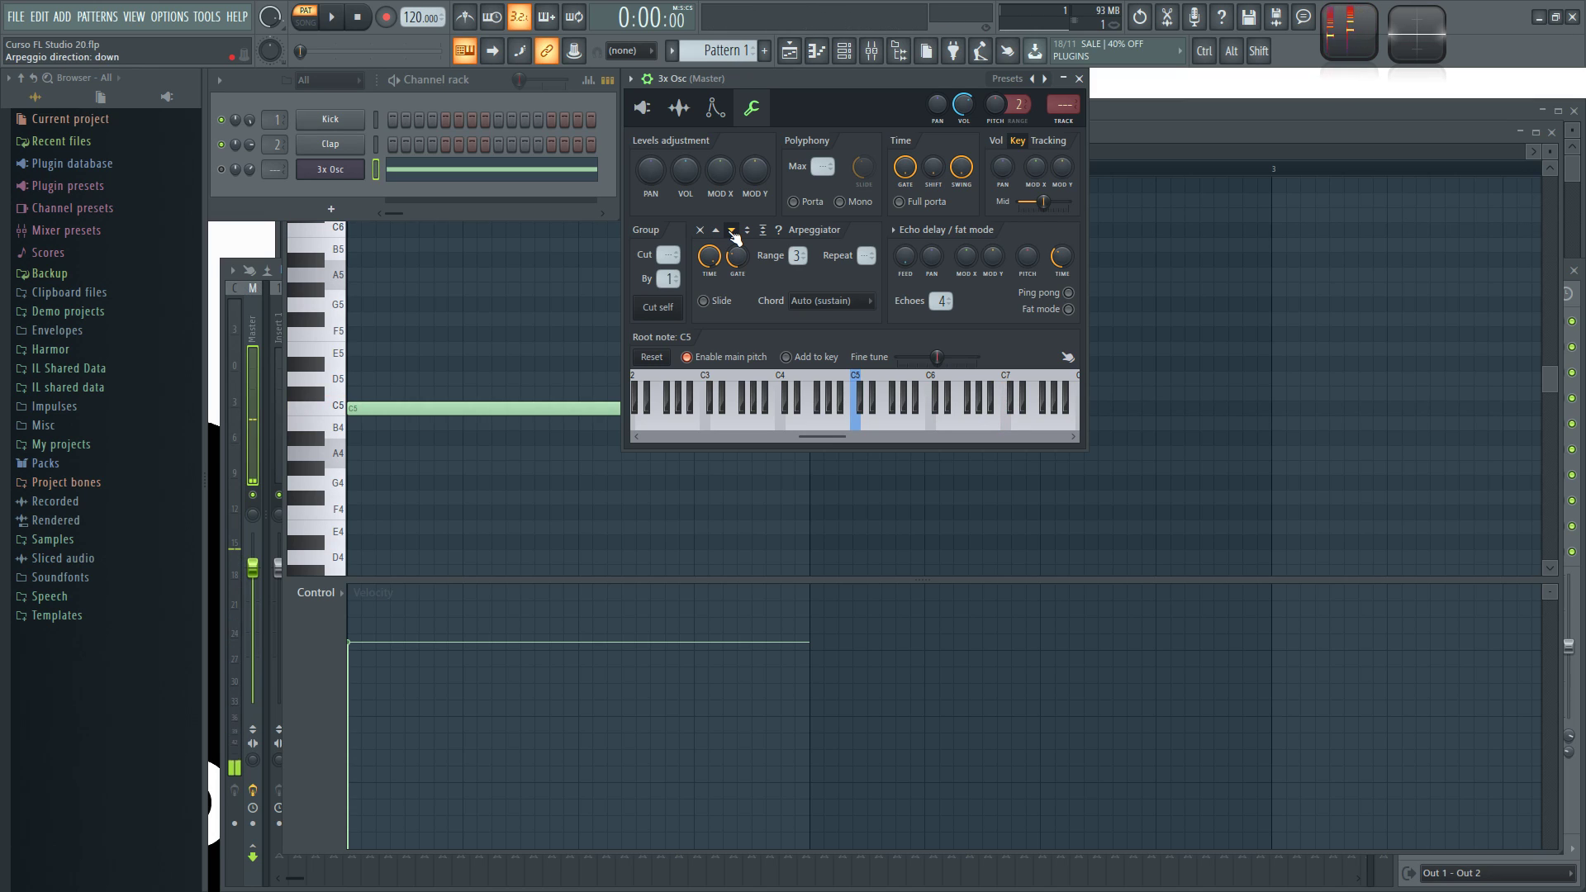
{"action": "left_click", "coordinate": [750, 231]}
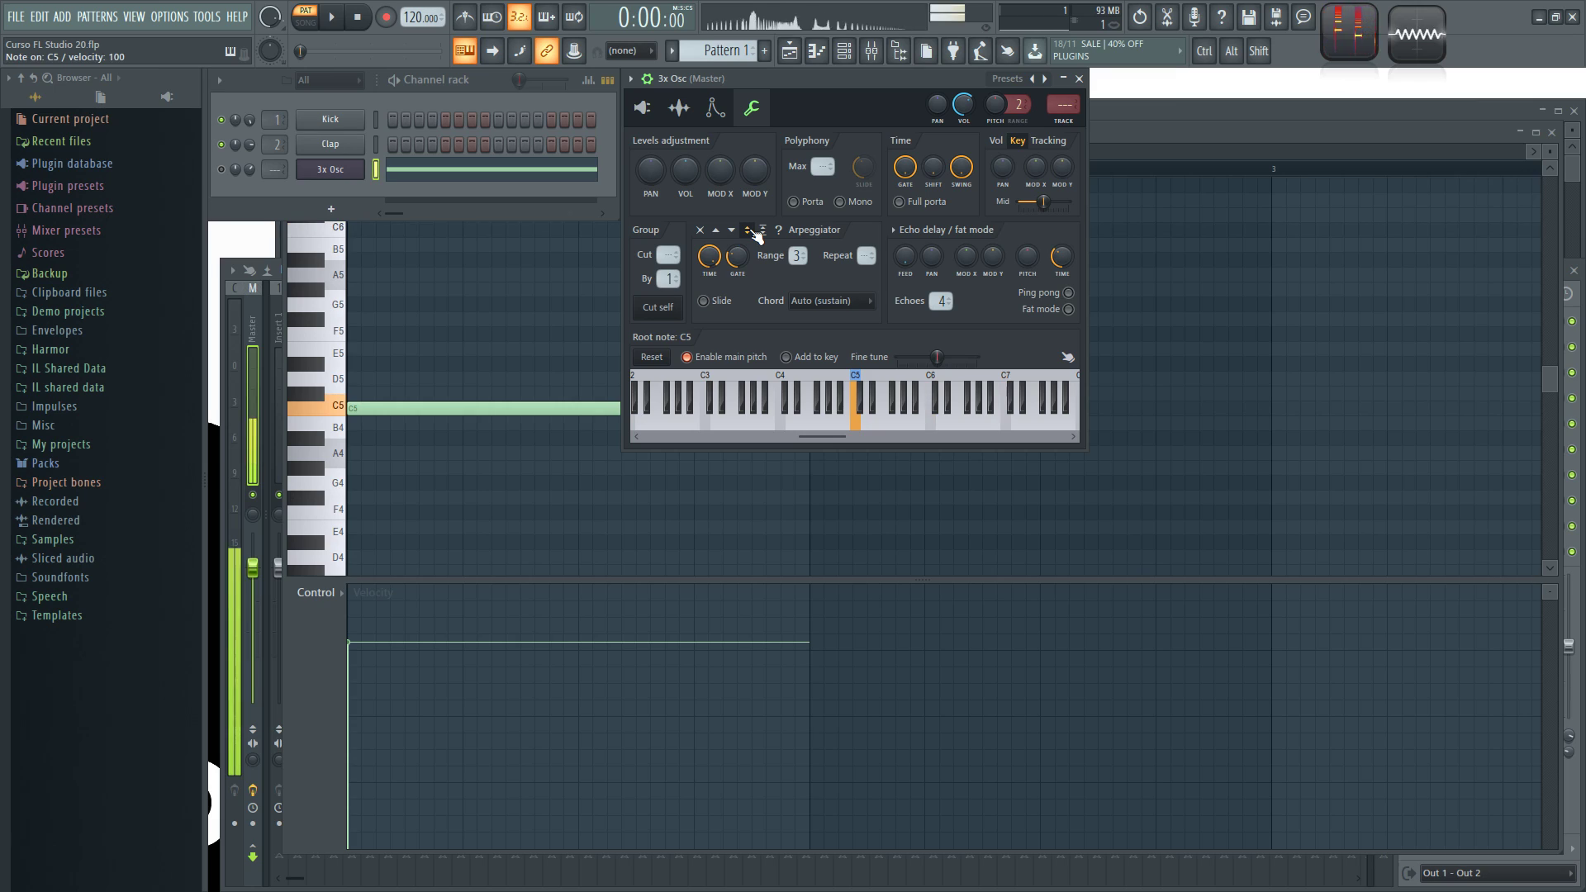
{"action": "left_click", "coordinate": [764, 233]}
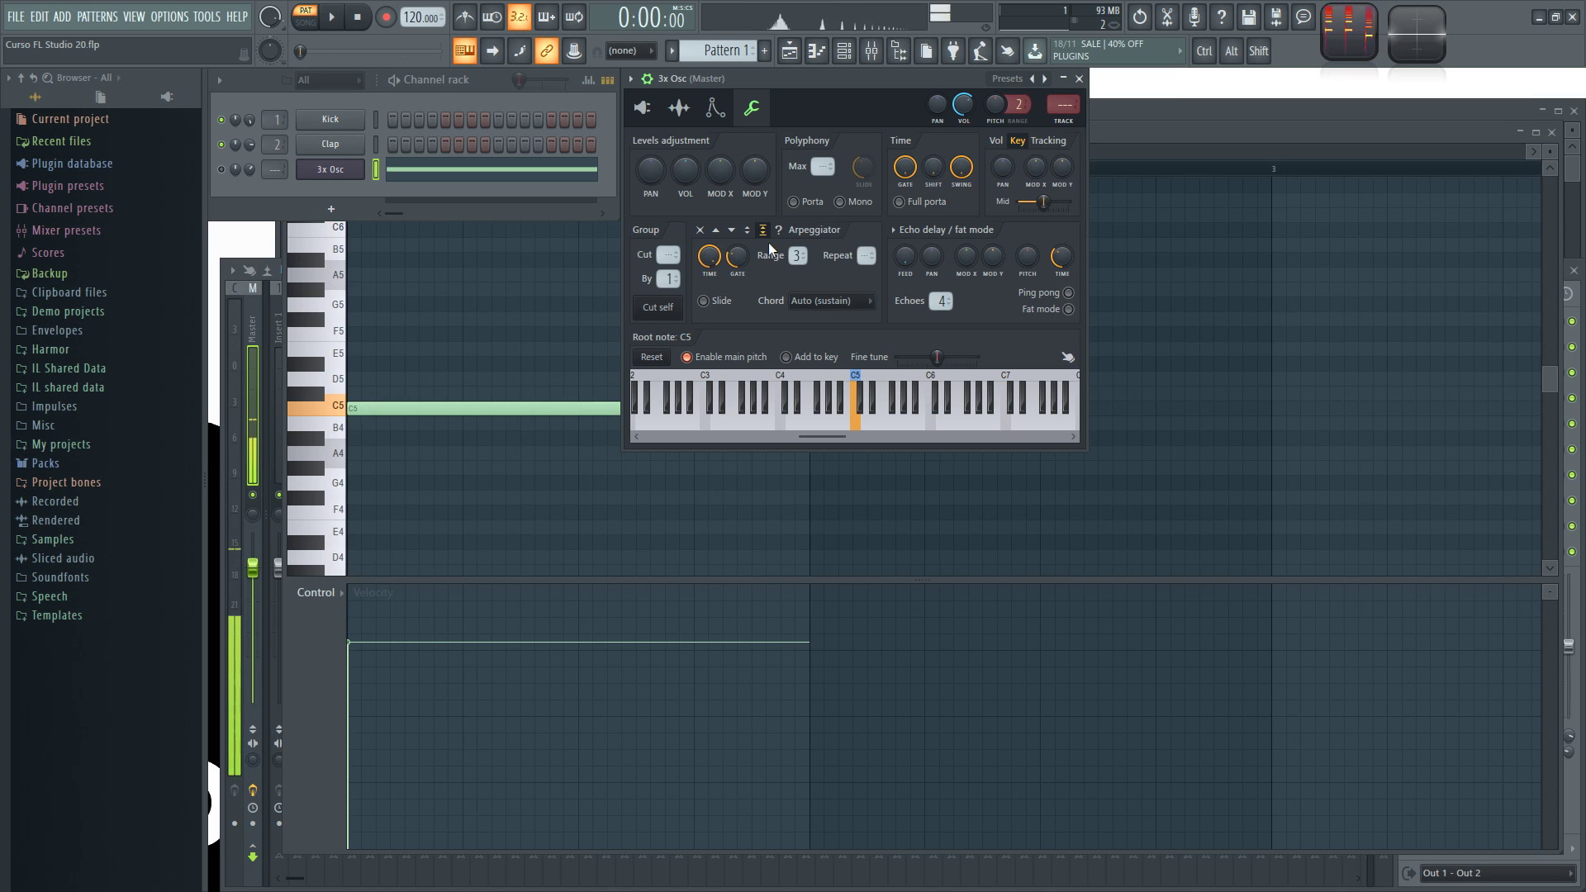
{"action": "key", "text": "z"}
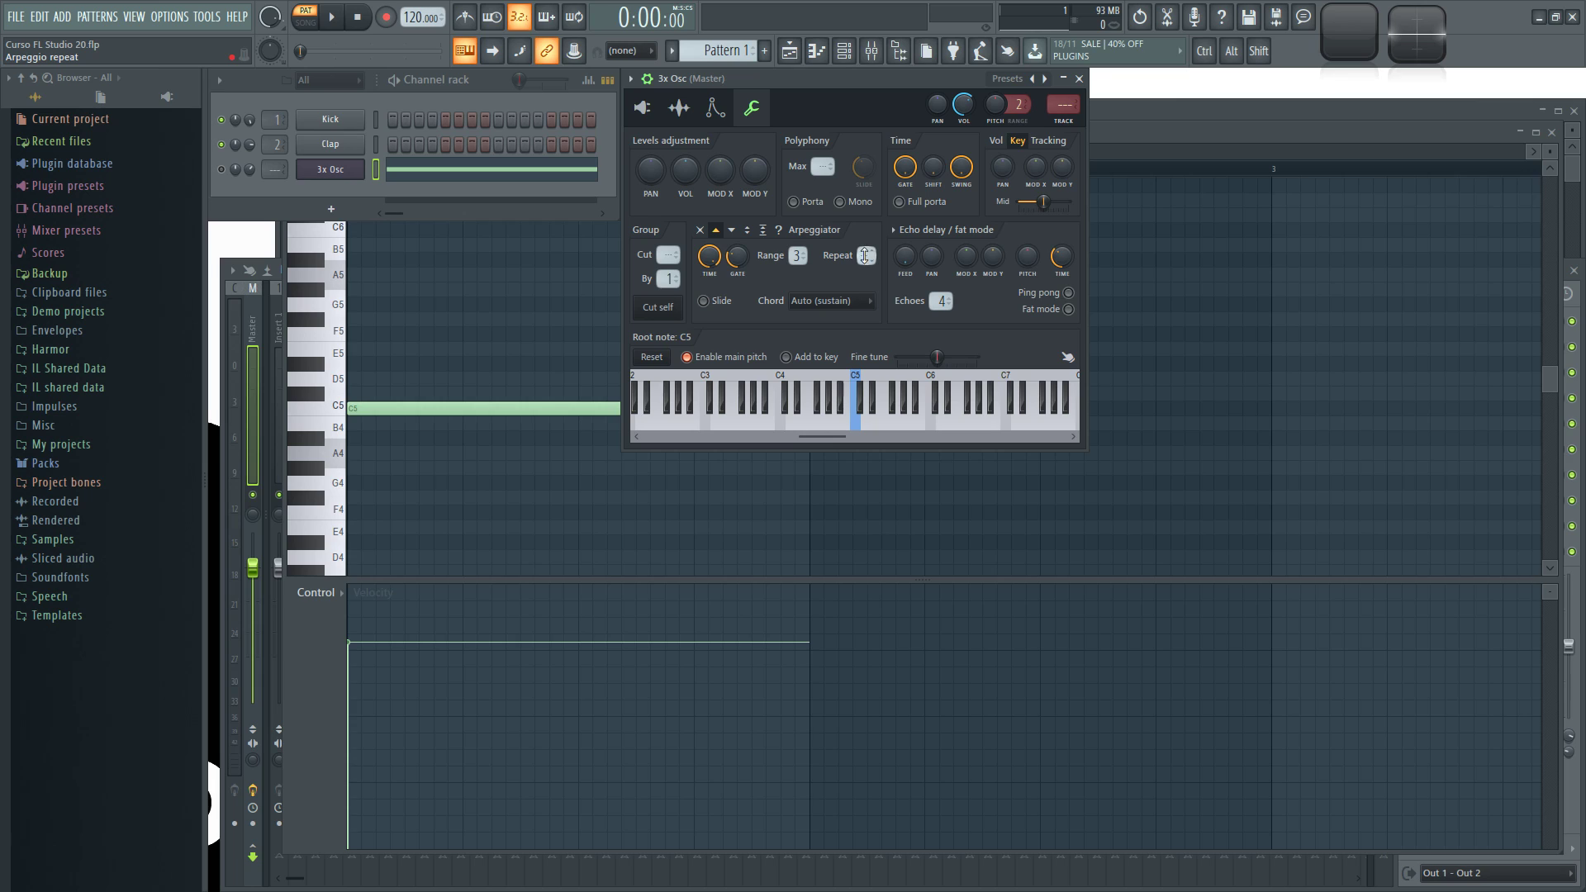
Step: With the arpeggio direction up, set the repeat to 3, enable slide and adjust the gate while playing C5
{"action": "key", "text": "z"}
{"action": "key", "text": "q"}
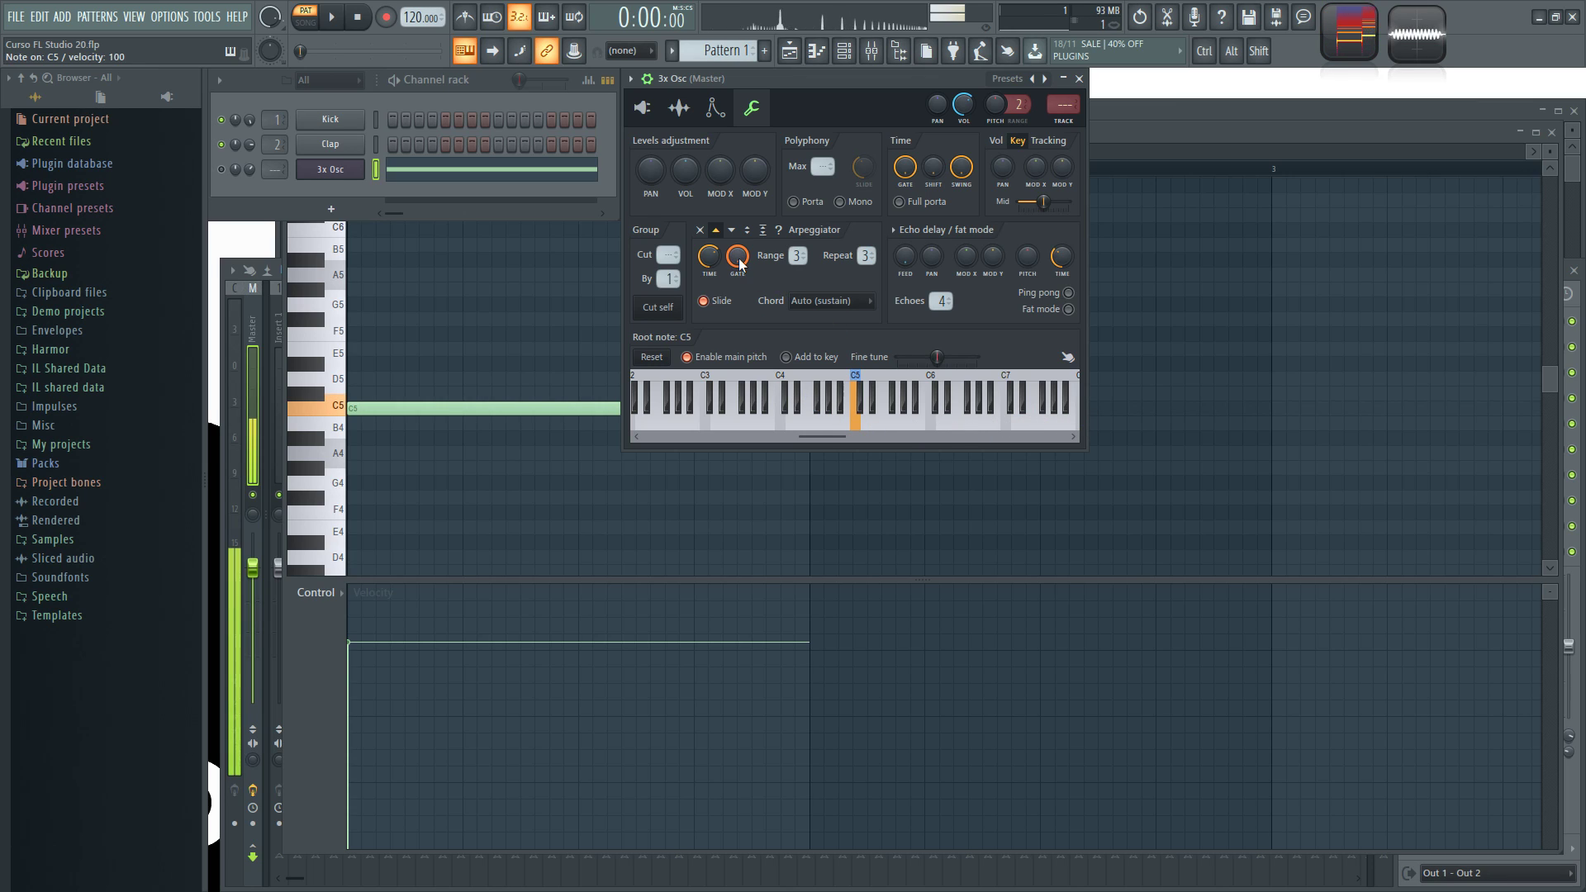
{"action": "left_click_drag", "start_coordinate": [739, 259], "coordinate": [740, 161]}
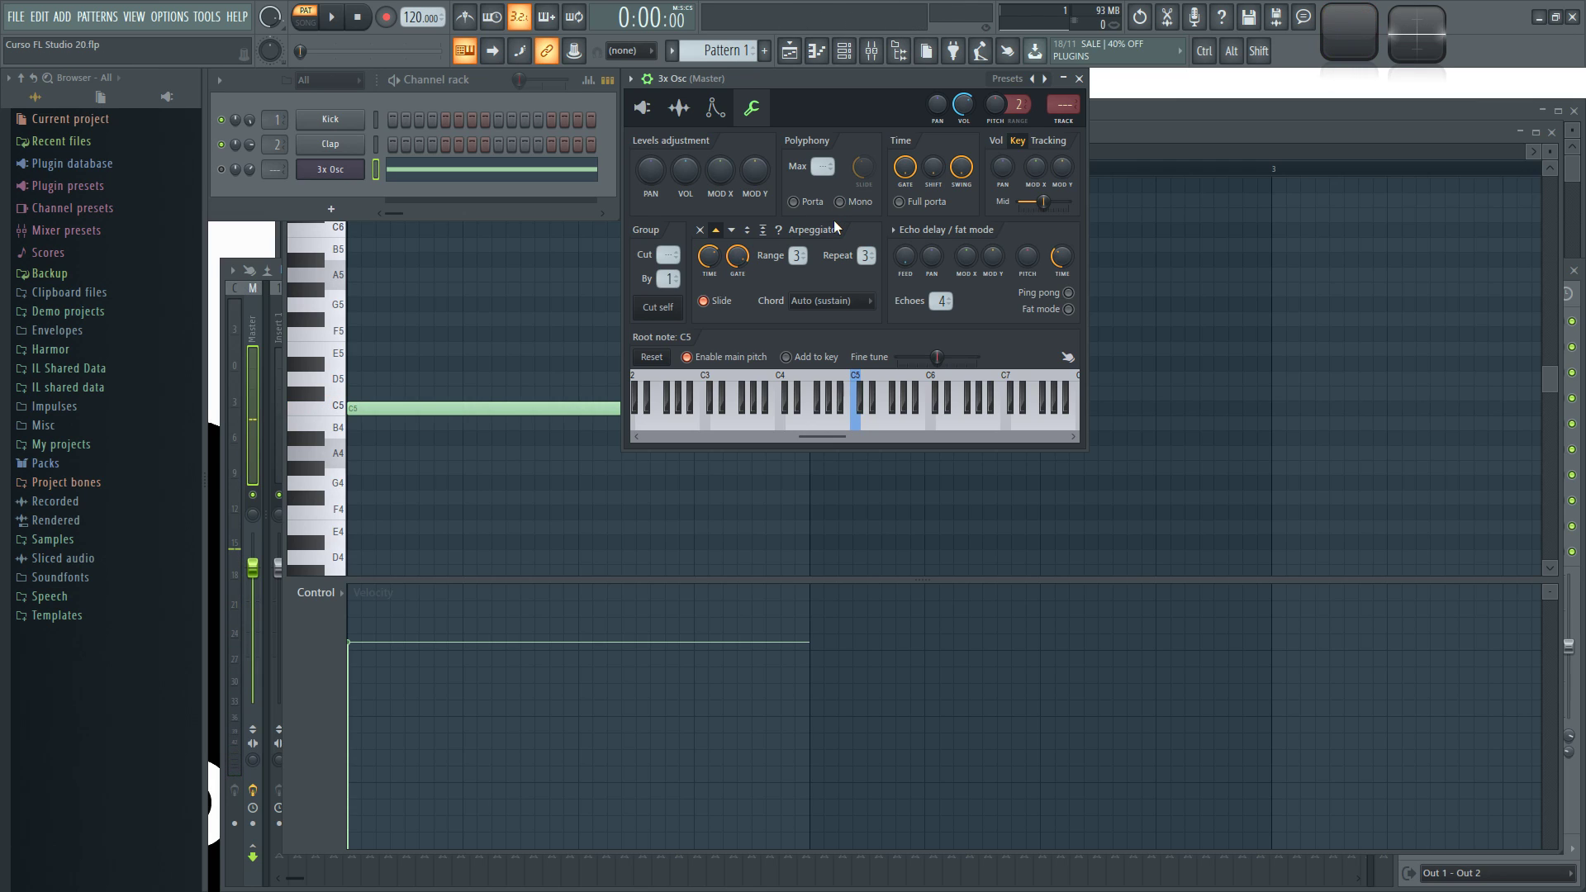
Step: Turn off arpeggio slide, audition C5 with portamento on and switch portamento off again
{"action": "left_click", "coordinate": [724, 302]}
{"action": "key", "text": "z"}
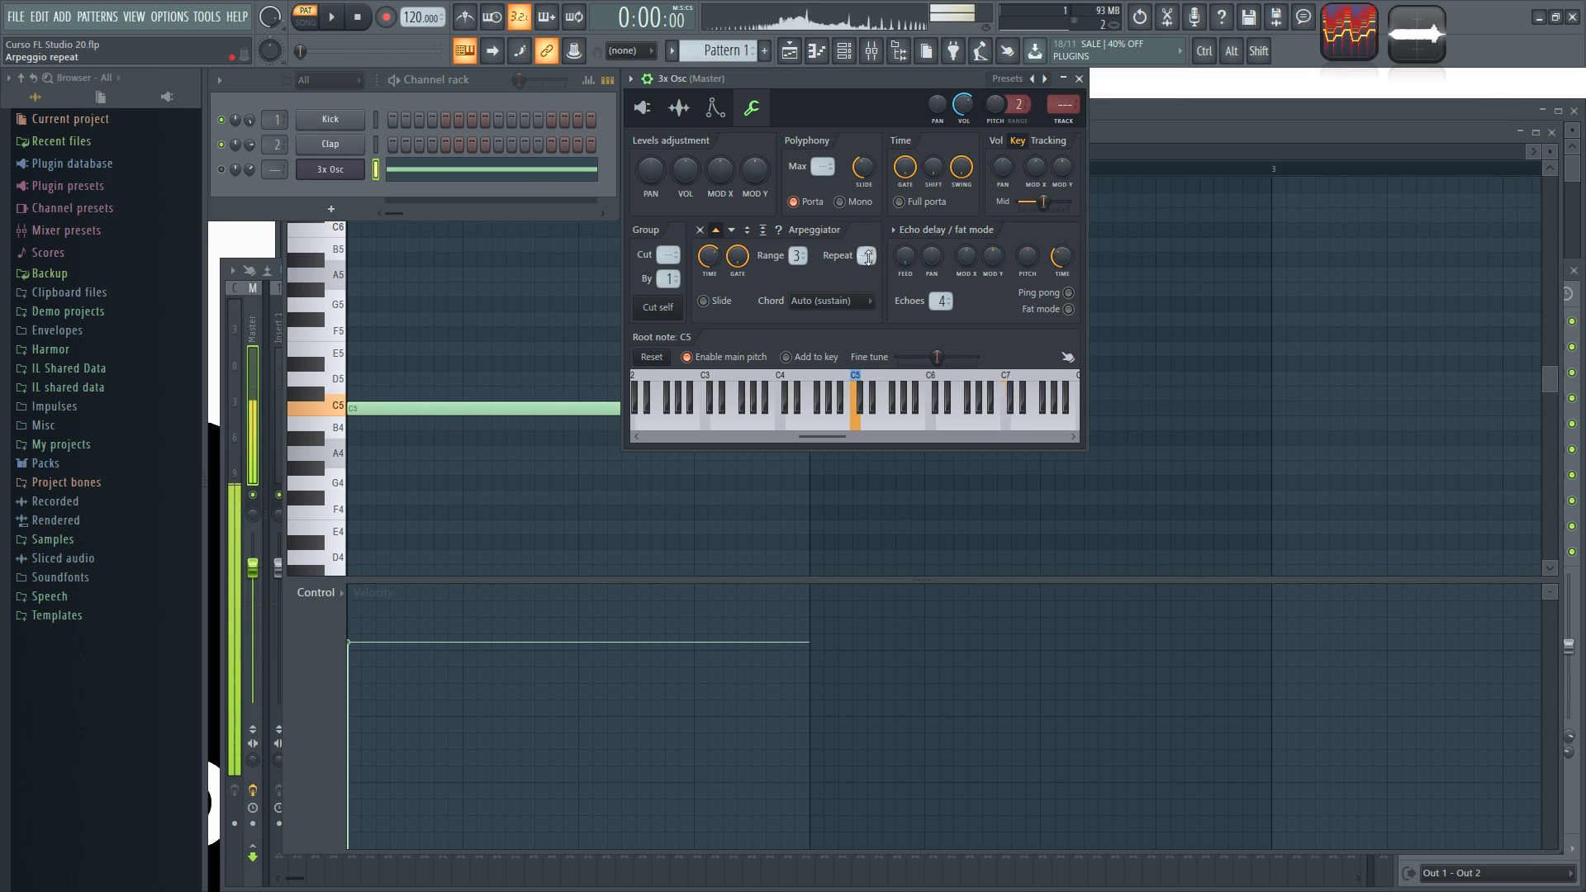
{"action": "left_click", "coordinate": [805, 203]}
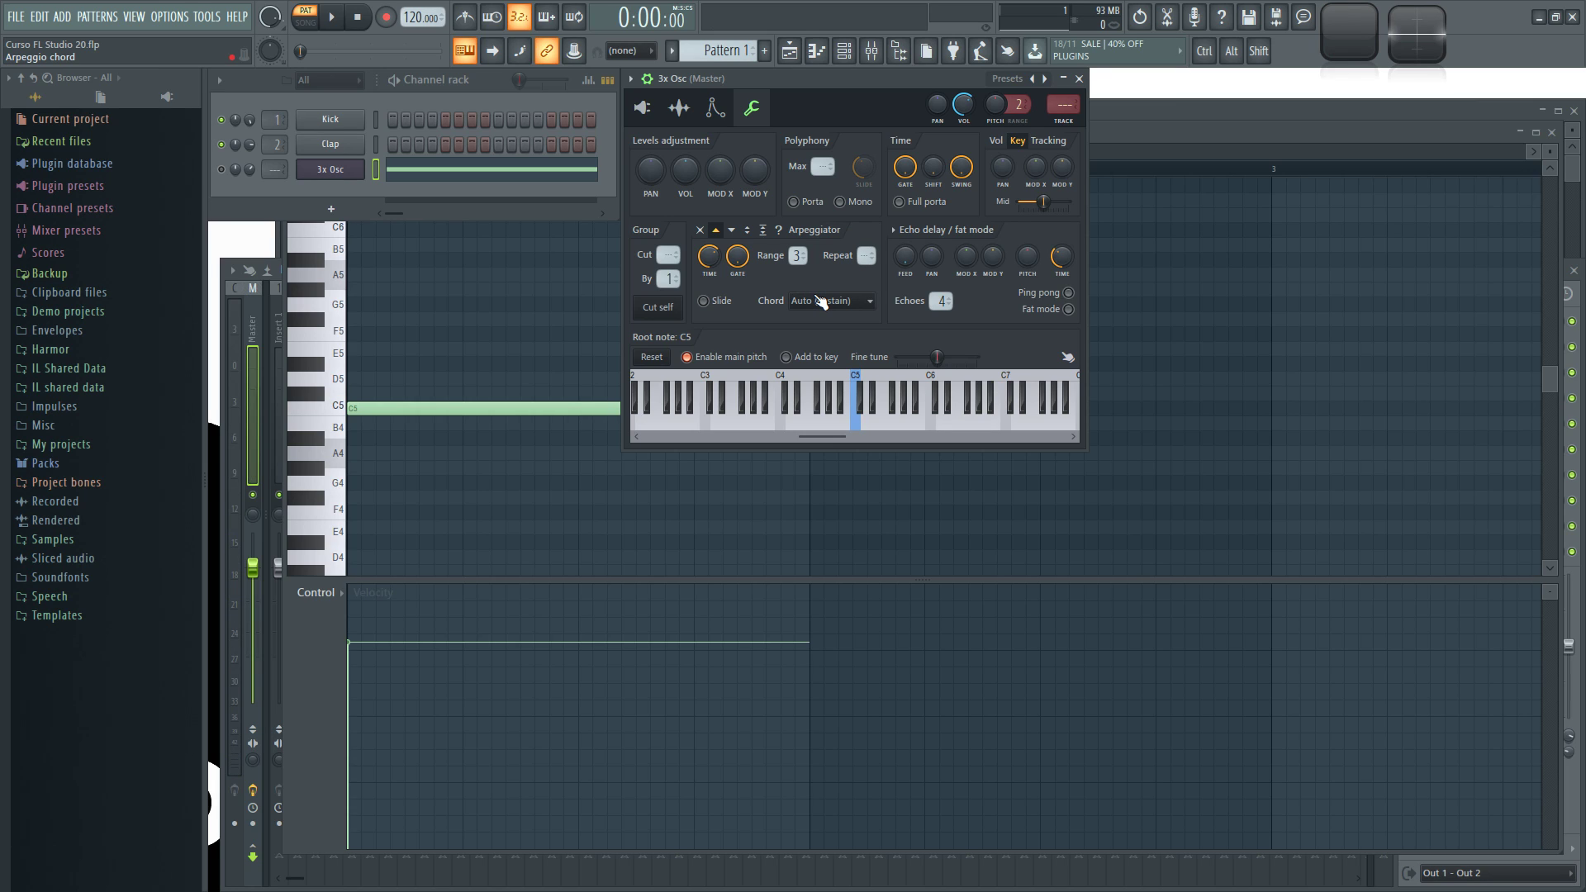
Step: Play notes with the Auto (sustain) chord, set the arpeggio chord to Major and audition C5
{"action": "left_click", "coordinate": [857, 422]}
{"action": "left_click", "coordinate": [871, 430]}
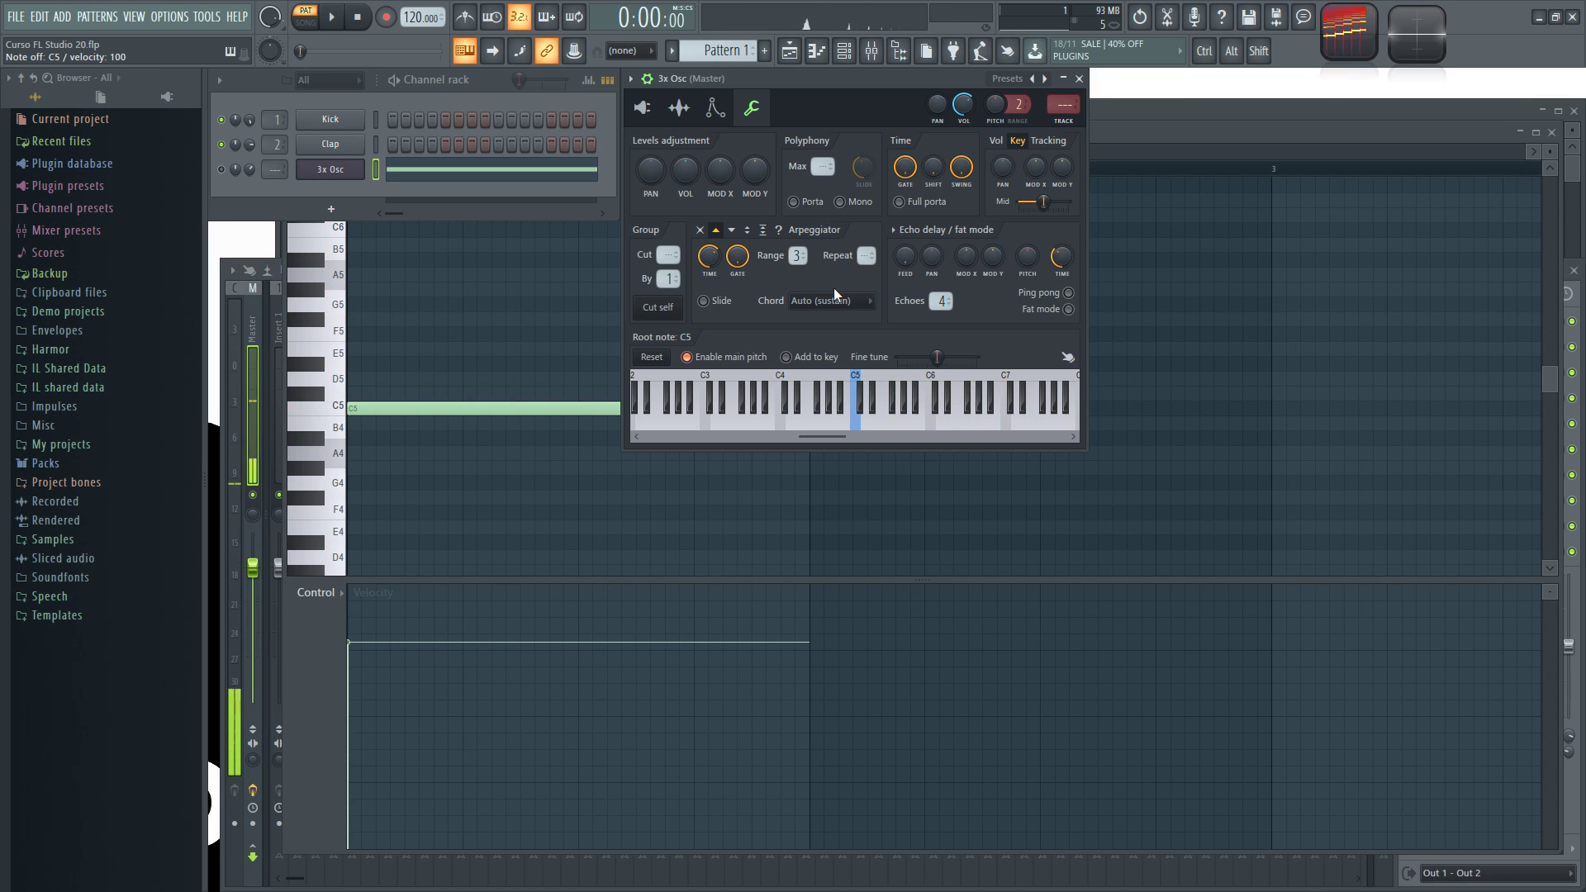
{"action": "left_click", "coordinate": [808, 304]}
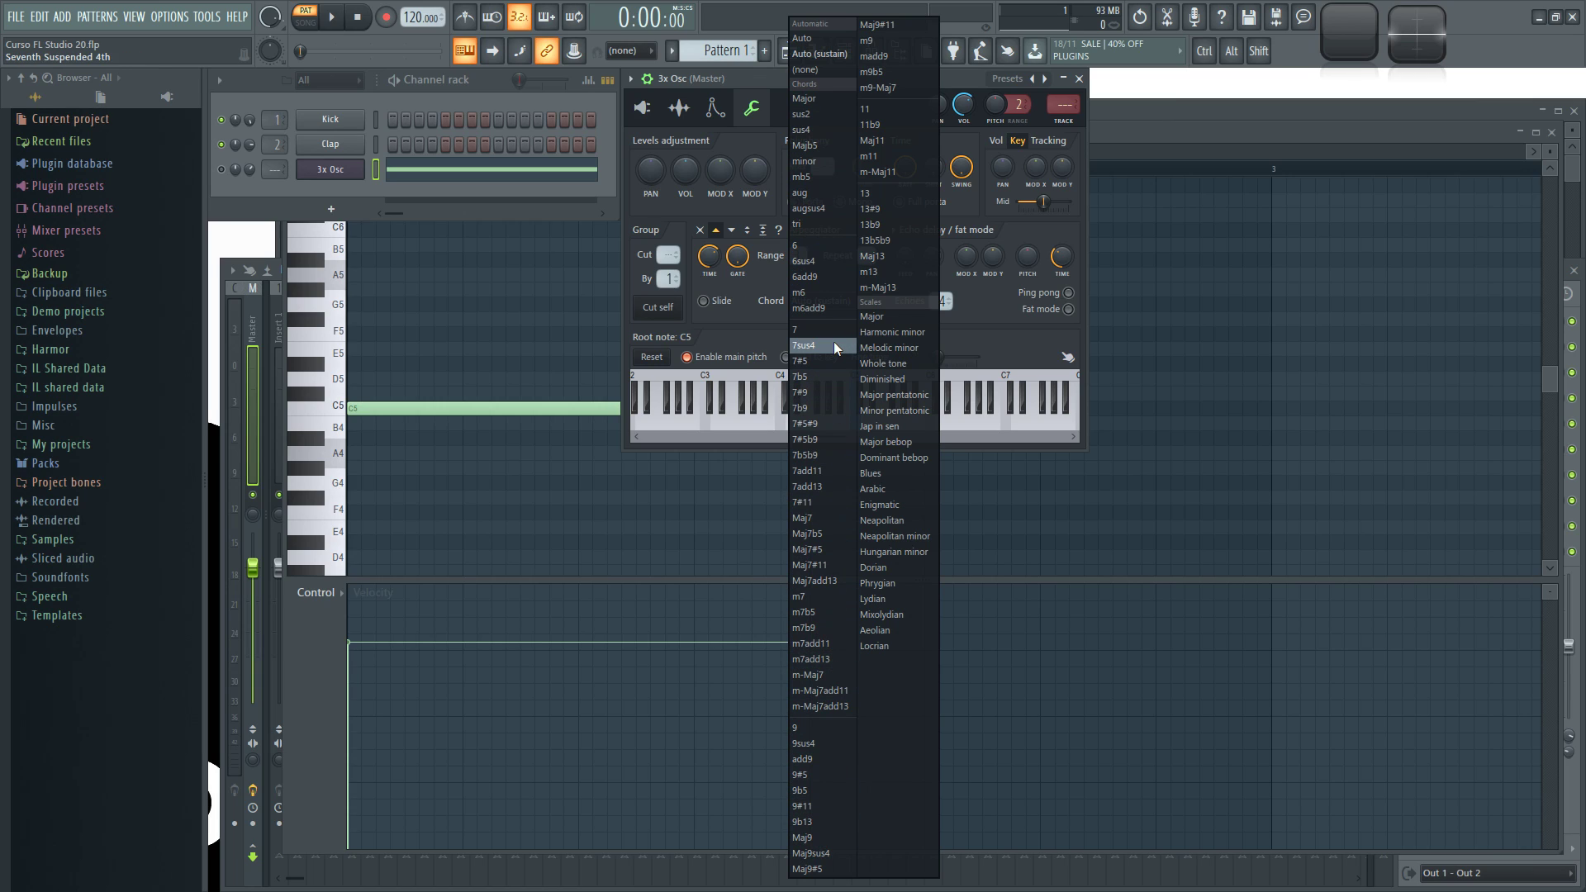
{"action": "left_click", "coordinate": [816, 98]}
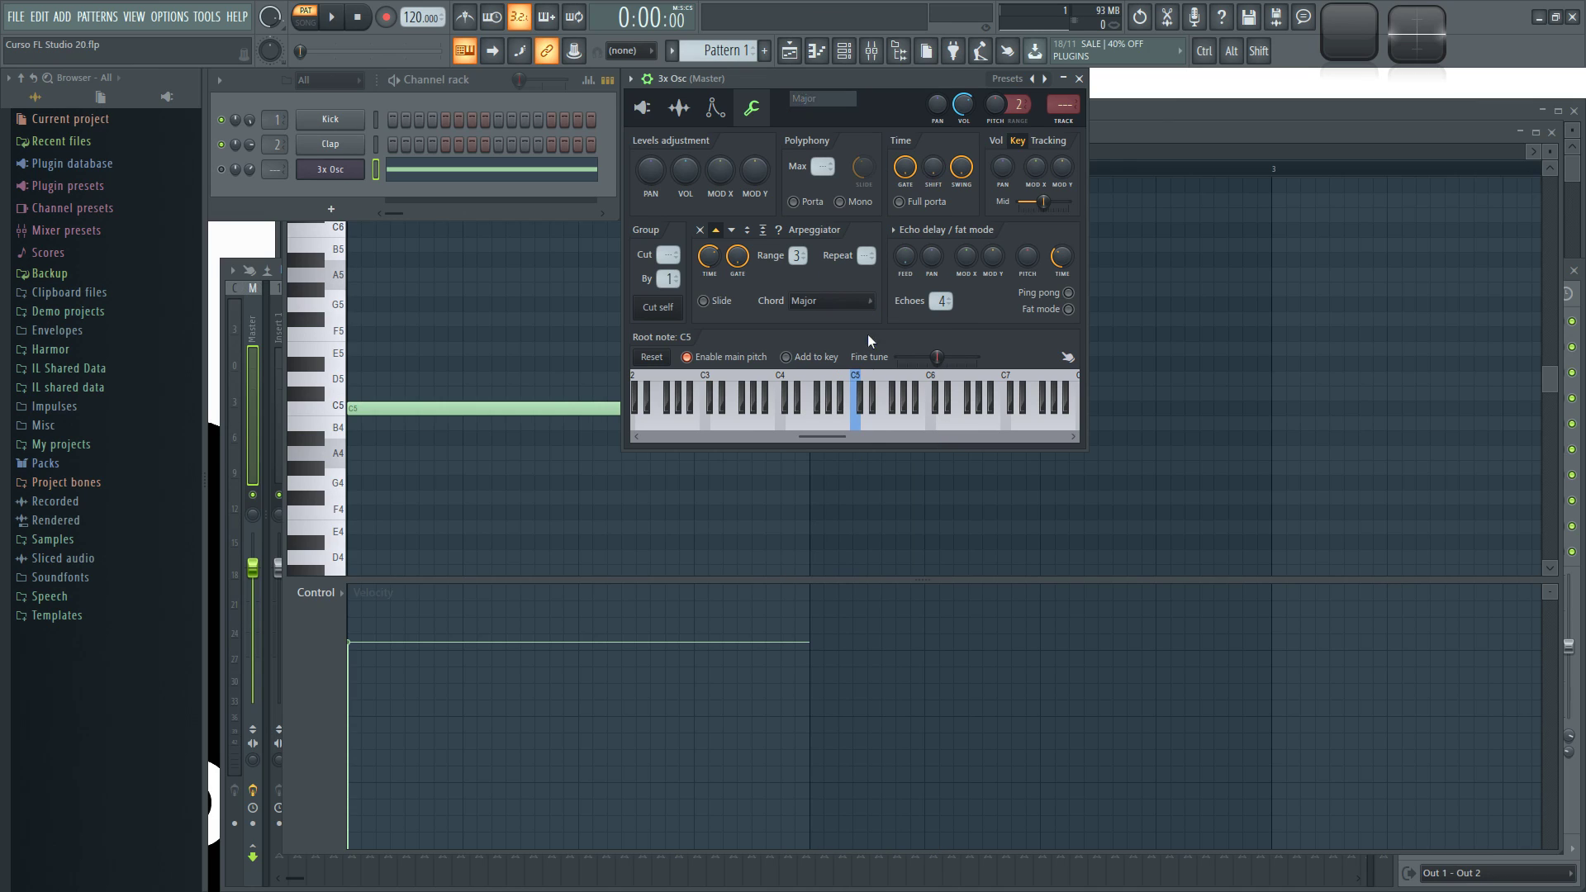
{"action": "left_click", "coordinate": [858, 417]}
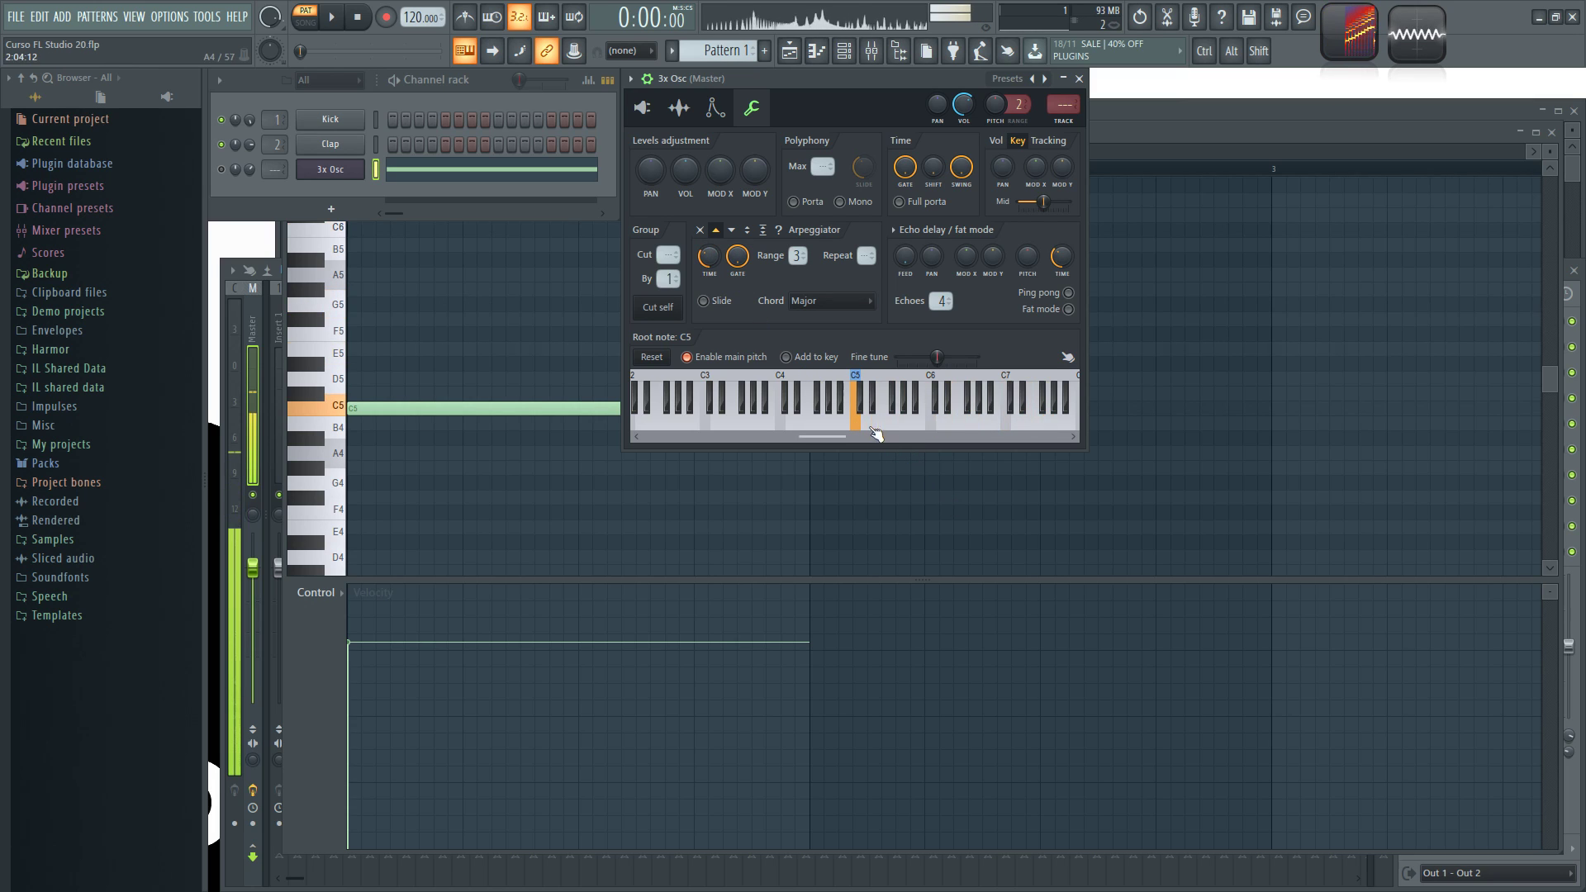
Step: Set the arpeggio chord to minor and play various single notes and combinations around C5
{"action": "left_click", "coordinate": [840, 299]}
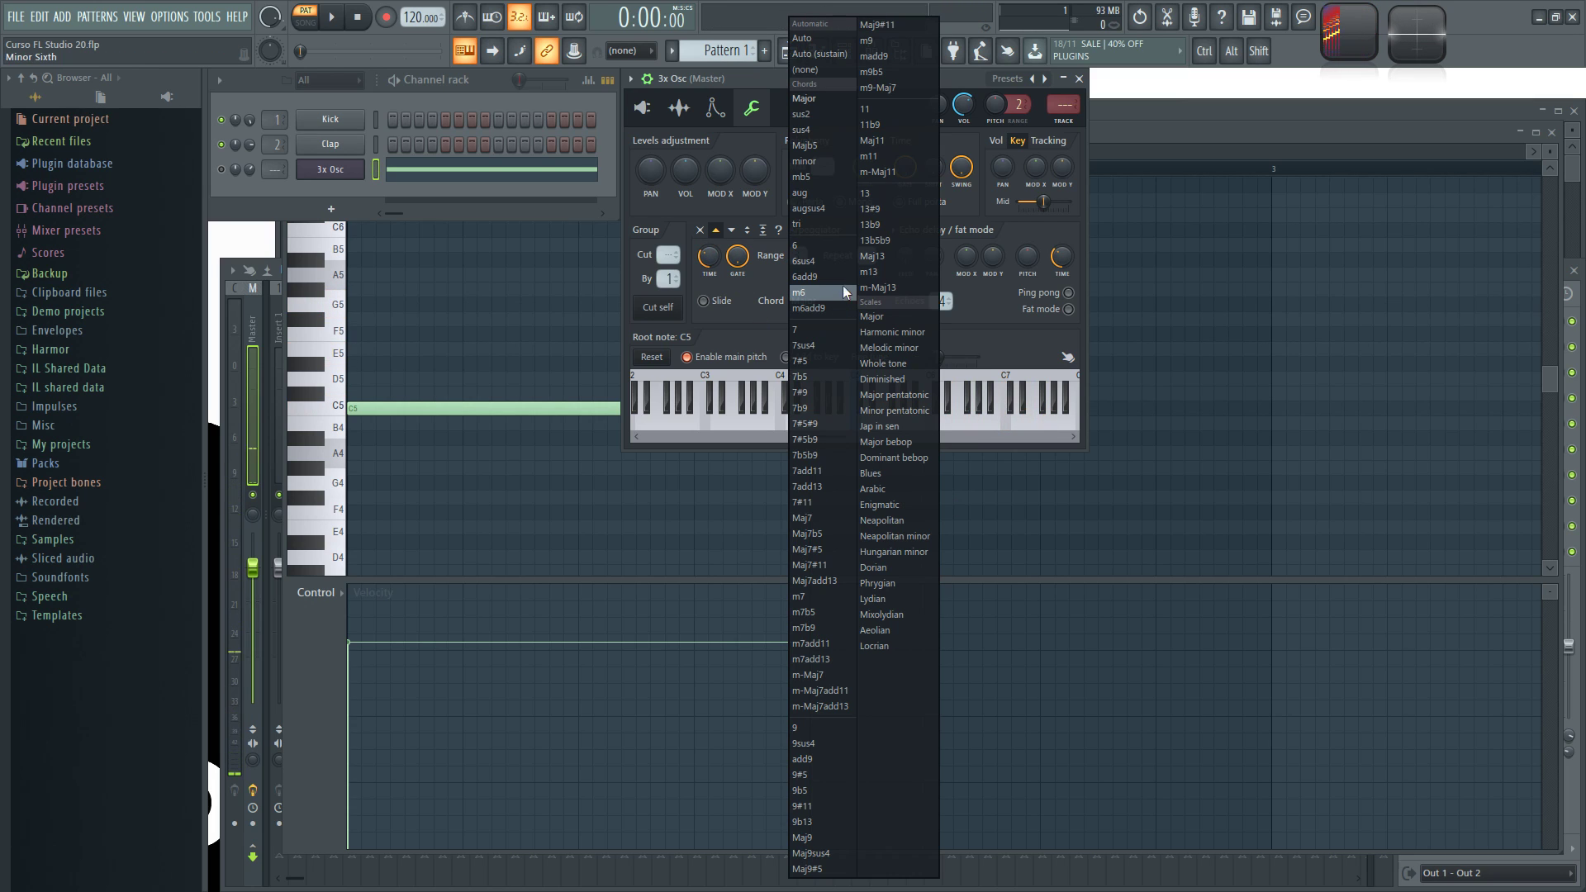
{"action": "left_click", "coordinate": [824, 163]}
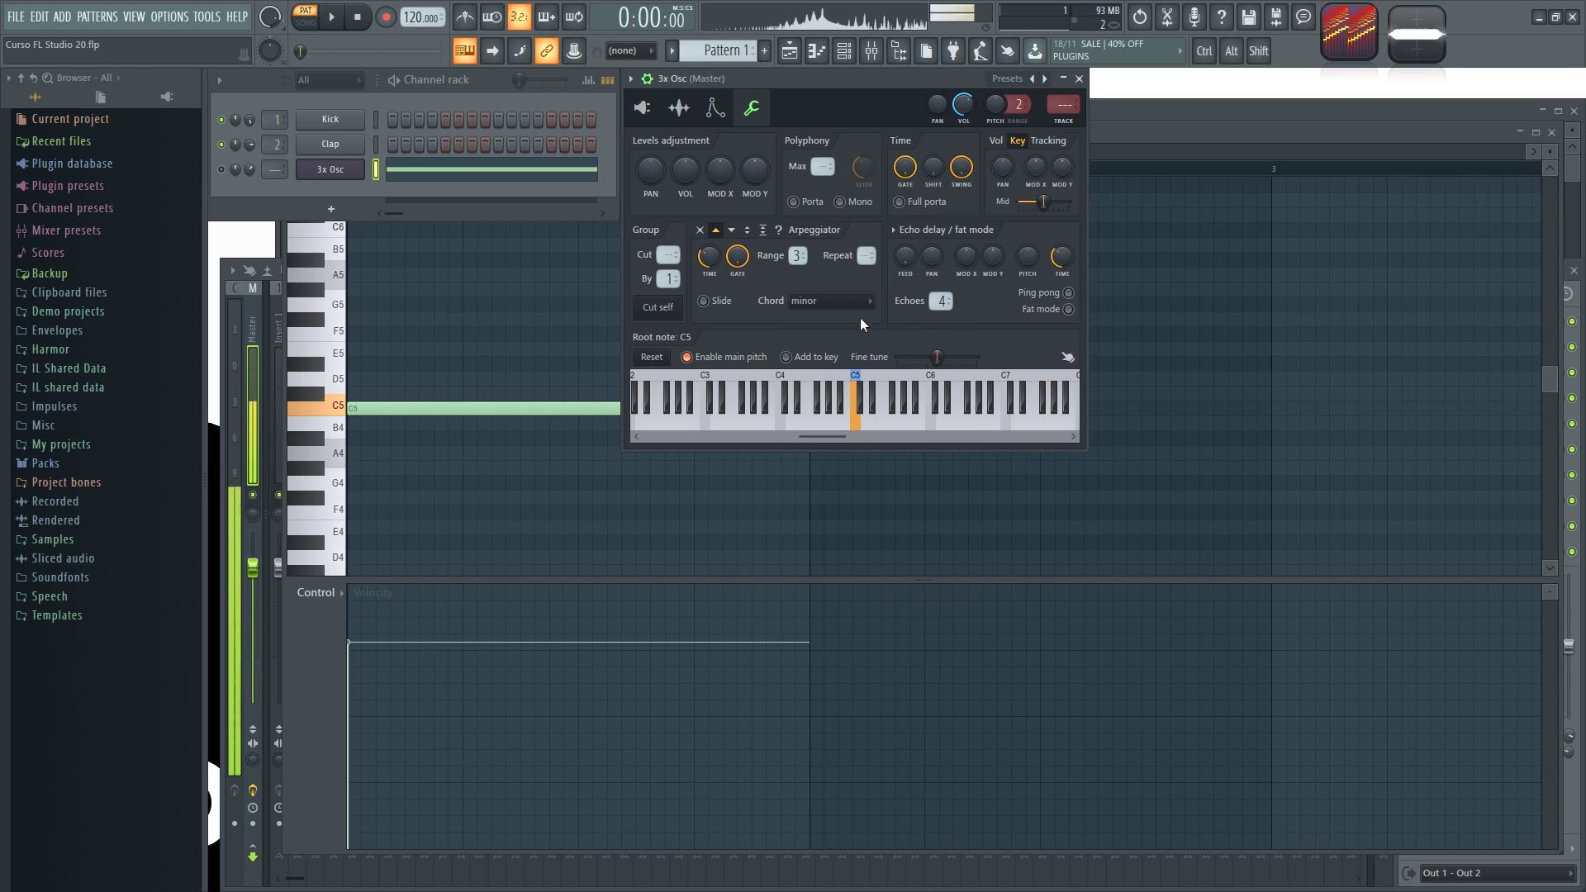
{"action": "key", "text": "c"}
{"action": "key", "text": "v"}
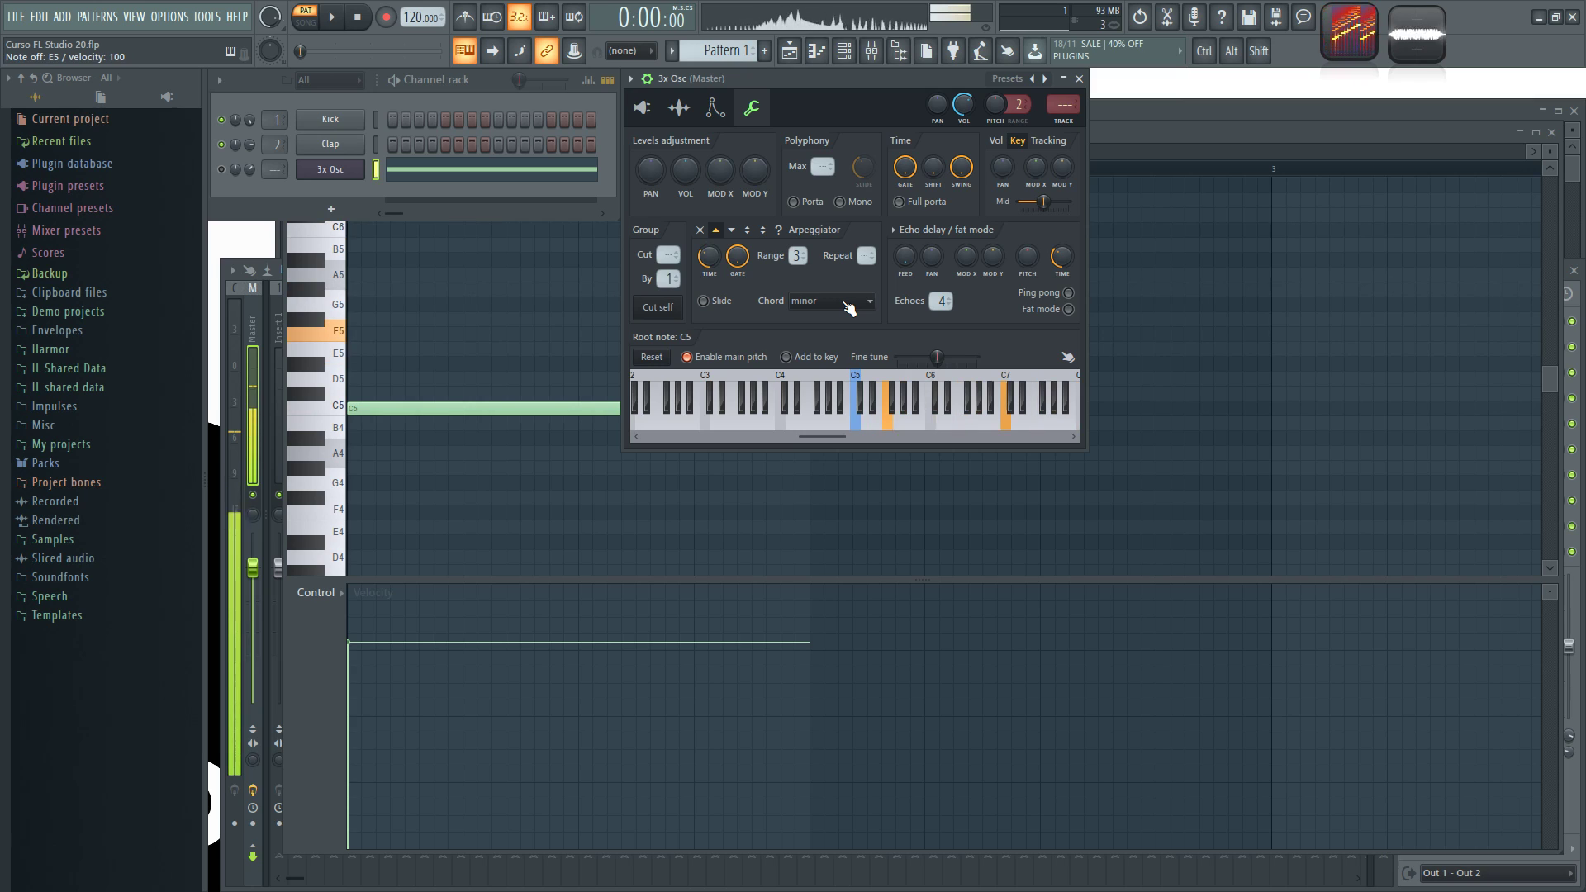
{"action": "key", "text": "v"}
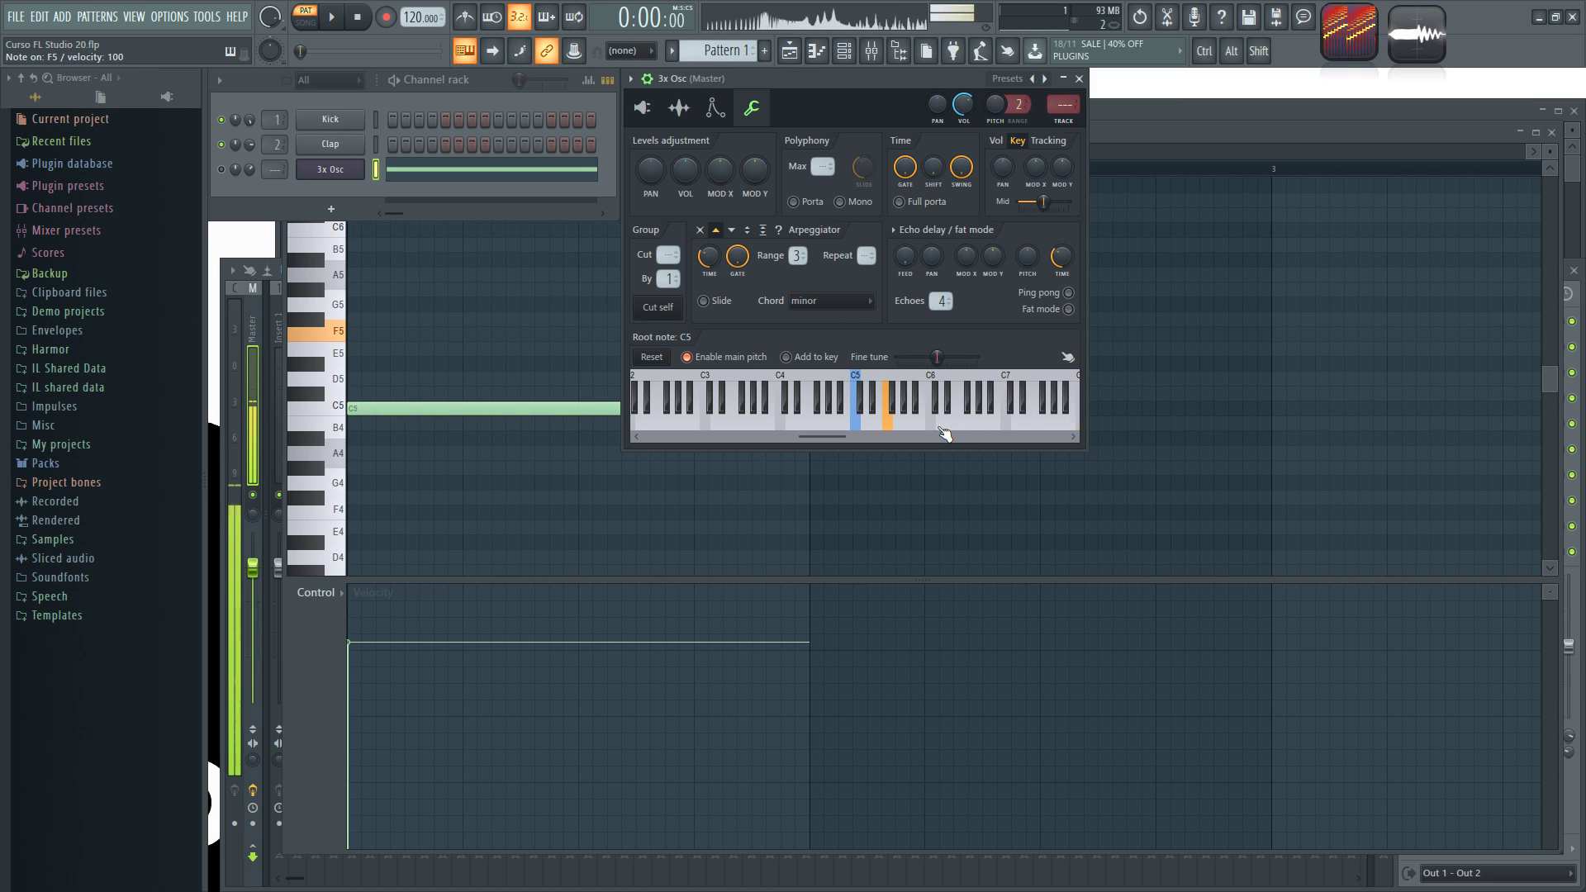
{"action": "key", "text": "w"}
{"action": "key", "text": "b"}
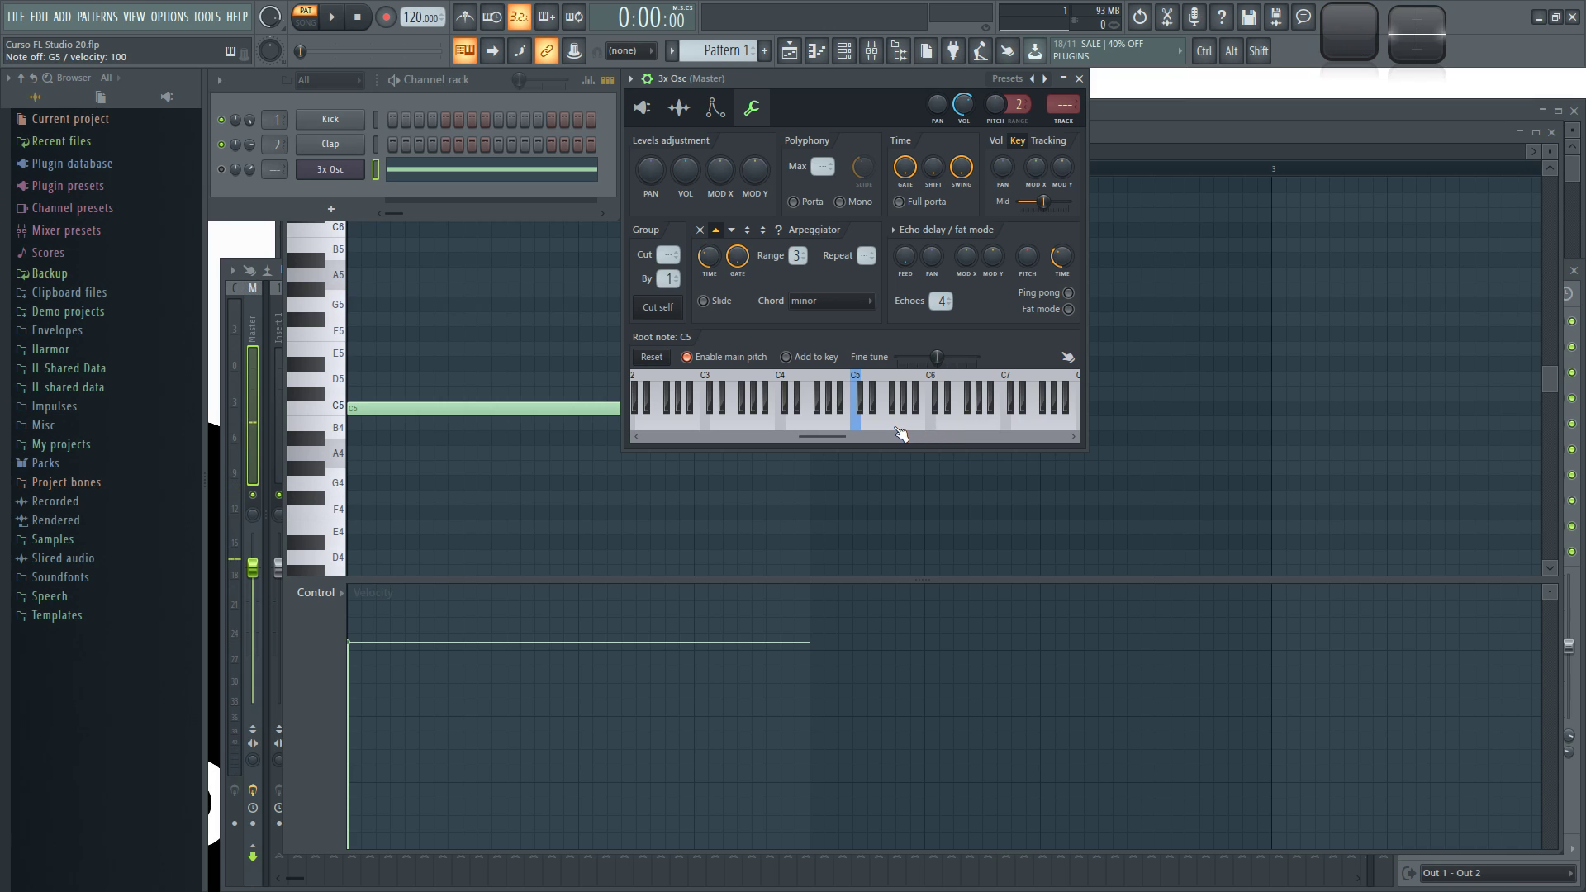
{"action": "key", "text": "q"}
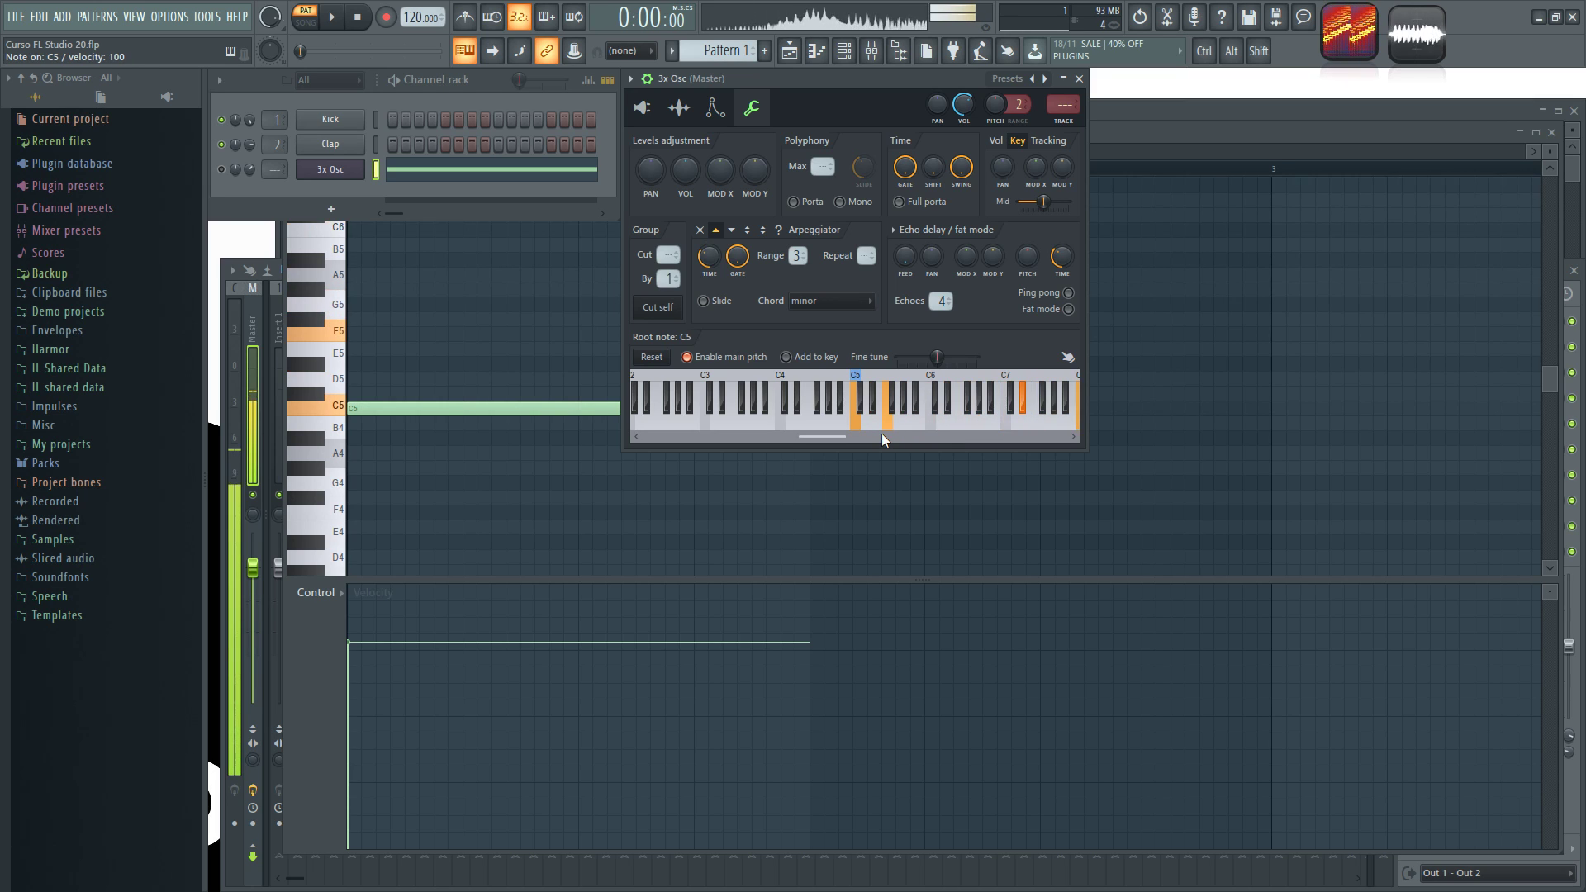
{"action": "key", "text": "q"}
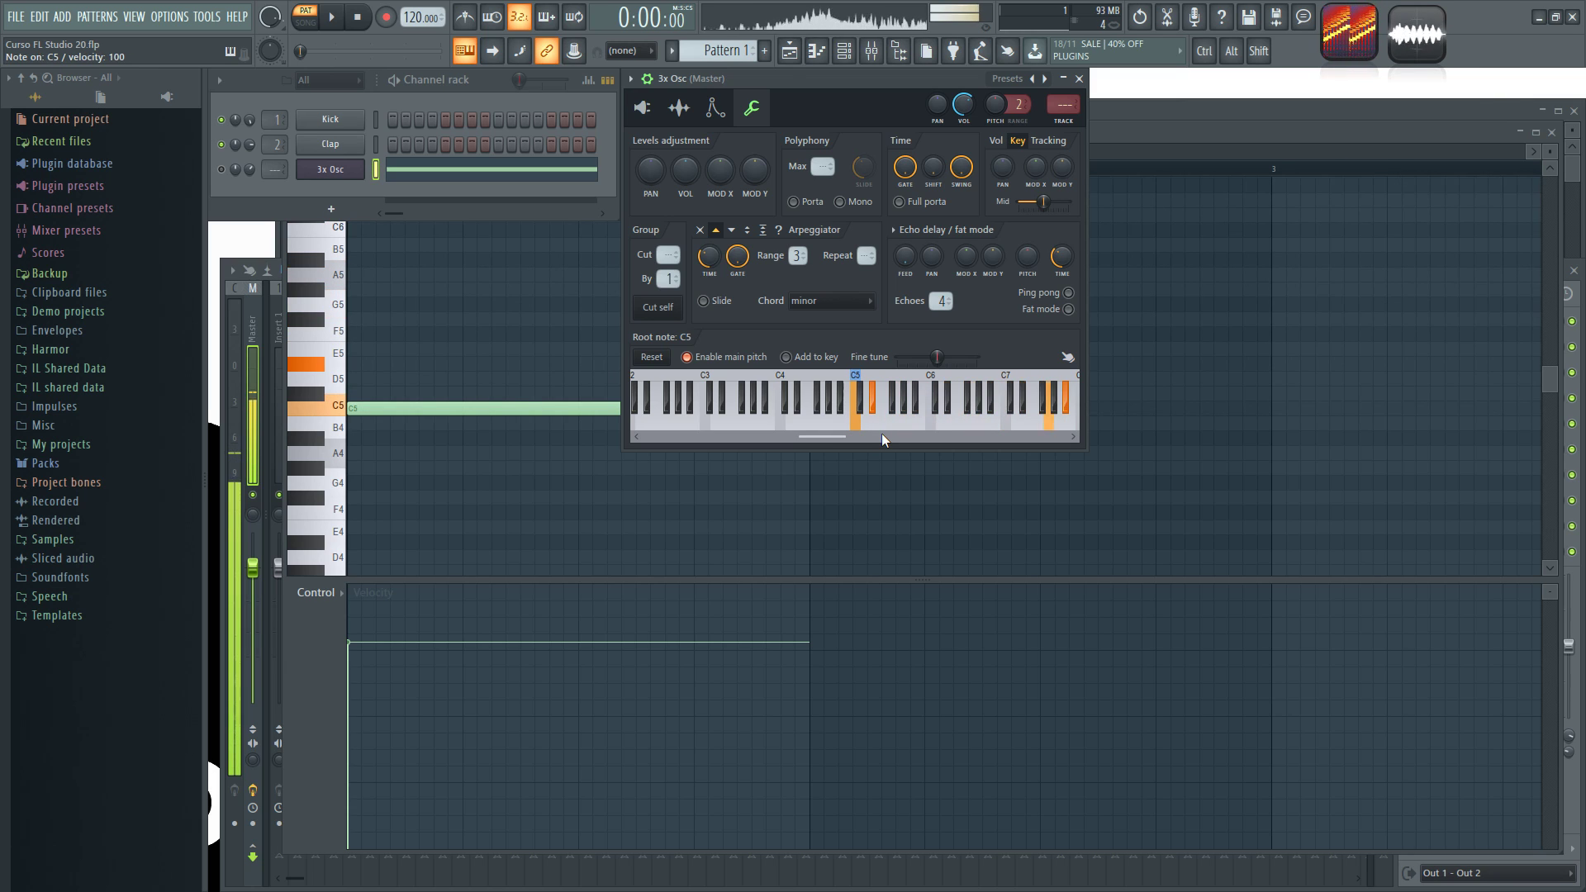
Step: Set the arpeggio chord to Maj7 and audition it with the up and up-down directions
{"action": "left_click", "coordinate": [843, 301]}
{"action": "left_click", "coordinate": [837, 517]}
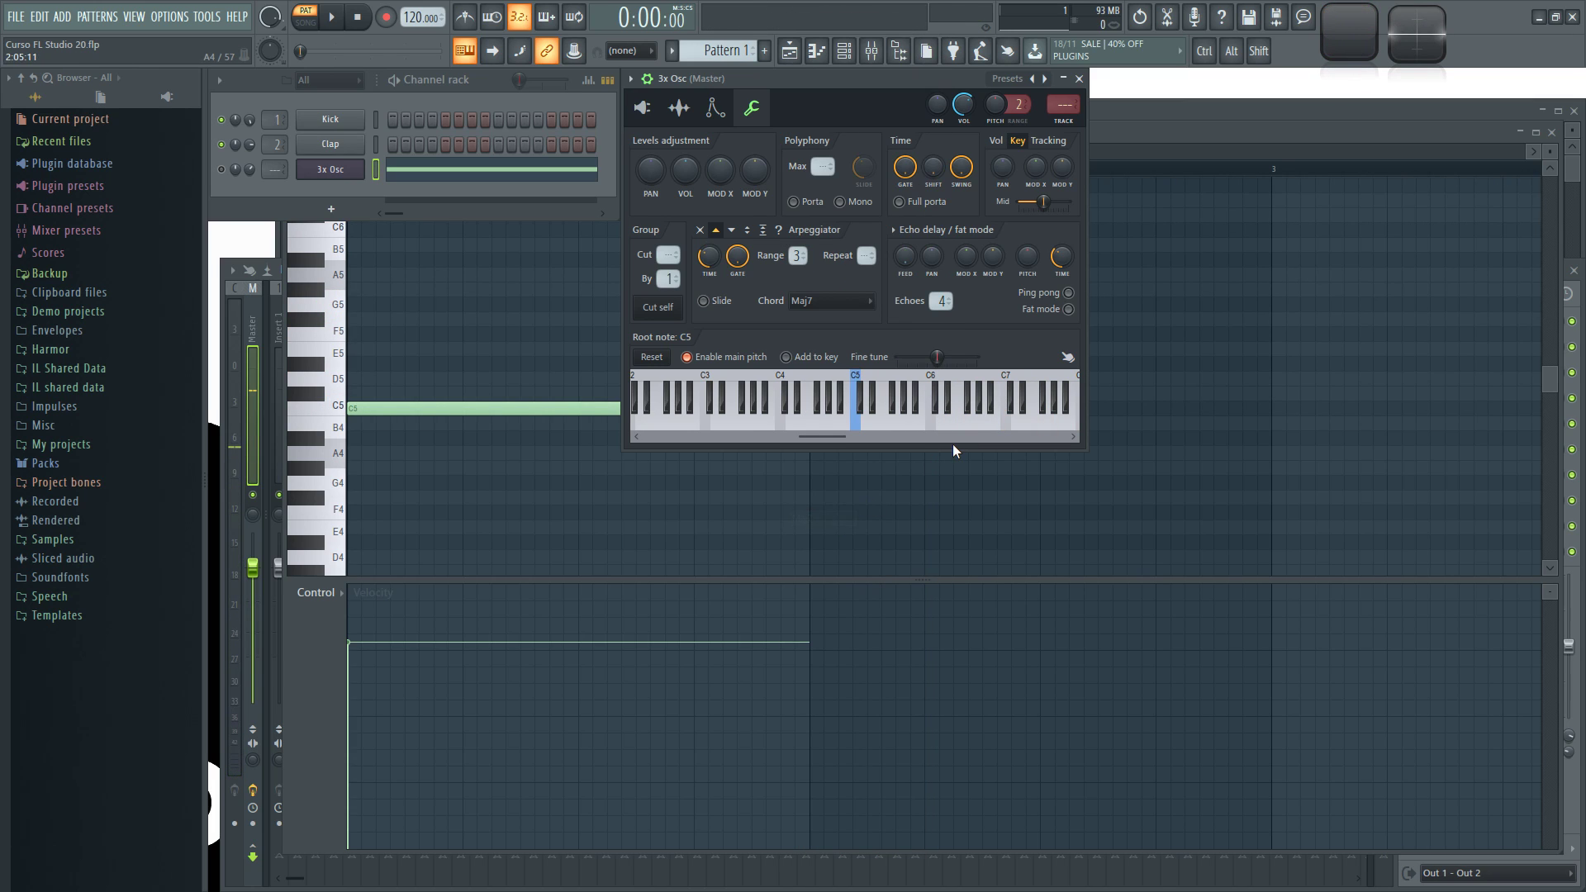
{"action": "key", "text": "q"}
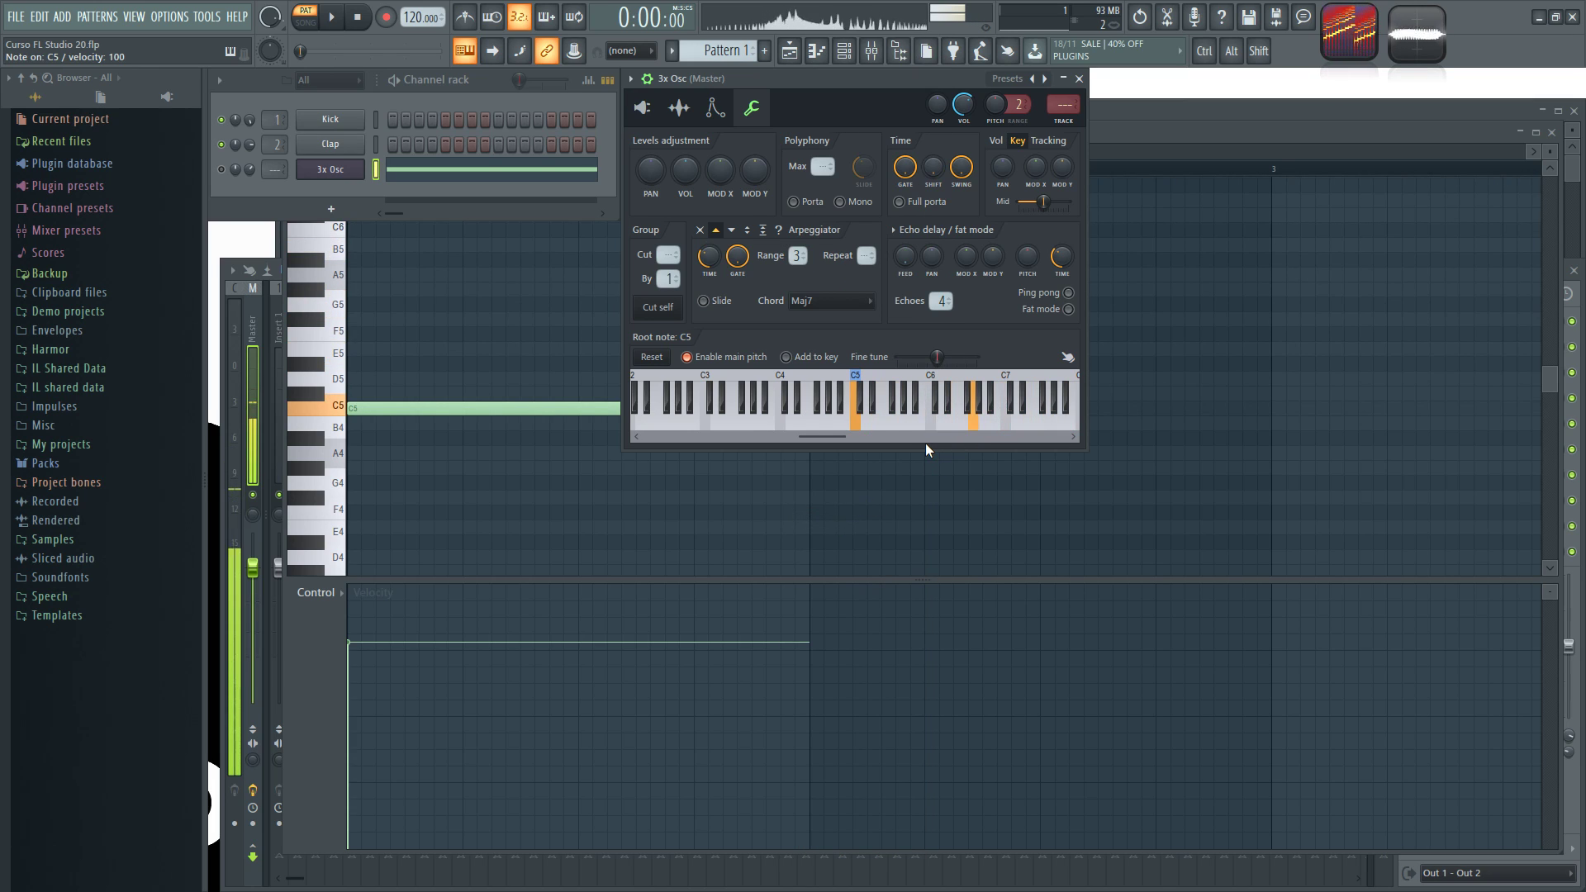
{"action": "left_click", "coordinate": [747, 230]}
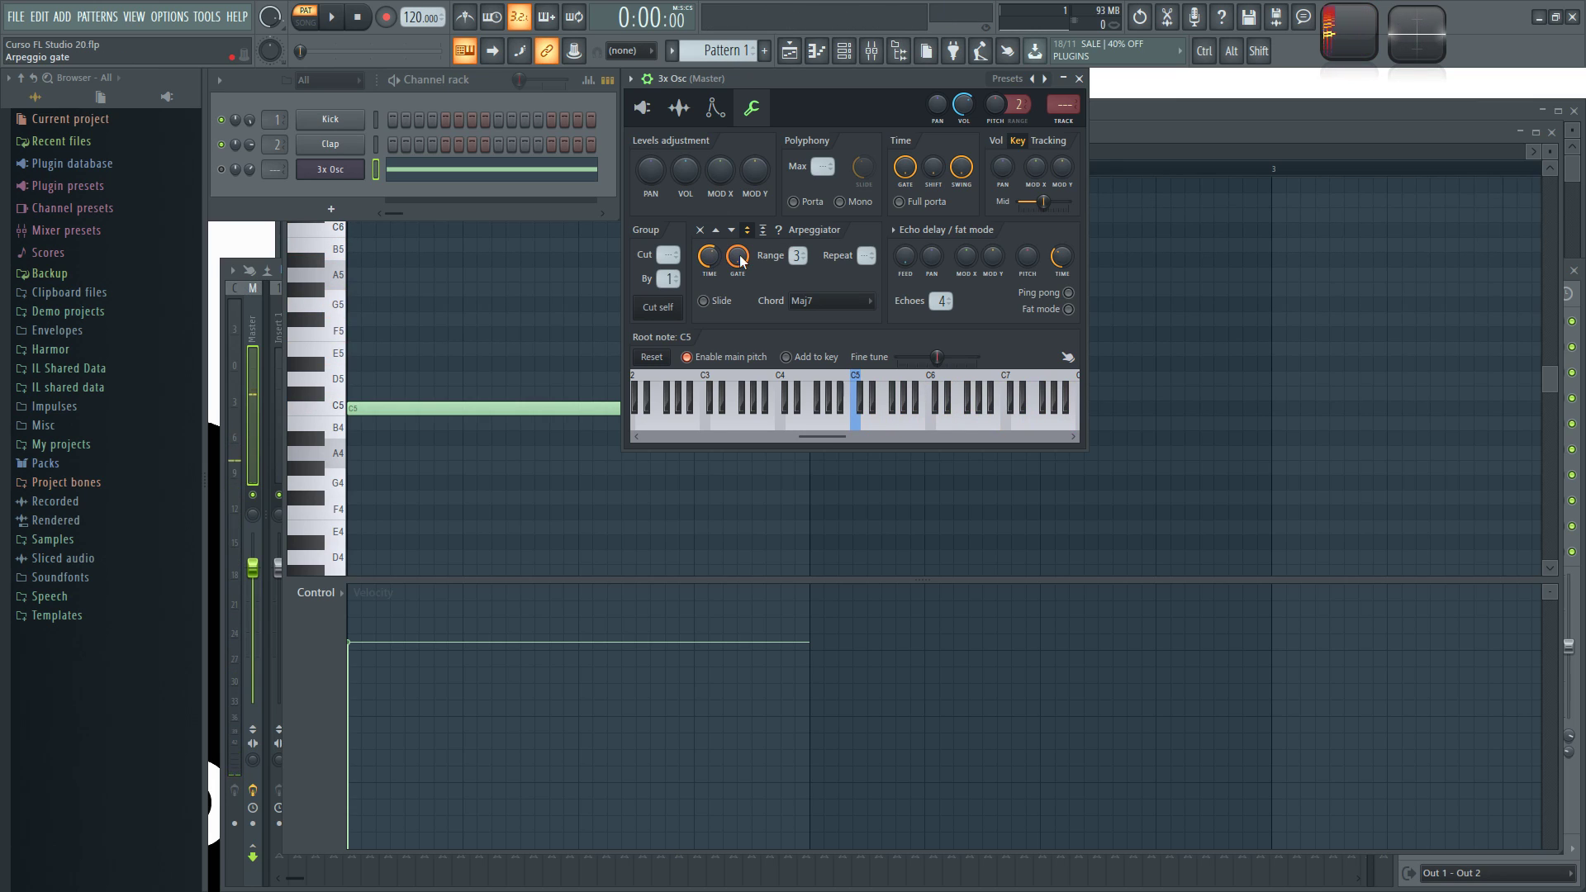
{"action": "key", "text": "z"}
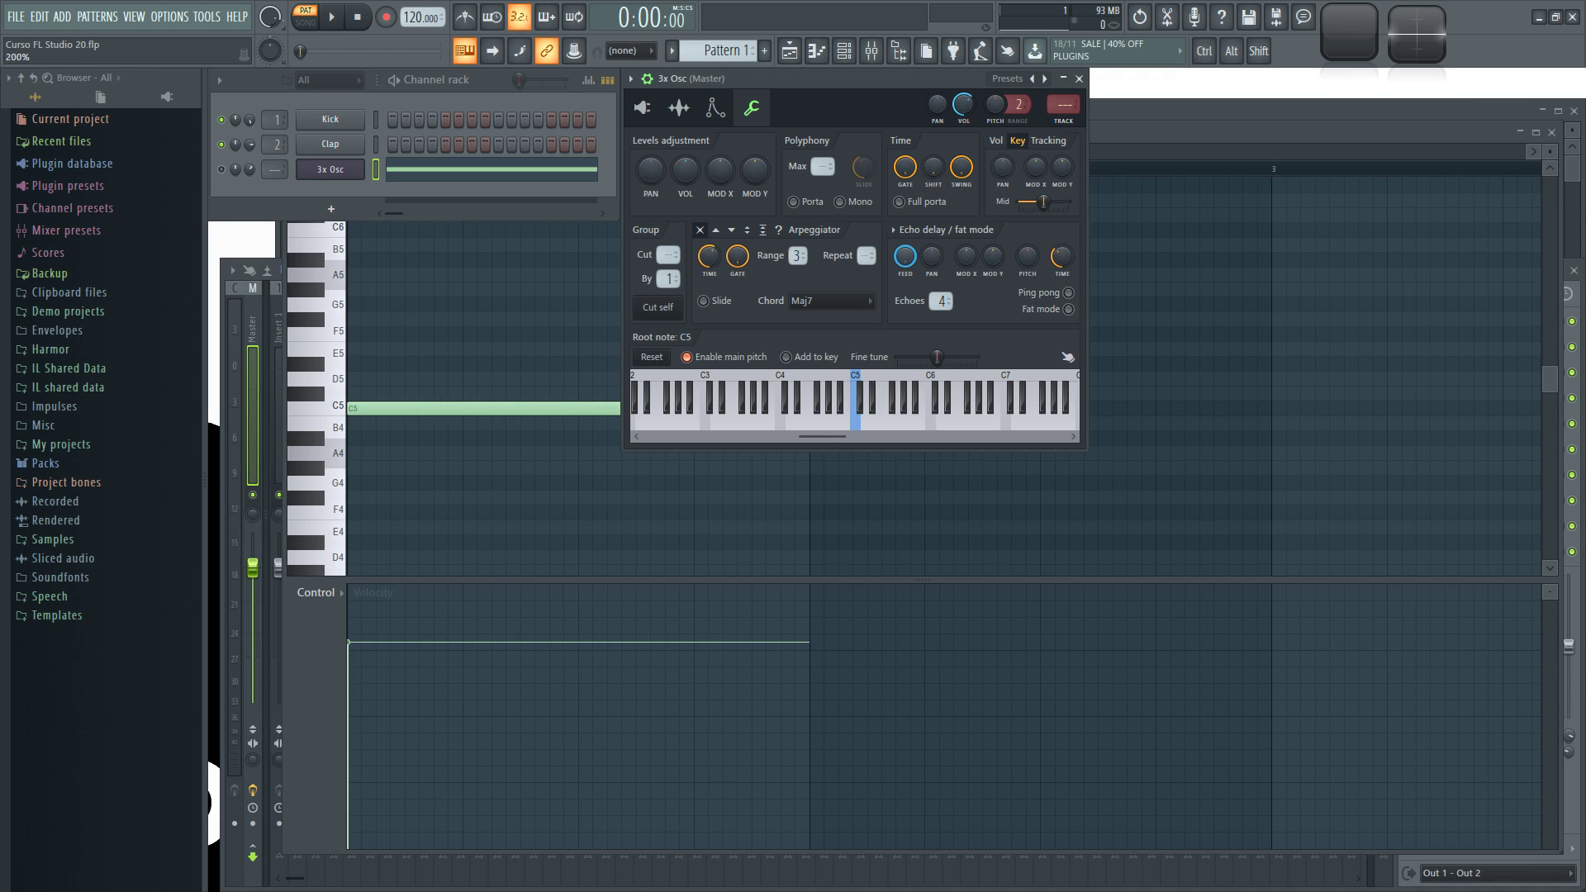
Step: With the arpeggiator off, vary the echo delay's feed and pitch, auditioning C5 after the changes
{"action": "key", "text": "z"}
{"action": "key", "text": "q"}
{"action": "key", "text": "q"}
{"action": "key", "text": "q"}
{"action": "scroll", "coordinate": [968, 263], "scroll_direction": "up", "scroll_amount": 2}
{"action": "key", "text": "q"}
{"action": "key", "text": "q"}
{"action": "key", "text": "q"}
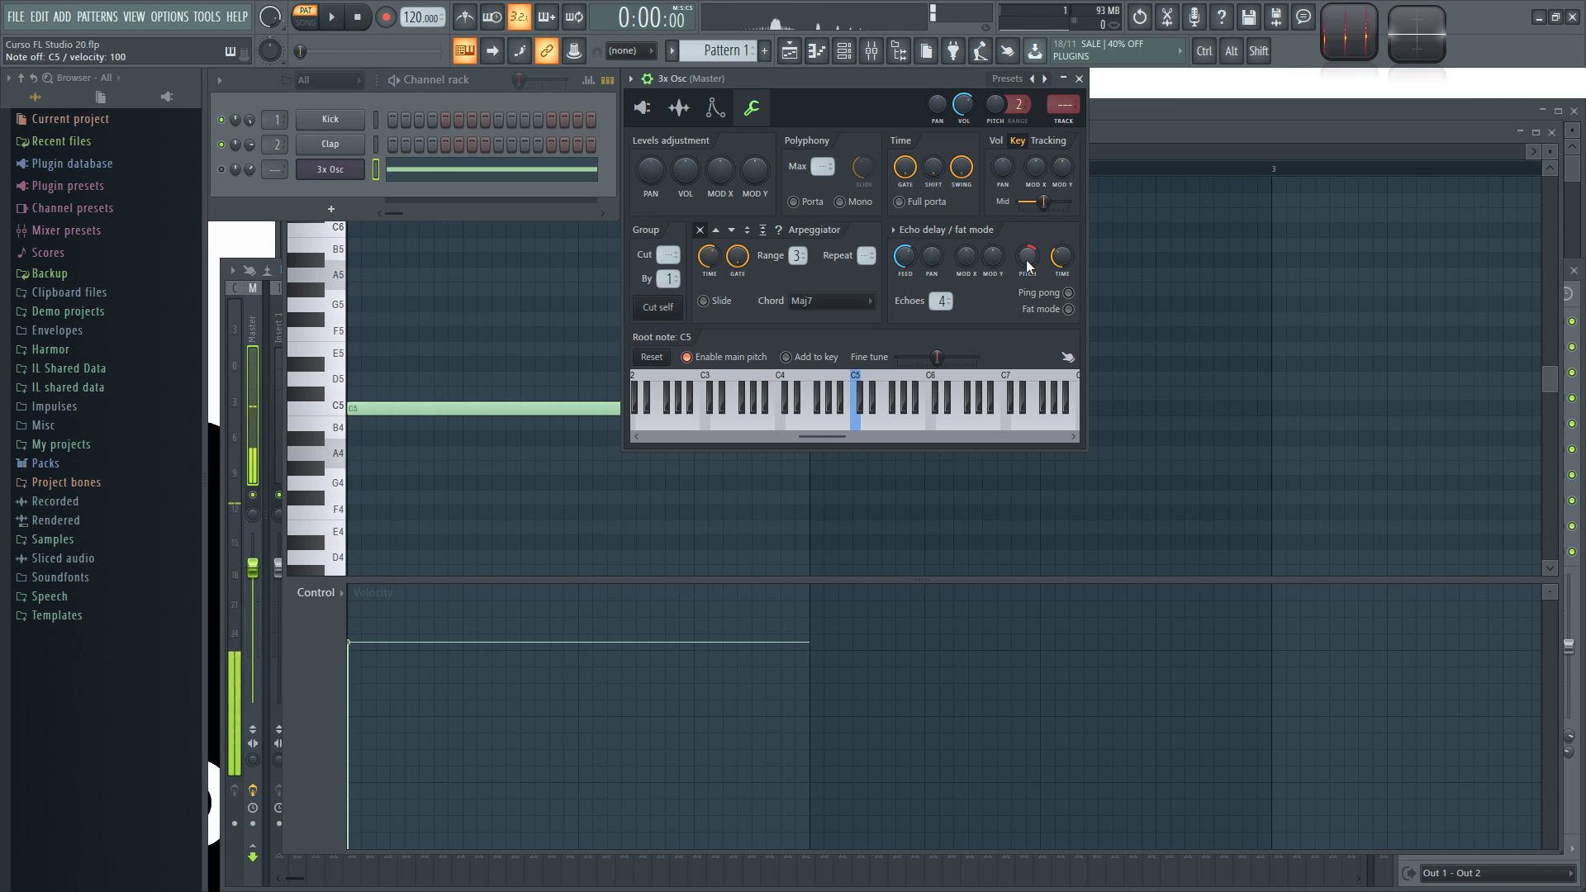
{"action": "key", "text": "q"}
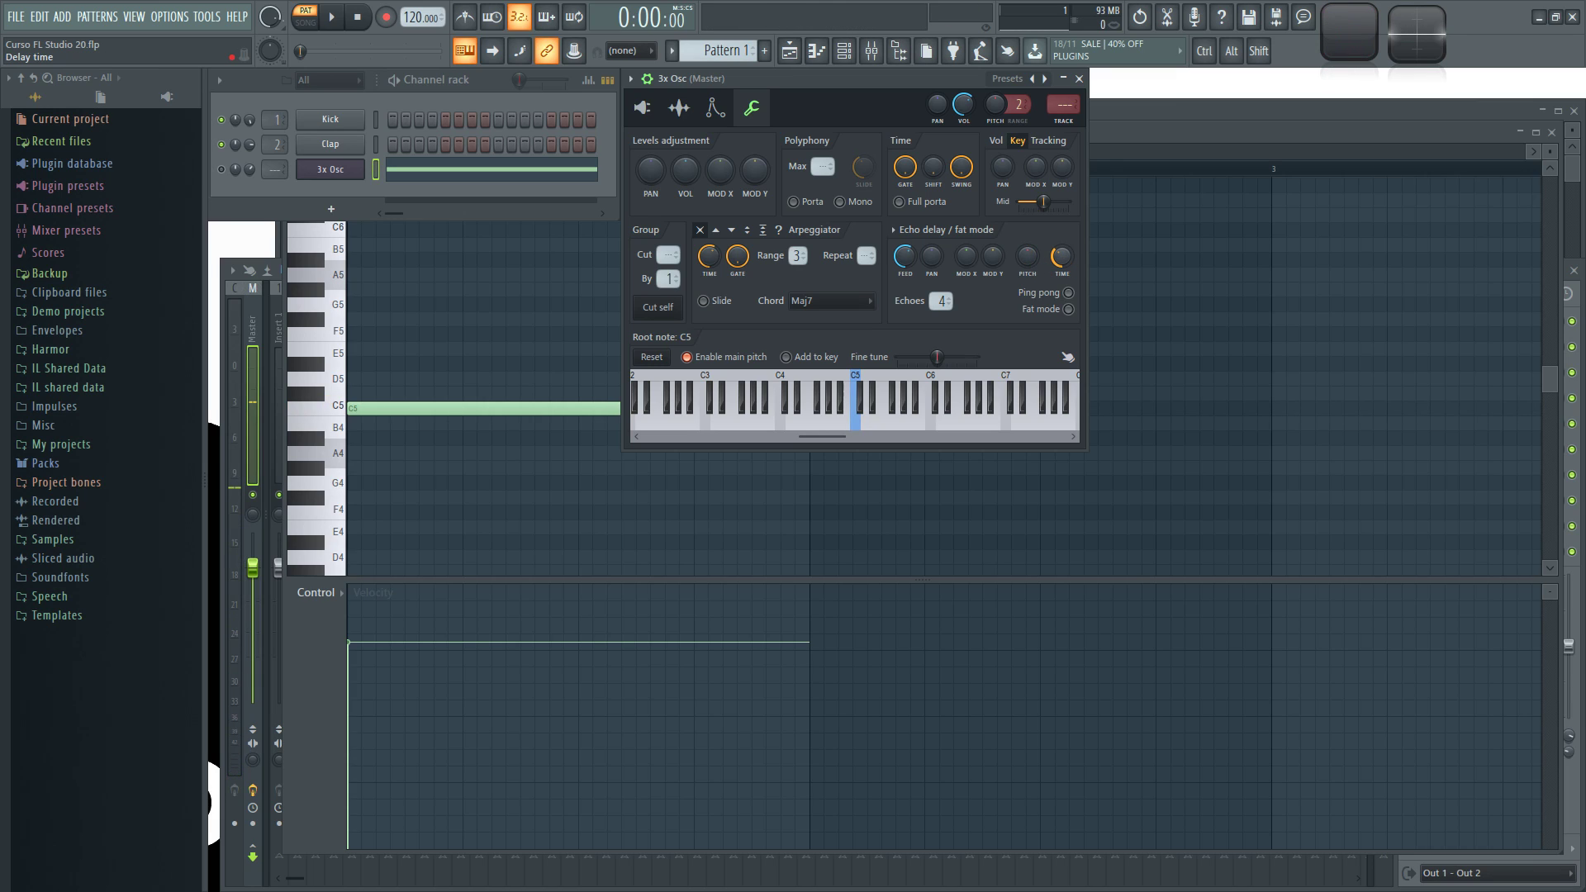
Step: Raise the echo delay time, play C5 and lower the delay time to 3:00
{"action": "left_click_drag", "start_coordinate": [1061, 258], "coordinate": [1062, 239]}
{"action": "key", "text": "q"}
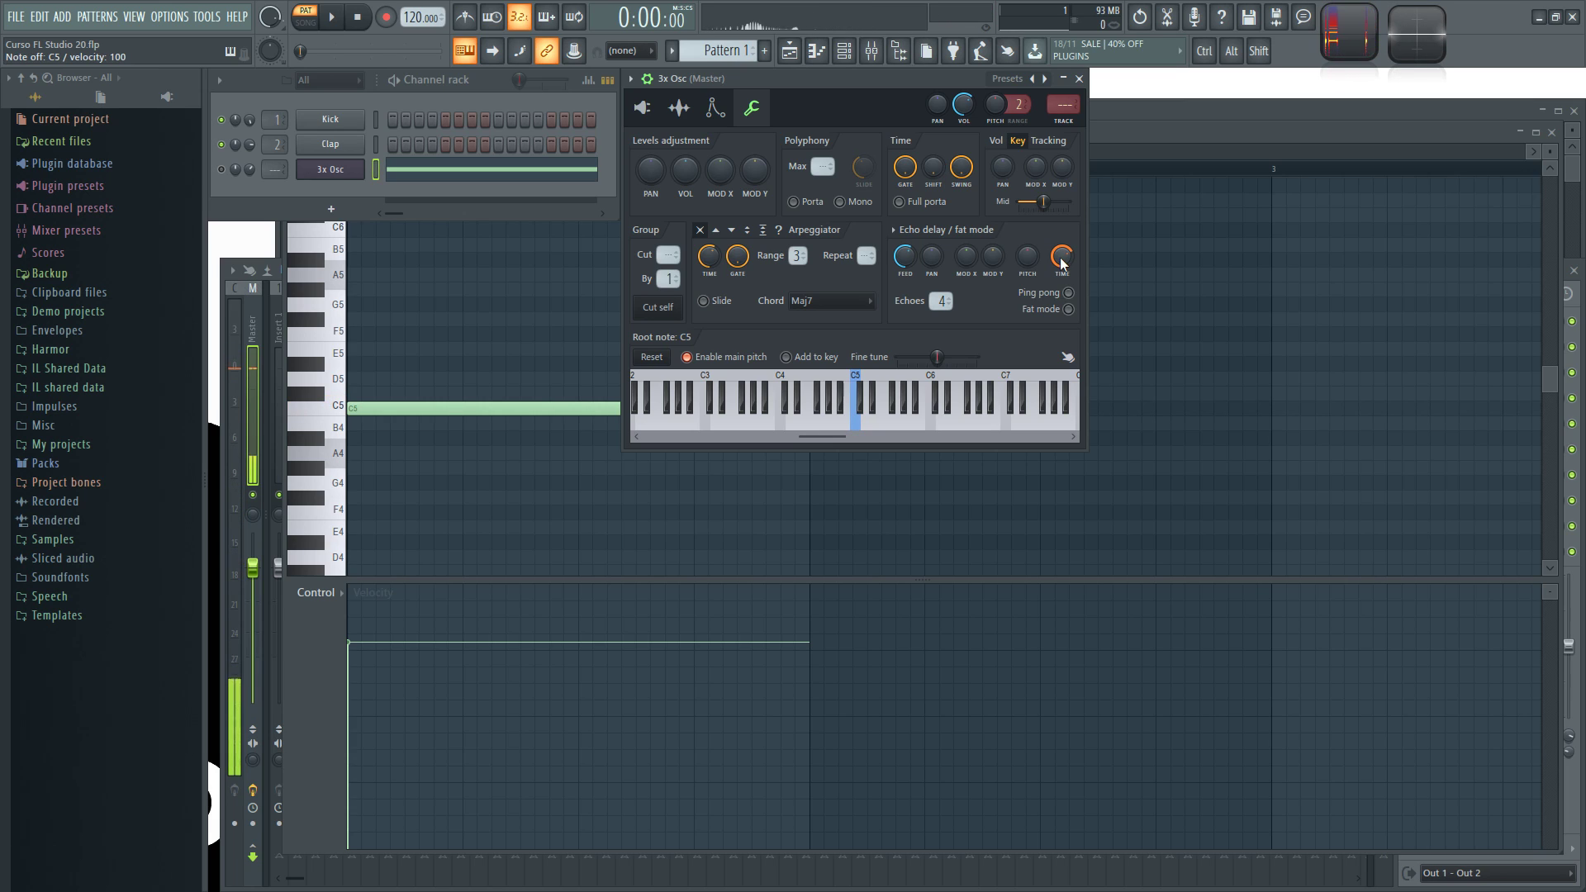
{"action": "left_click_drag", "start_coordinate": [1070, 257], "coordinate": [1070, 280]}
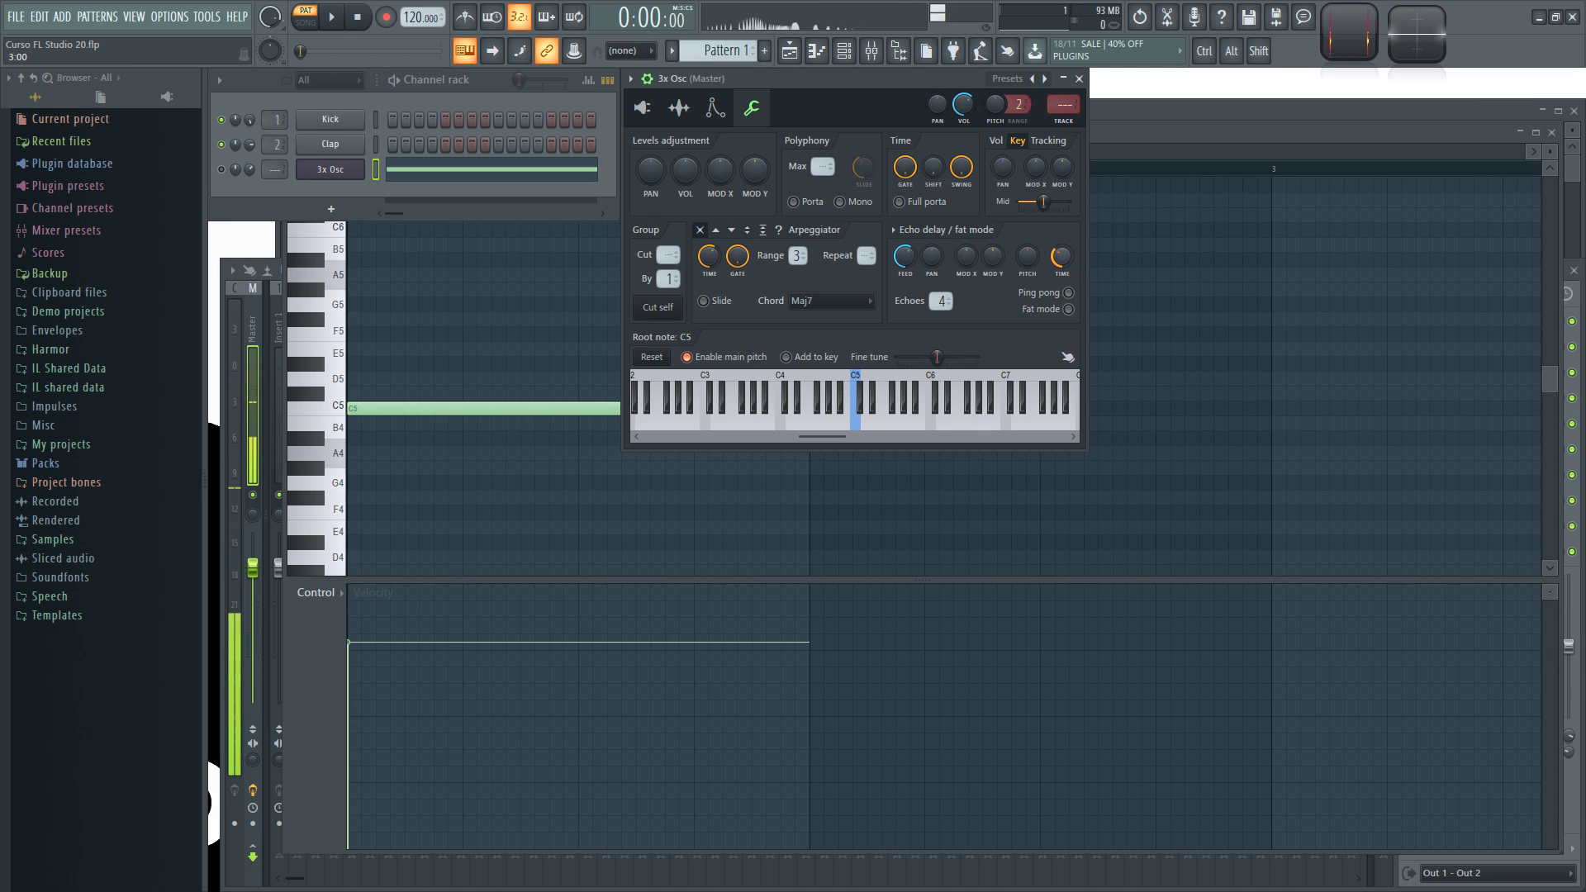
Step: Enable the echo delay's ping pong and fat mode, adjust its pitch and time, and audition notes around C4 and C5
{"action": "left_click", "coordinate": [1071, 294]}
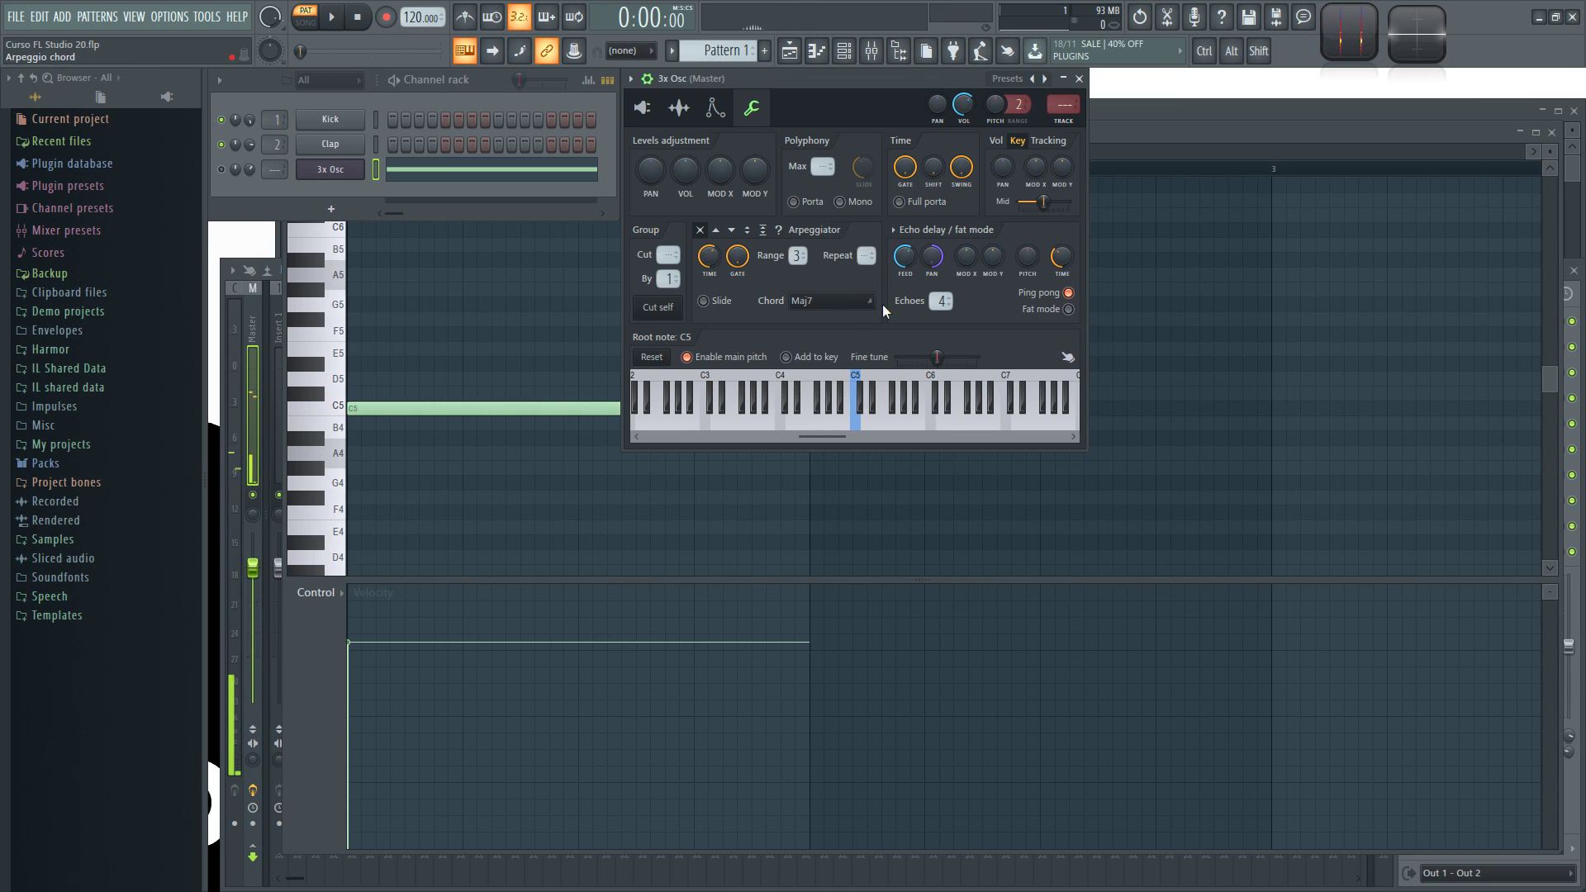
{"action": "left_click", "coordinate": [1067, 308]}
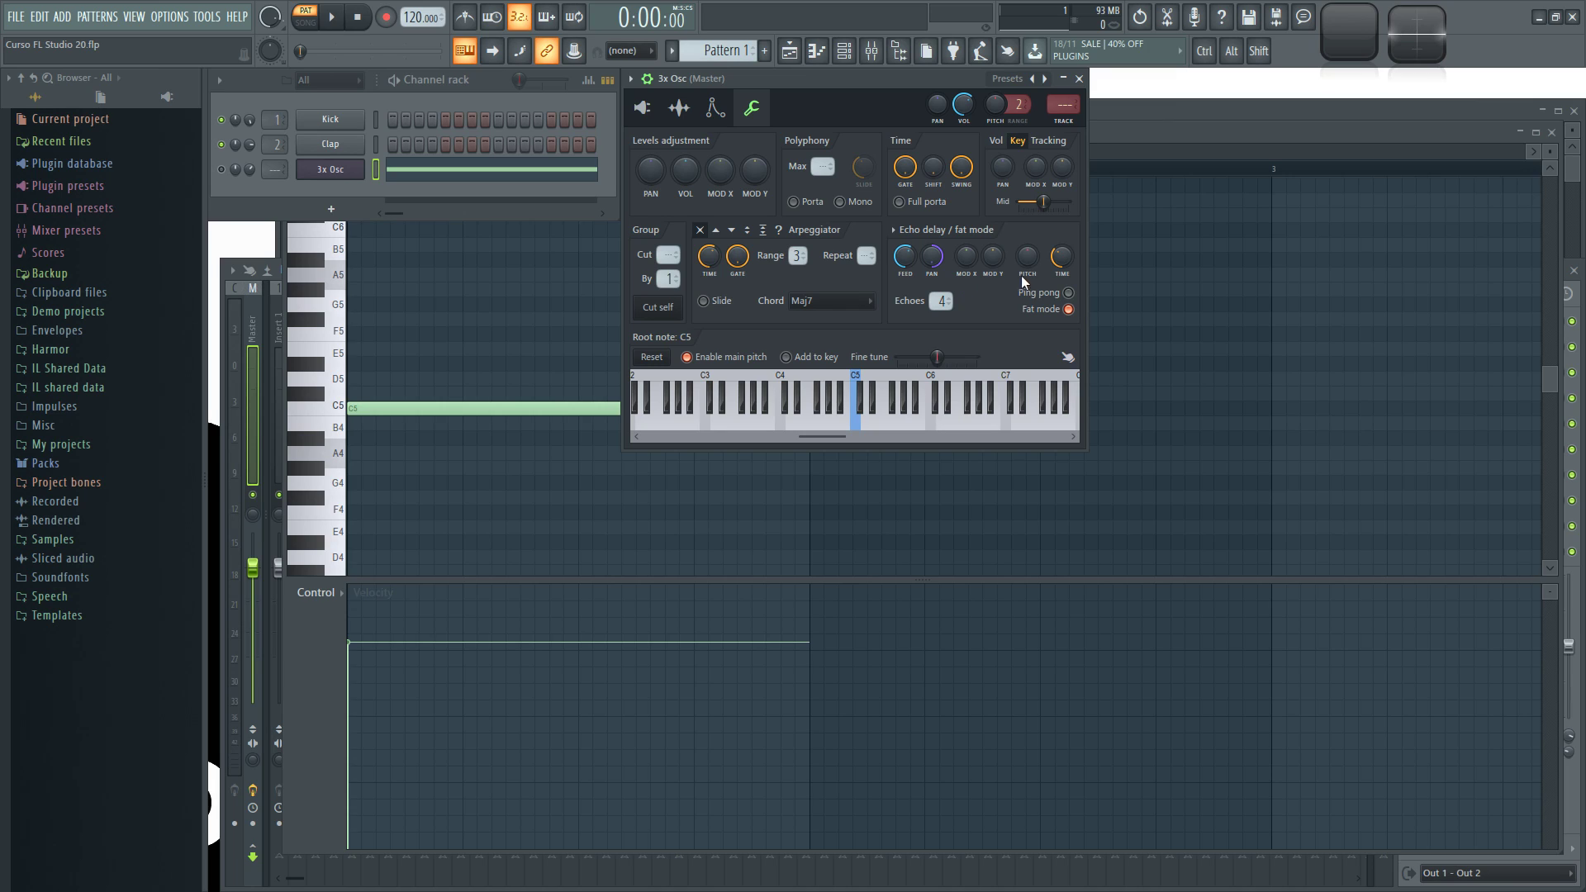
{"action": "key", "text": "z"}
{"action": "left_click_drag", "start_coordinate": [1028, 263], "coordinate": [1028, 248]}
{"action": "left_click_drag", "start_coordinate": [1061, 258], "coordinate": [1062, 248]}
{"action": "key", "text": "q"}
{"action": "key", "text": "x"}
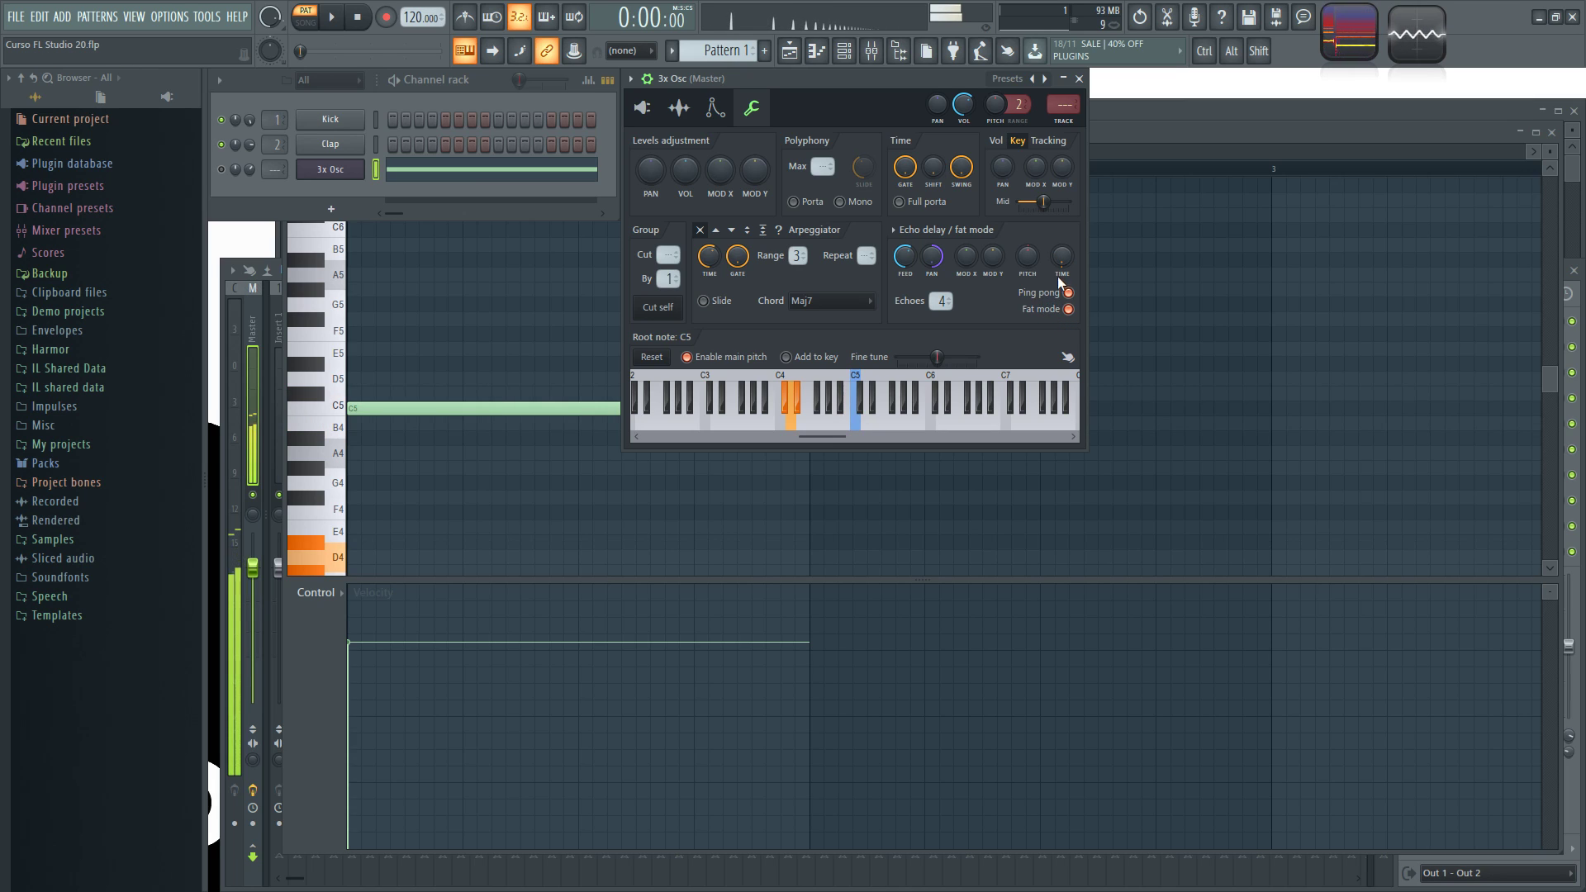
{"action": "left_click_drag", "start_coordinate": [1029, 256], "coordinate": [1028, 259]}
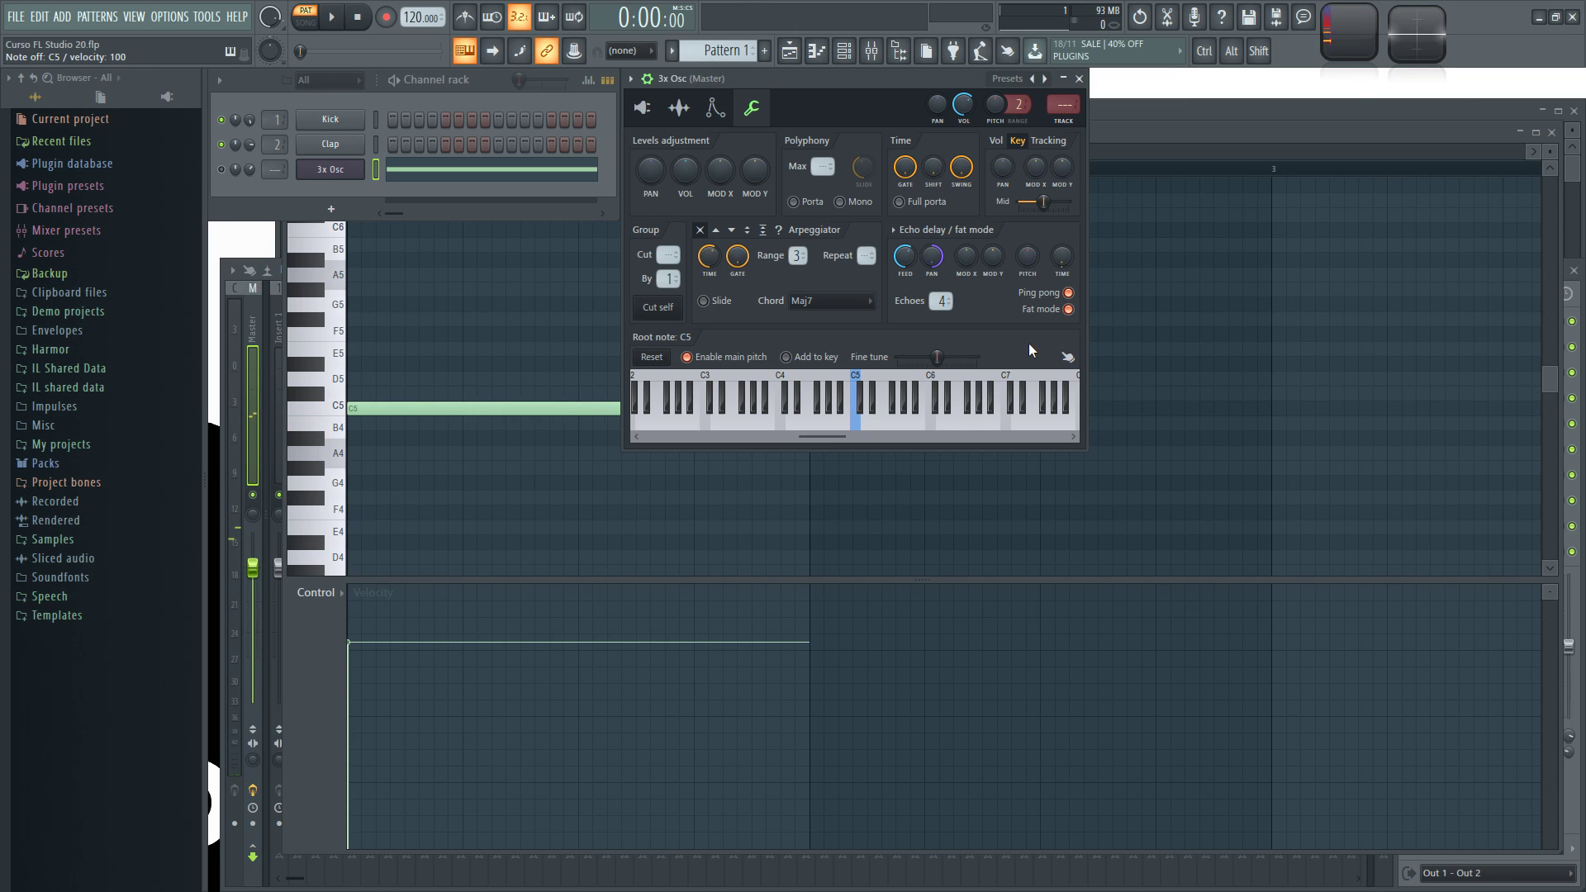
Step: Audition fat mode with the echo feed at minimum and at maximum, playing several notes around C5
{"action": "key", "text": "u"}
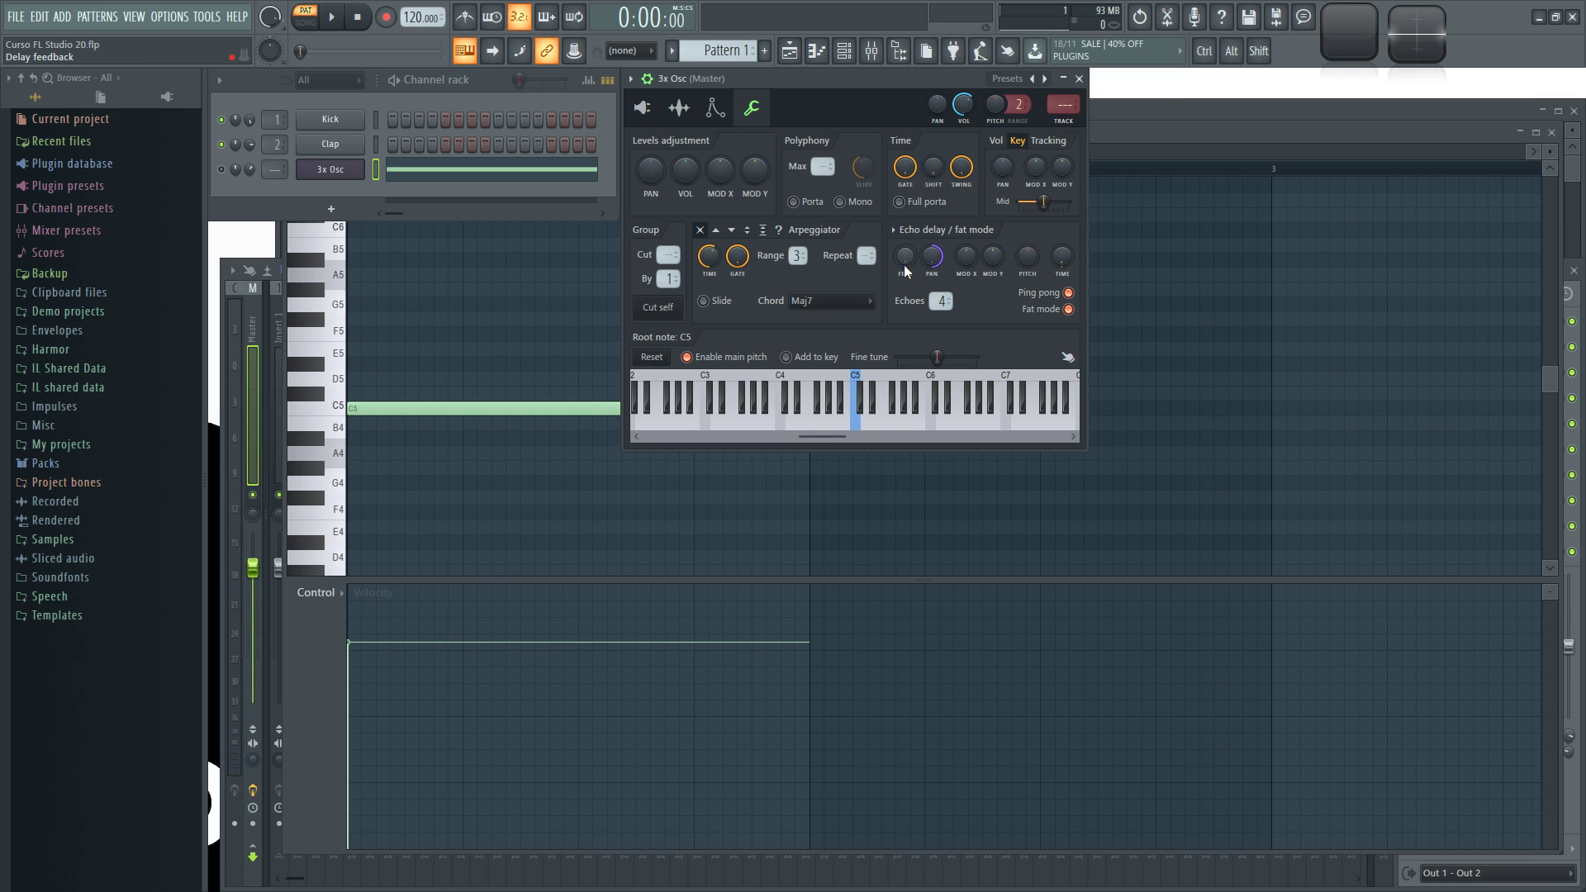
{"action": "key", "text": "q"}
{"action": "left_click_drag", "start_coordinate": [905, 260], "coordinate": [905, 175]}
{"action": "key", "text": "q"}
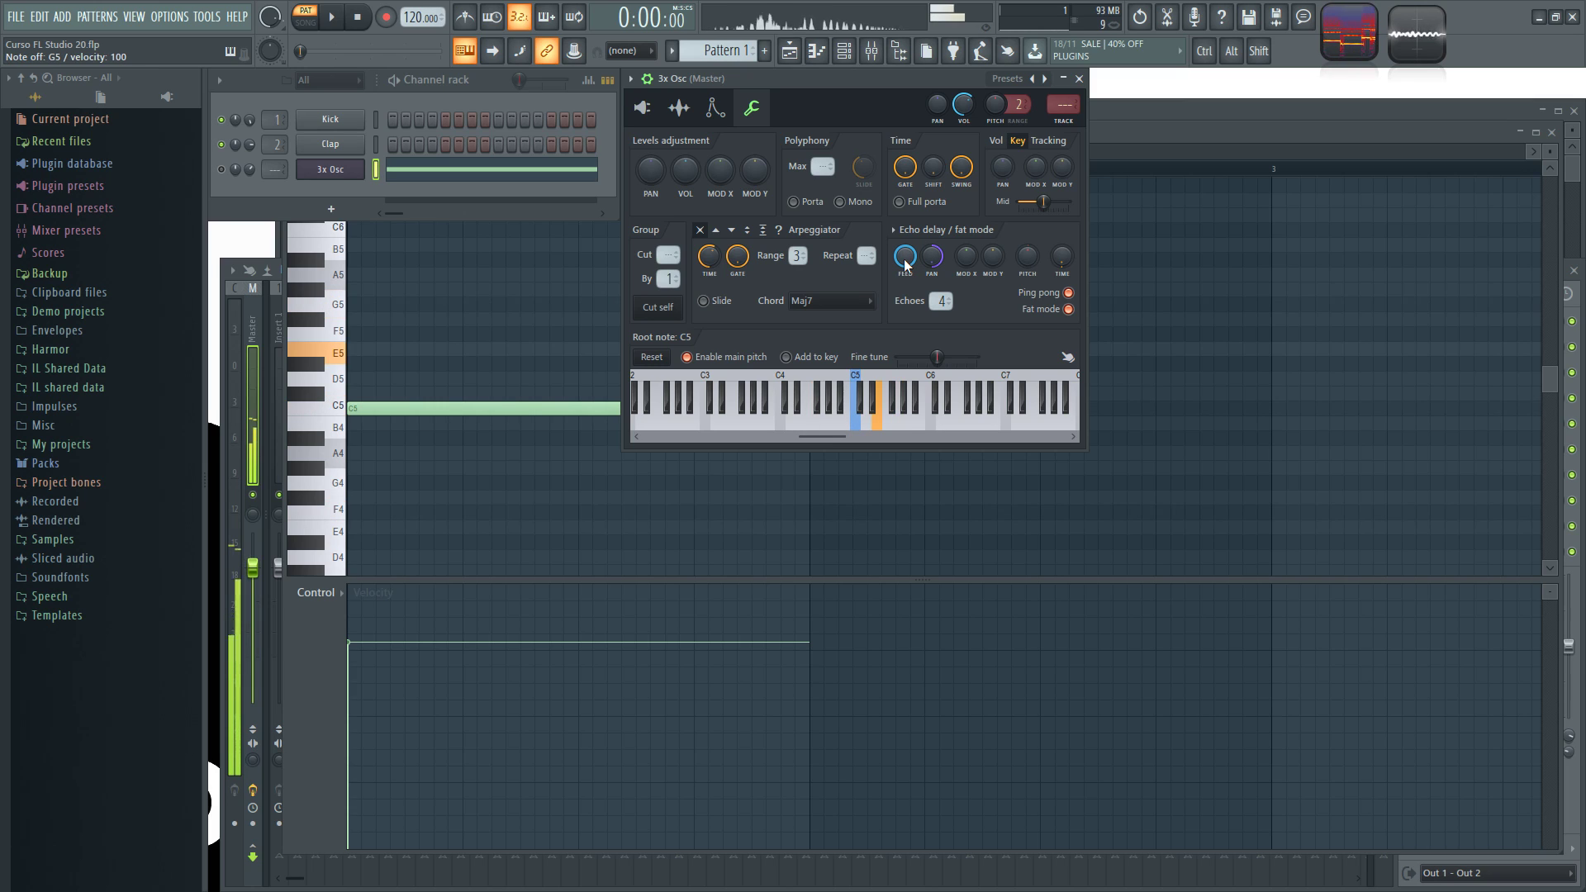
{"action": "key", "text": "w"}
{"action": "key", "text": "v"}
{"action": "key", "text": "t"}
{"action": "key", "text": "w"}
{"action": "key", "text": "q"}
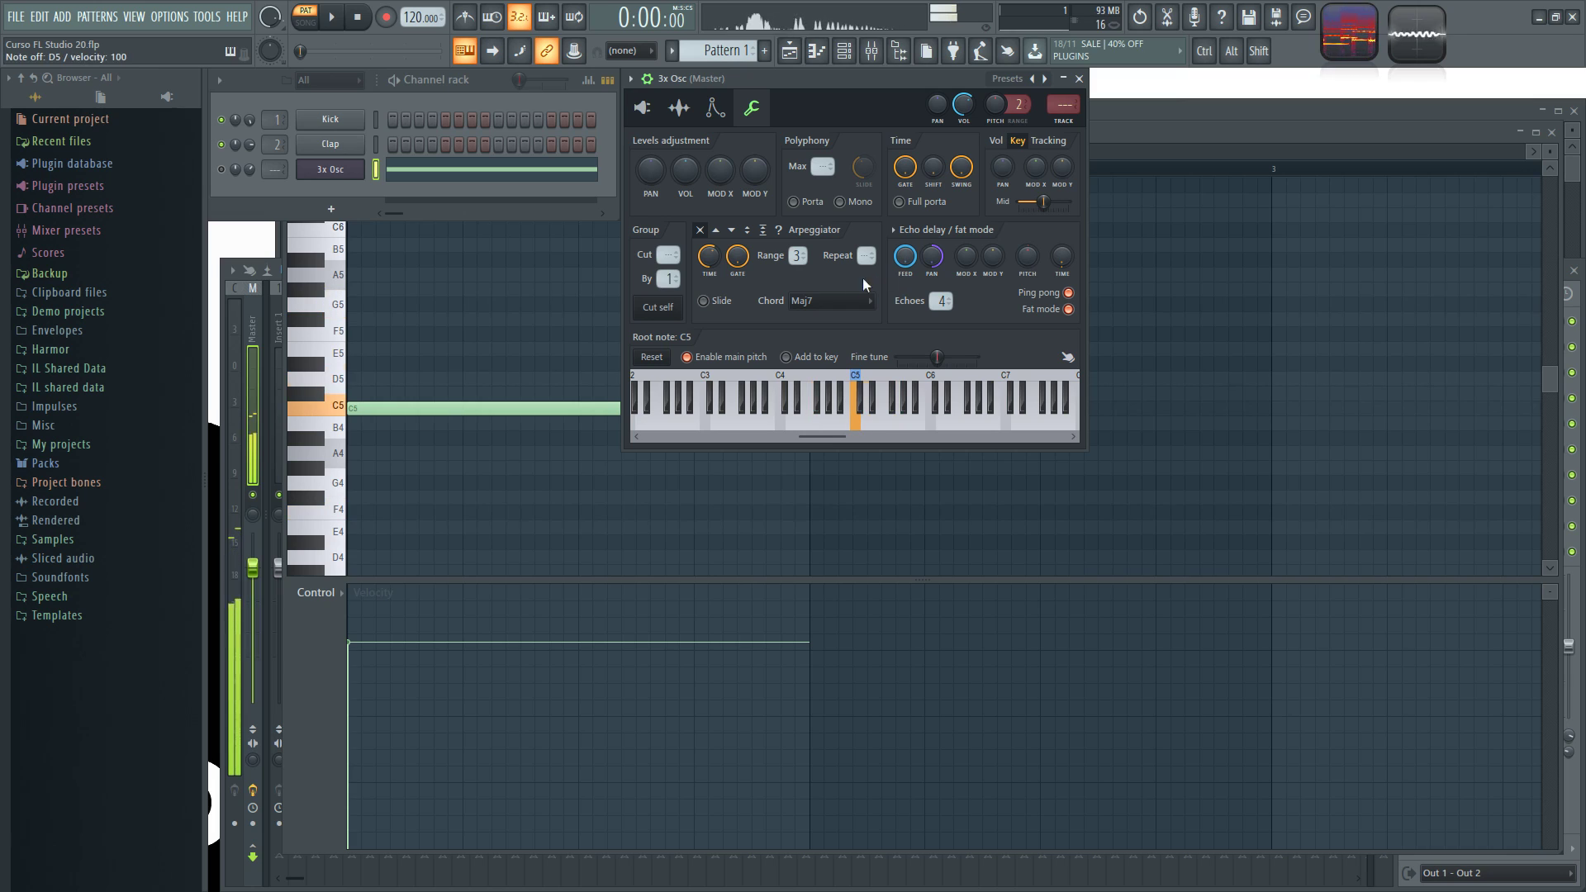
Step: Set the arpeggiator direction to up and audition C5 while lowering and raising the echo feed
{"action": "left_click", "coordinate": [716, 230]}
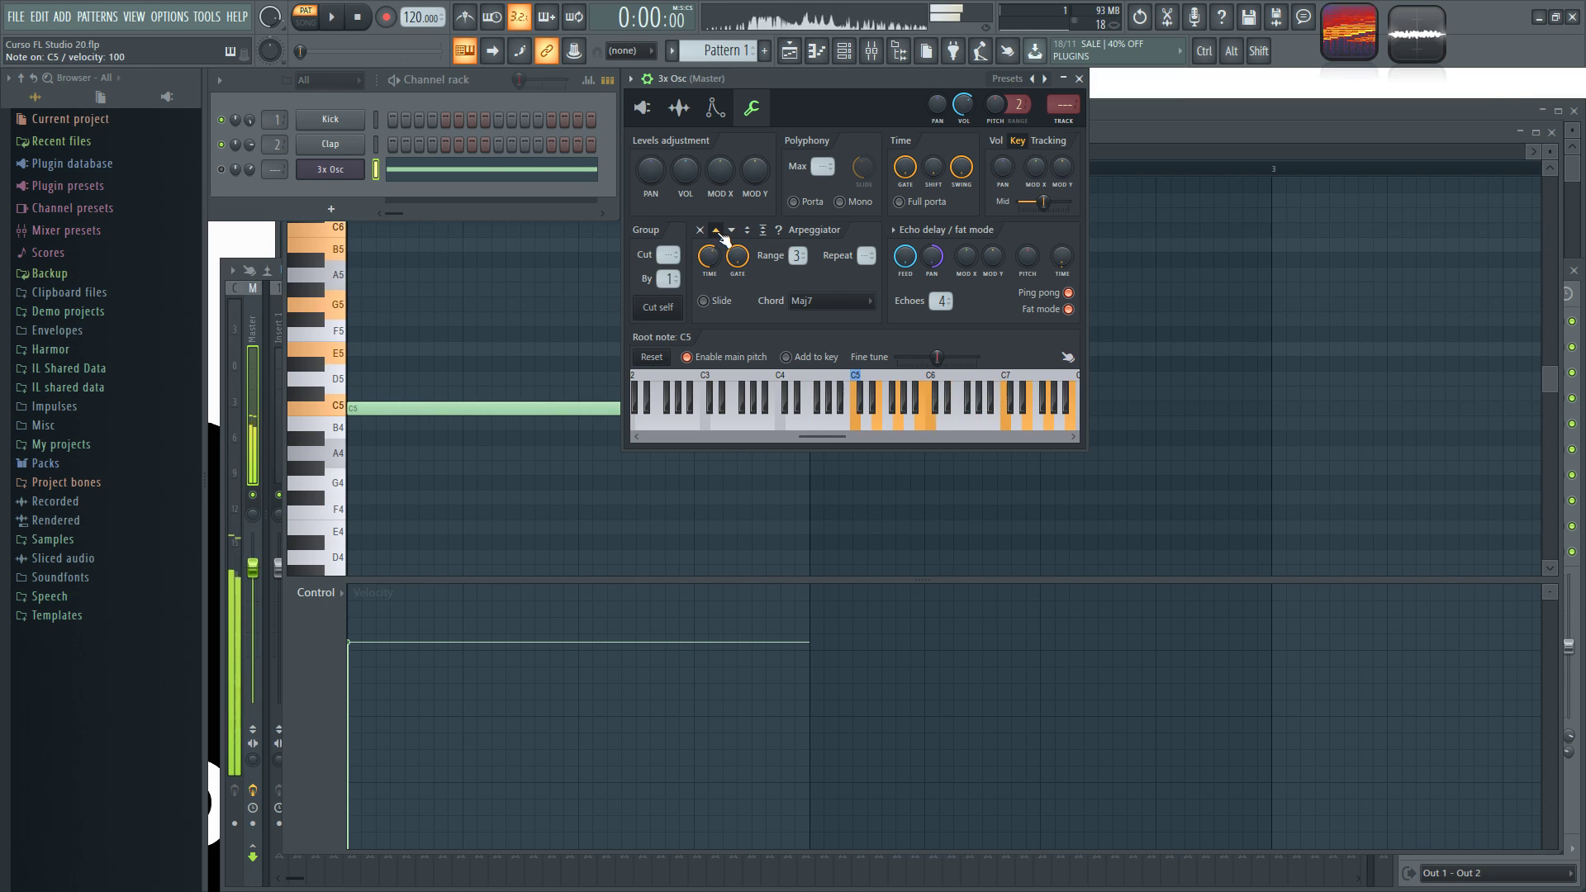
{"action": "key", "text": "u"}
{"action": "key", "text": "c"}
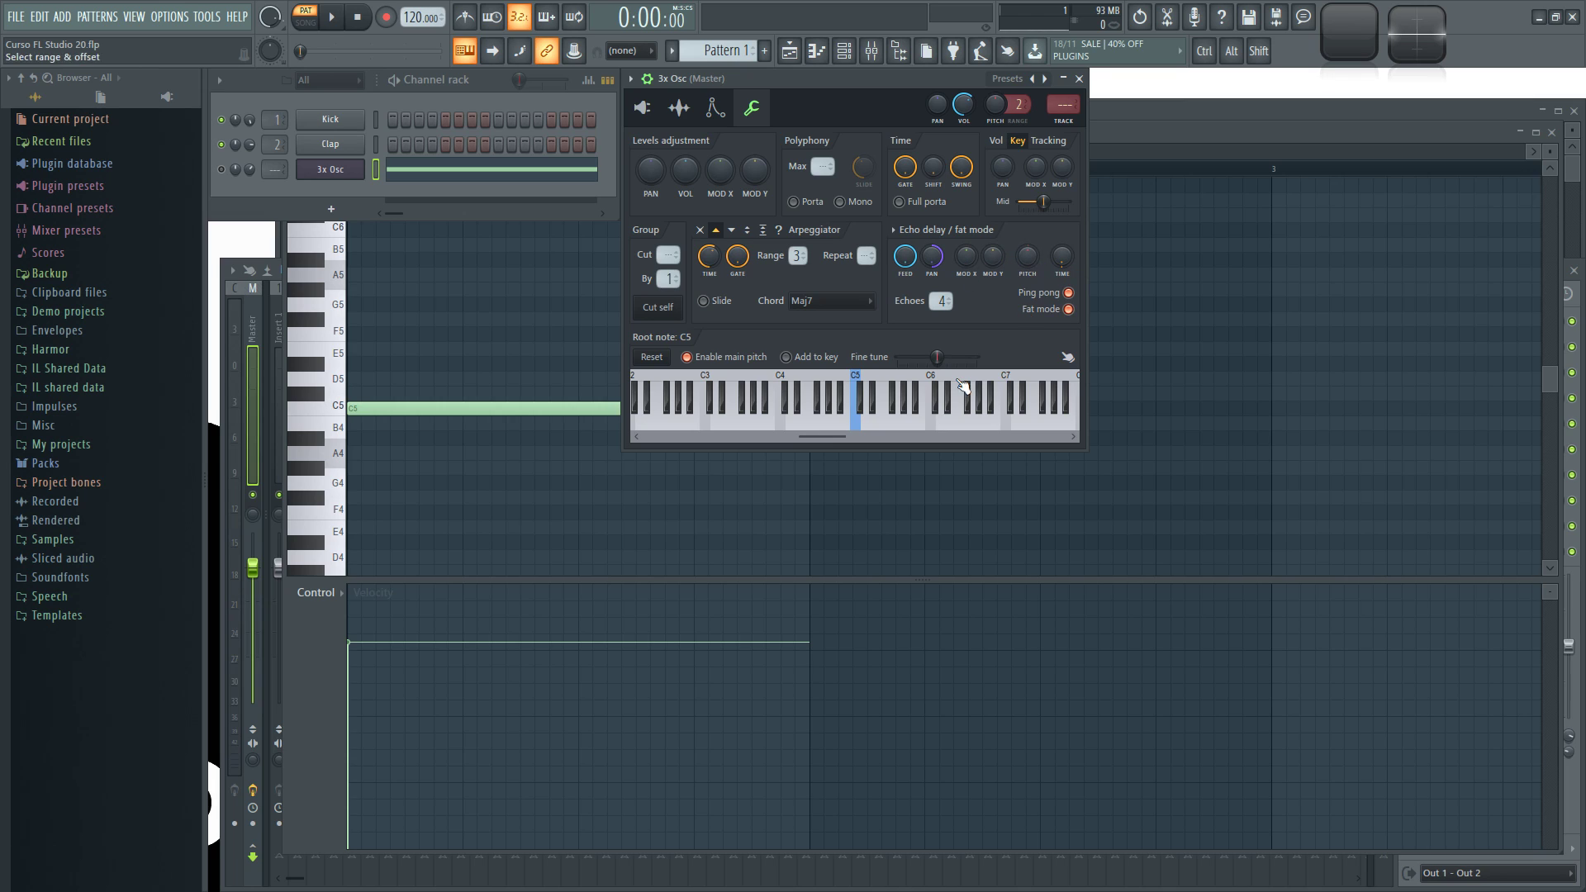
{"action": "left_click", "coordinate": [897, 431]}
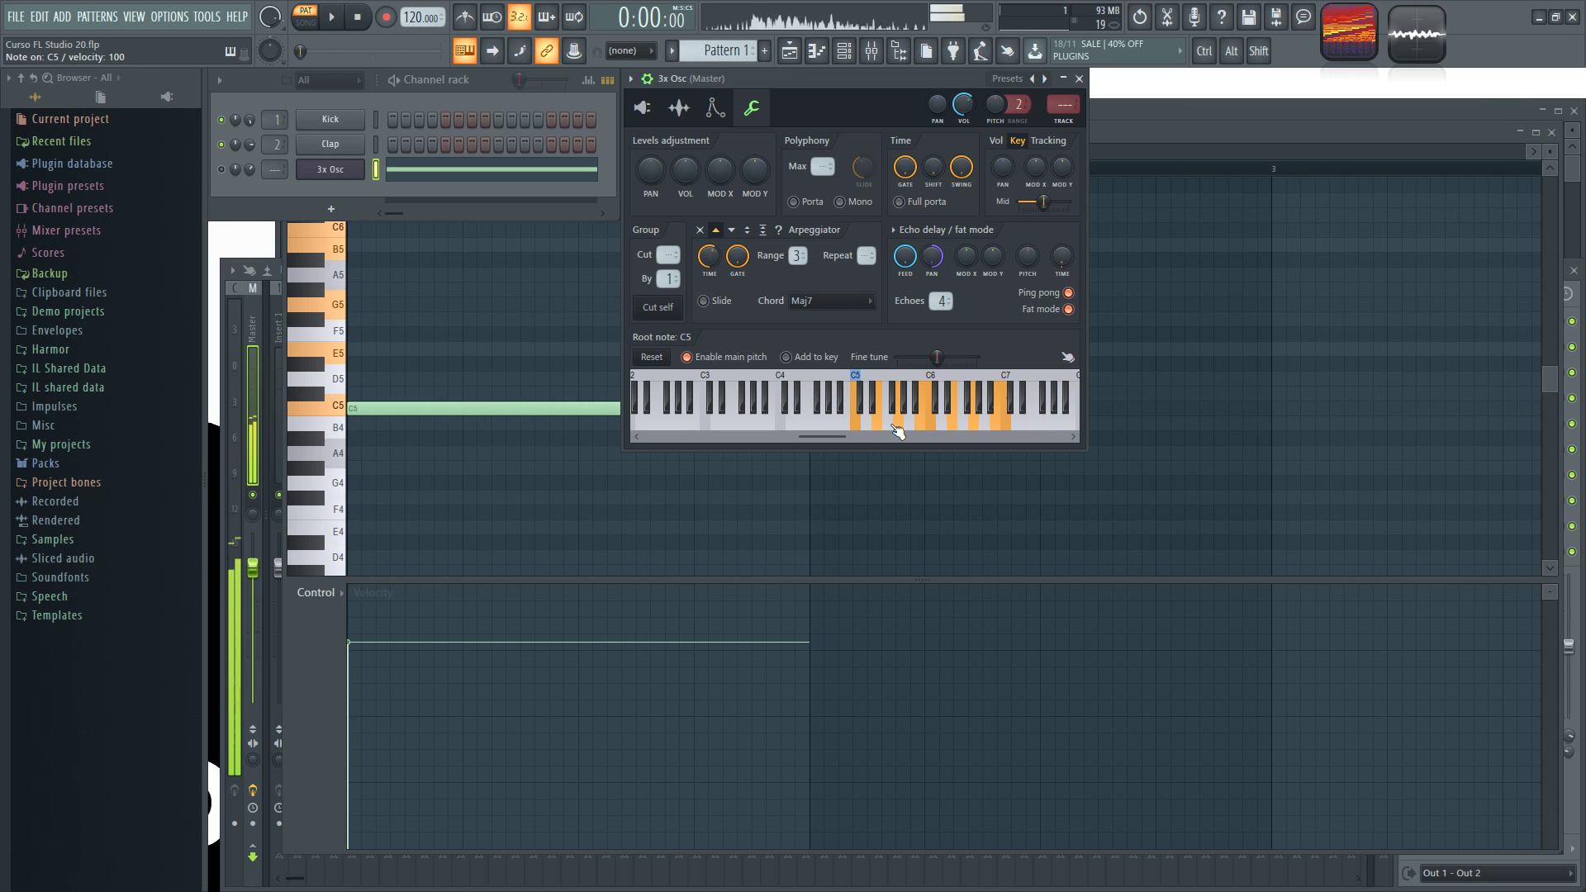
{"action": "left_click_drag", "start_coordinate": [909, 262], "coordinate": [909, 363]}
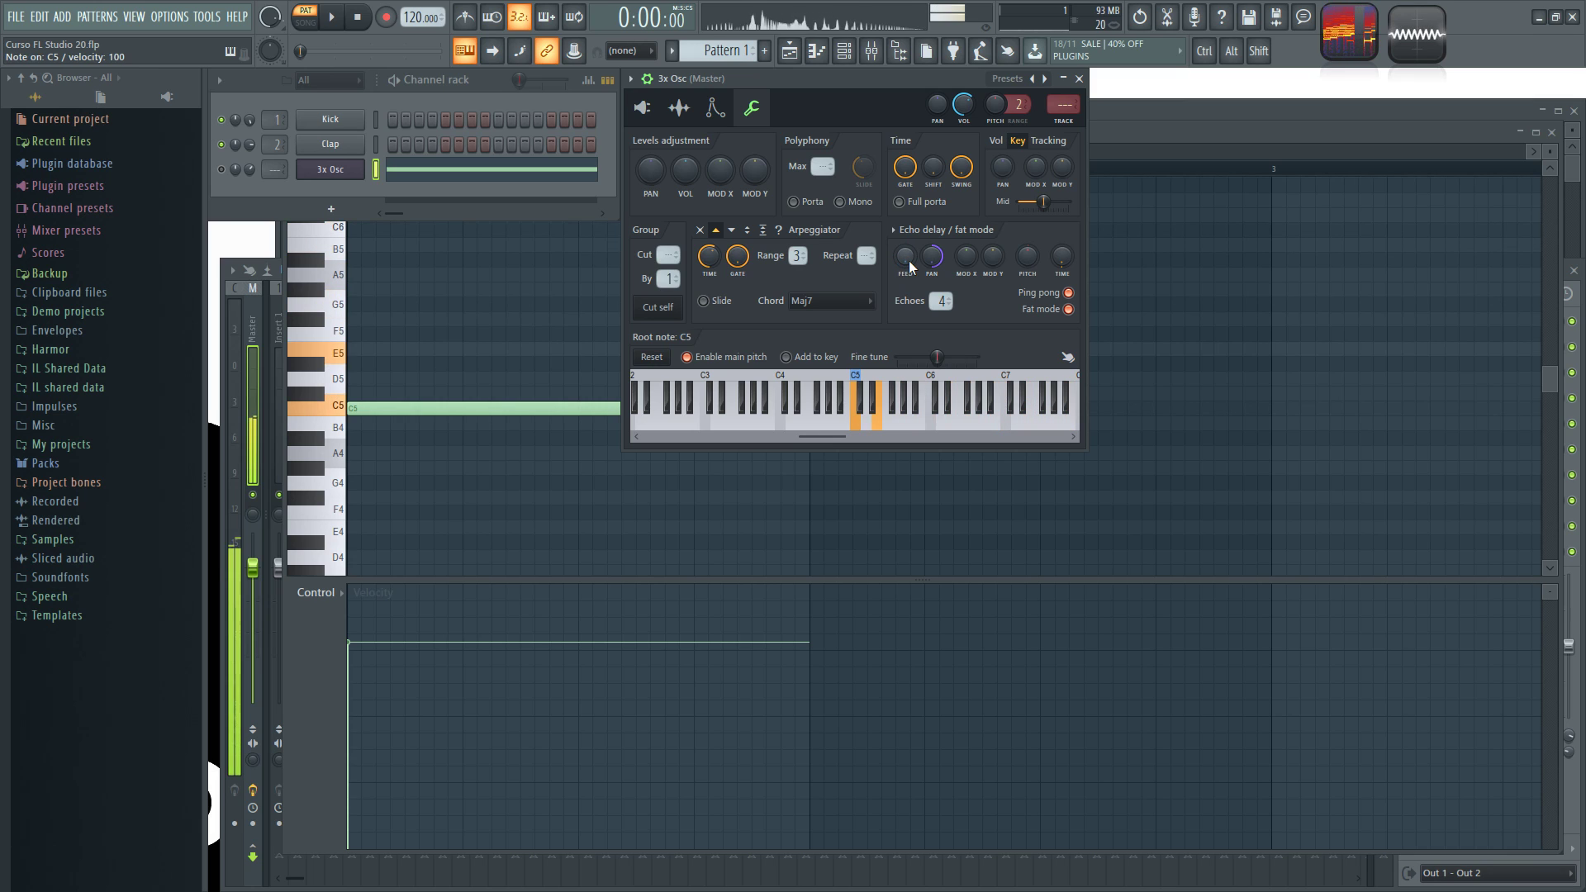
{"action": "left_click_drag", "start_coordinate": [909, 261], "coordinate": [911, 198]}
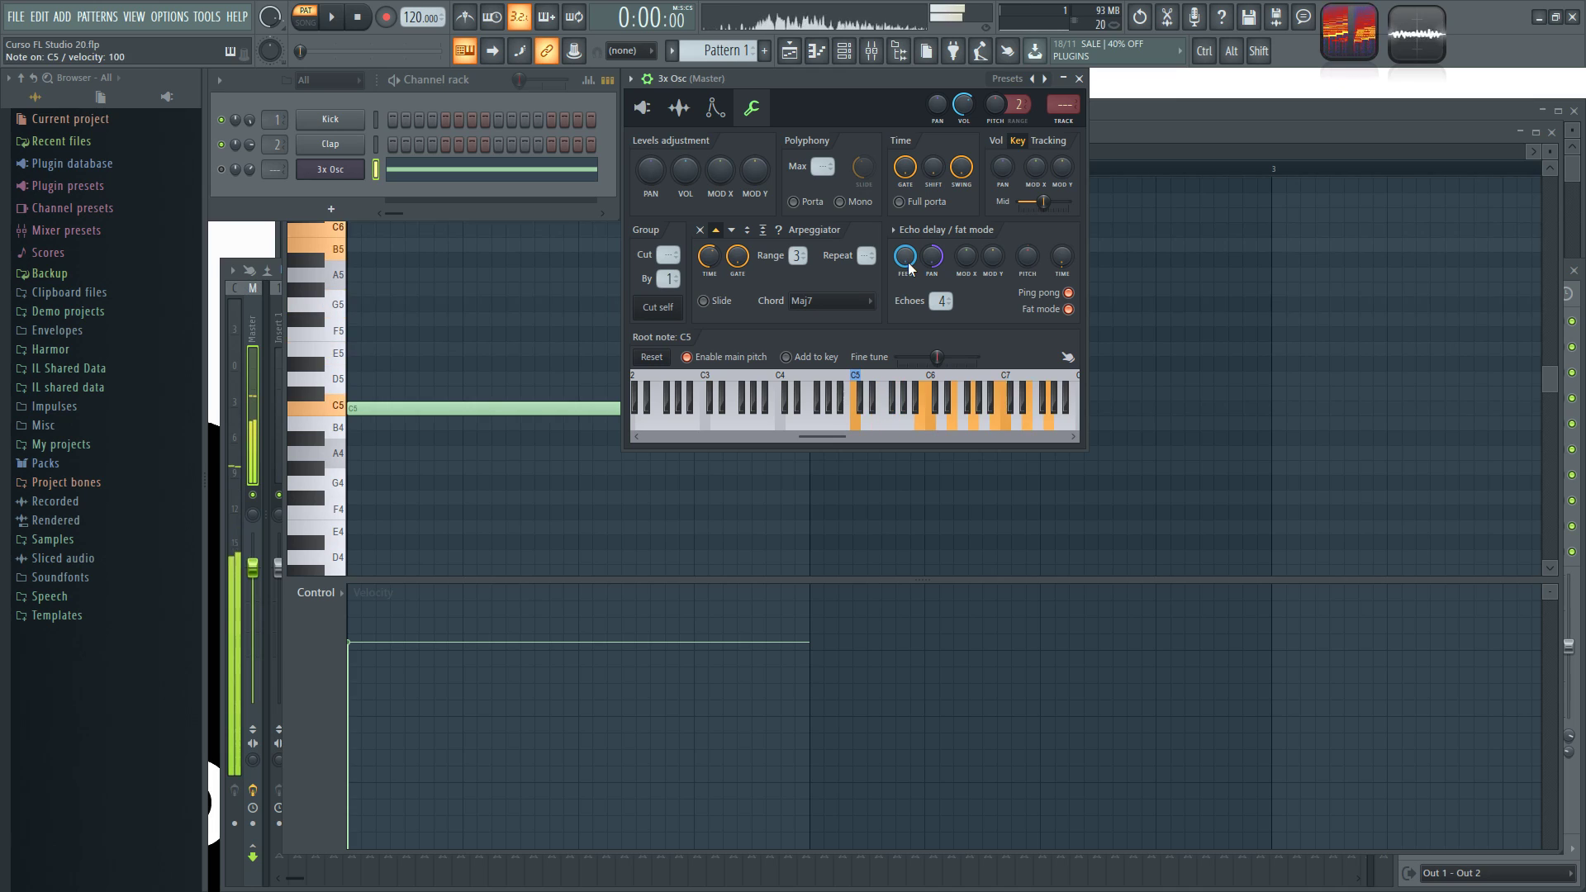
Step: Turn off the arpeggiator, fat mode and ping pong, and reset the echo delay's feed, pan and time
{"action": "left_click", "coordinate": [699, 229]}
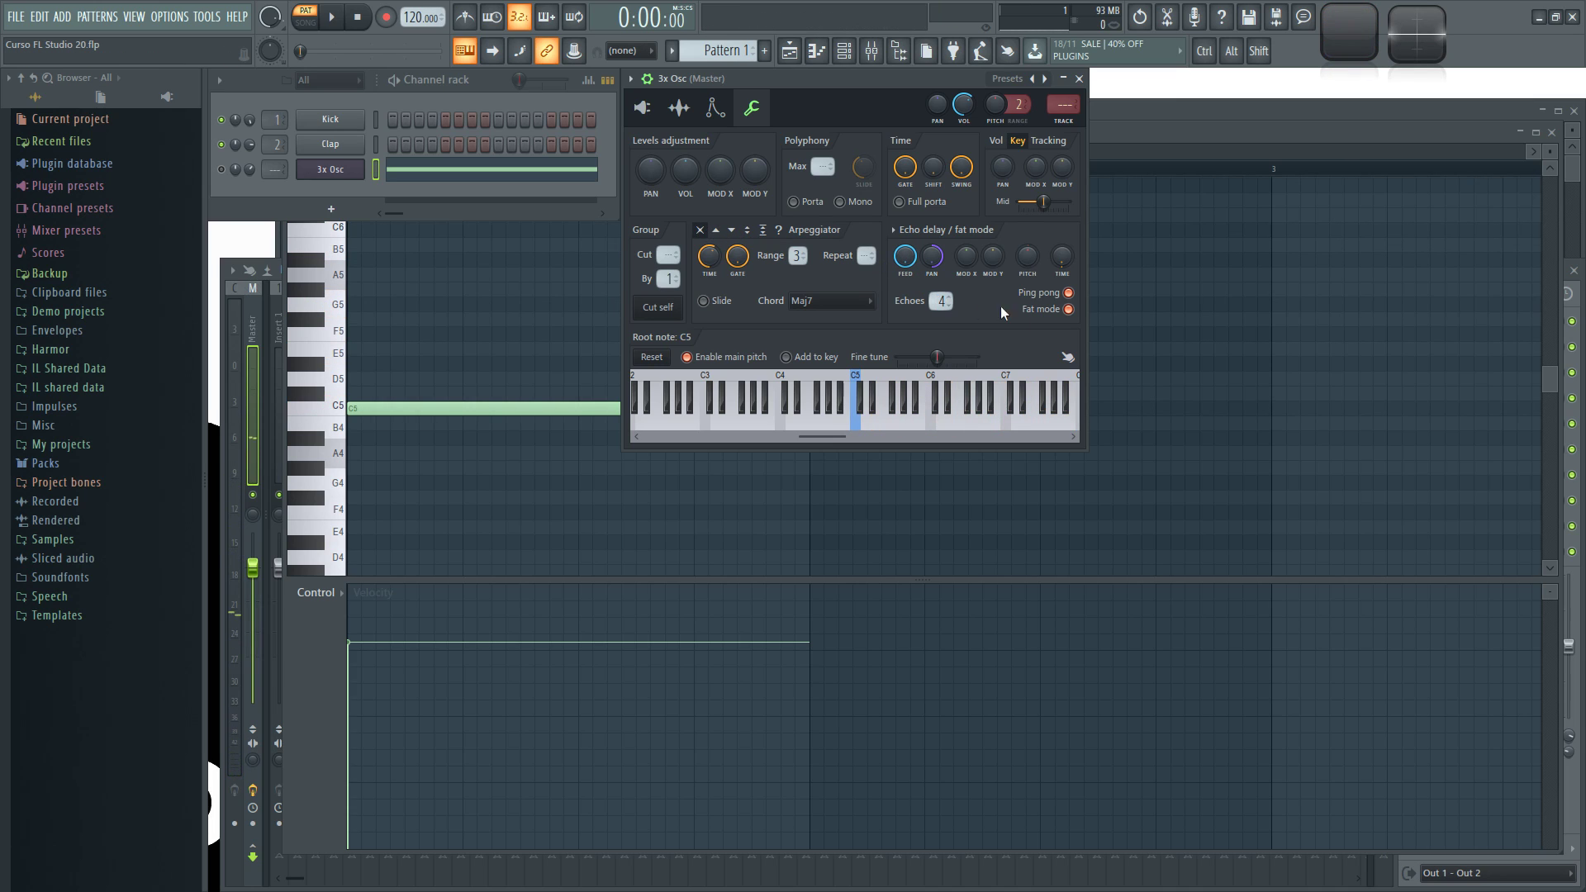
{"action": "left_click", "coordinate": [1068, 310]}
{"action": "left_click", "coordinate": [1069, 294]}
Step: Examine the automation and value options available for the gate, swing, polyphony slide, levels, echo delay and chord controls
{"action": "right_click", "coordinate": [907, 168]}
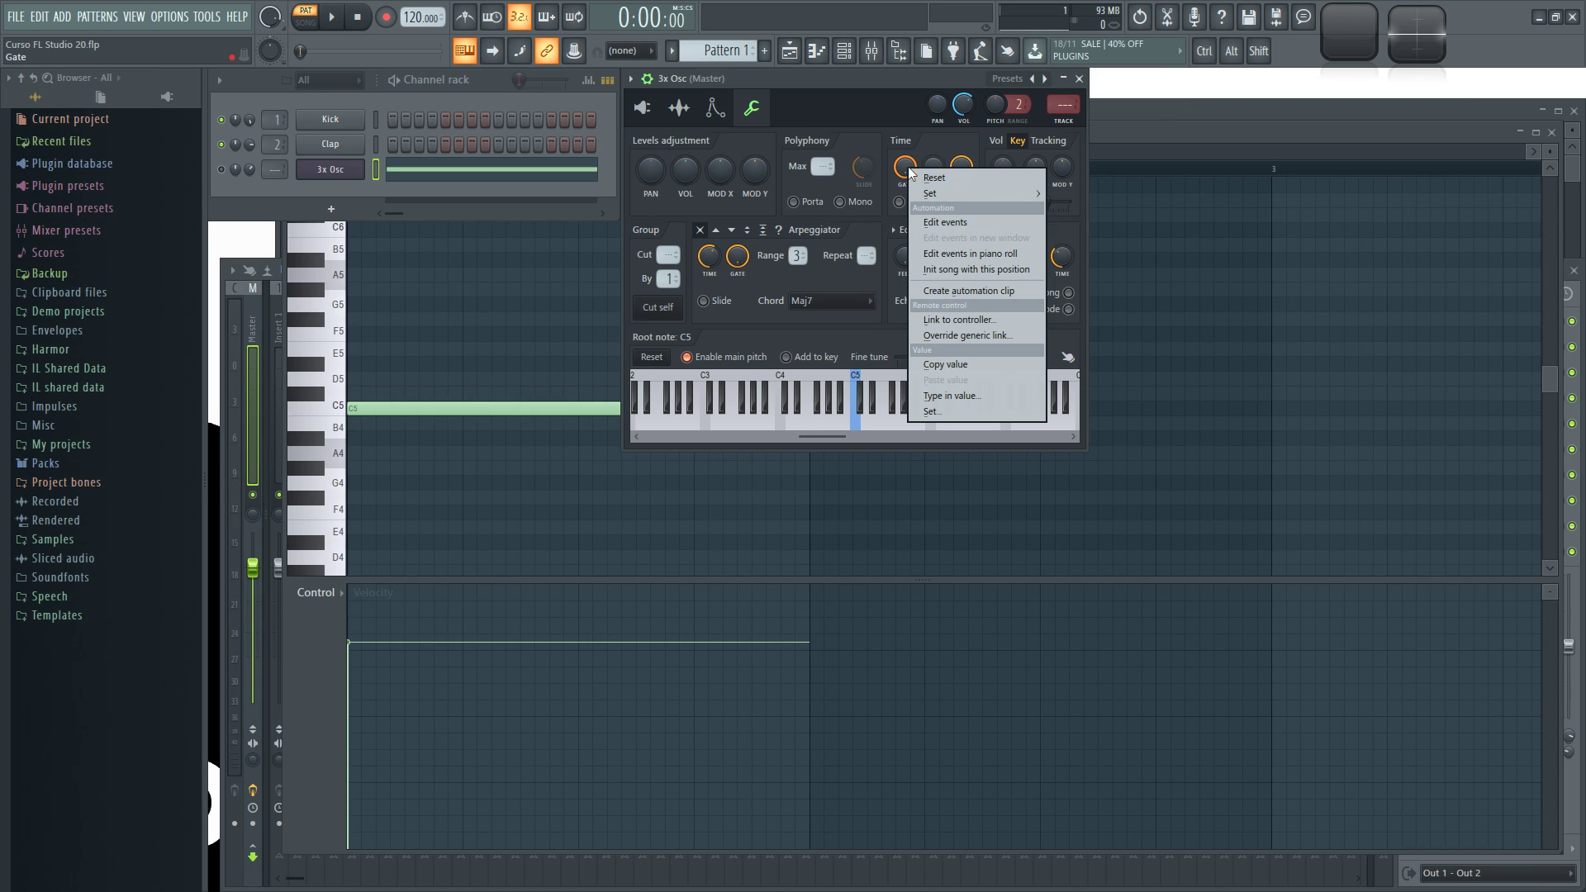
{"action": "right_click", "coordinate": [963, 166]}
{"action": "right_click", "coordinate": [870, 166]}
{"action": "right_click", "coordinate": [754, 170]}
{"action": "right_click", "coordinate": [721, 171]}
{"action": "right_click", "coordinate": [689, 172]}
{"action": "left_click", "coordinate": [685, 168]}
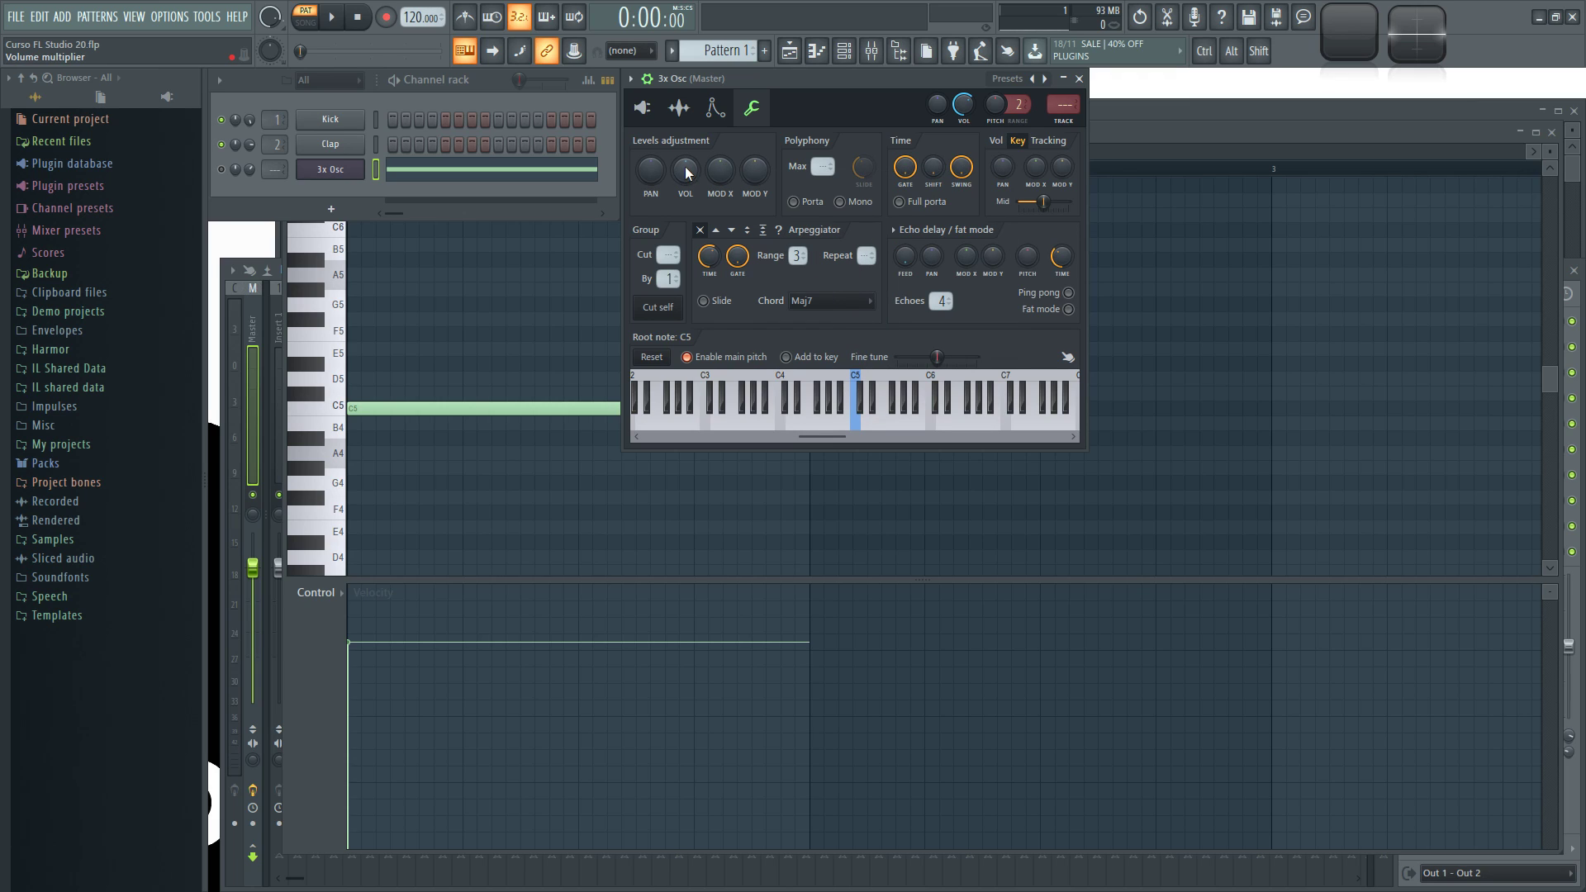
{"action": "right_click", "coordinate": [919, 263]}
{"action": "right_click", "coordinate": [934, 252]}
{"action": "right_click", "coordinate": [846, 299]}
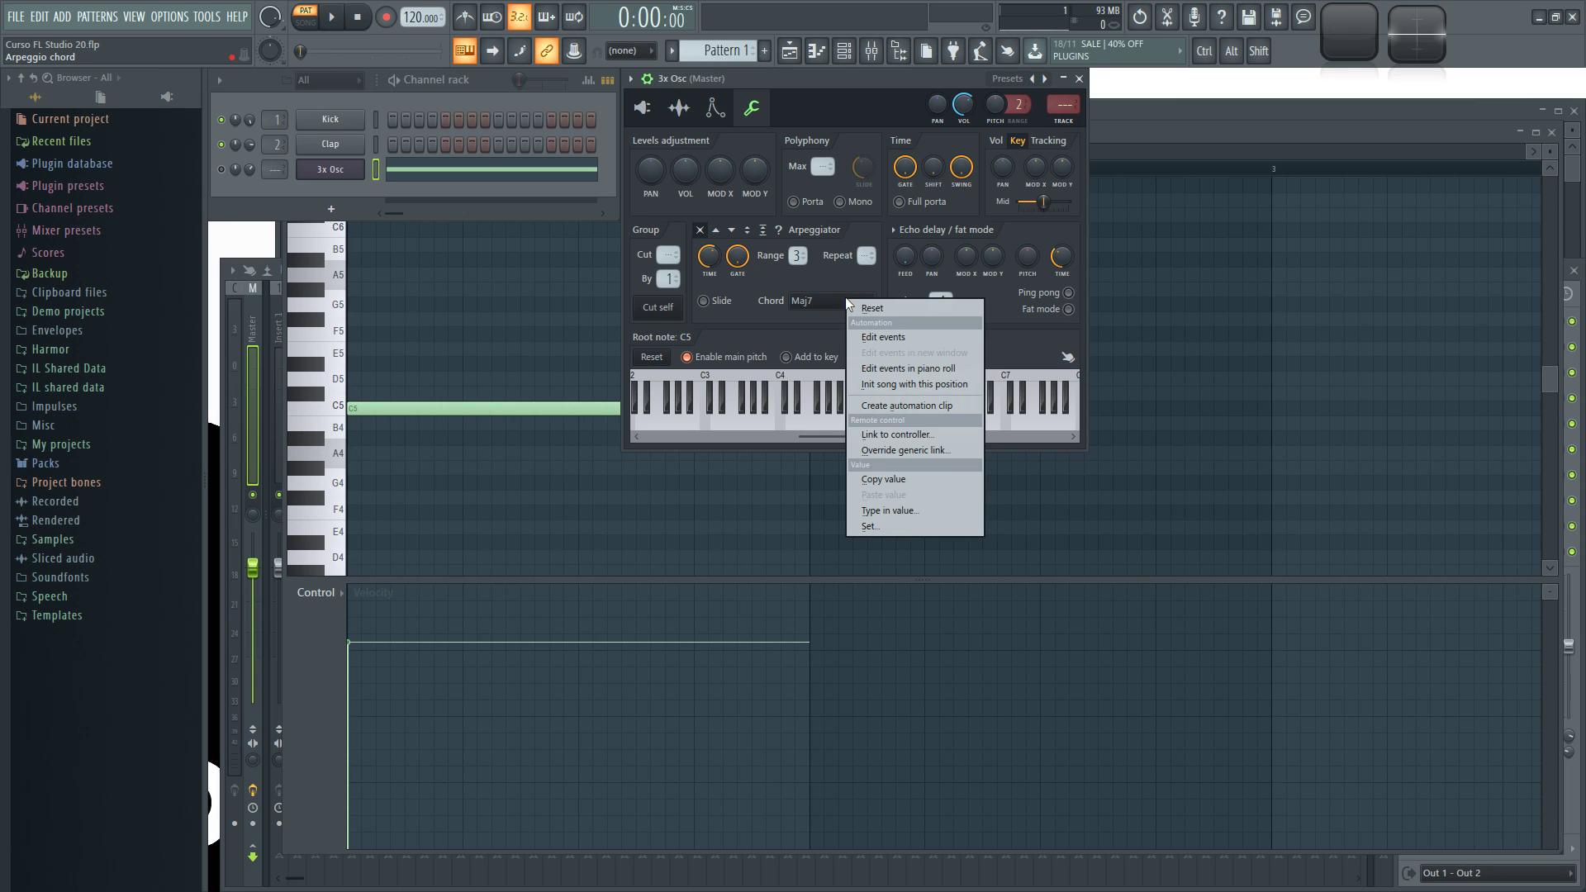
Step: View the arpeggio chord list, enable the arpeggiator's Slide, and inspect the options for the arpeggio directions
{"action": "left_click", "coordinate": [845, 296]}
{"action": "left_click", "coordinate": [836, 299]}
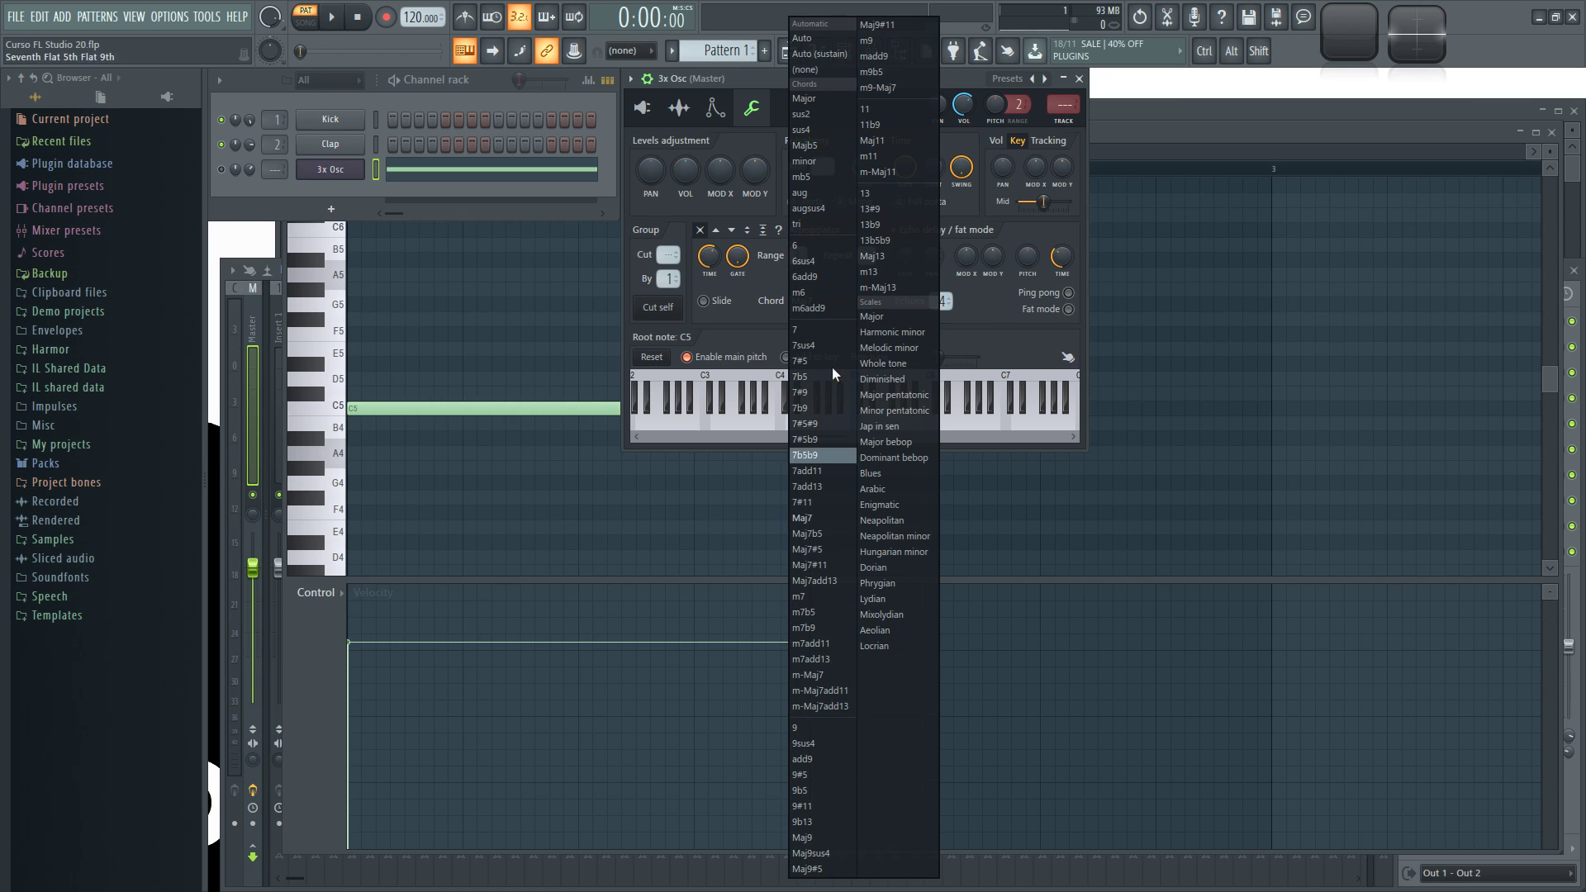
{"action": "left_click", "coordinate": [745, 307]}
{"action": "right_click", "coordinate": [762, 234]}
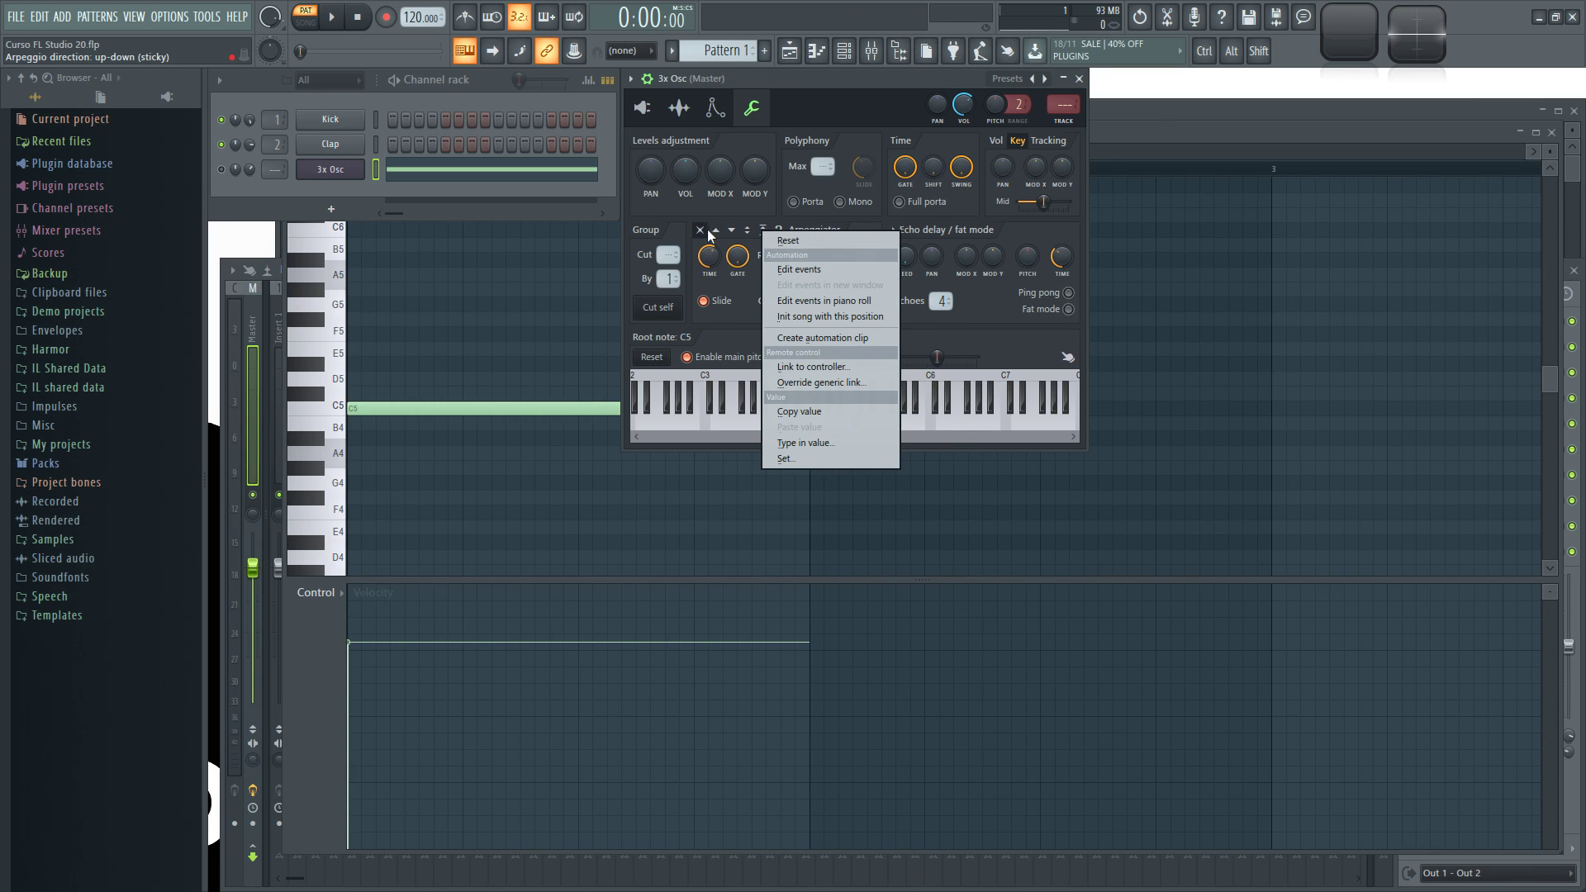
{"action": "right_click", "coordinate": [733, 233]}
{"action": "left_click", "coordinate": [860, 83]}
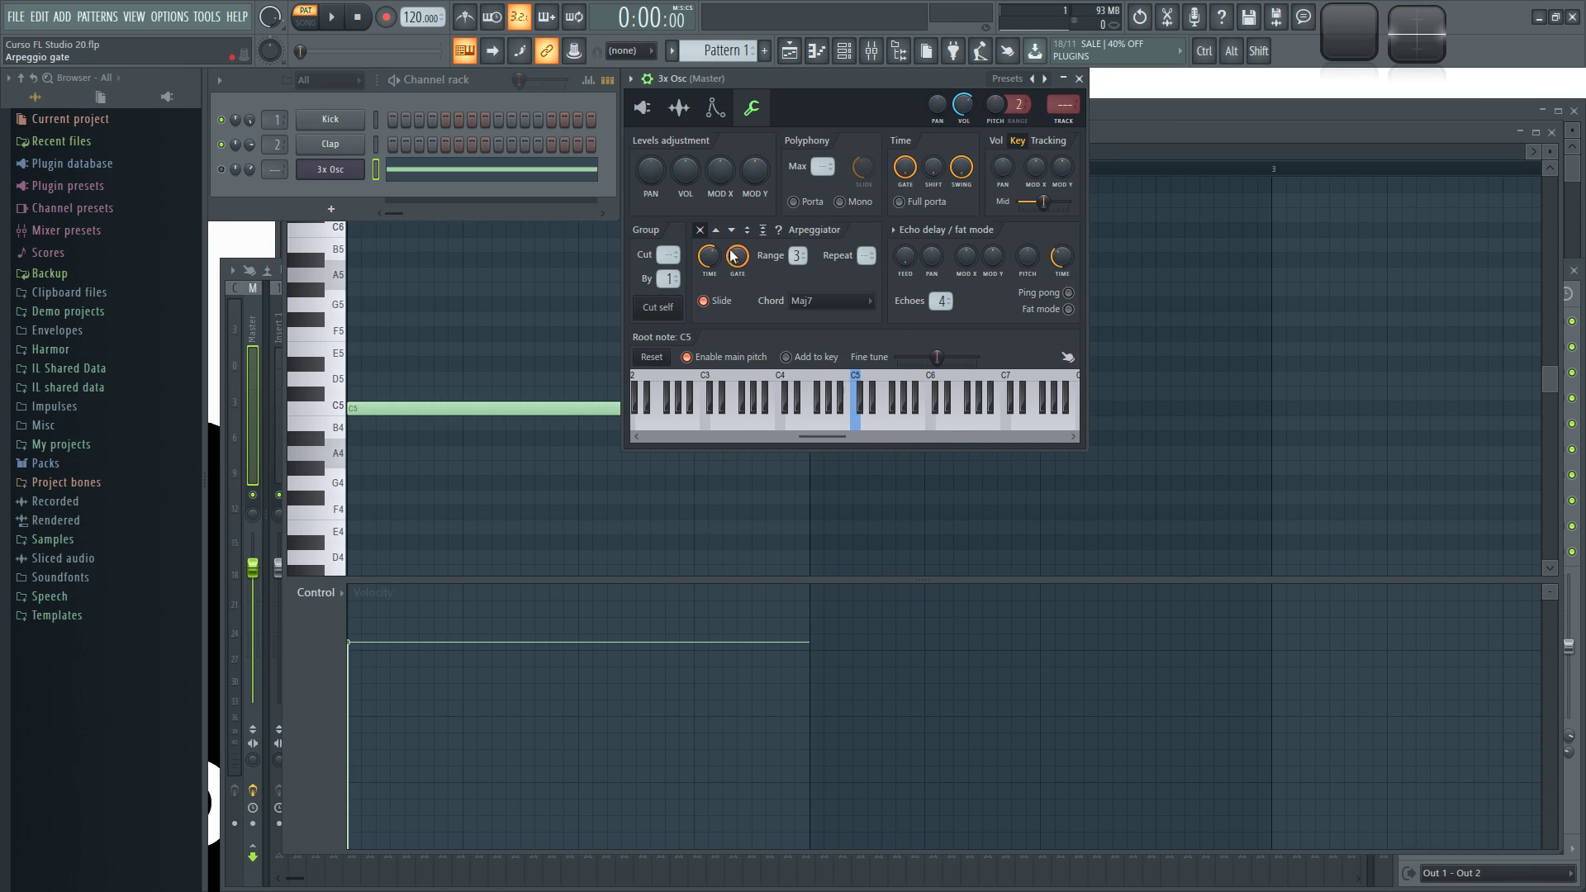